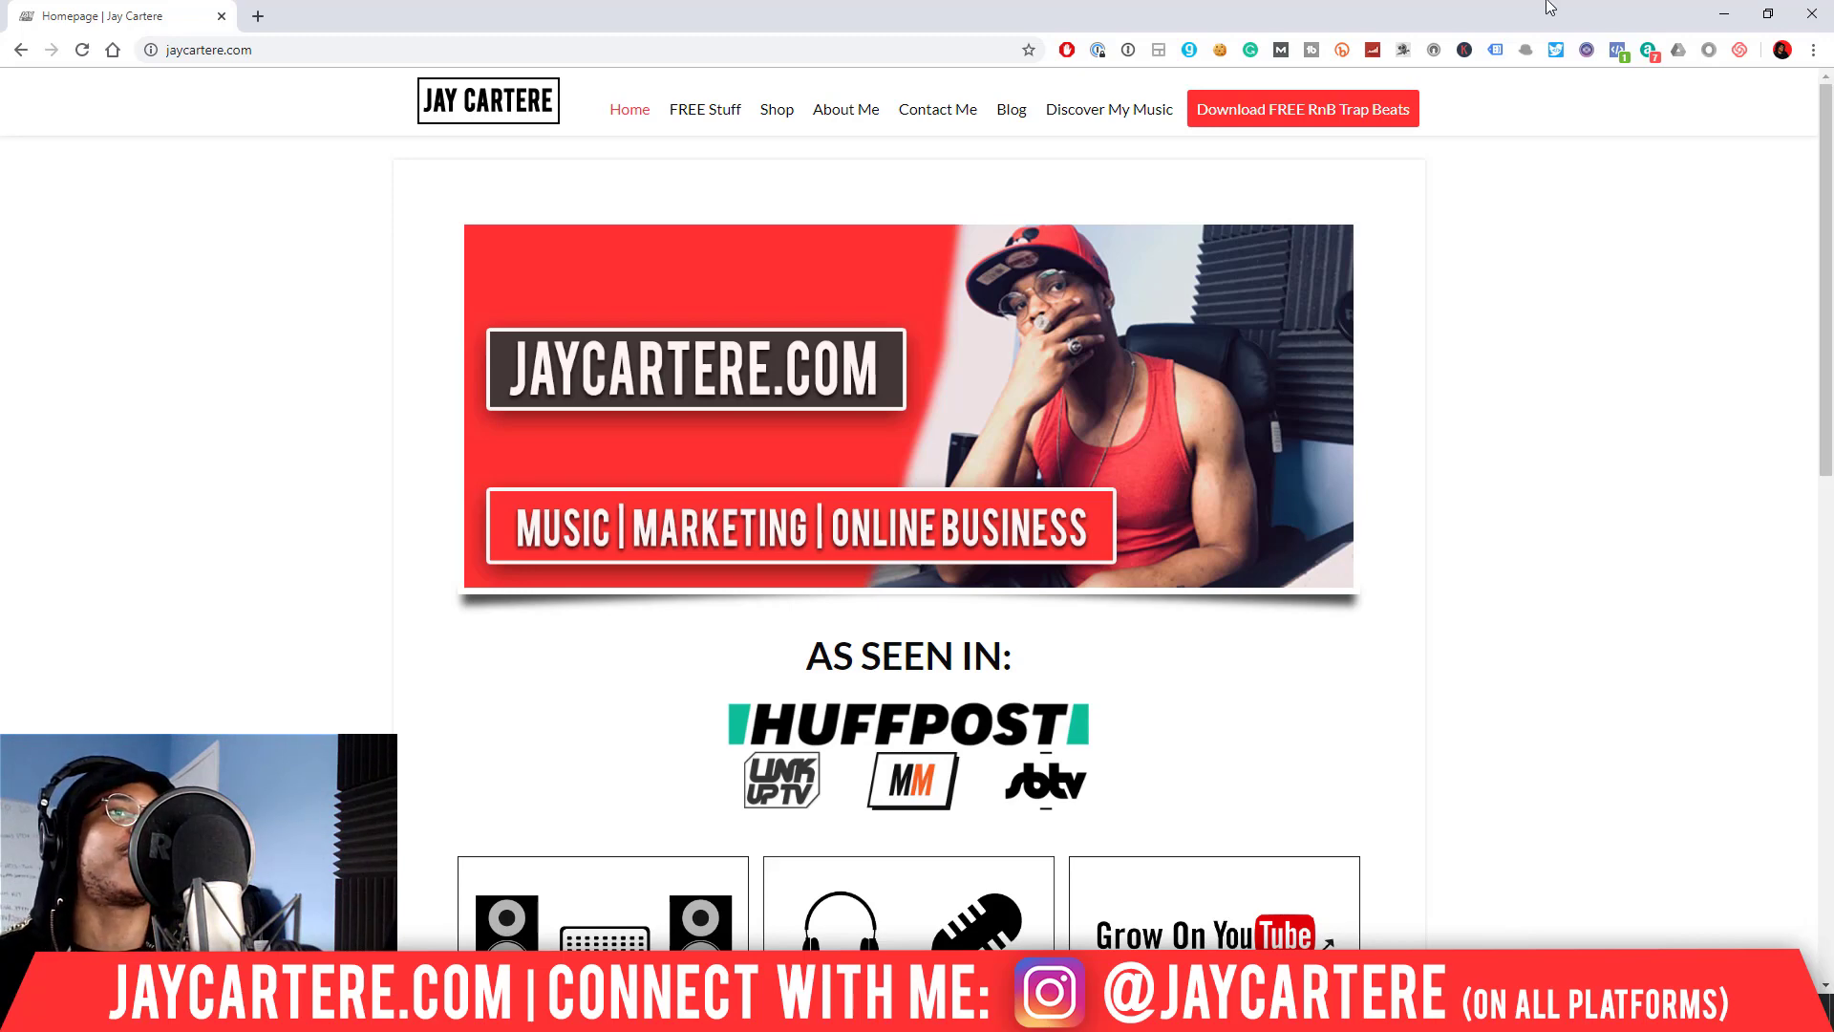
Switch to the FL Studio project and arrange the floating mixer so the upper playlist tracks stay uncovered
left_click(1724, 13)
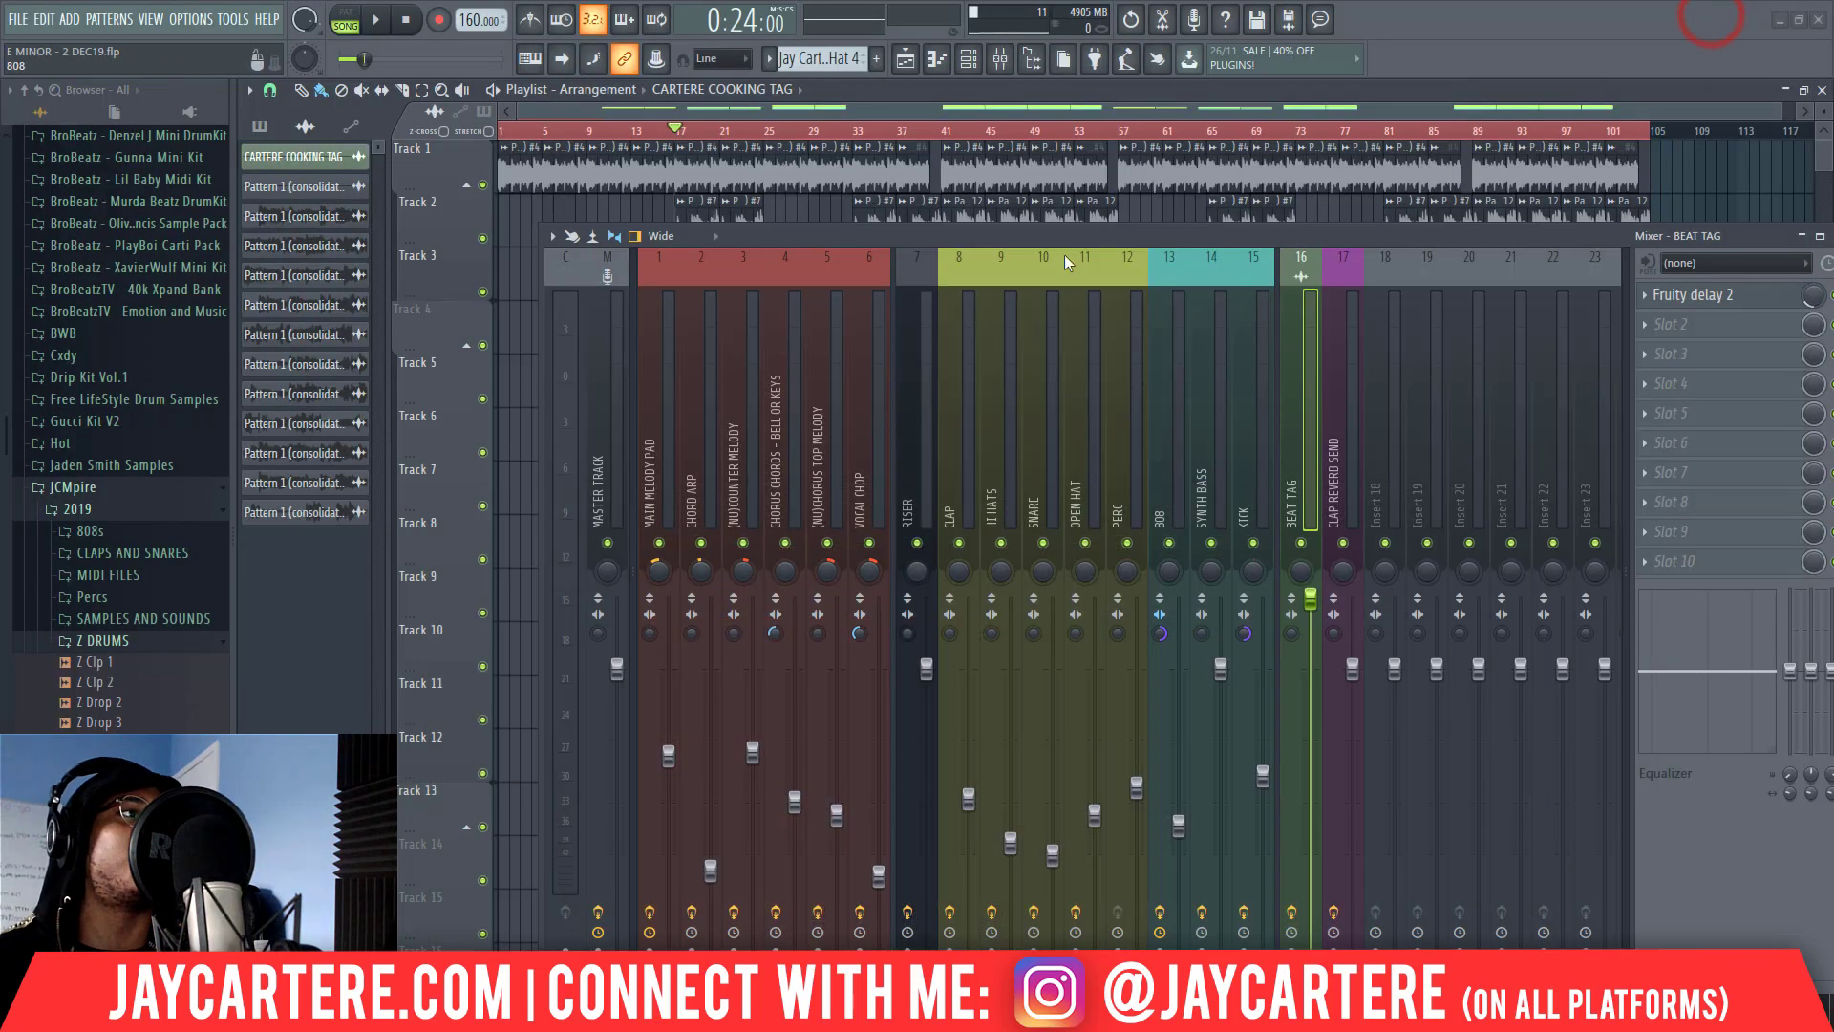
left_click(1079, 234)
key("F9")
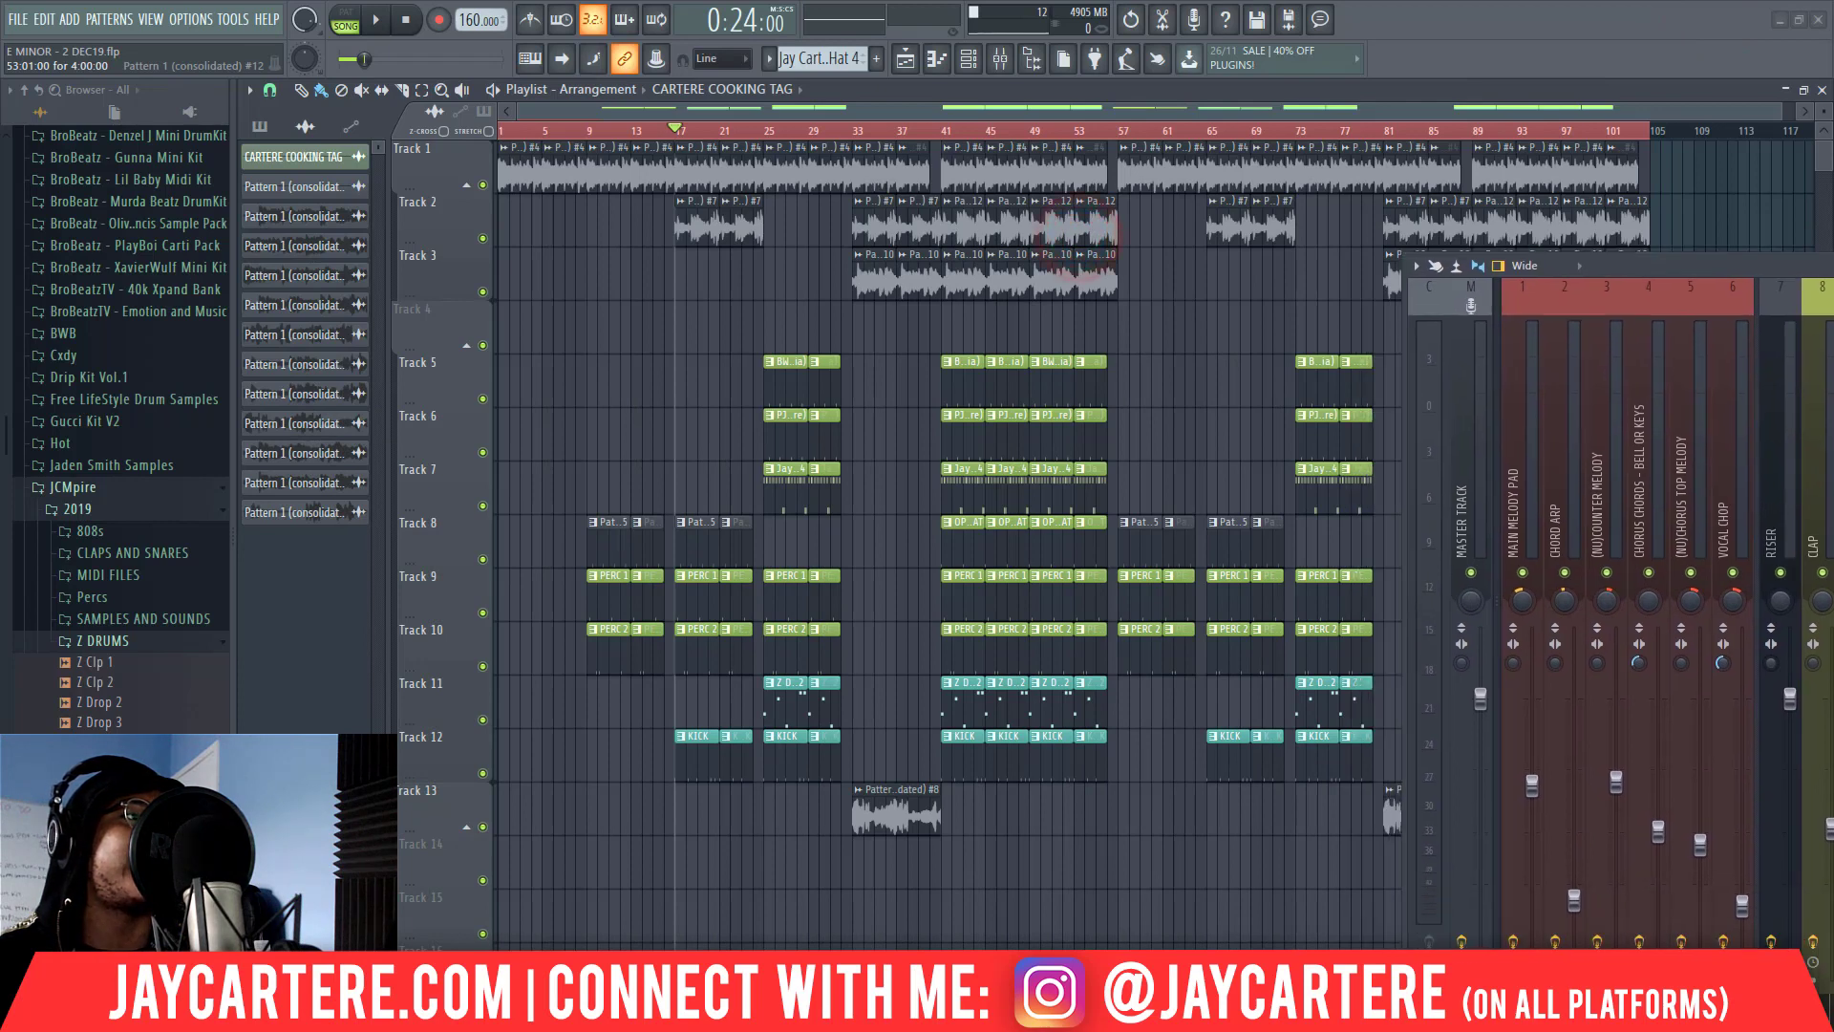
left_click_drag(1394, 318, 929, 212)
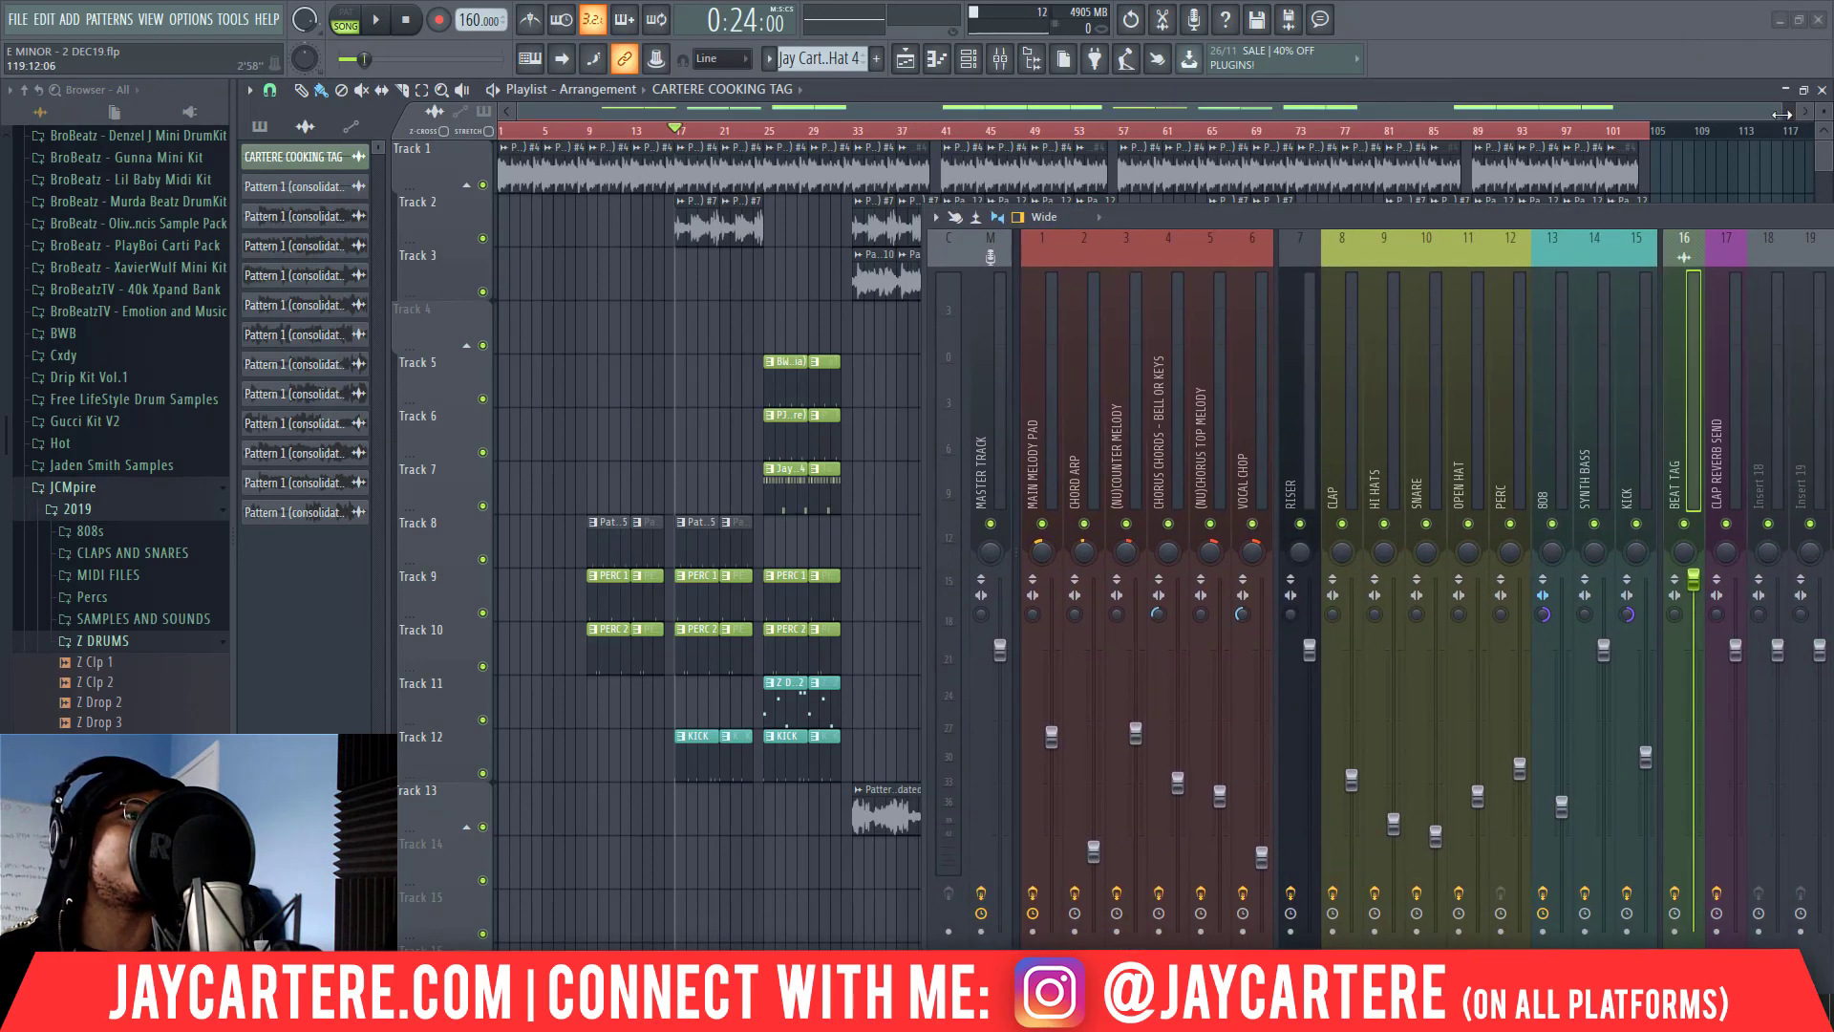
left_click_drag(1773, 111, 1787, 112)
left_click_drag(1659, 214, 1183, 195)
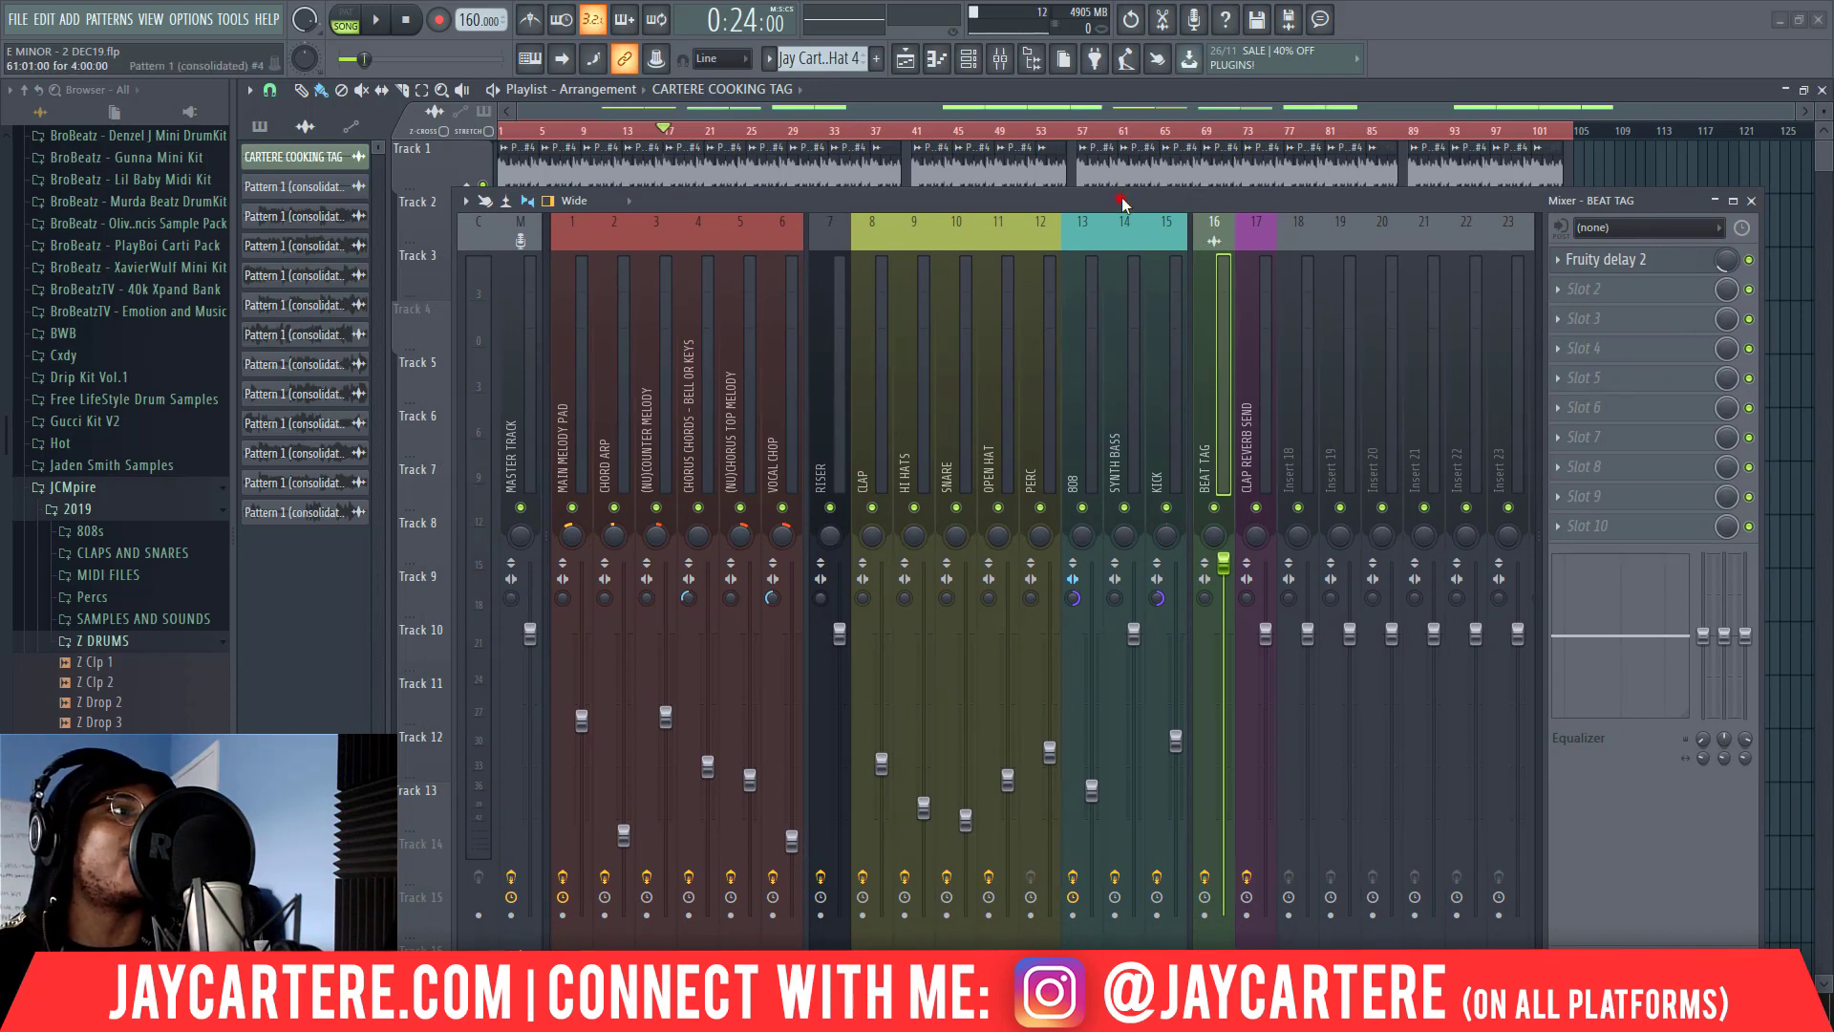
left_click_drag(1122, 197, 1168, 189)
left_click_drag(867, 191, 863, 180)
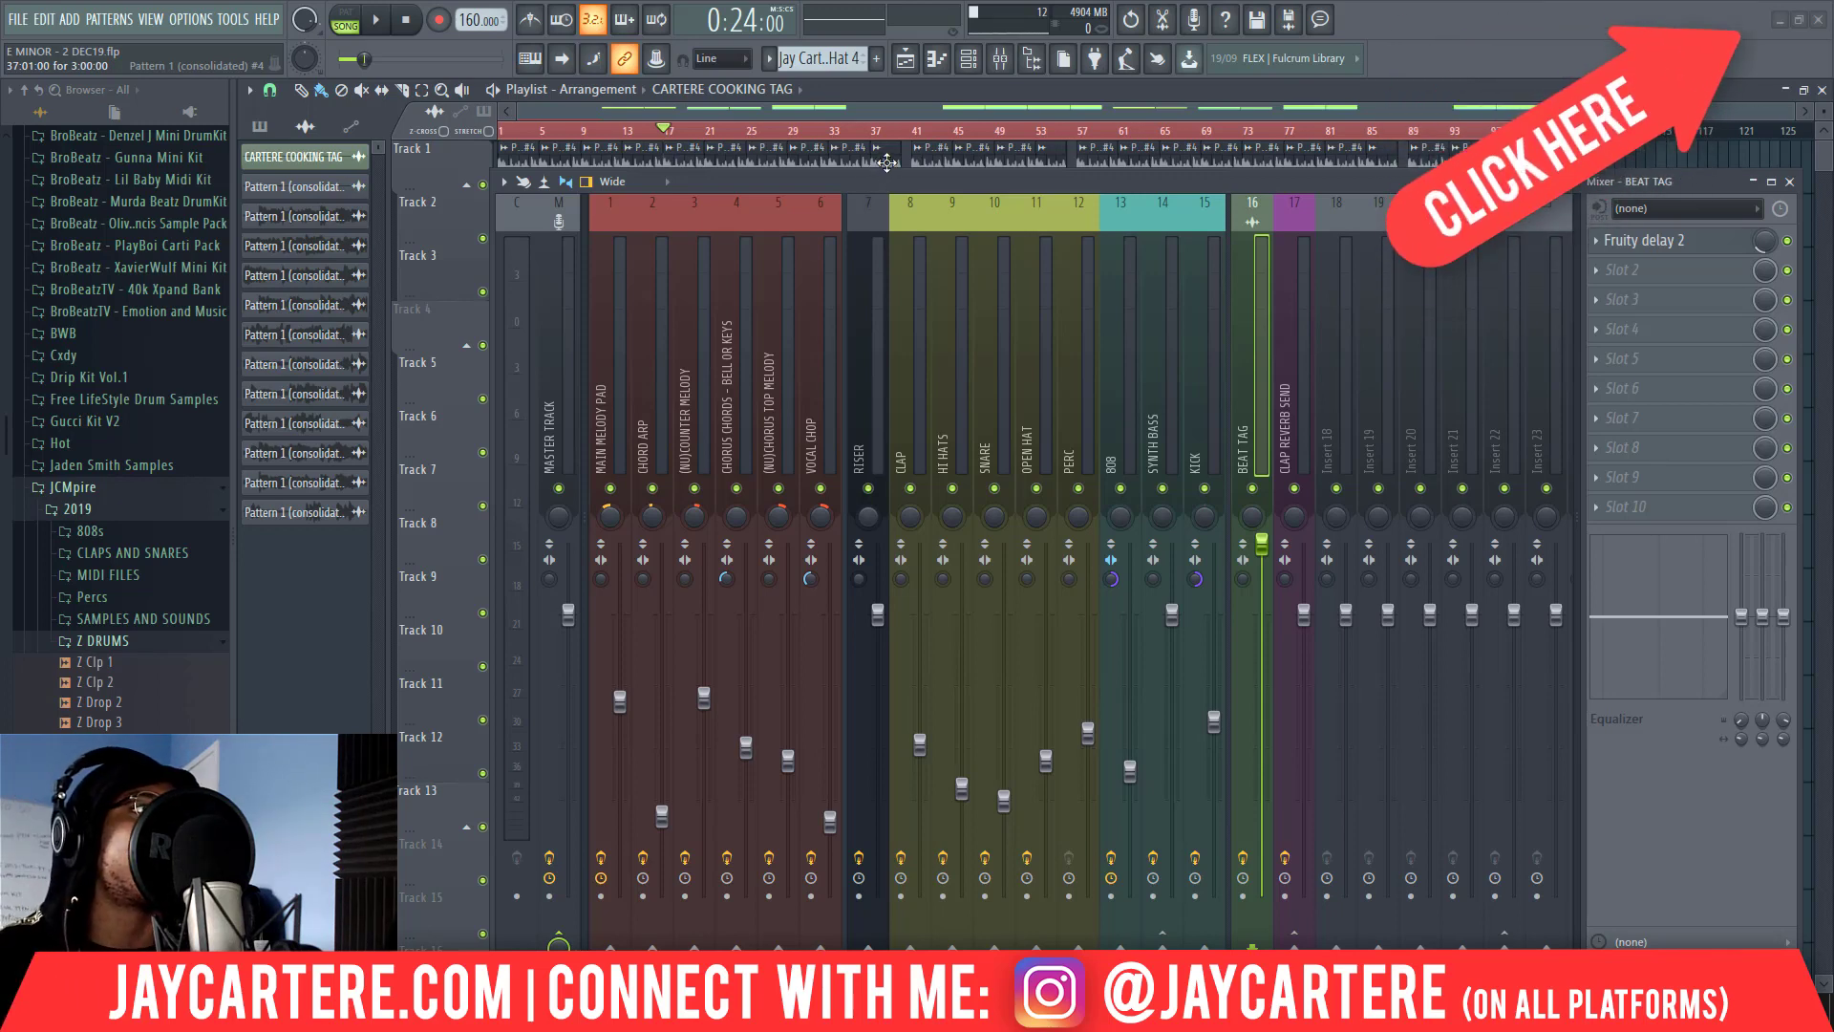
left_click_drag(857, 175, 830, 296)
Play the arrangement from the beginning with the mixer's track levels in view
left_click(659, 127)
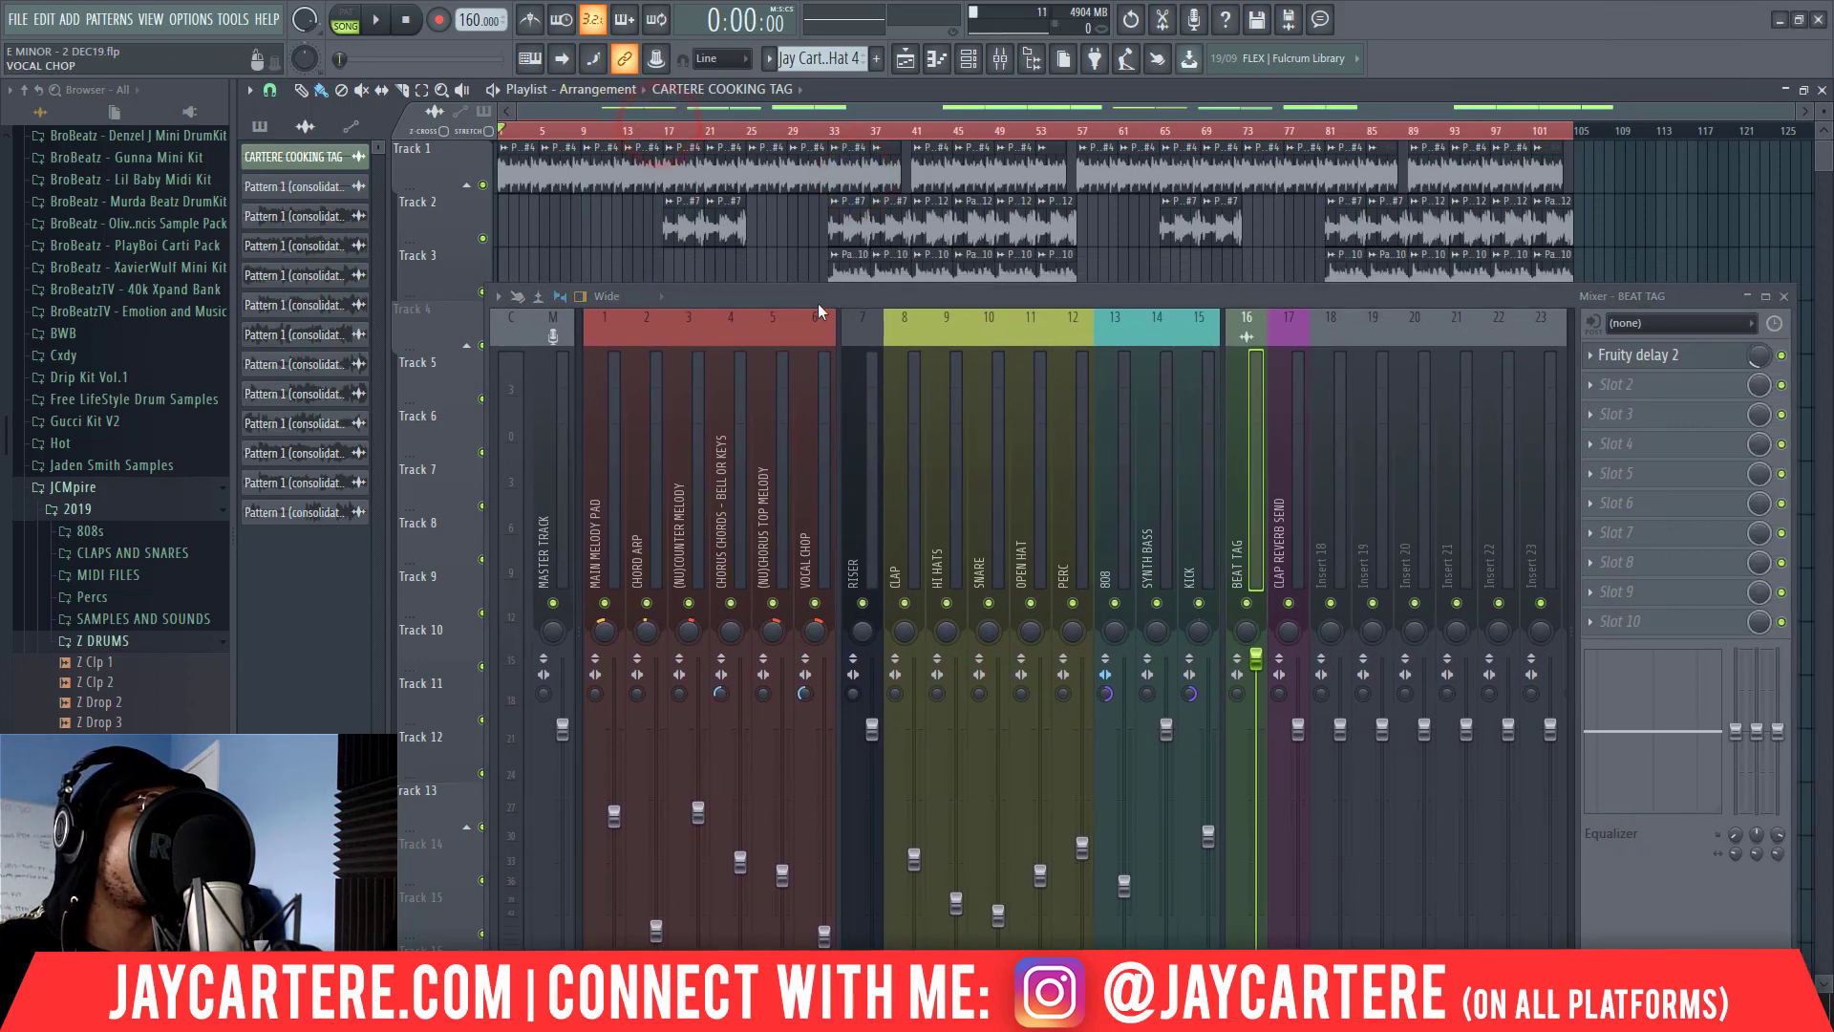
key("space")
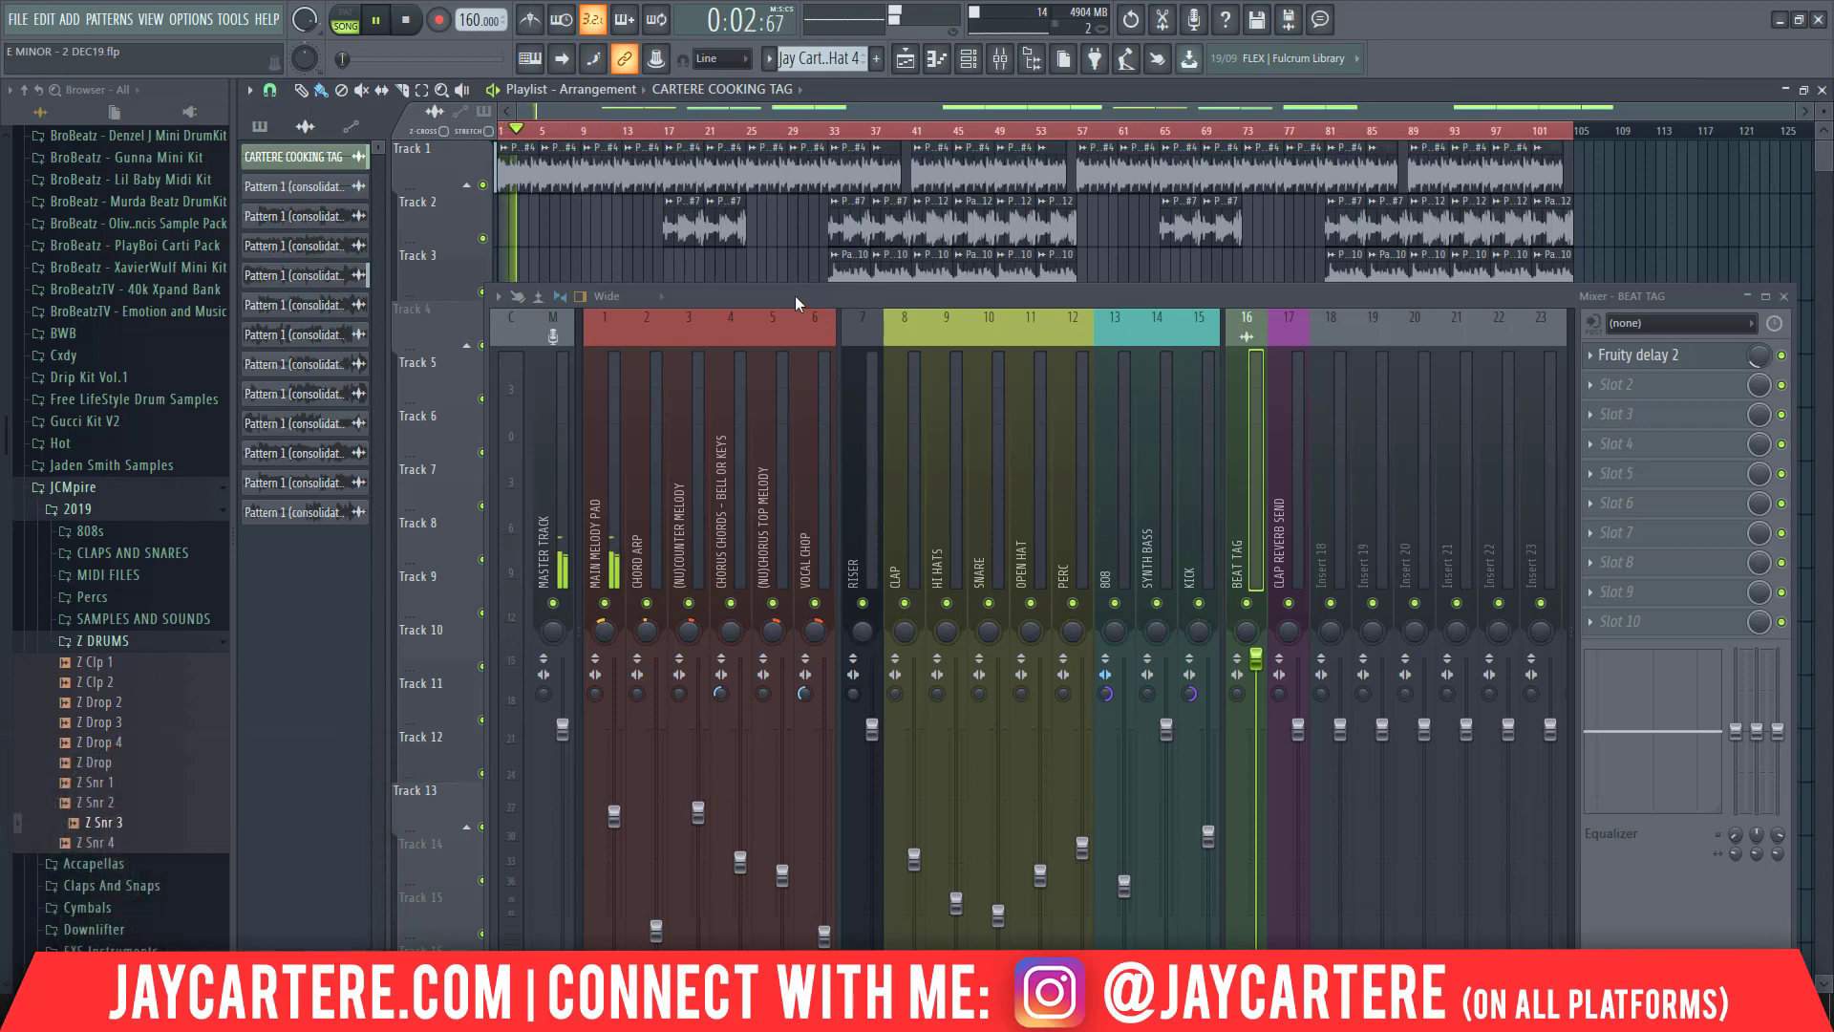
left_click_drag(795, 293, 737, 174)
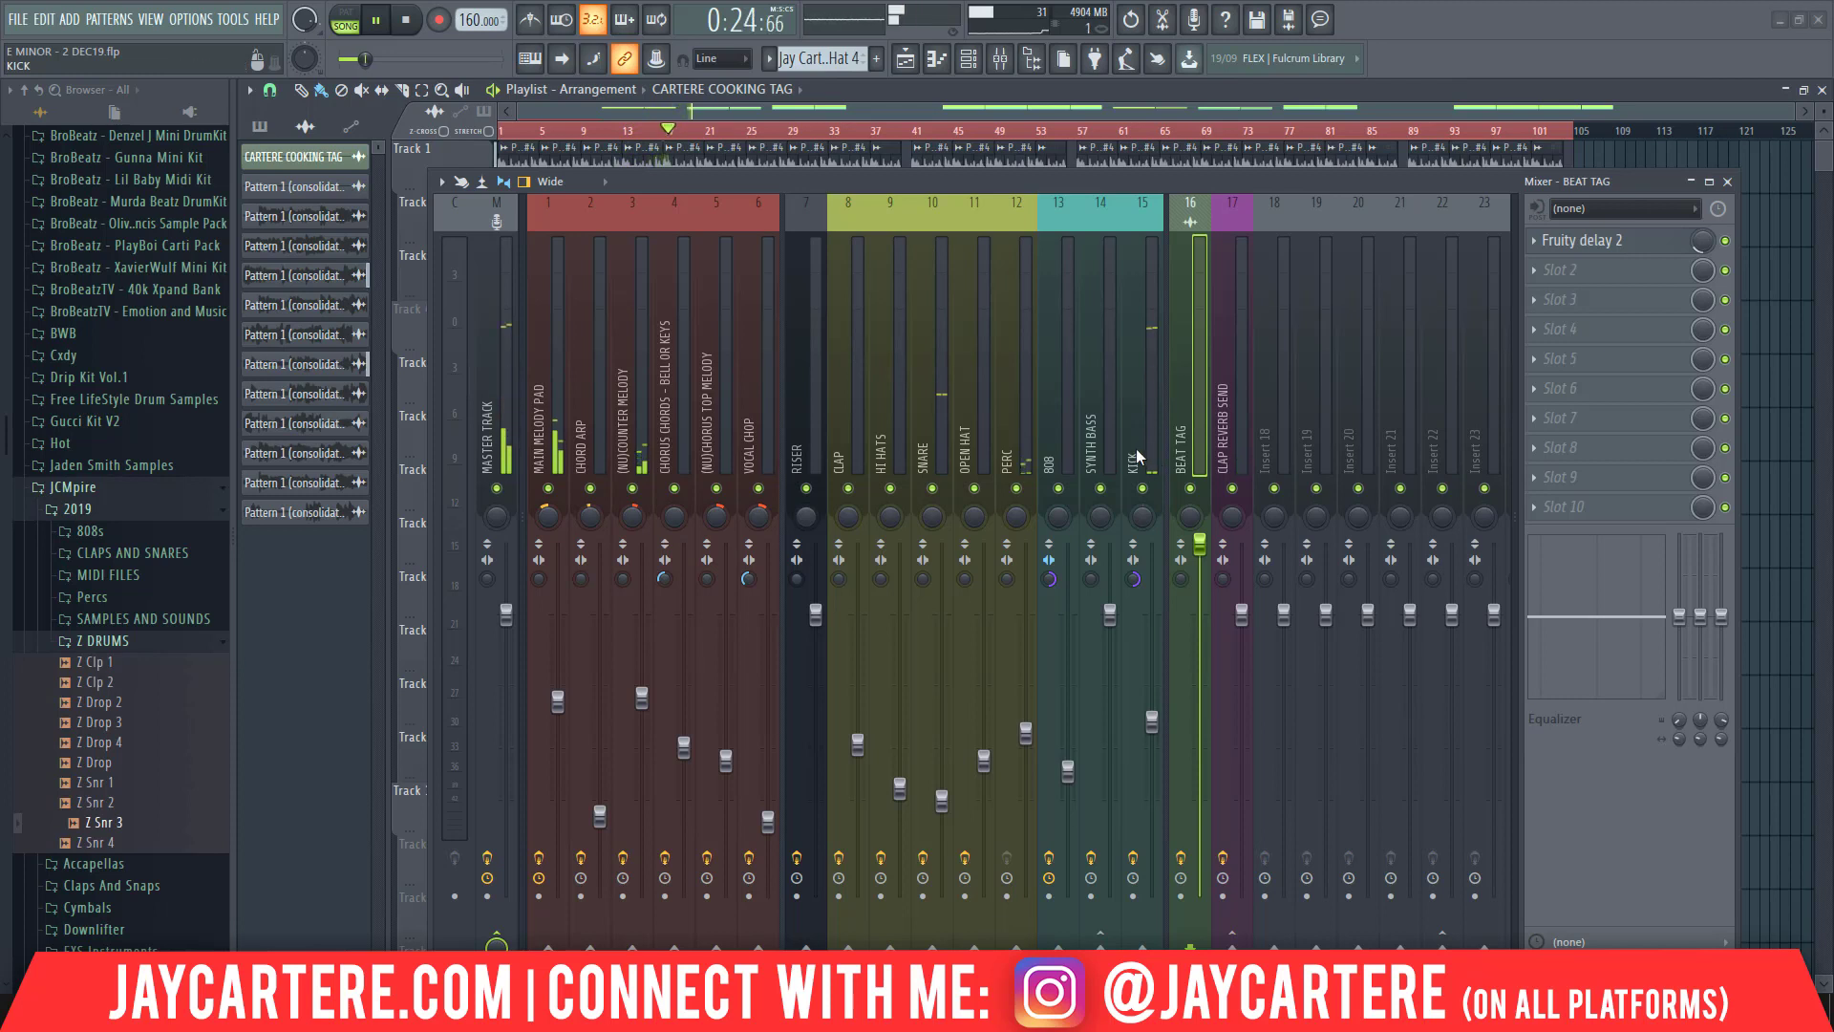
Inspect the Synth Bass, Snare and Perc mixer tracks while the song plays
left_click(1096, 431)
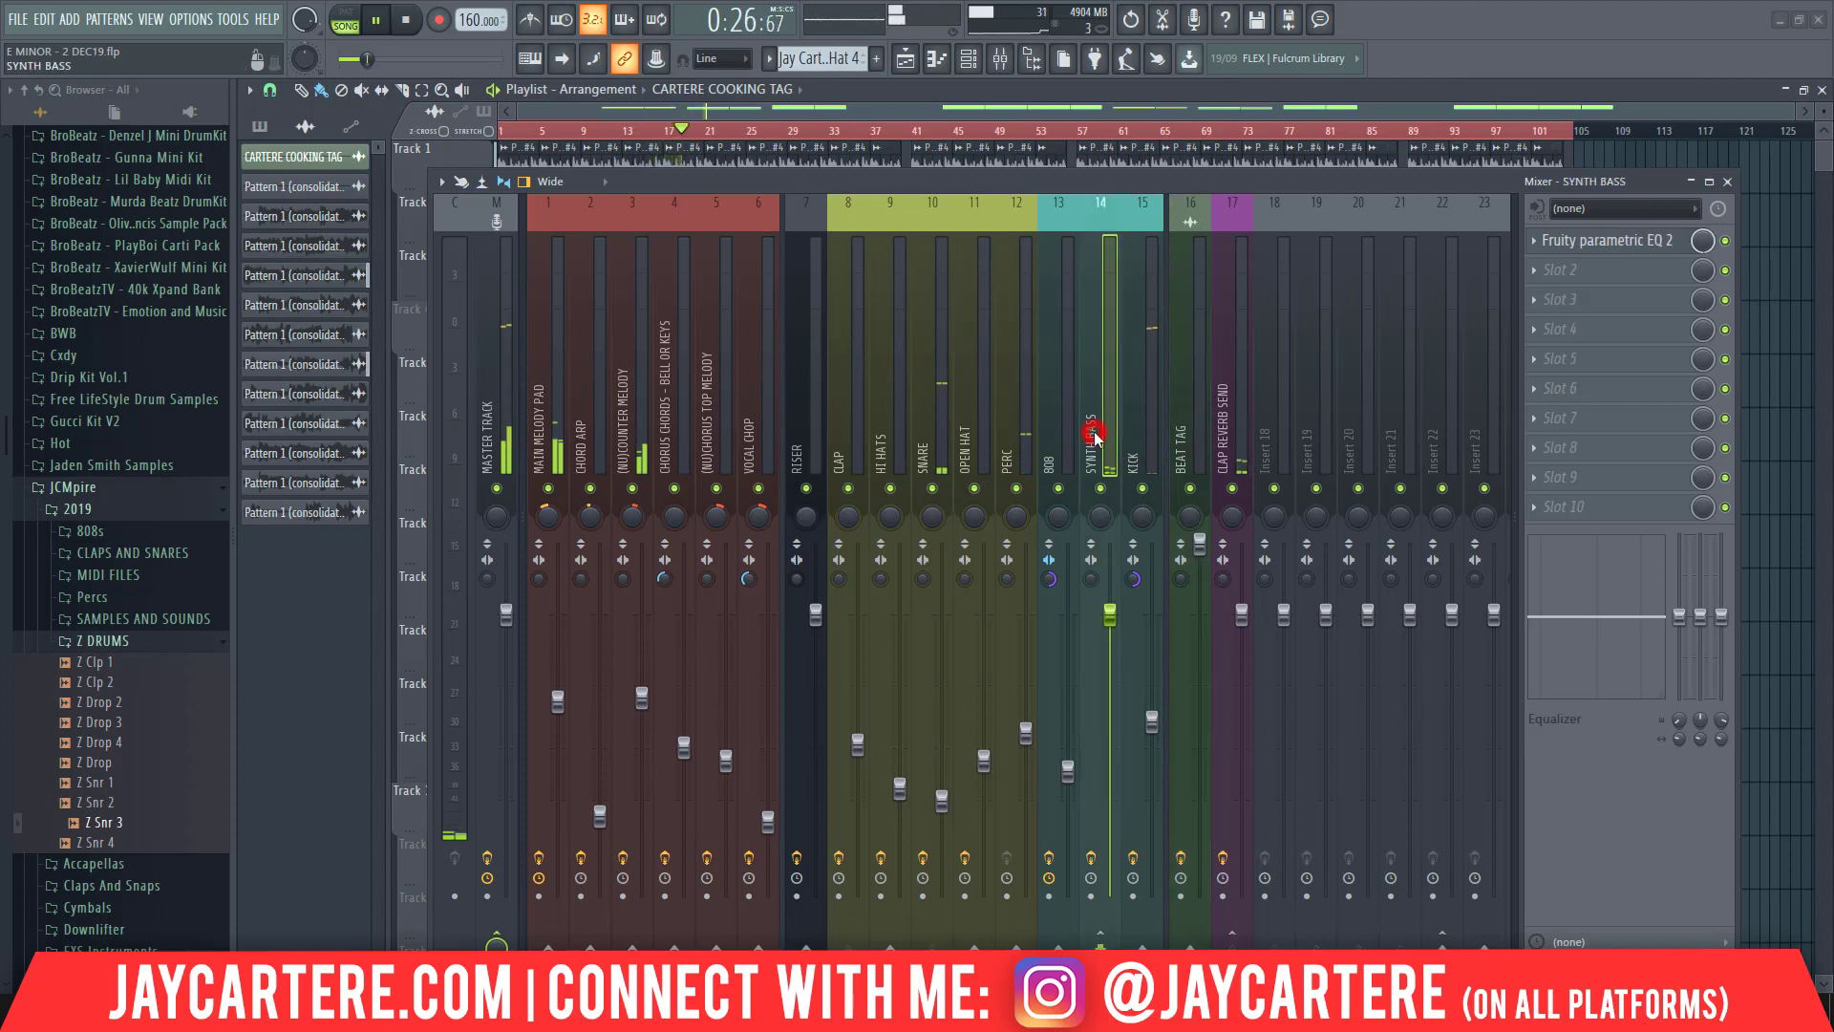
left_click(925, 420)
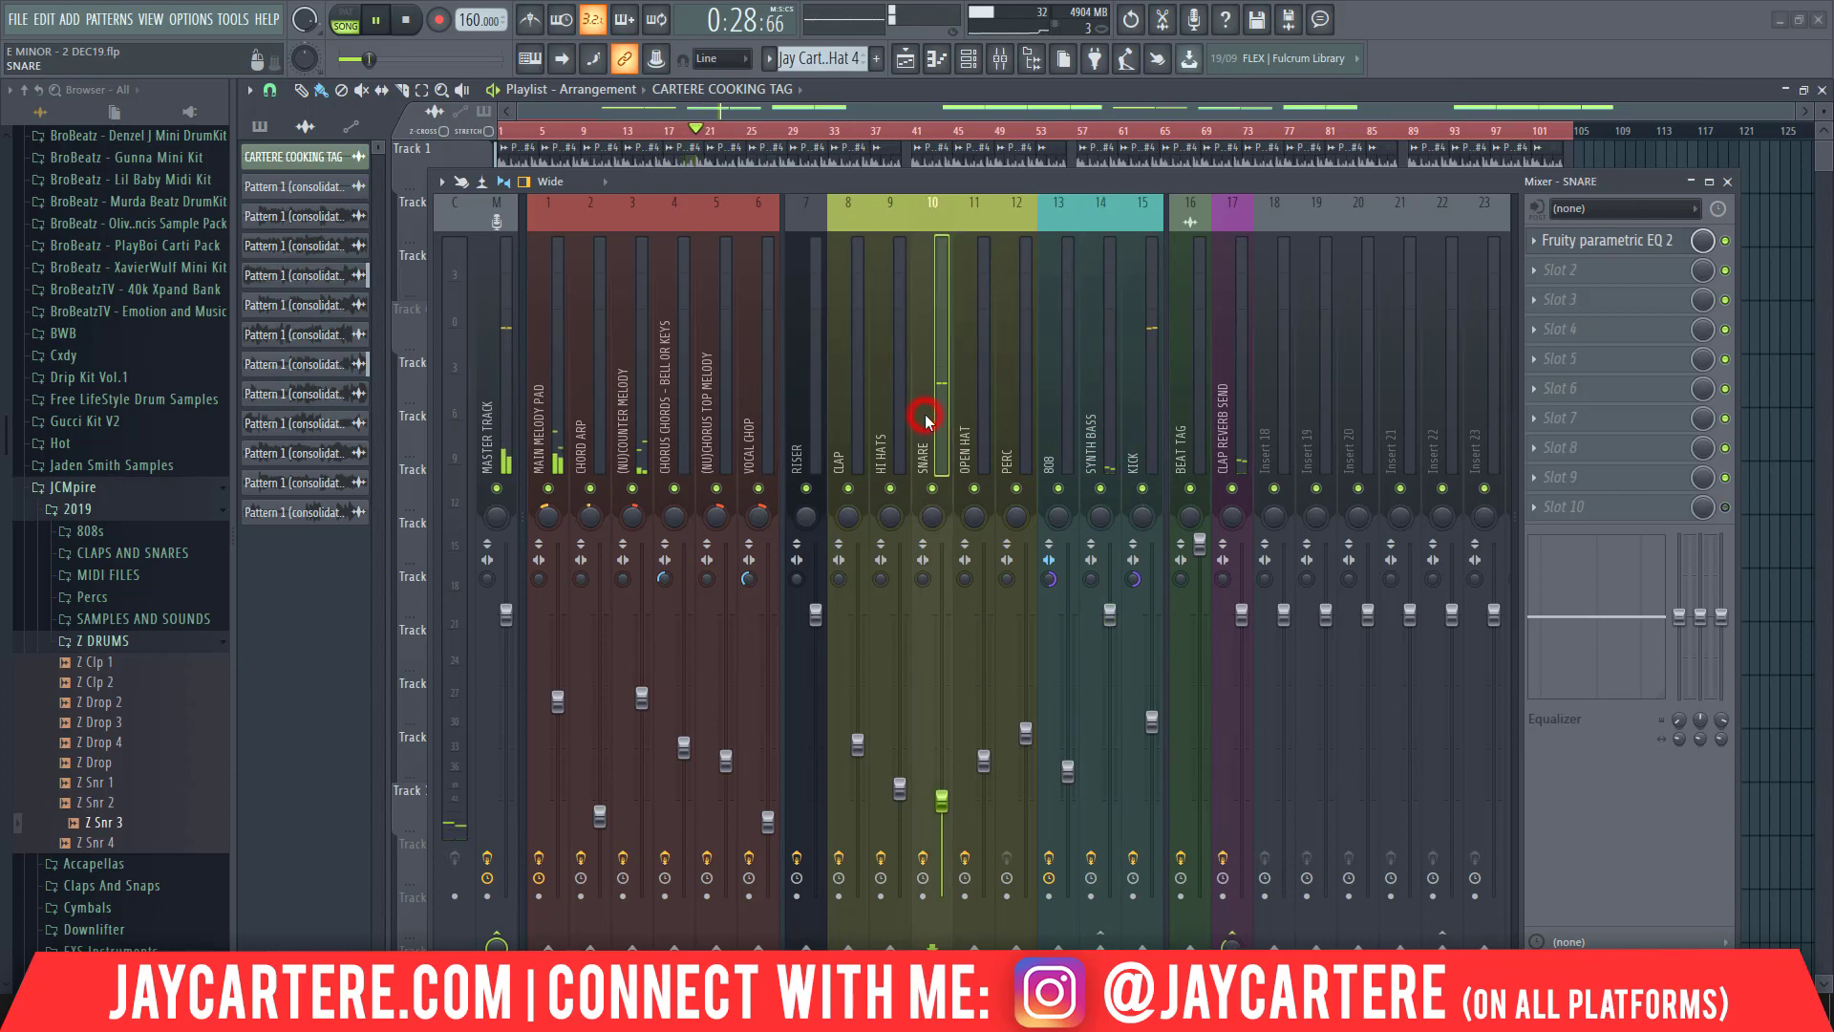
left_click(1008, 419)
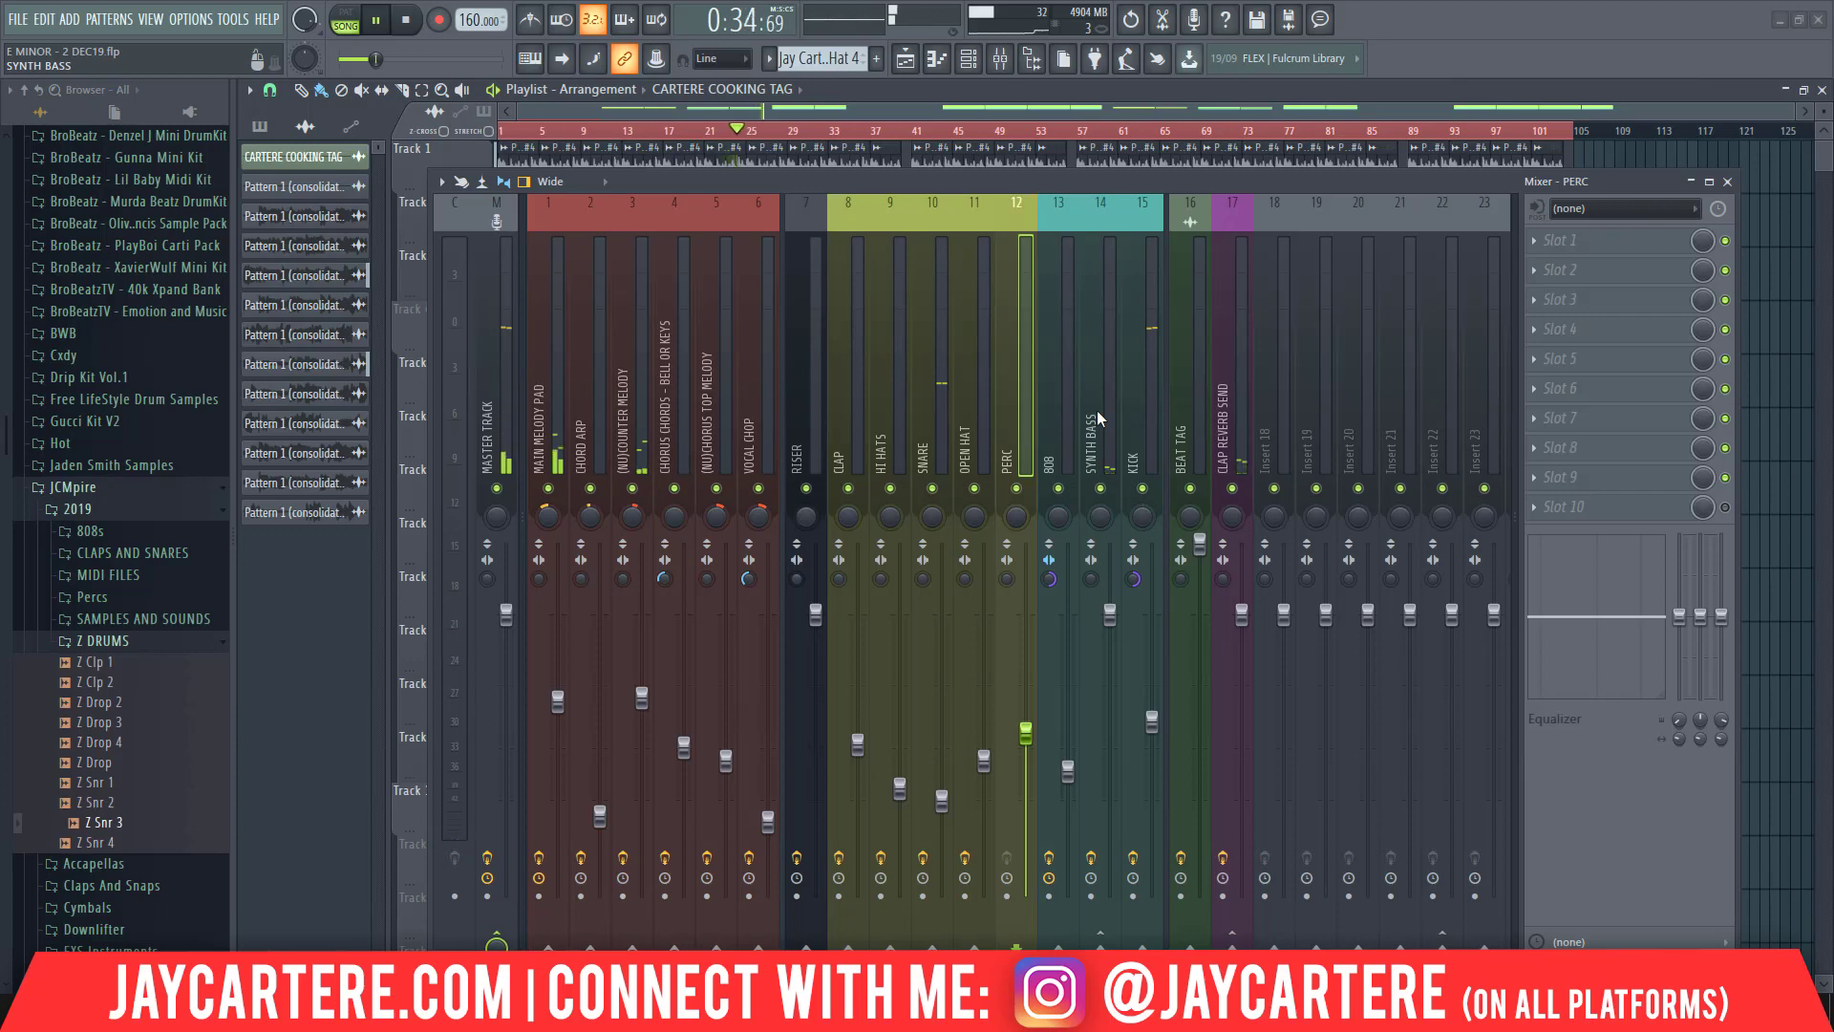
left_click(1092, 349)
Uncover the playlist arrangement and make Pattern 1 the active pattern
left_click_drag(1034, 183, 1542, 210)
left_click(810, 57)
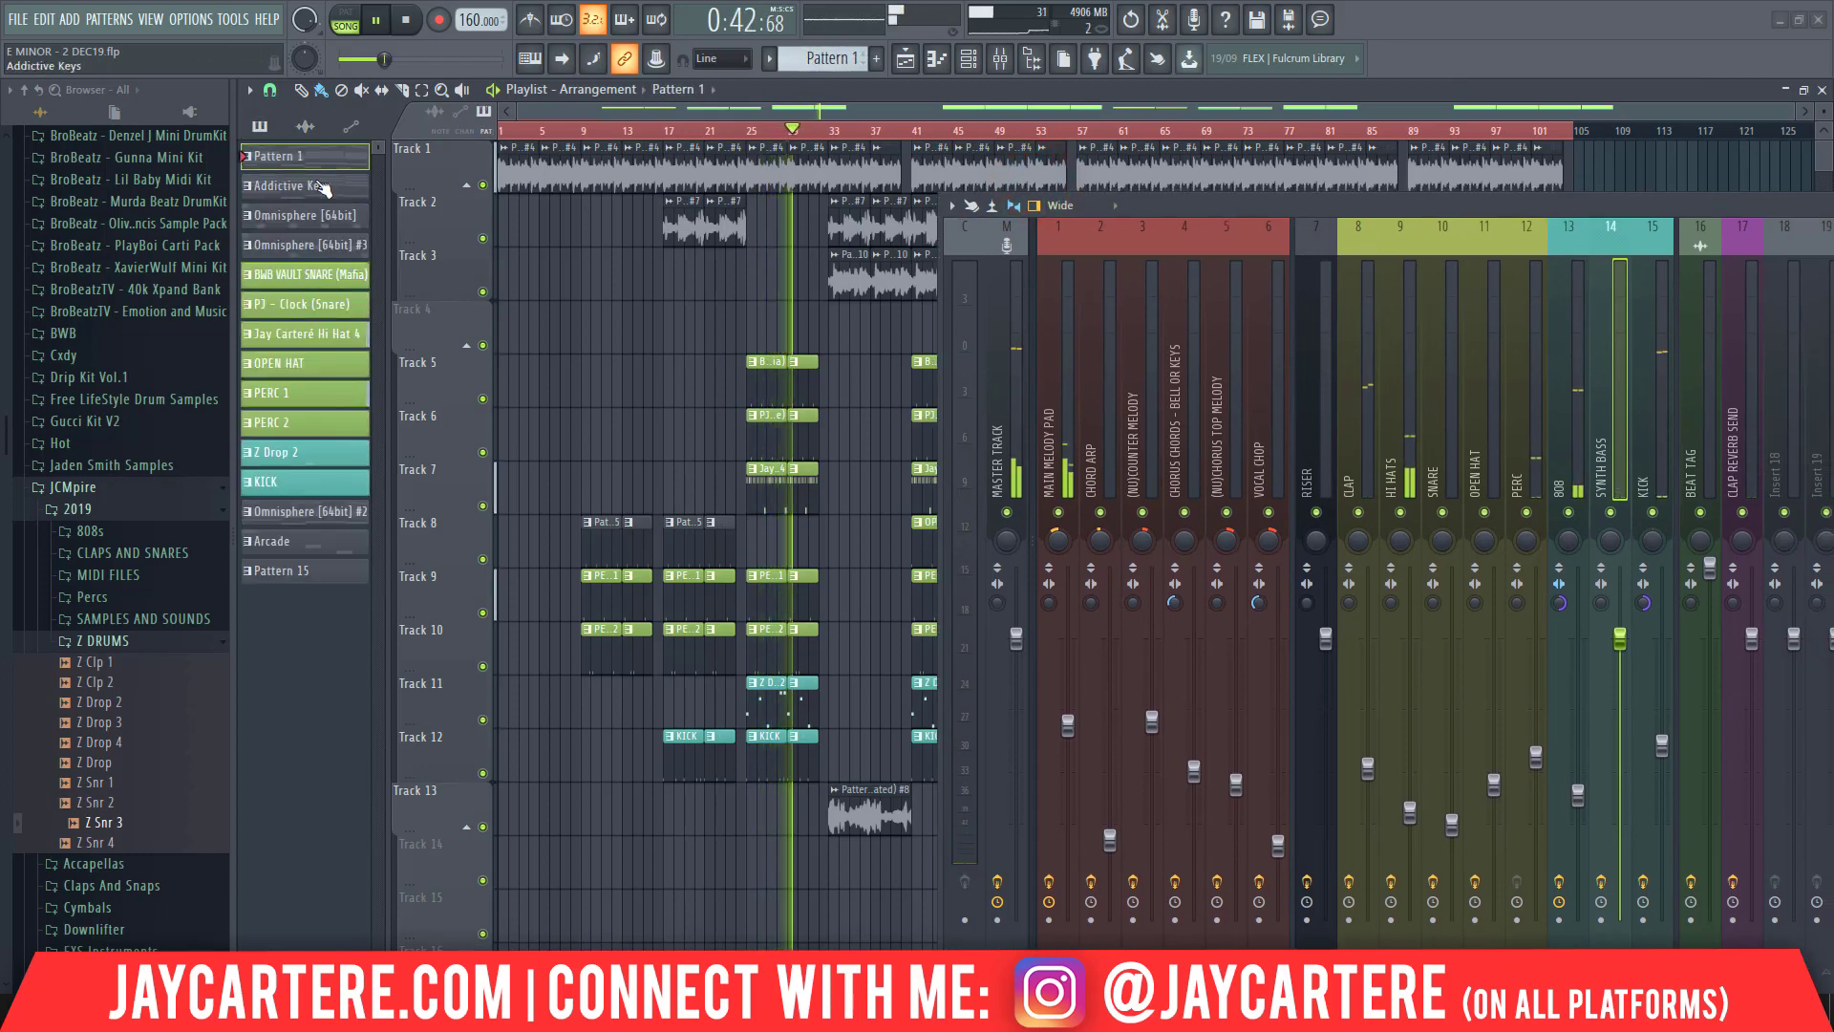
left_click_drag(1139, 199, 1155, 198)
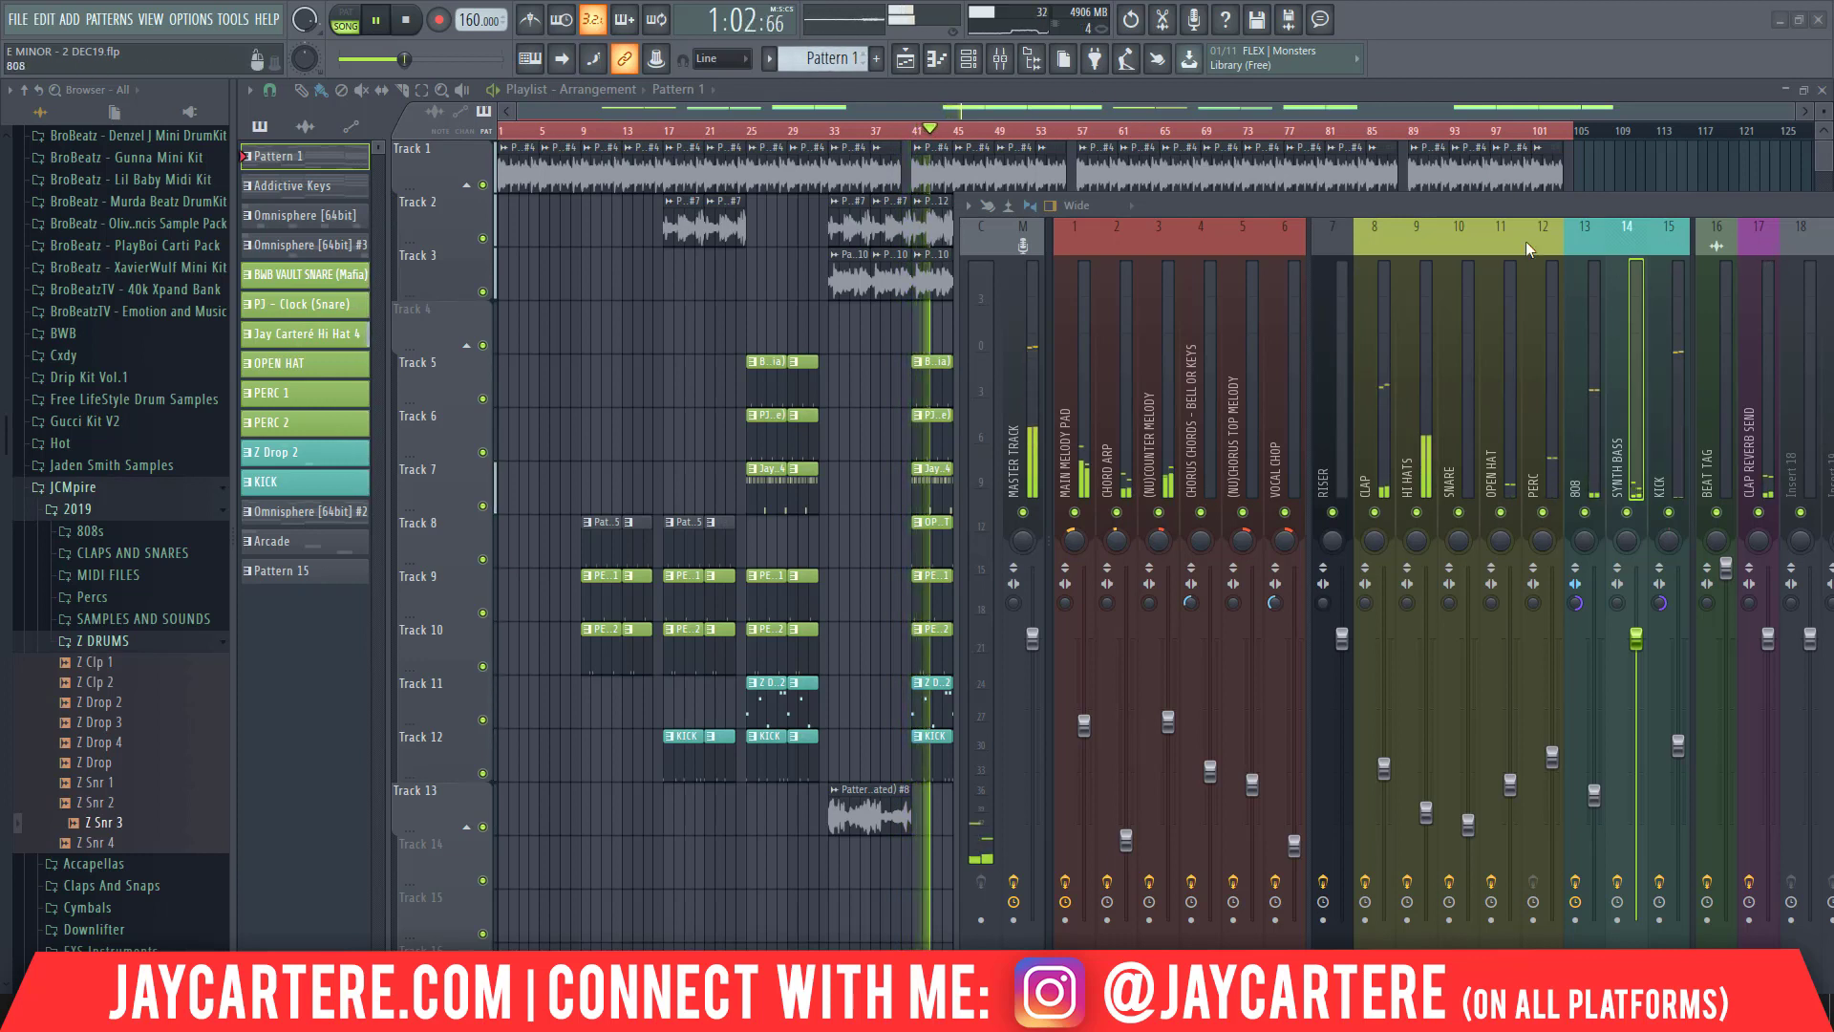
Bring the full mixer back over the playlist and stop playback
left_click_drag(1510, 208, 1370, 210)
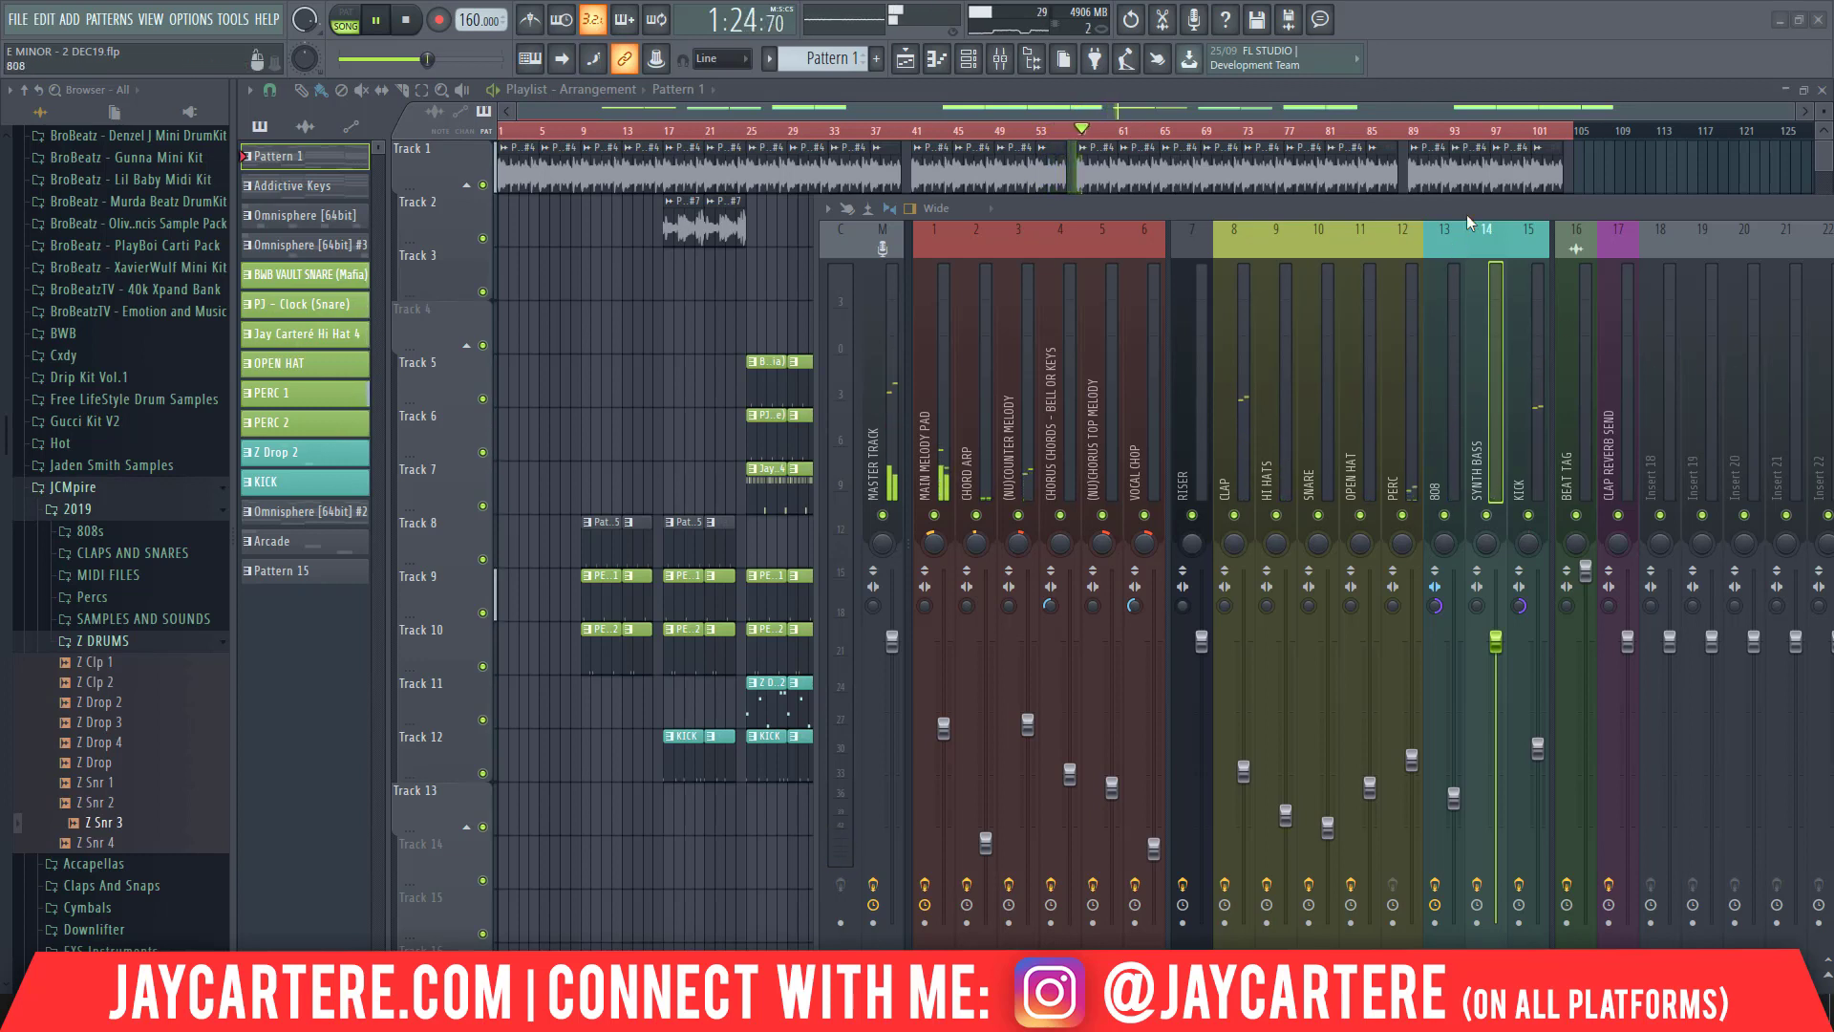
left_click_drag(1467, 217, 1185, 175)
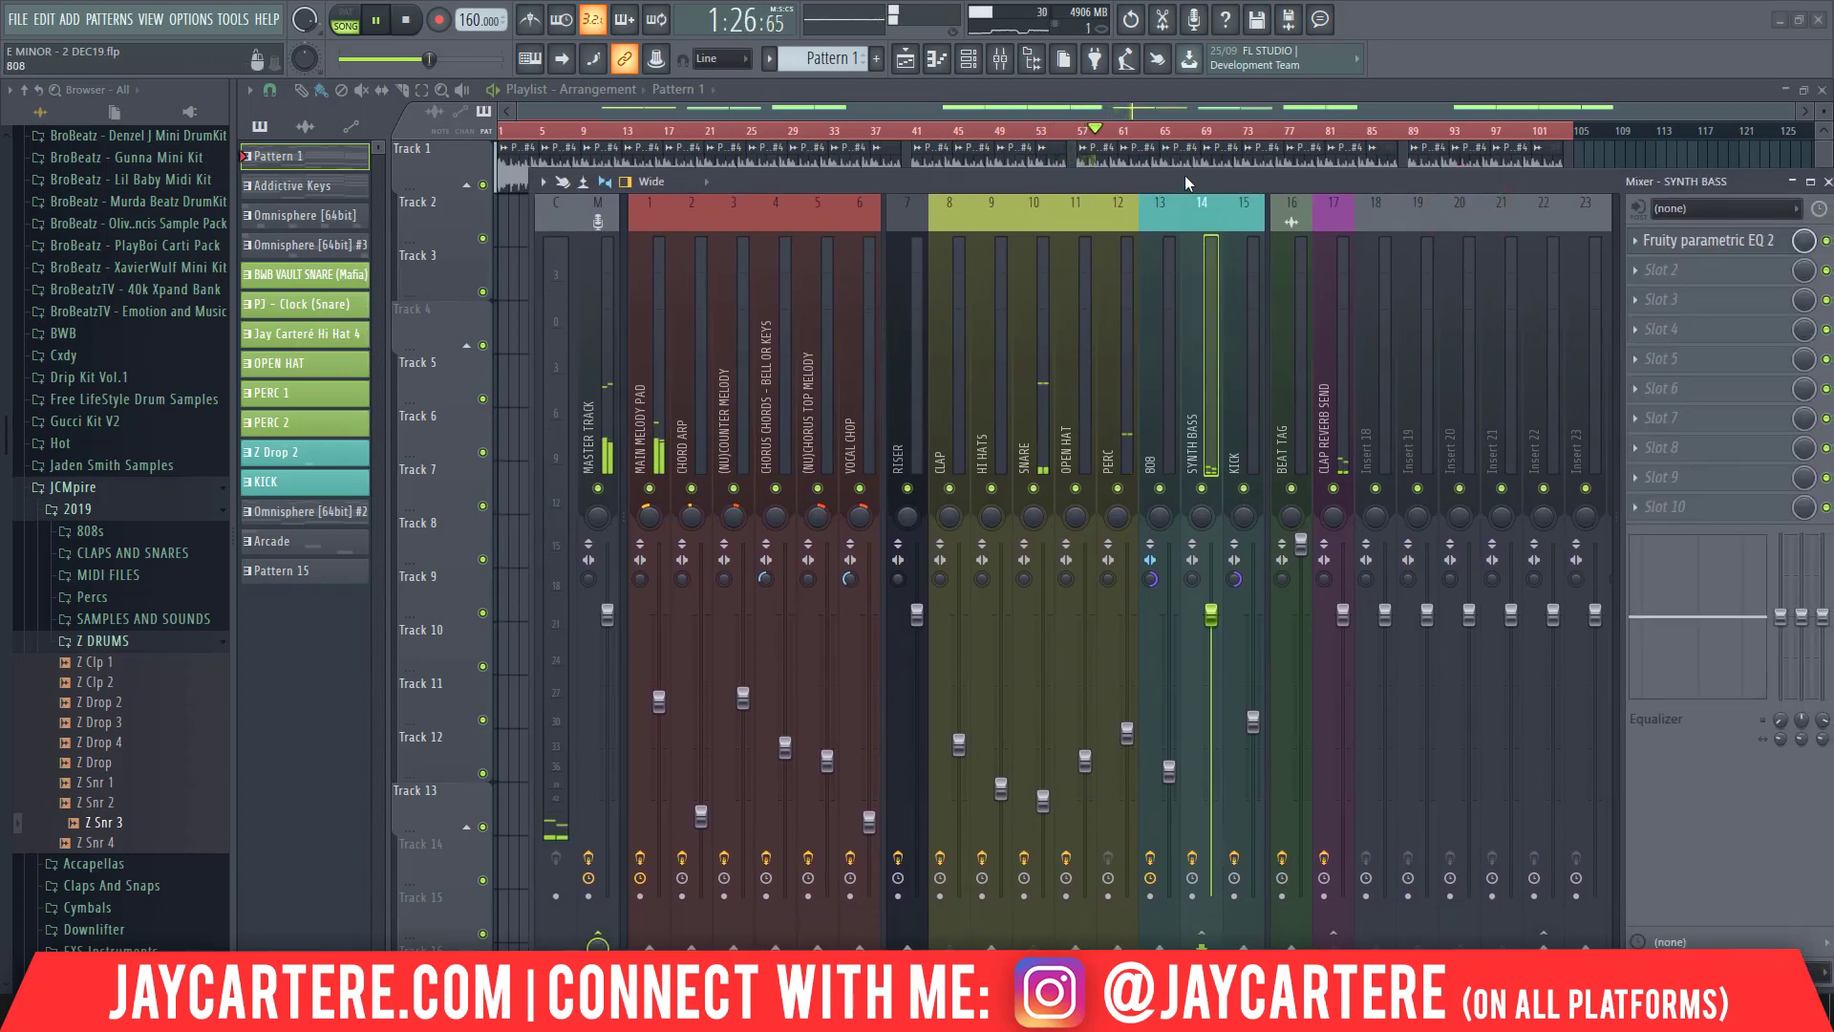
key("space")
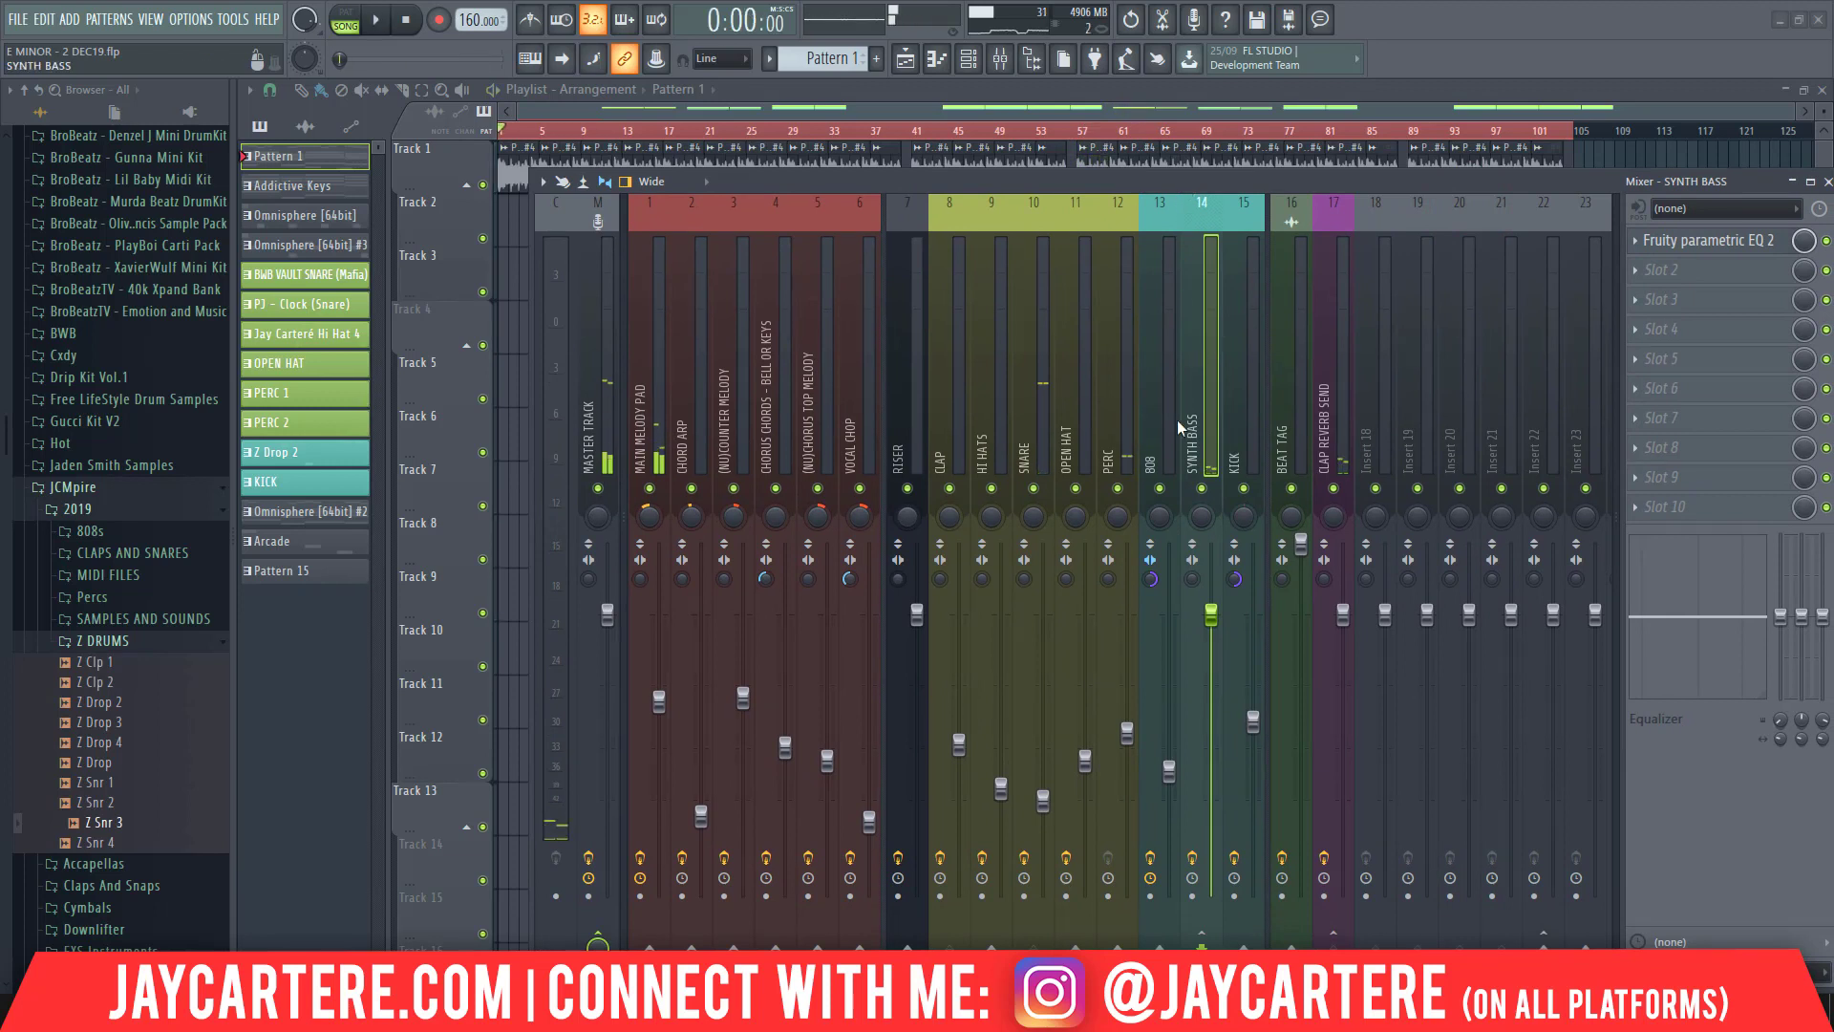
Compare the effect slots of the Clap Reverb Send and Synth Bass mixer tracks
left_click(1325, 419)
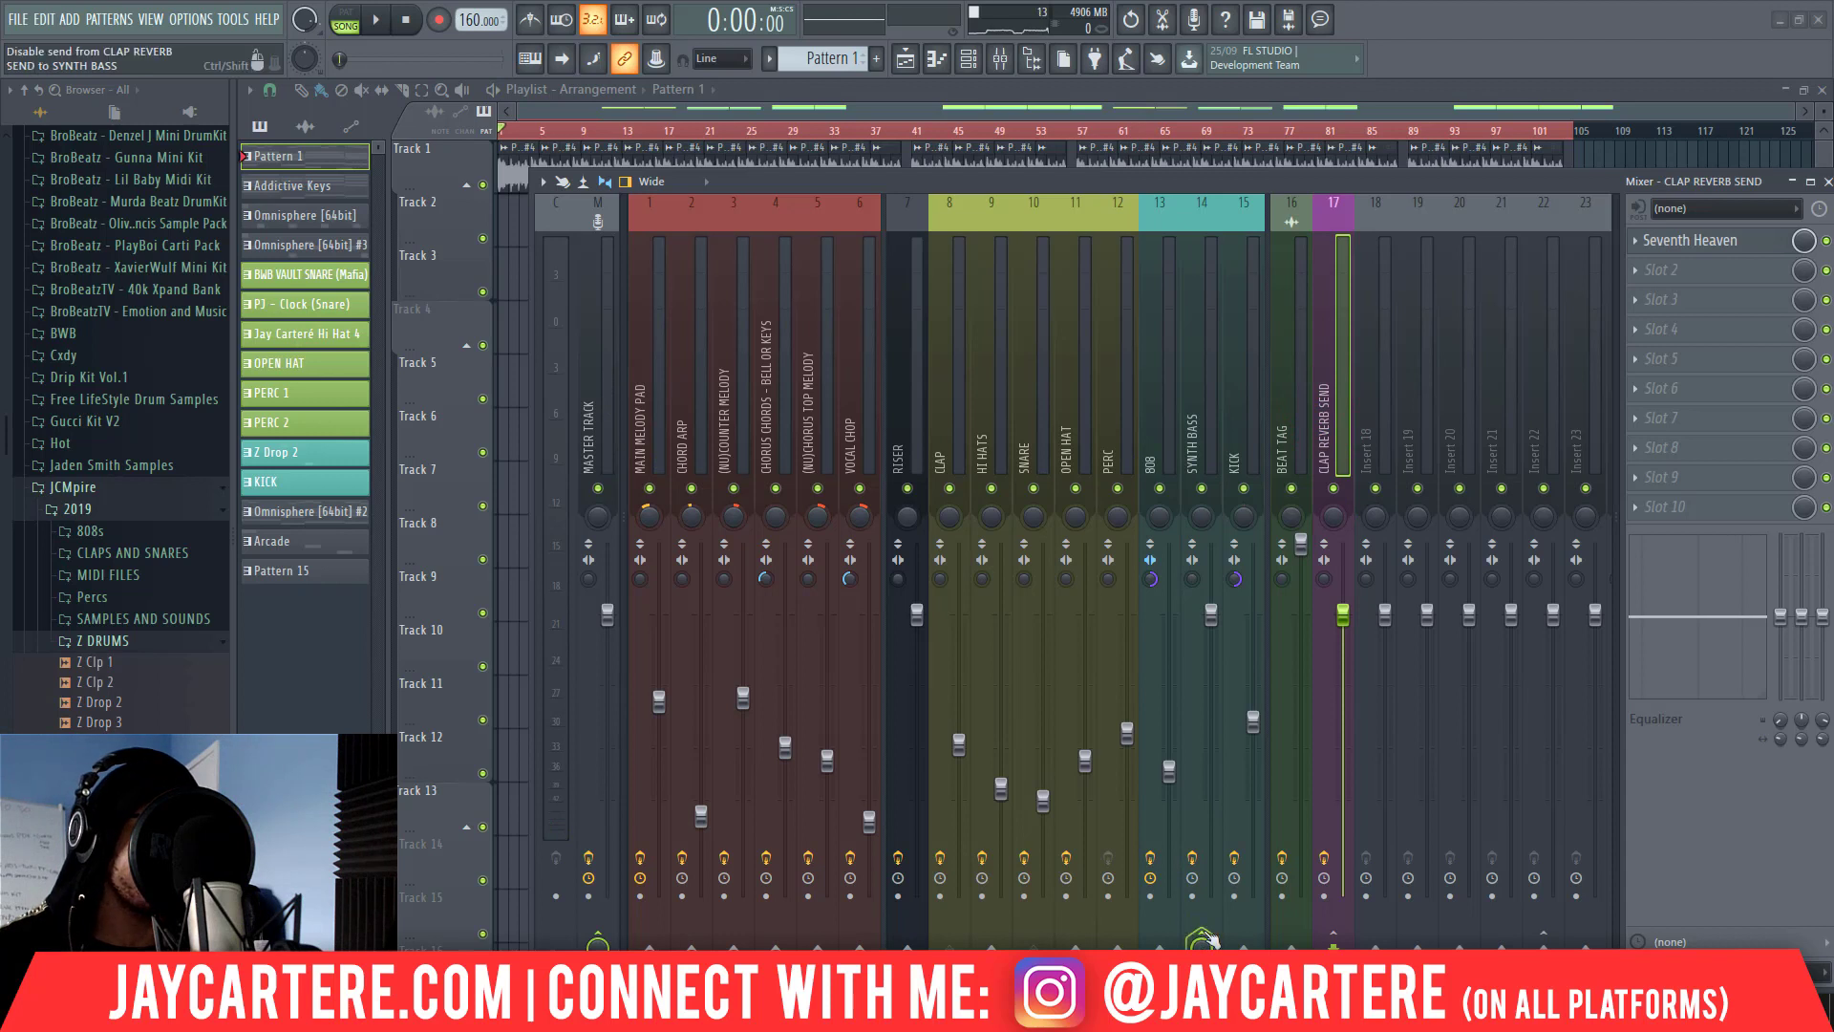
left_click(1194, 411)
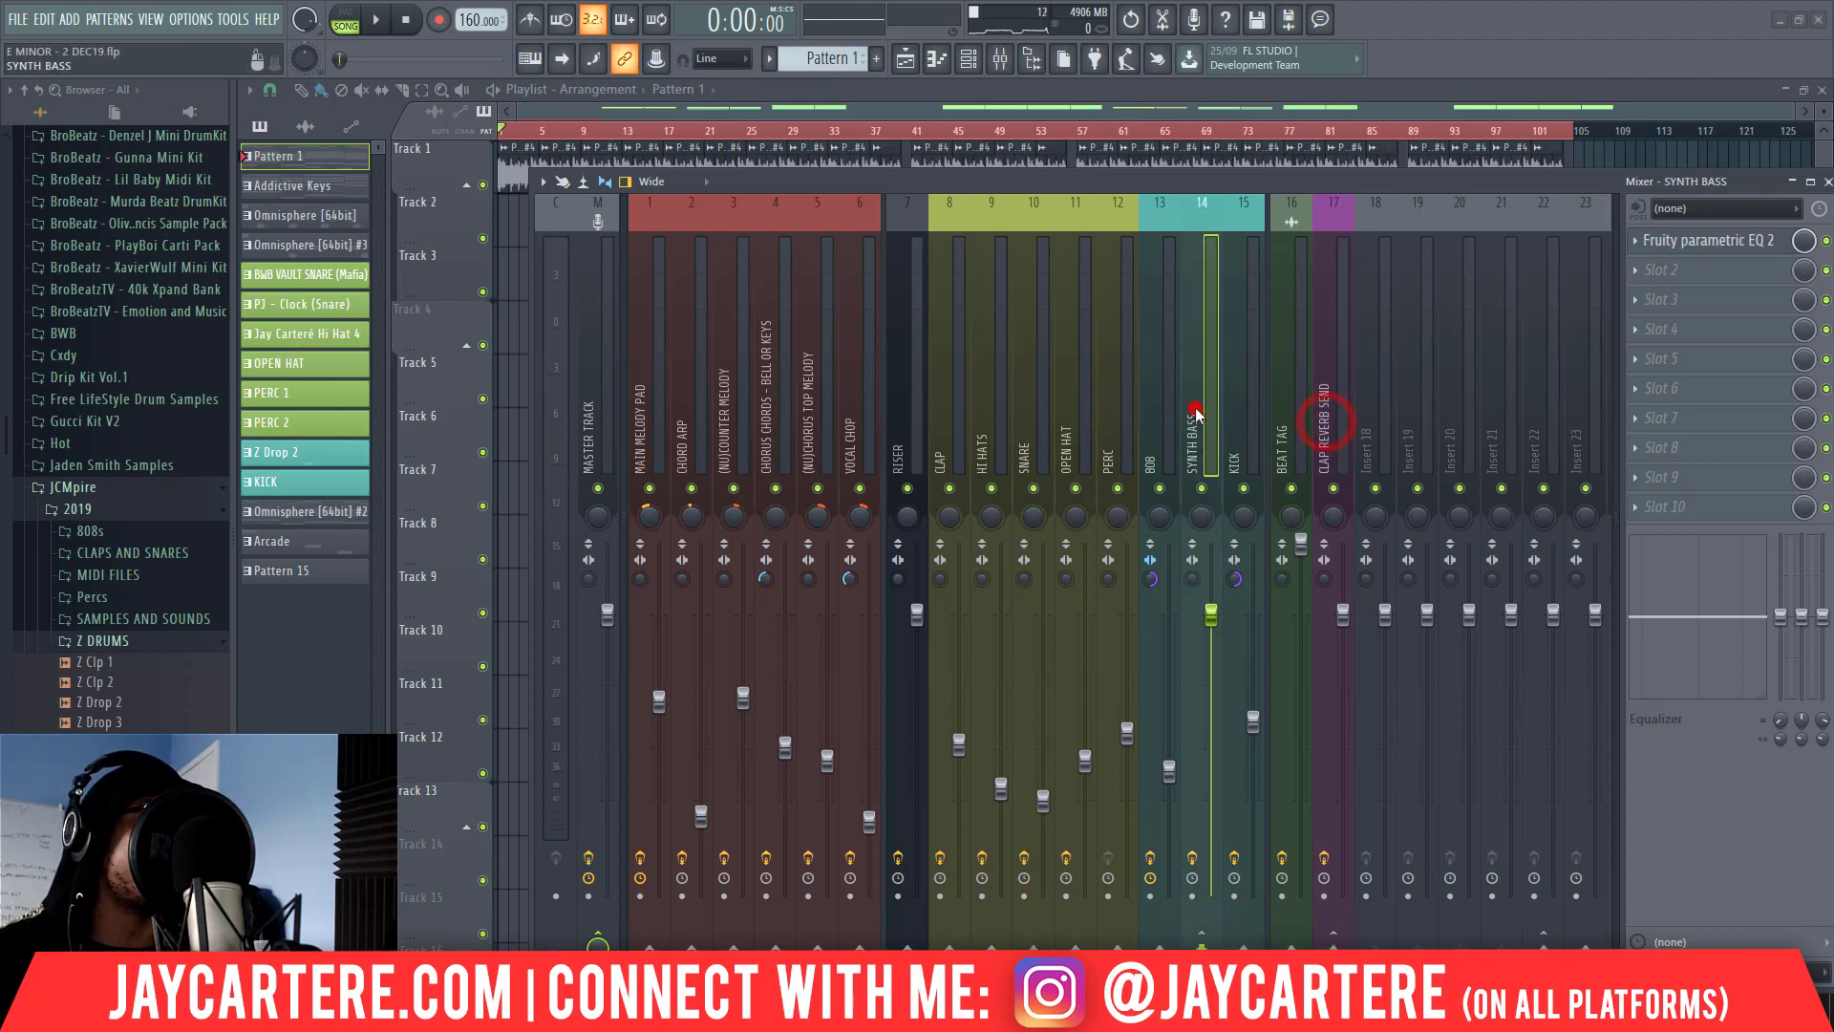
left_click(1324, 438)
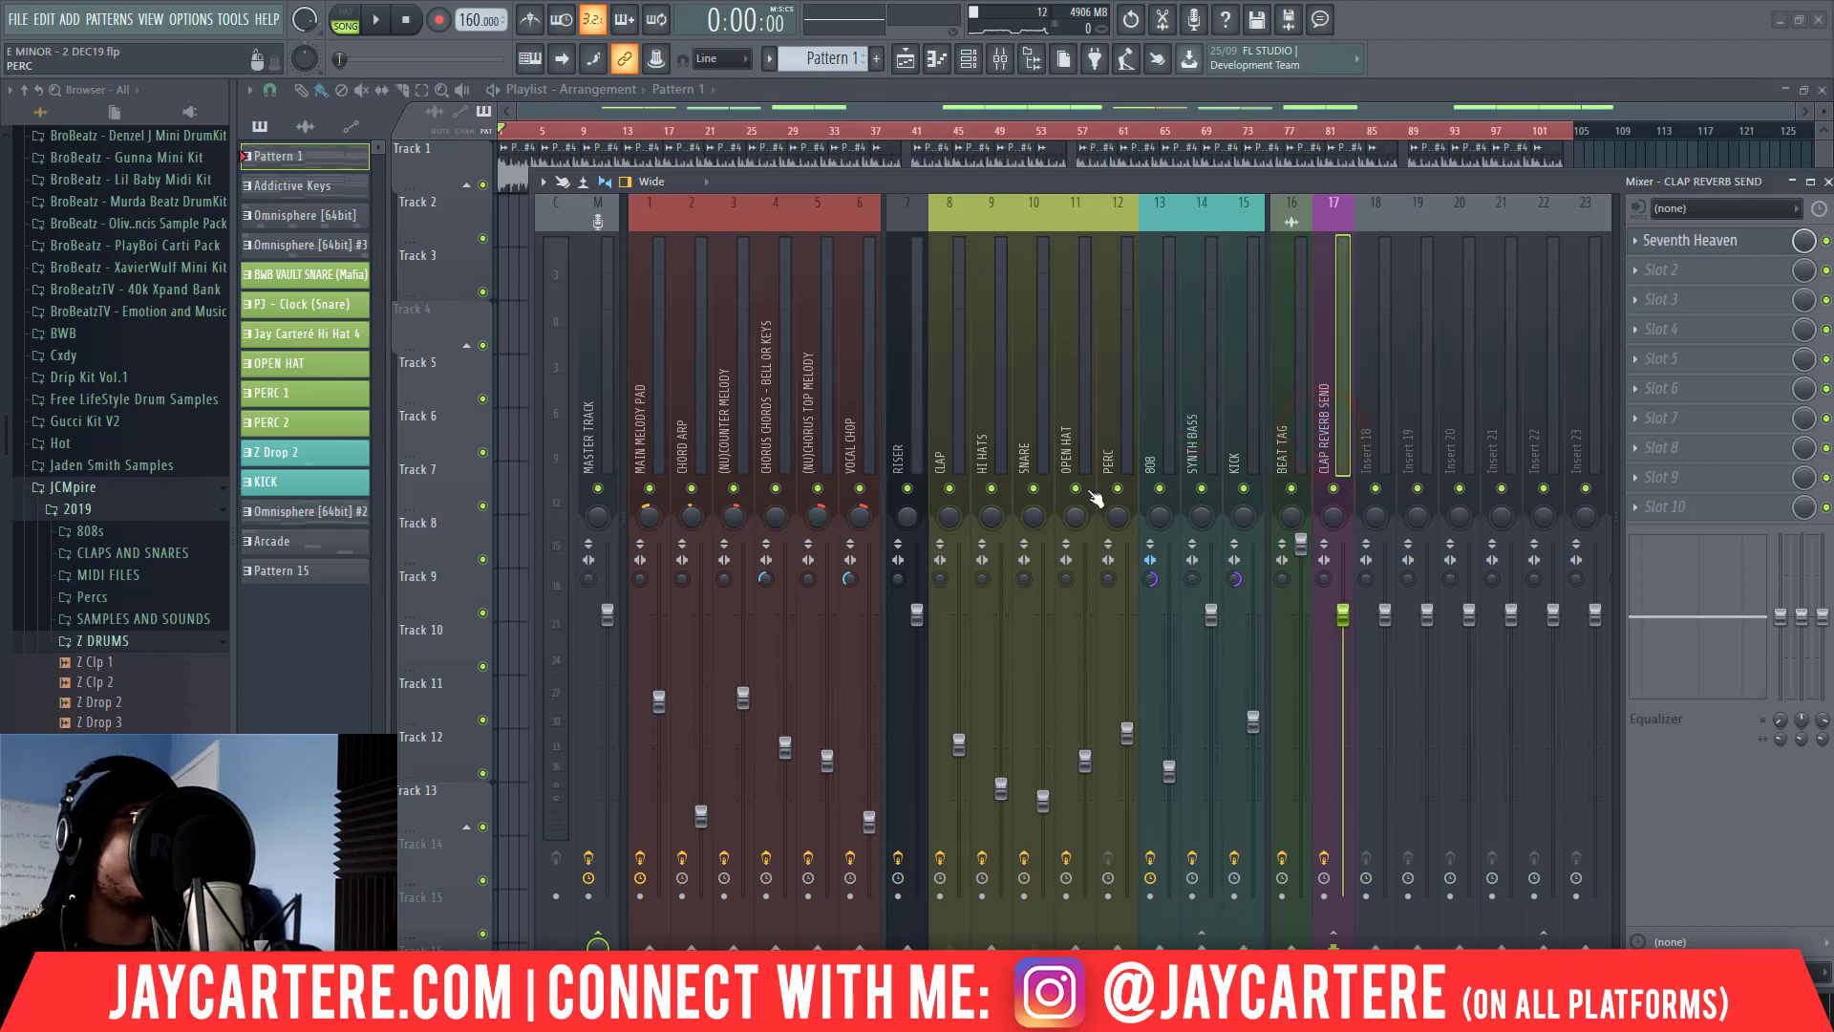
Clear the mixer away from the playlist and play the arrangement from about bar 18
key("space")
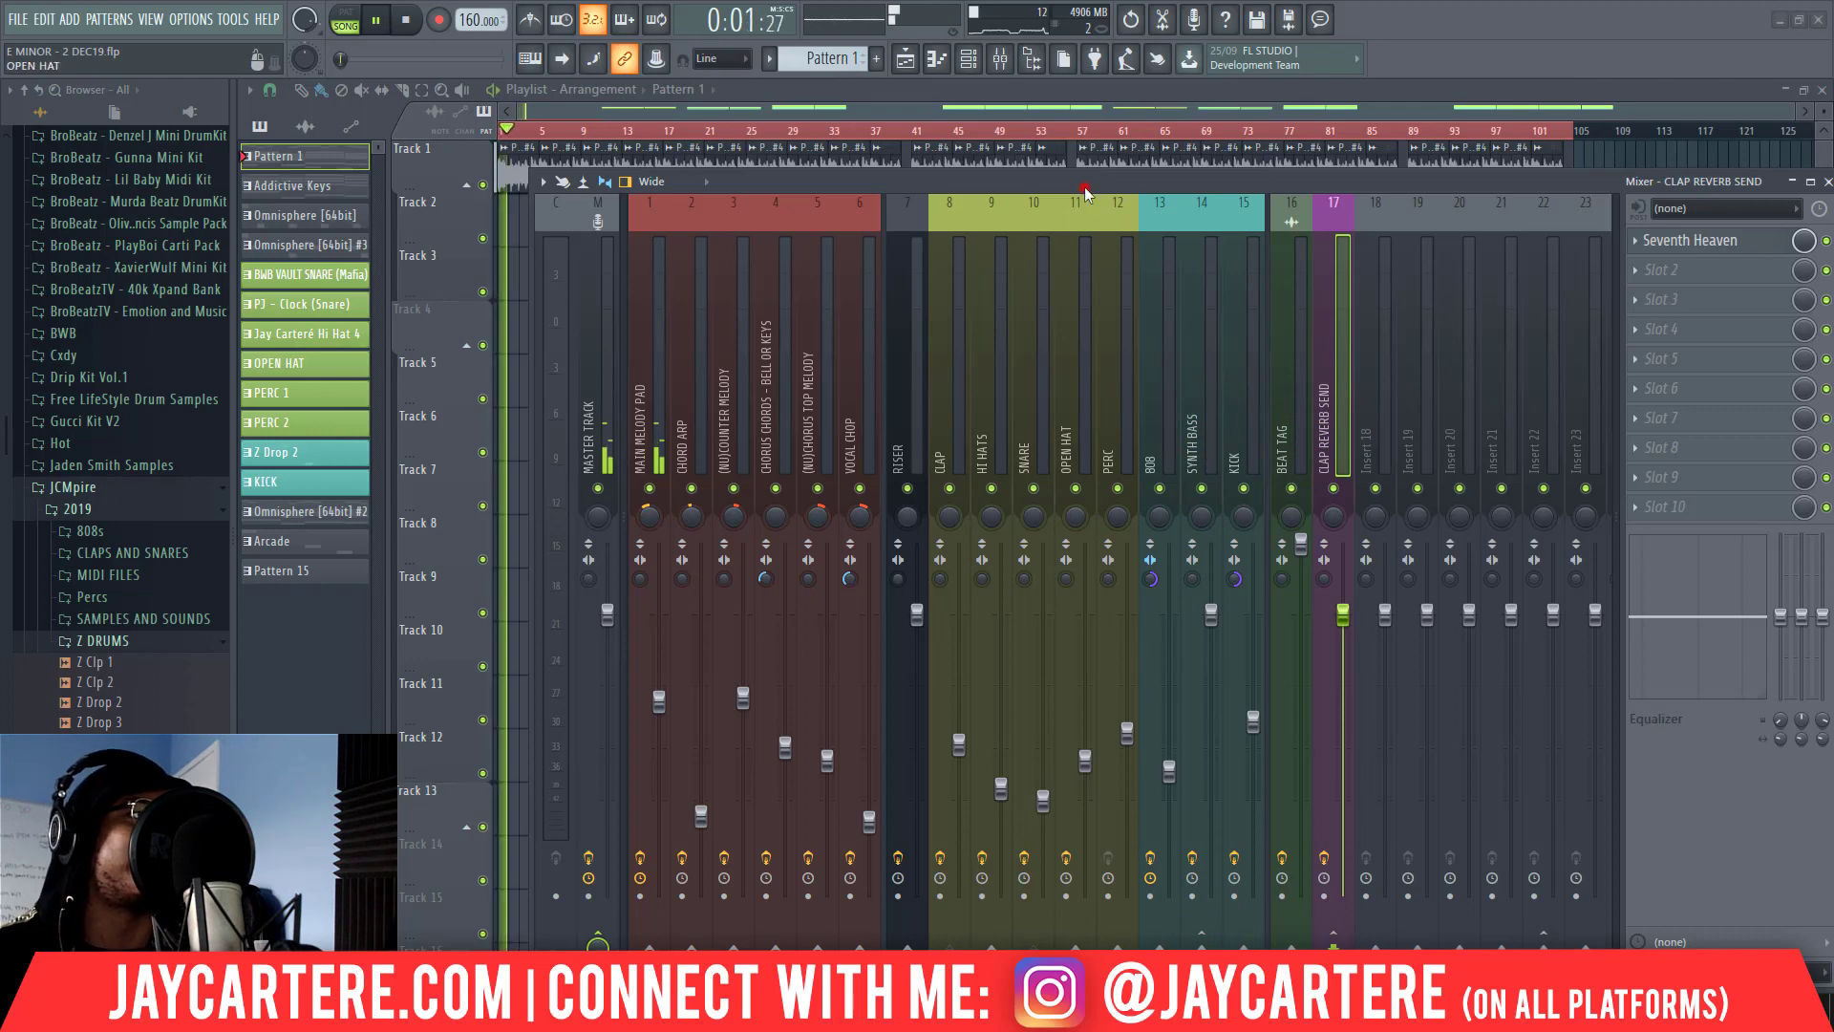
left_click_drag(1085, 181, 1815, 204)
key("space")
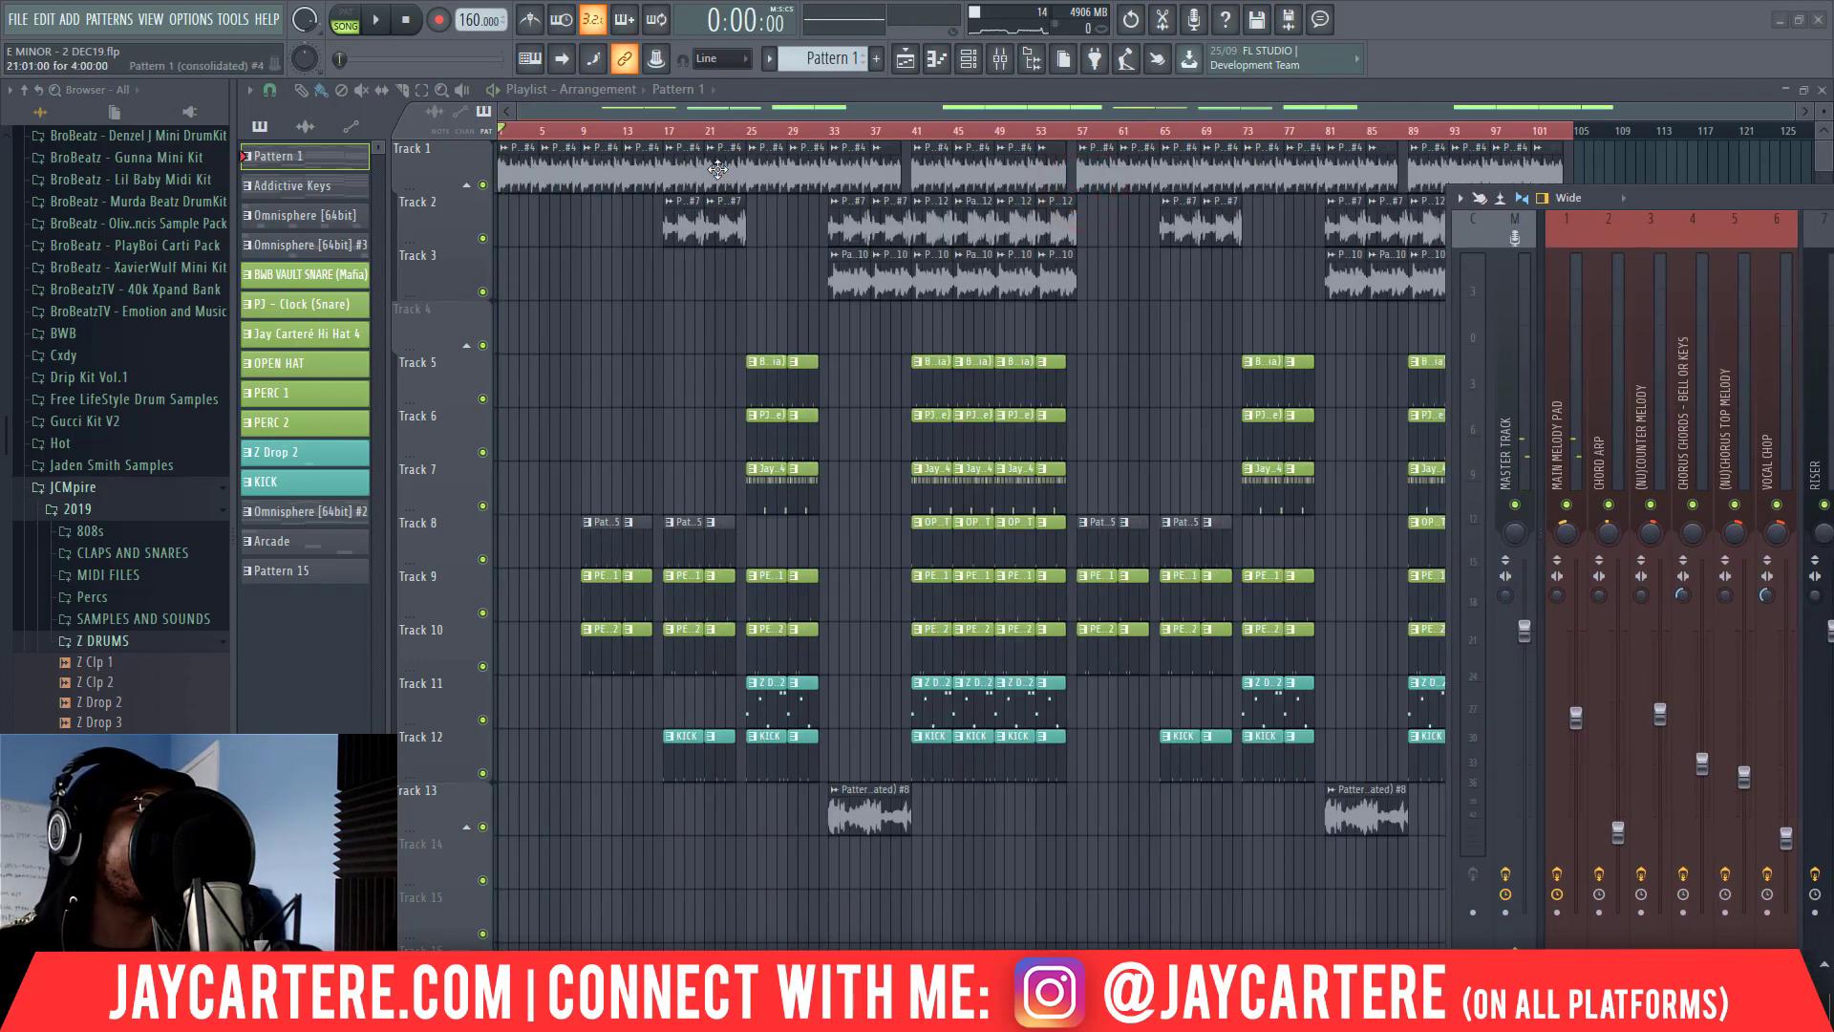
left_click(600, 132)
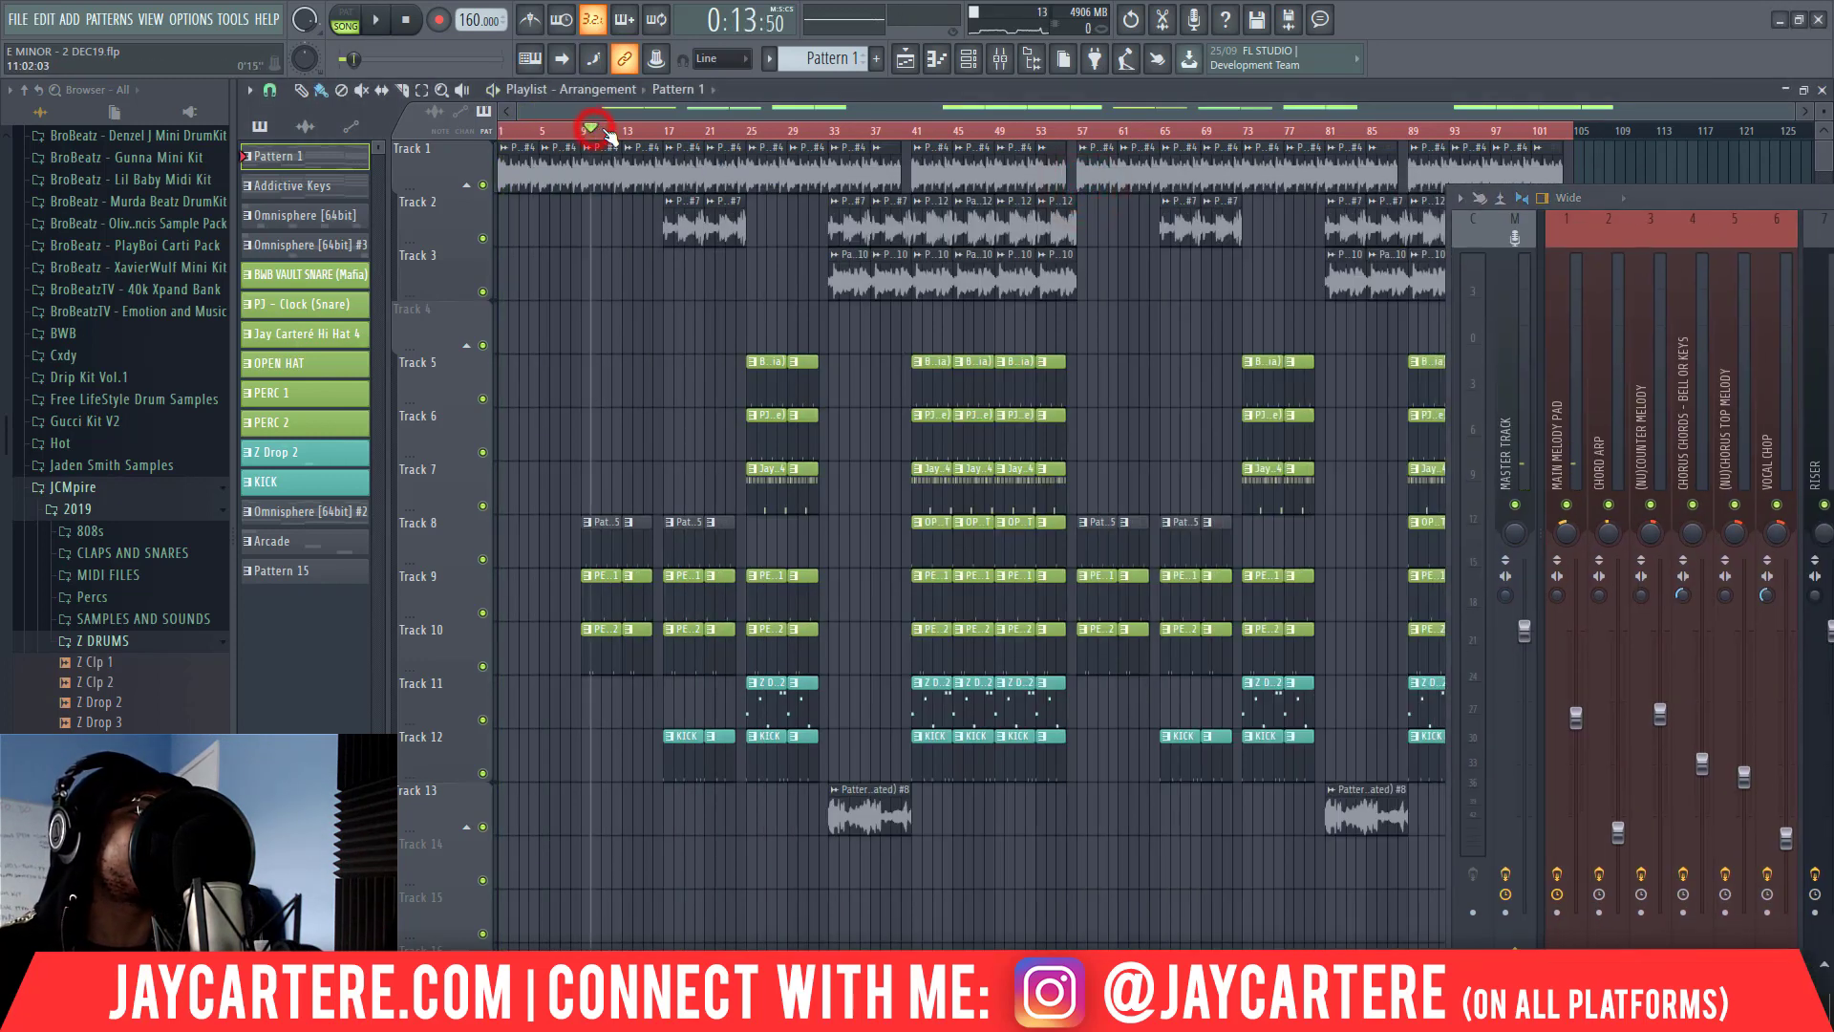
left_click(674, 132)
key("space")
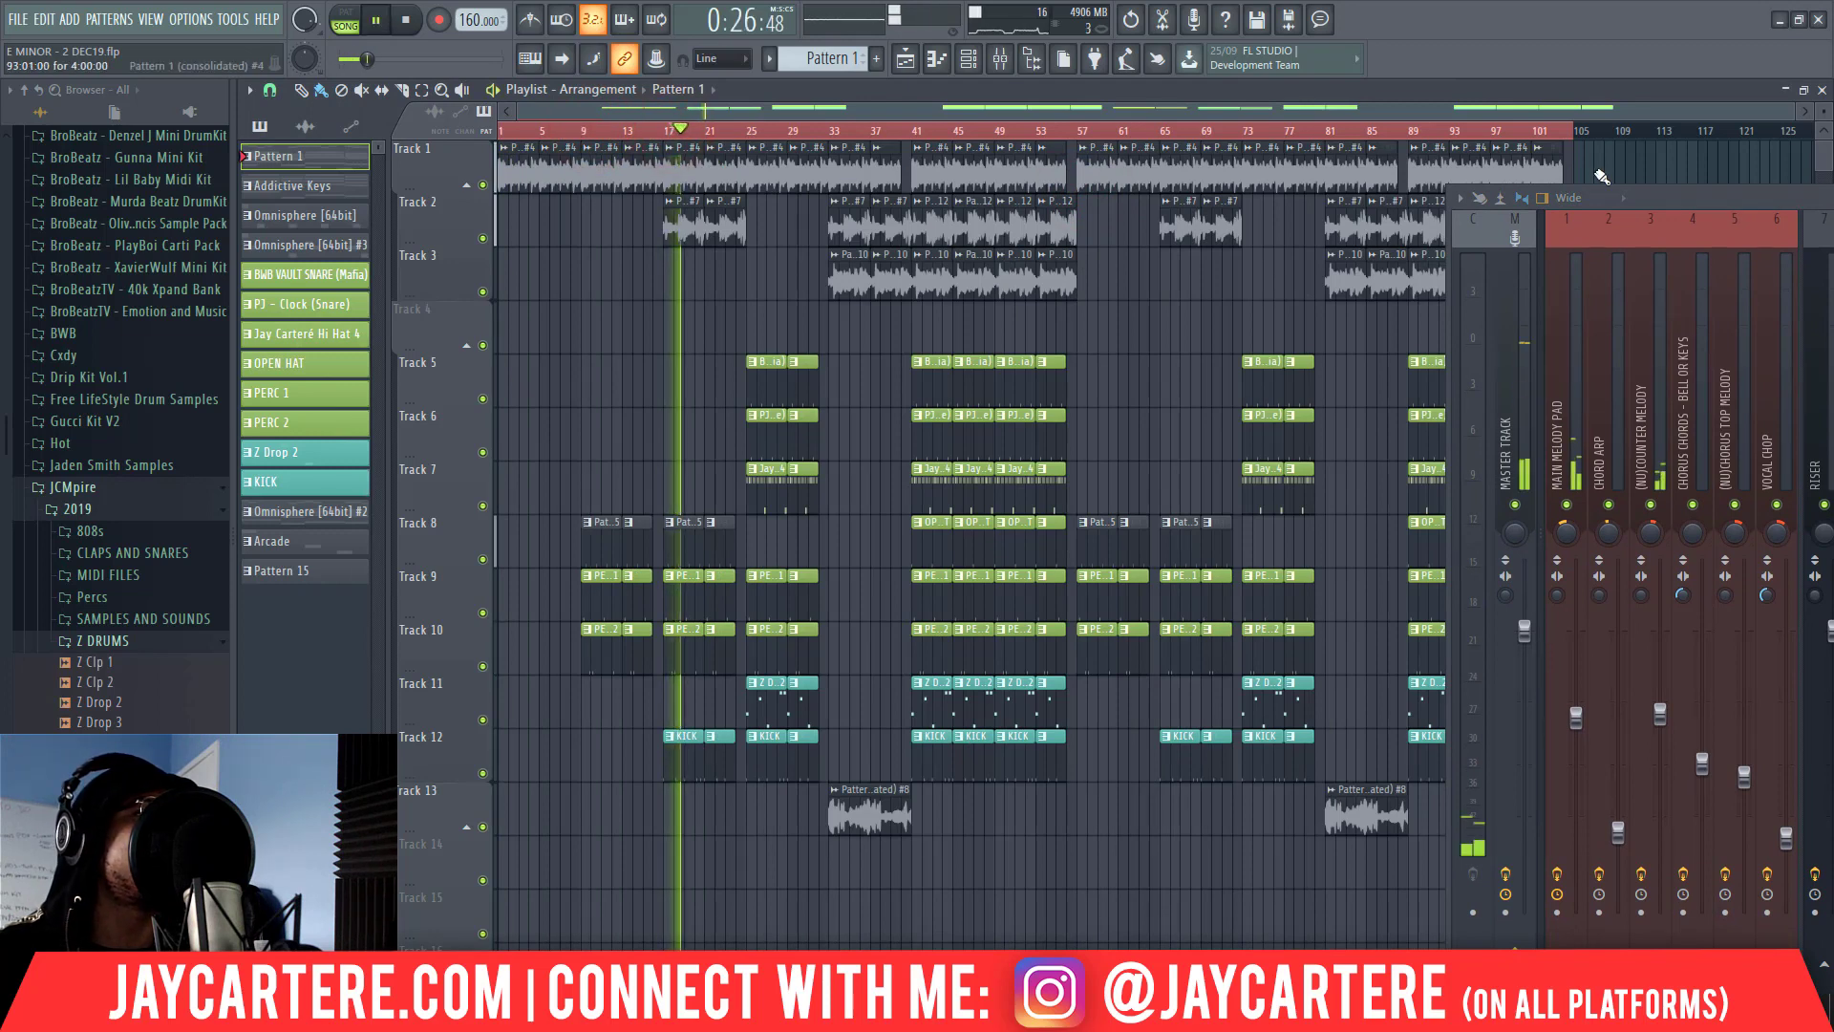
Reposition the mixer beside the first playlist sections and replay the song from about bar 18
left_click_drag(1660, 193, 787, 319)
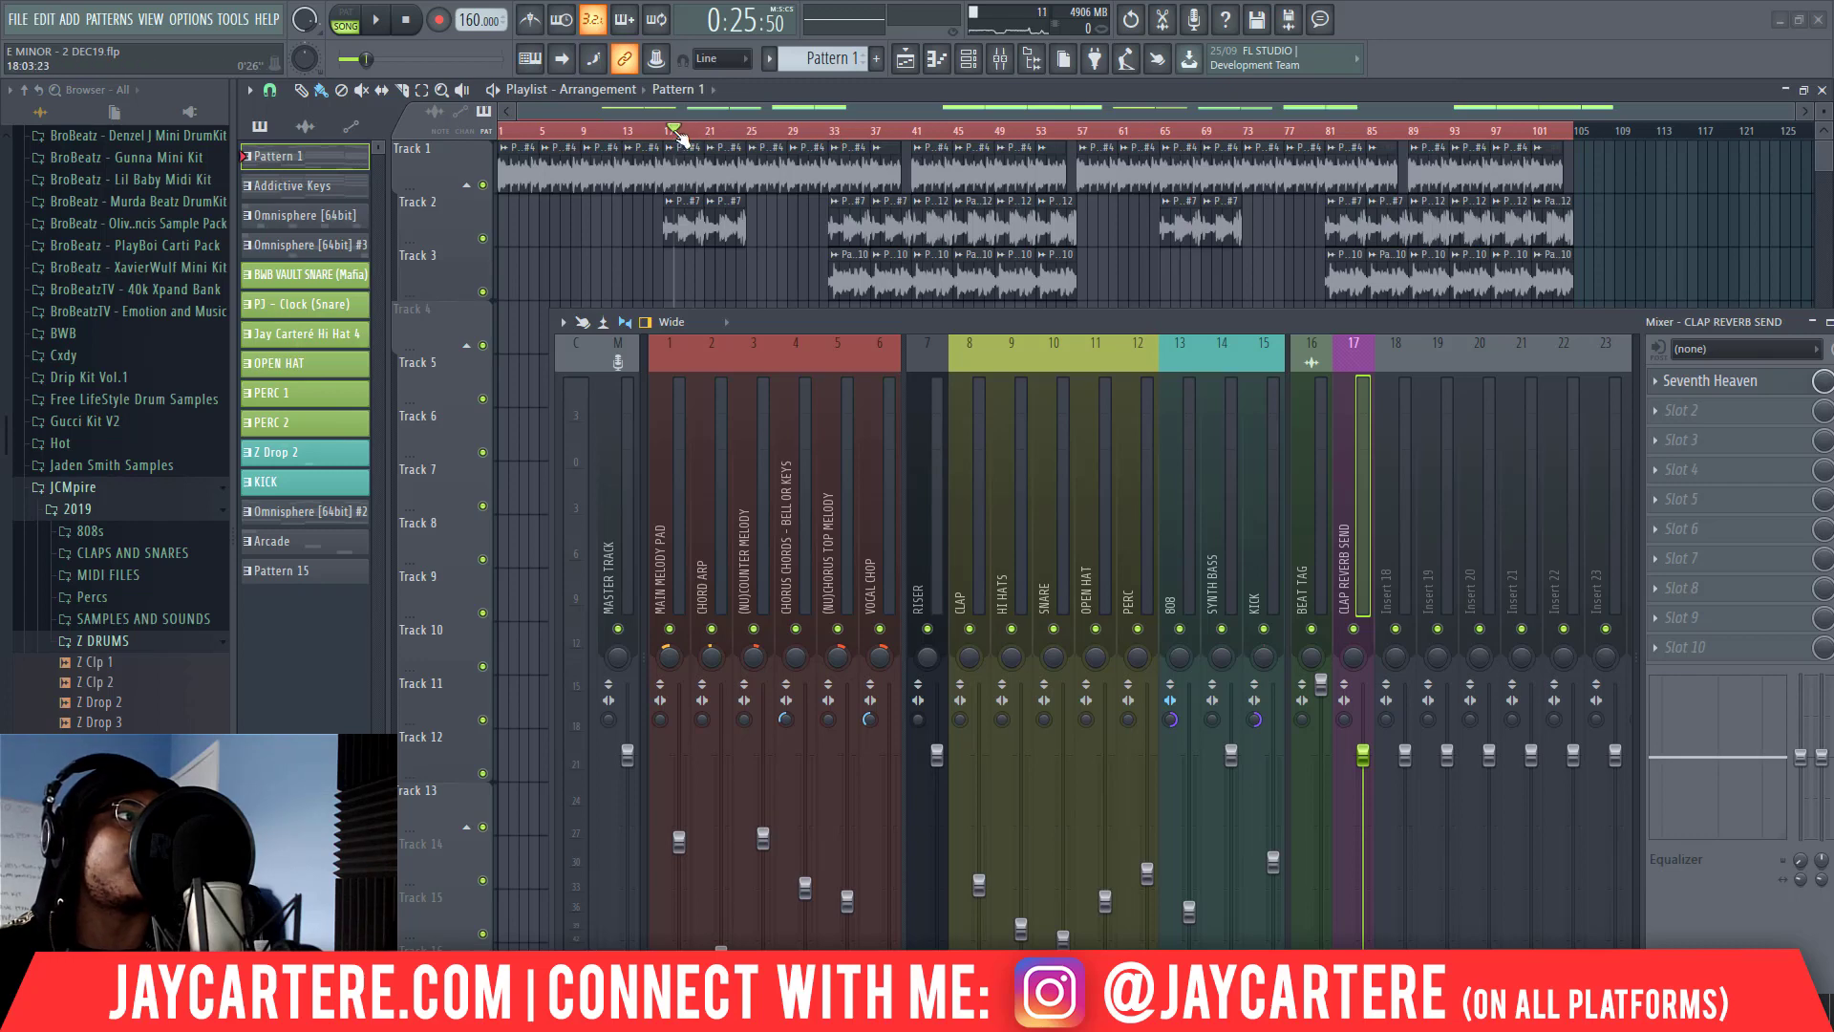
left_click_drag(863, 319, 1209, 237)
key("space")
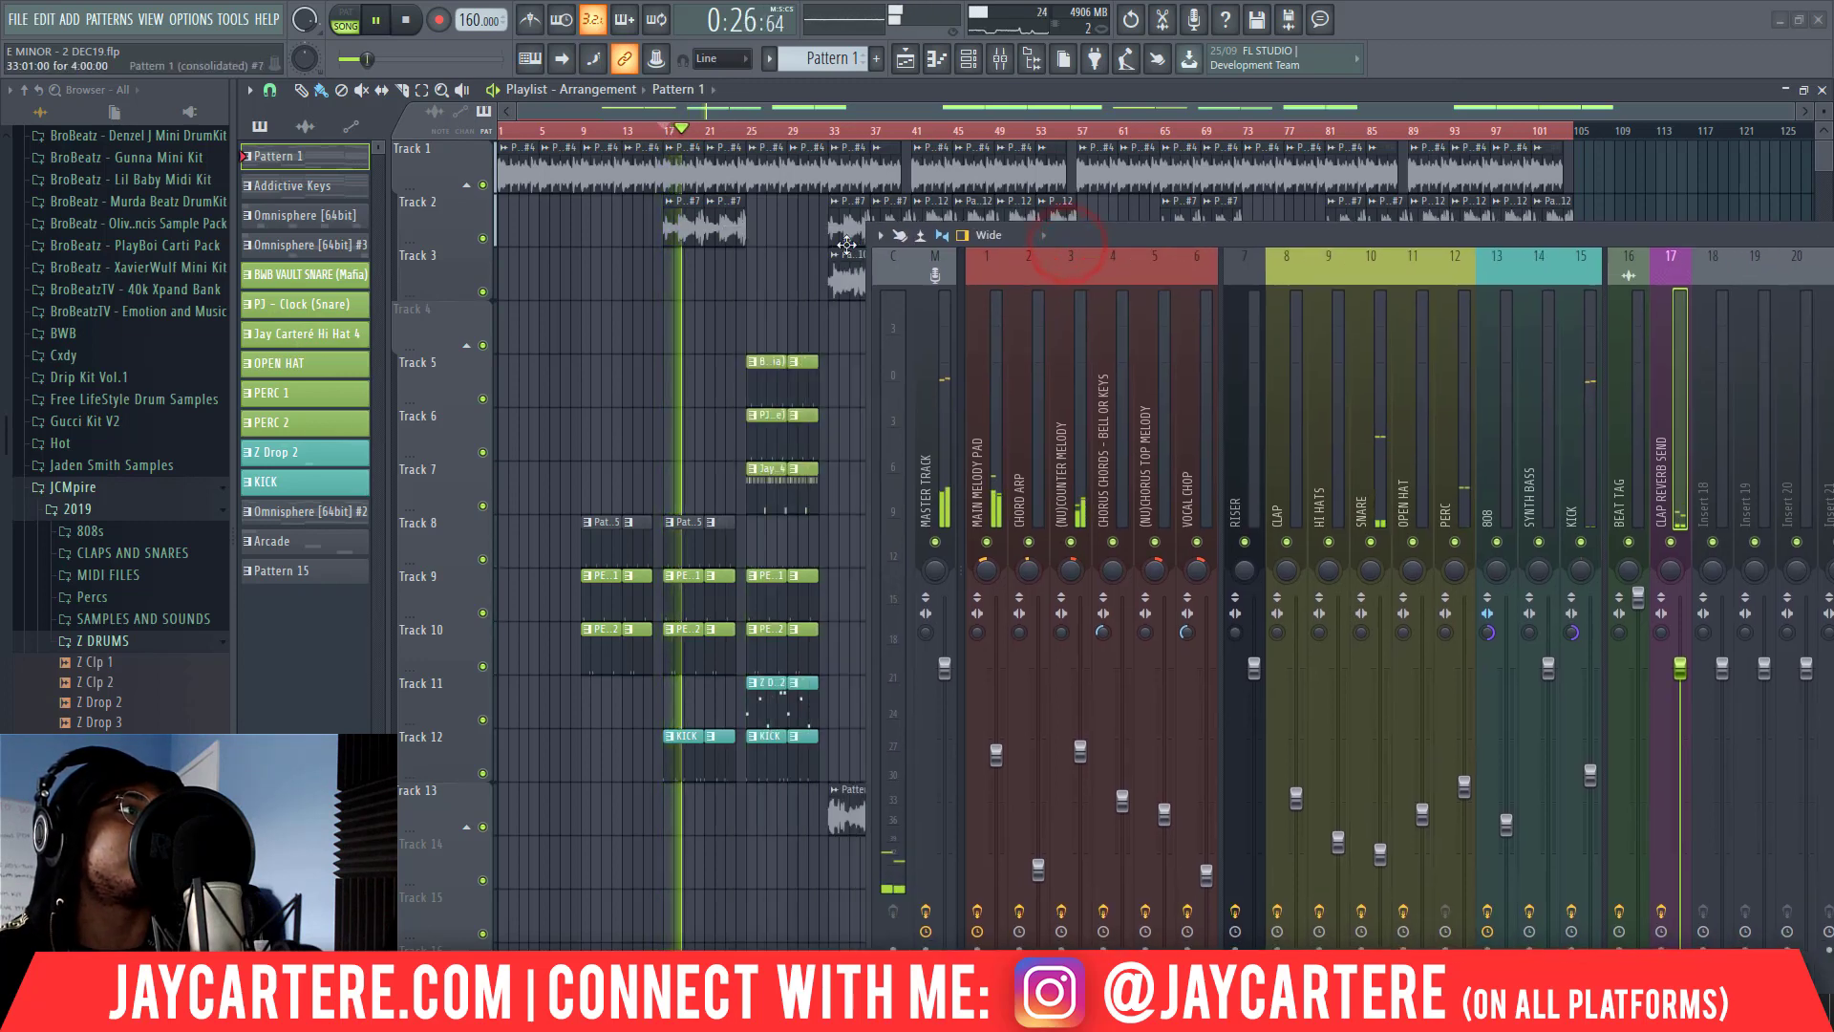
Check the volume setting of the counter melody audio clip at bar 17 on Track 2, then close its settings
double_click(683, 221)
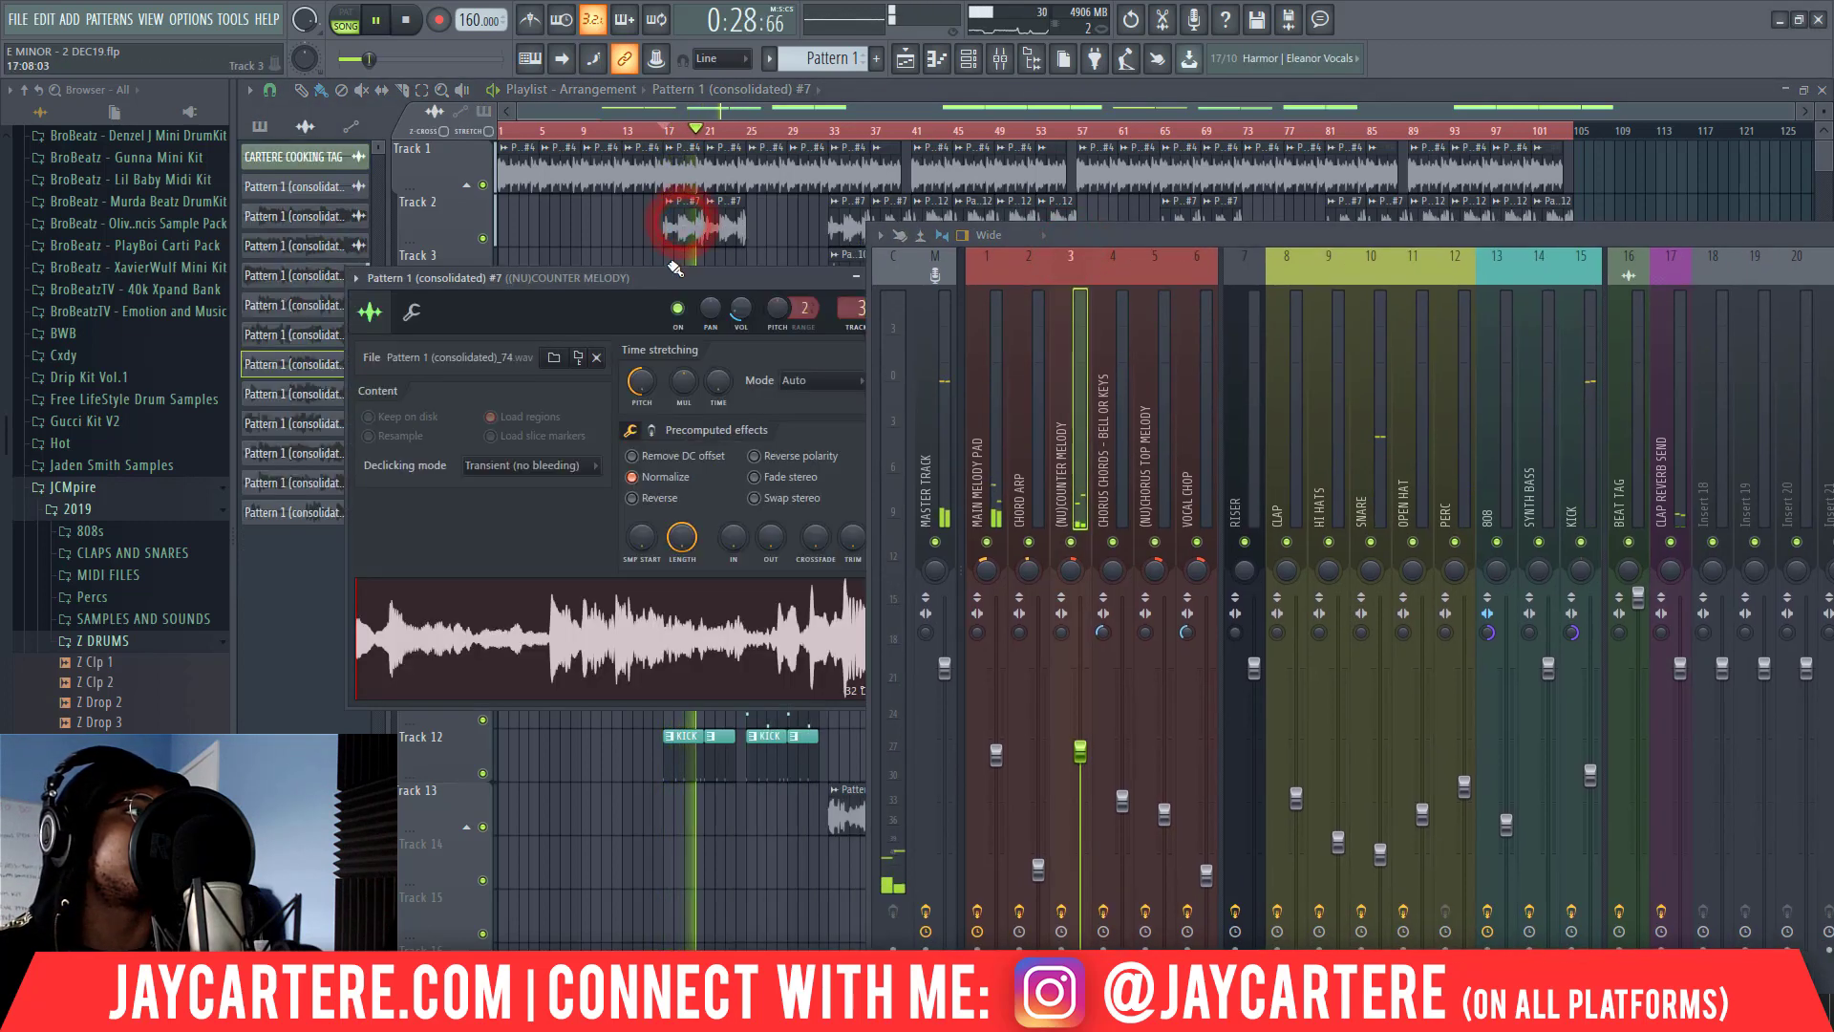
left_click(740, 308)
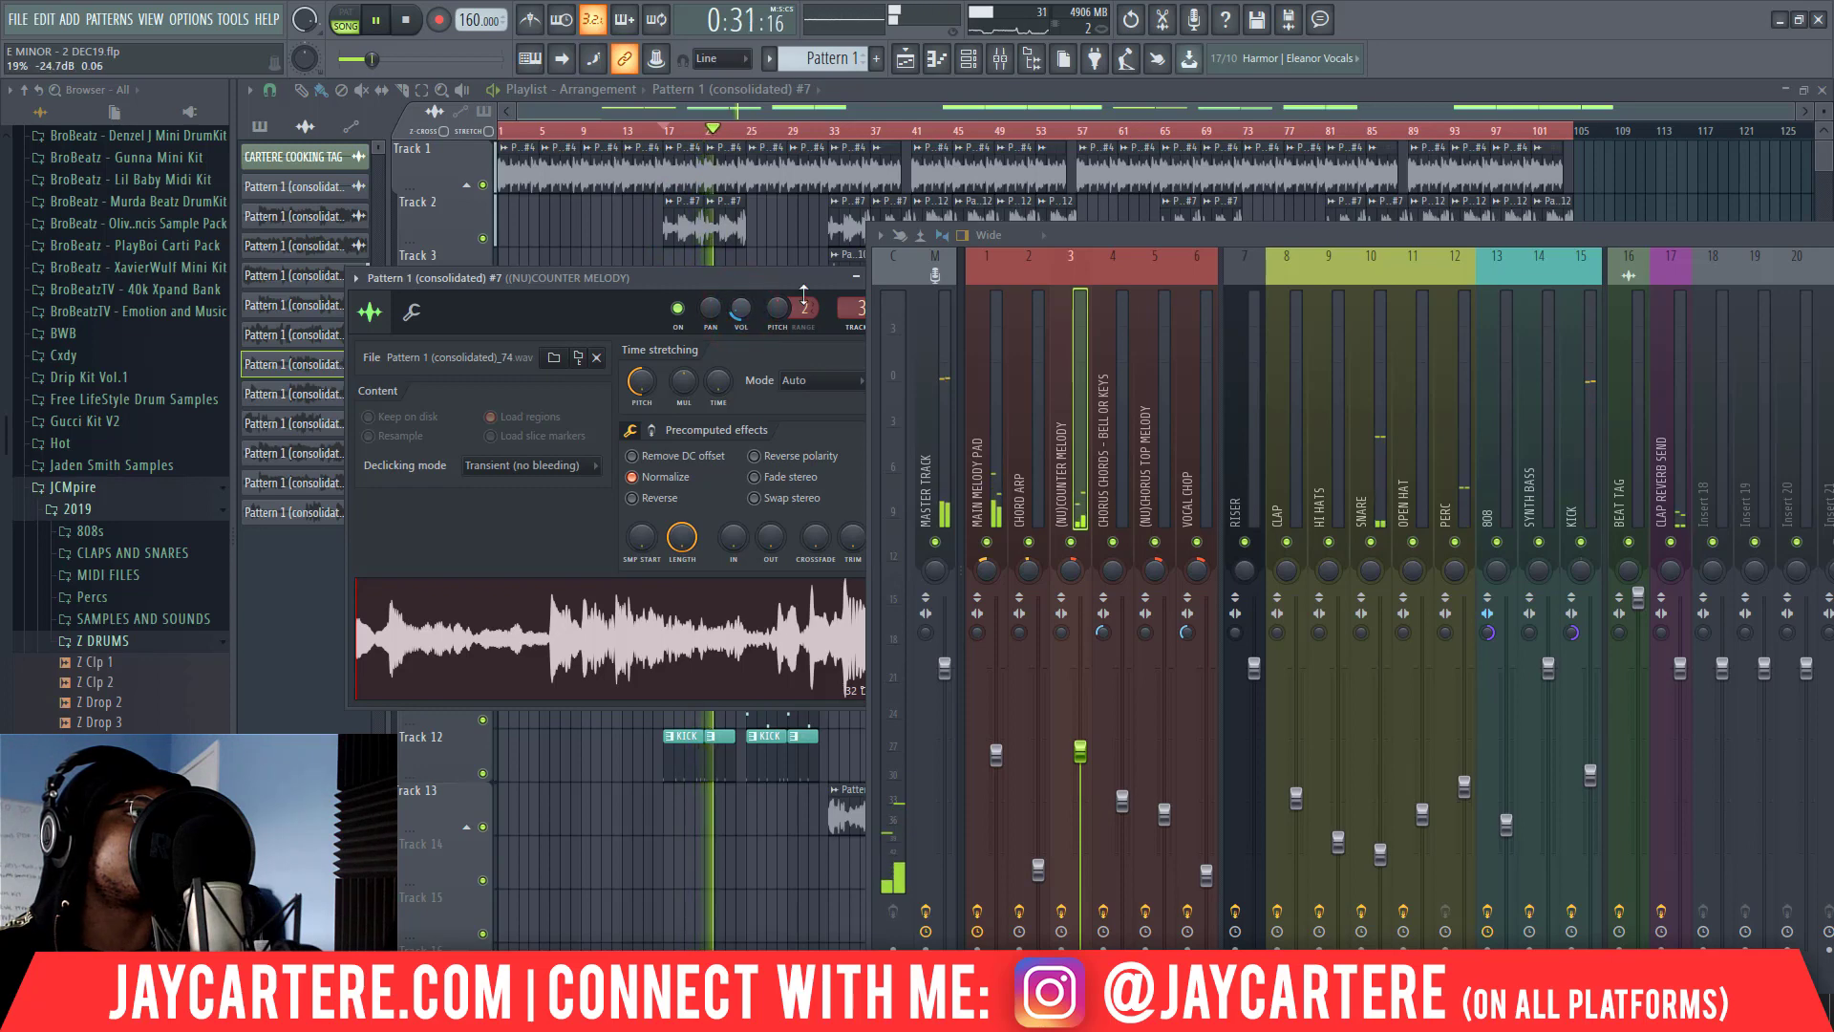
left_click_drag(888, 235, 1076, 233)
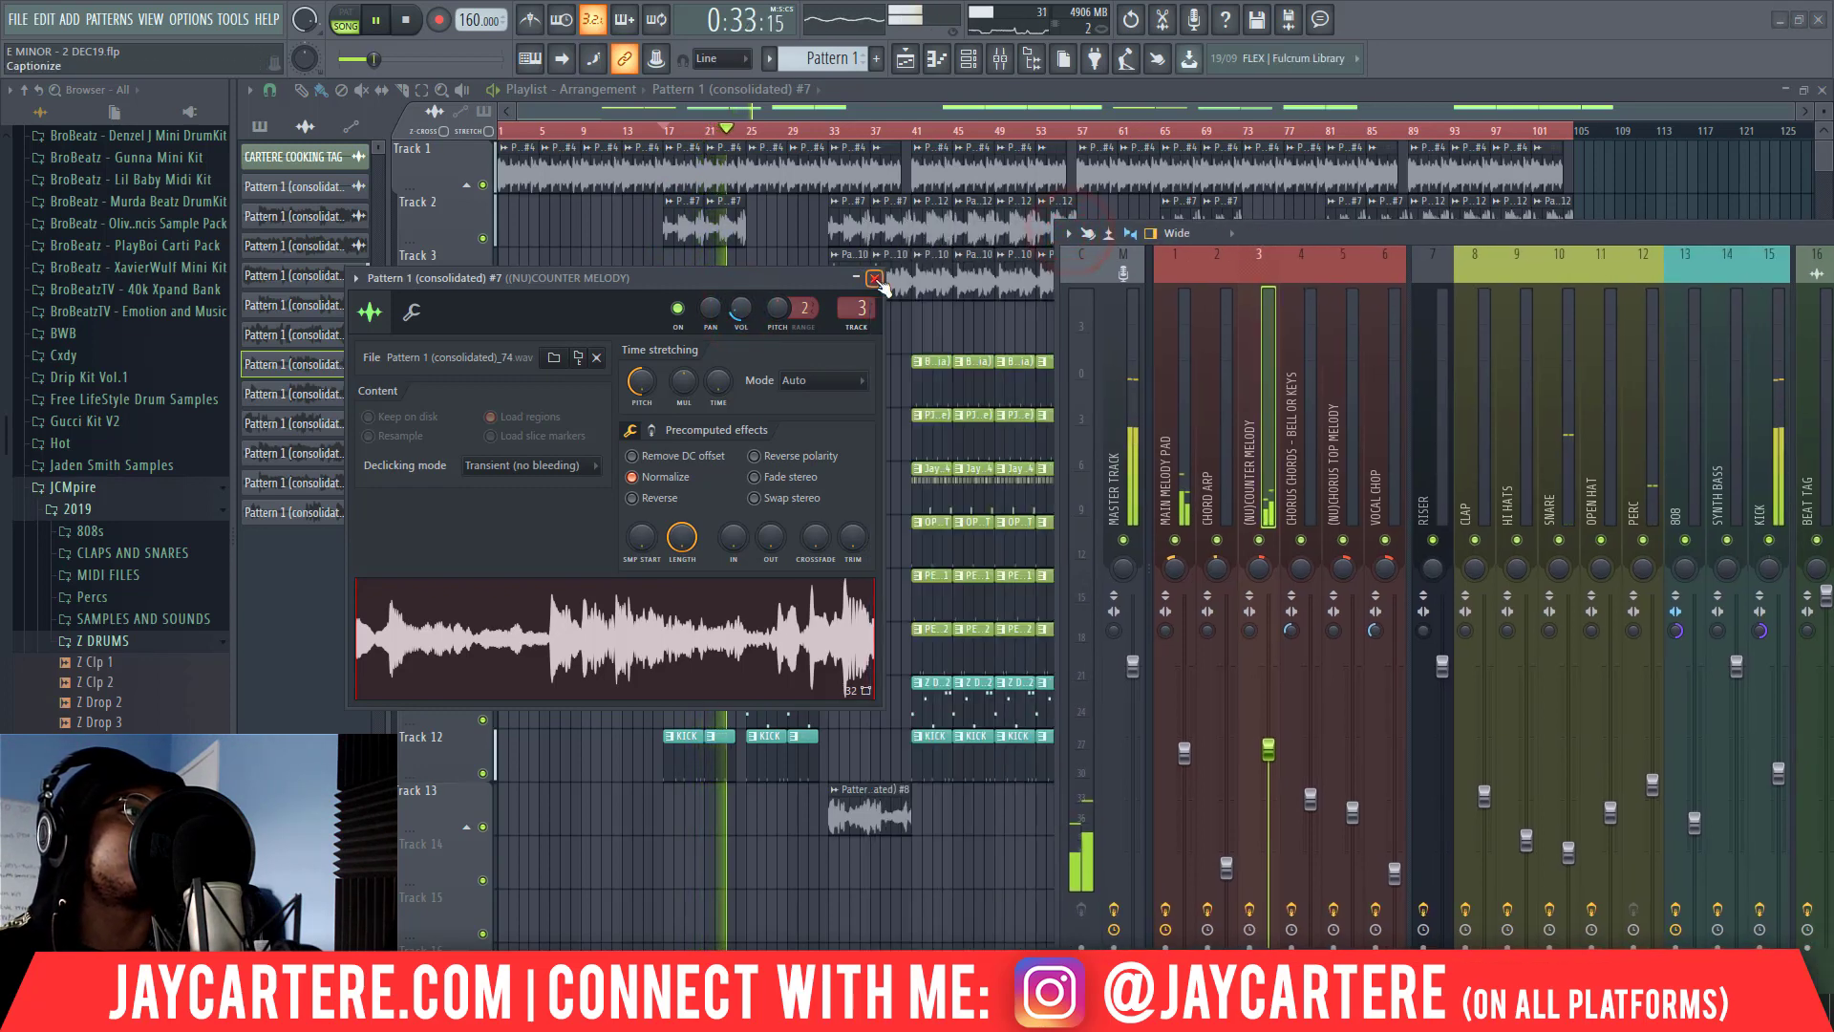
left_click(874, 278)
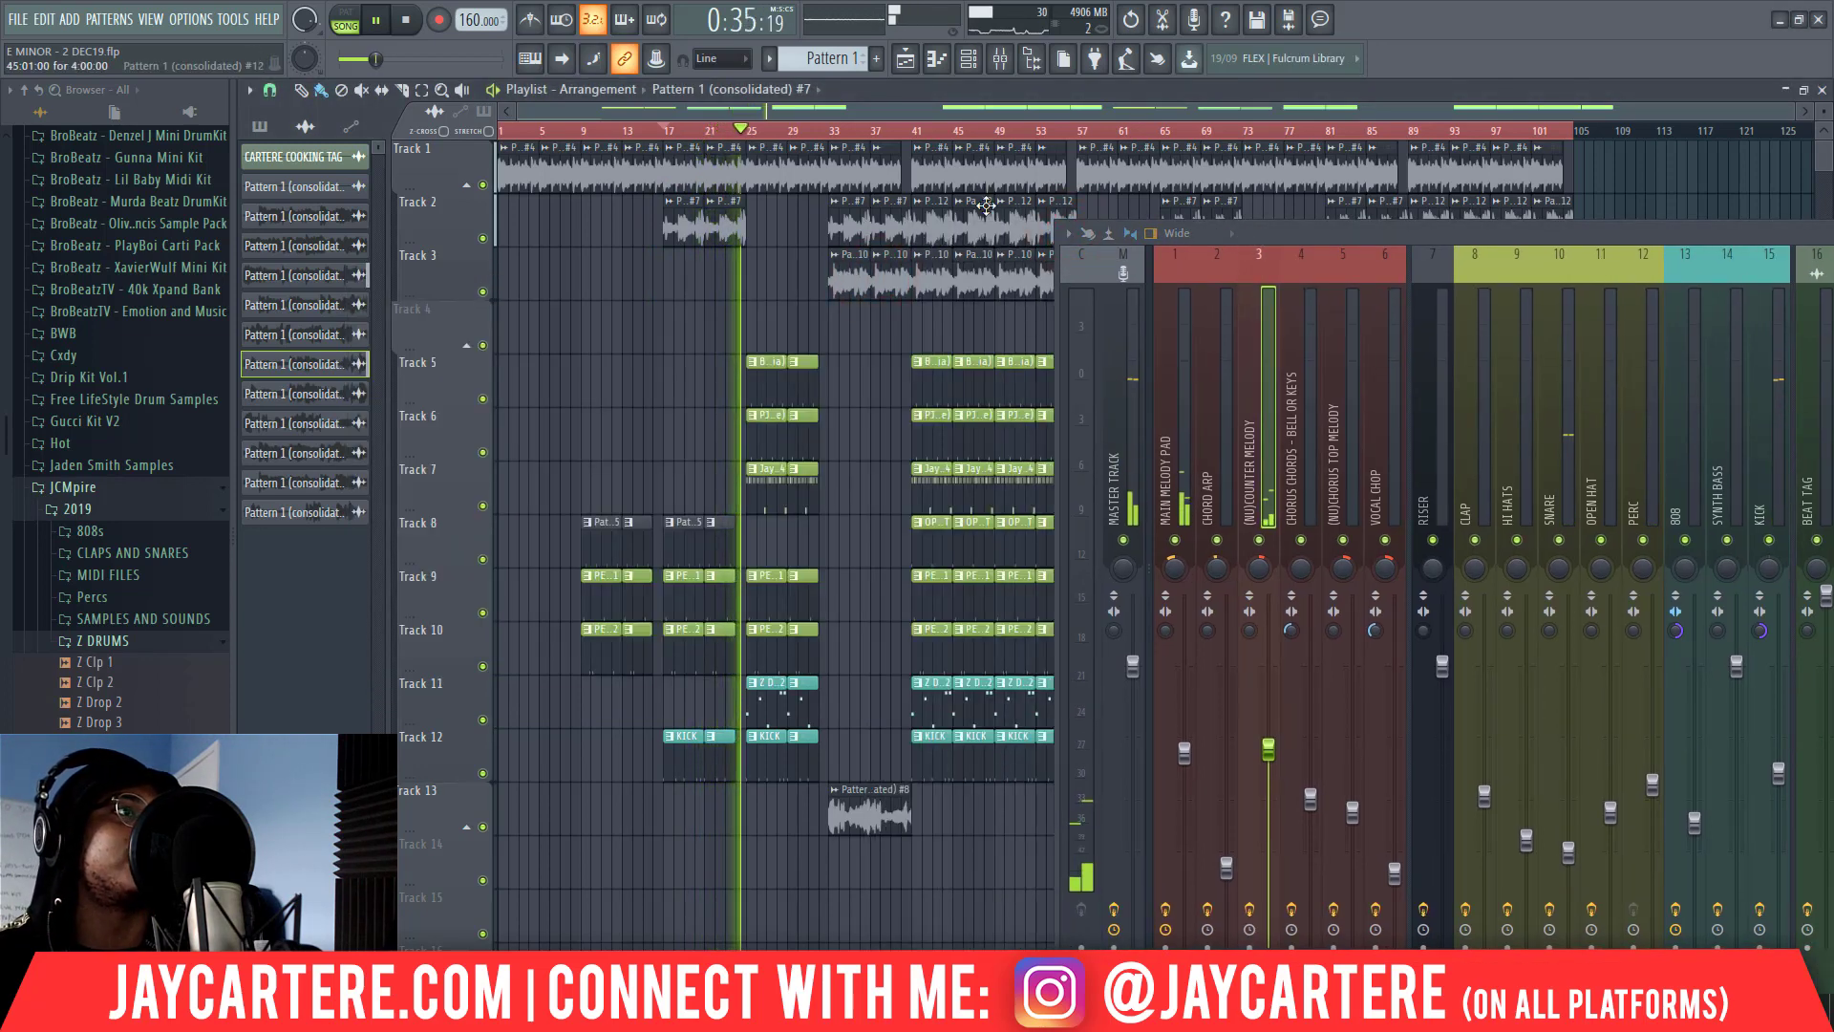
Trim the end of the Track 1 melody clip to leave a short gap before bar 25, and replay the transition
left_click_drag(1338, 236, 1214, 233)
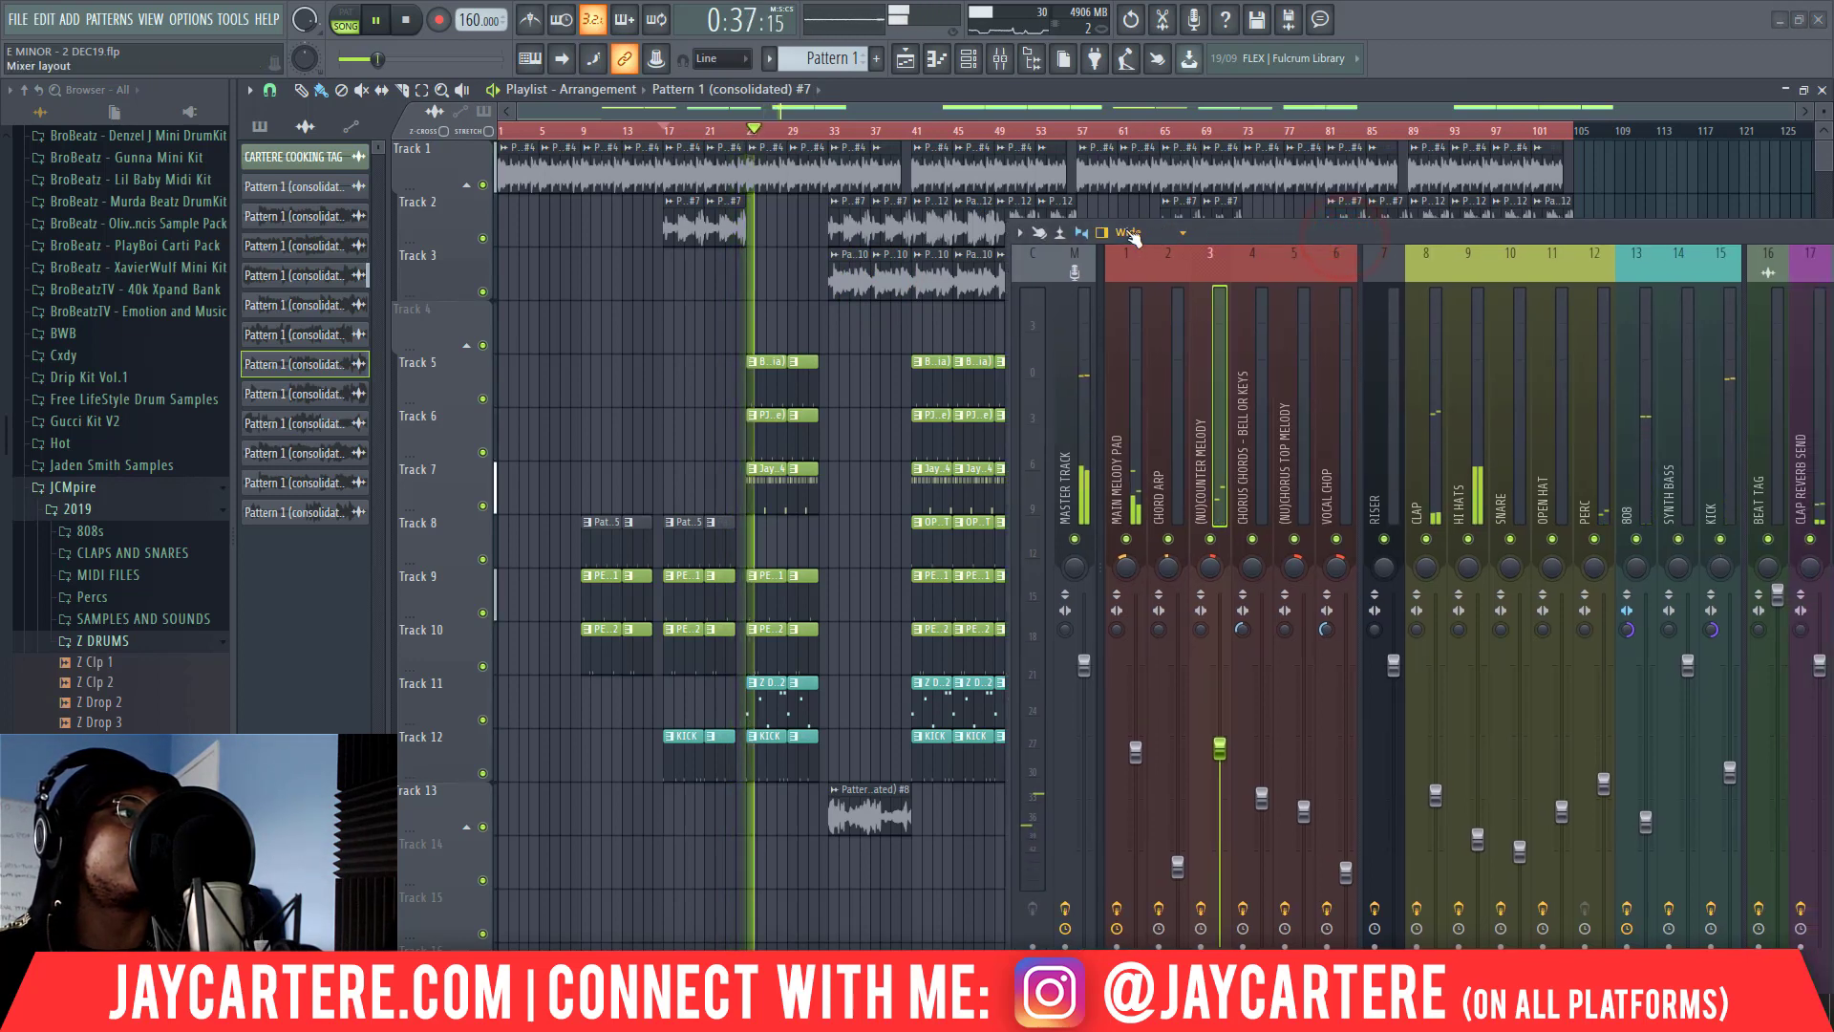
left_click(740, 167)
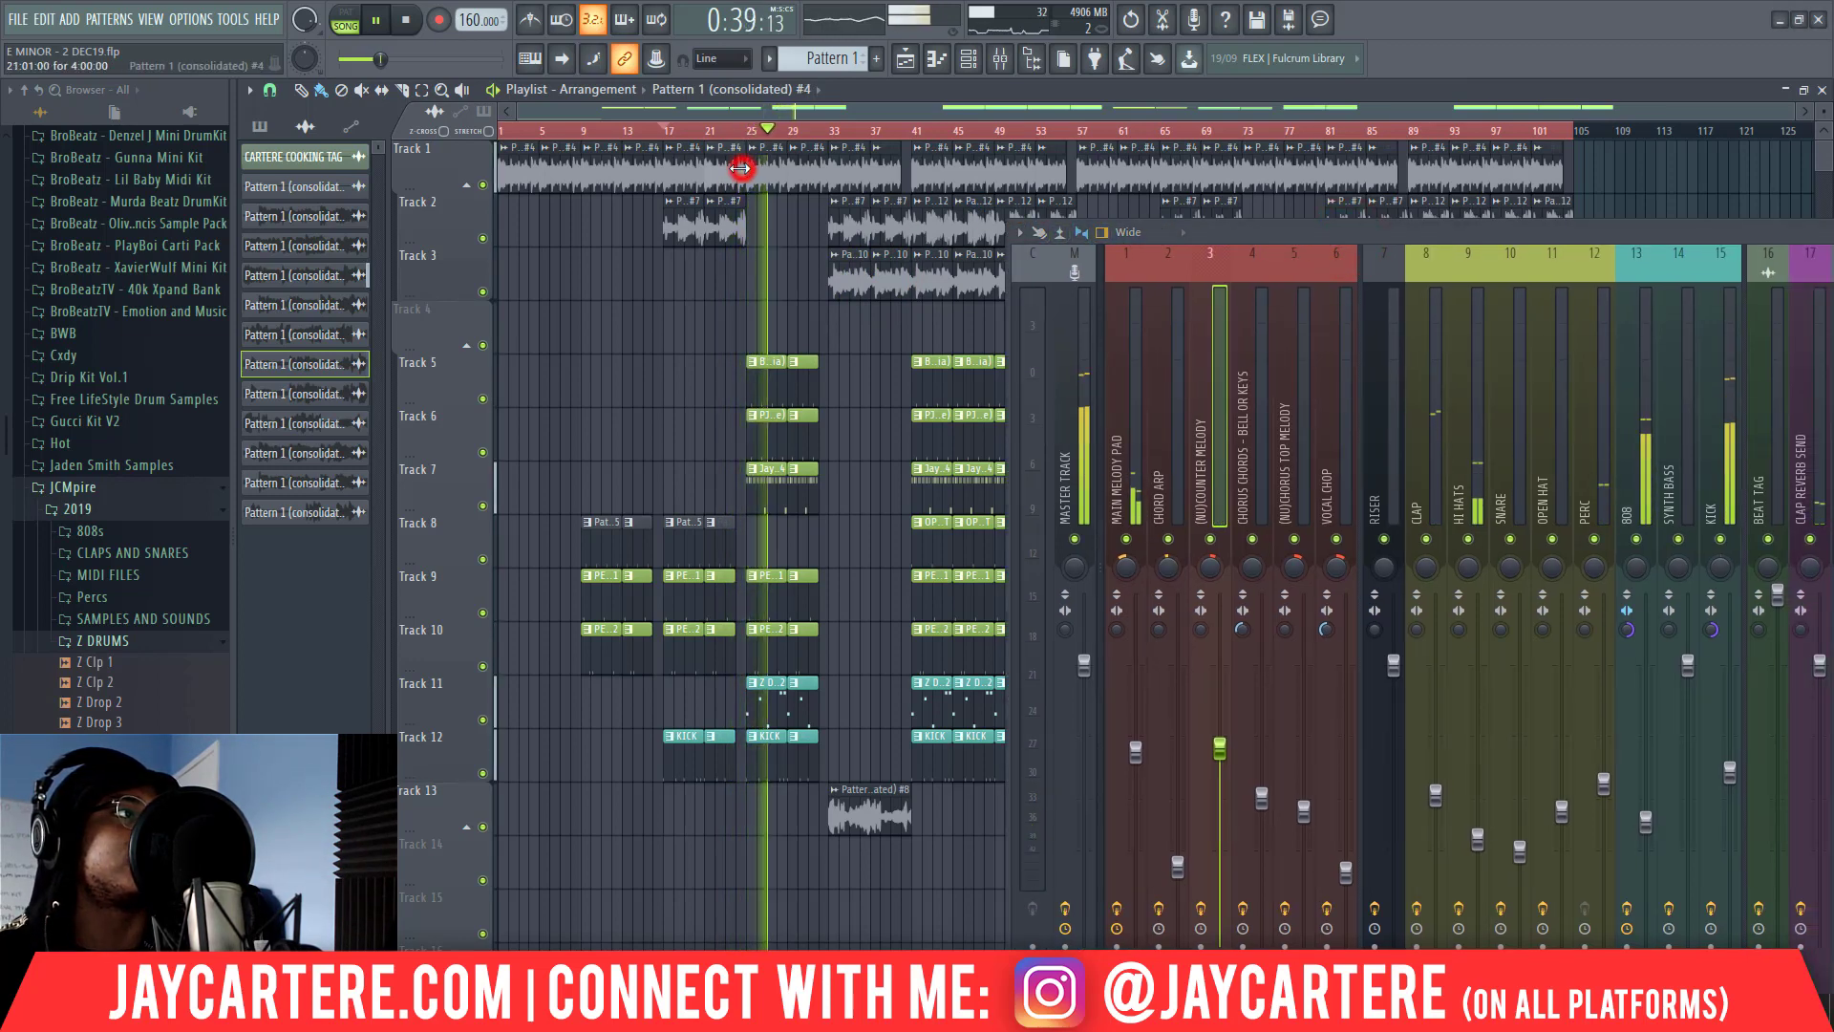
left_click_drag(741, 168, 734, 164)
left_click(731, 132)
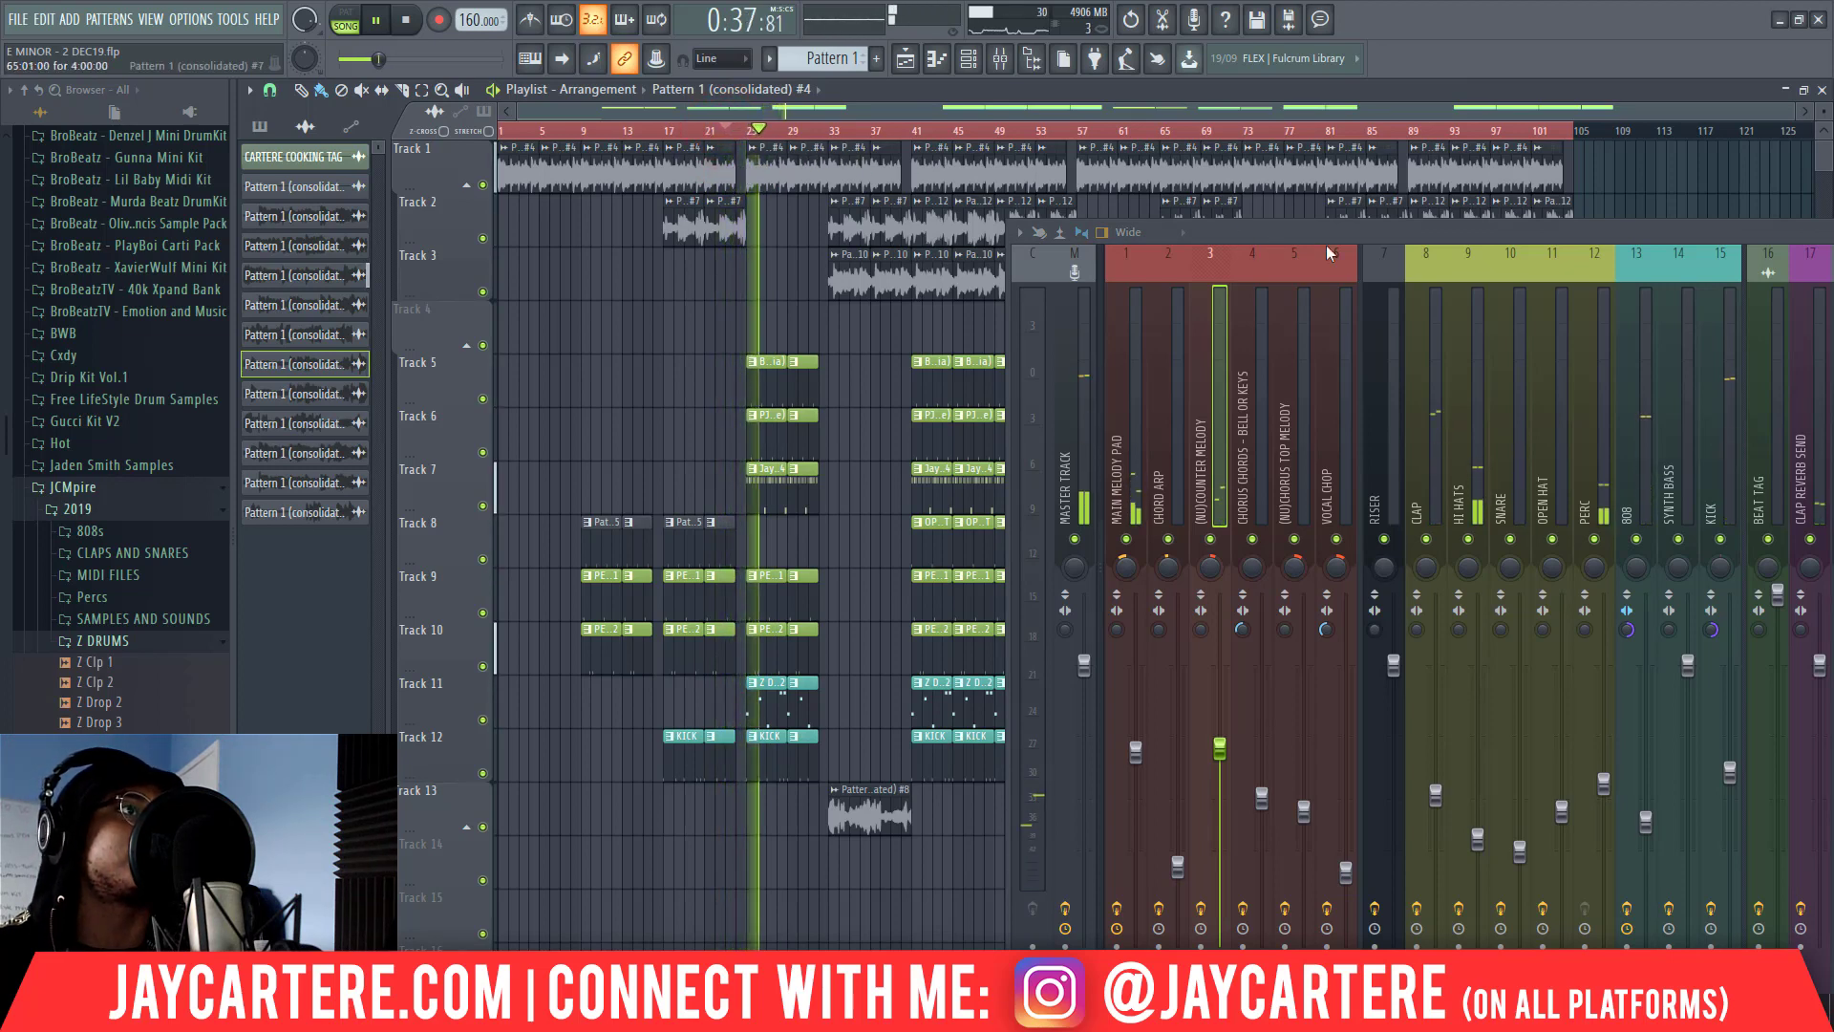
Trim the Track 1 melody clip to leave a short gap before bar 73, and bring the full mixer back into view
key("F9")
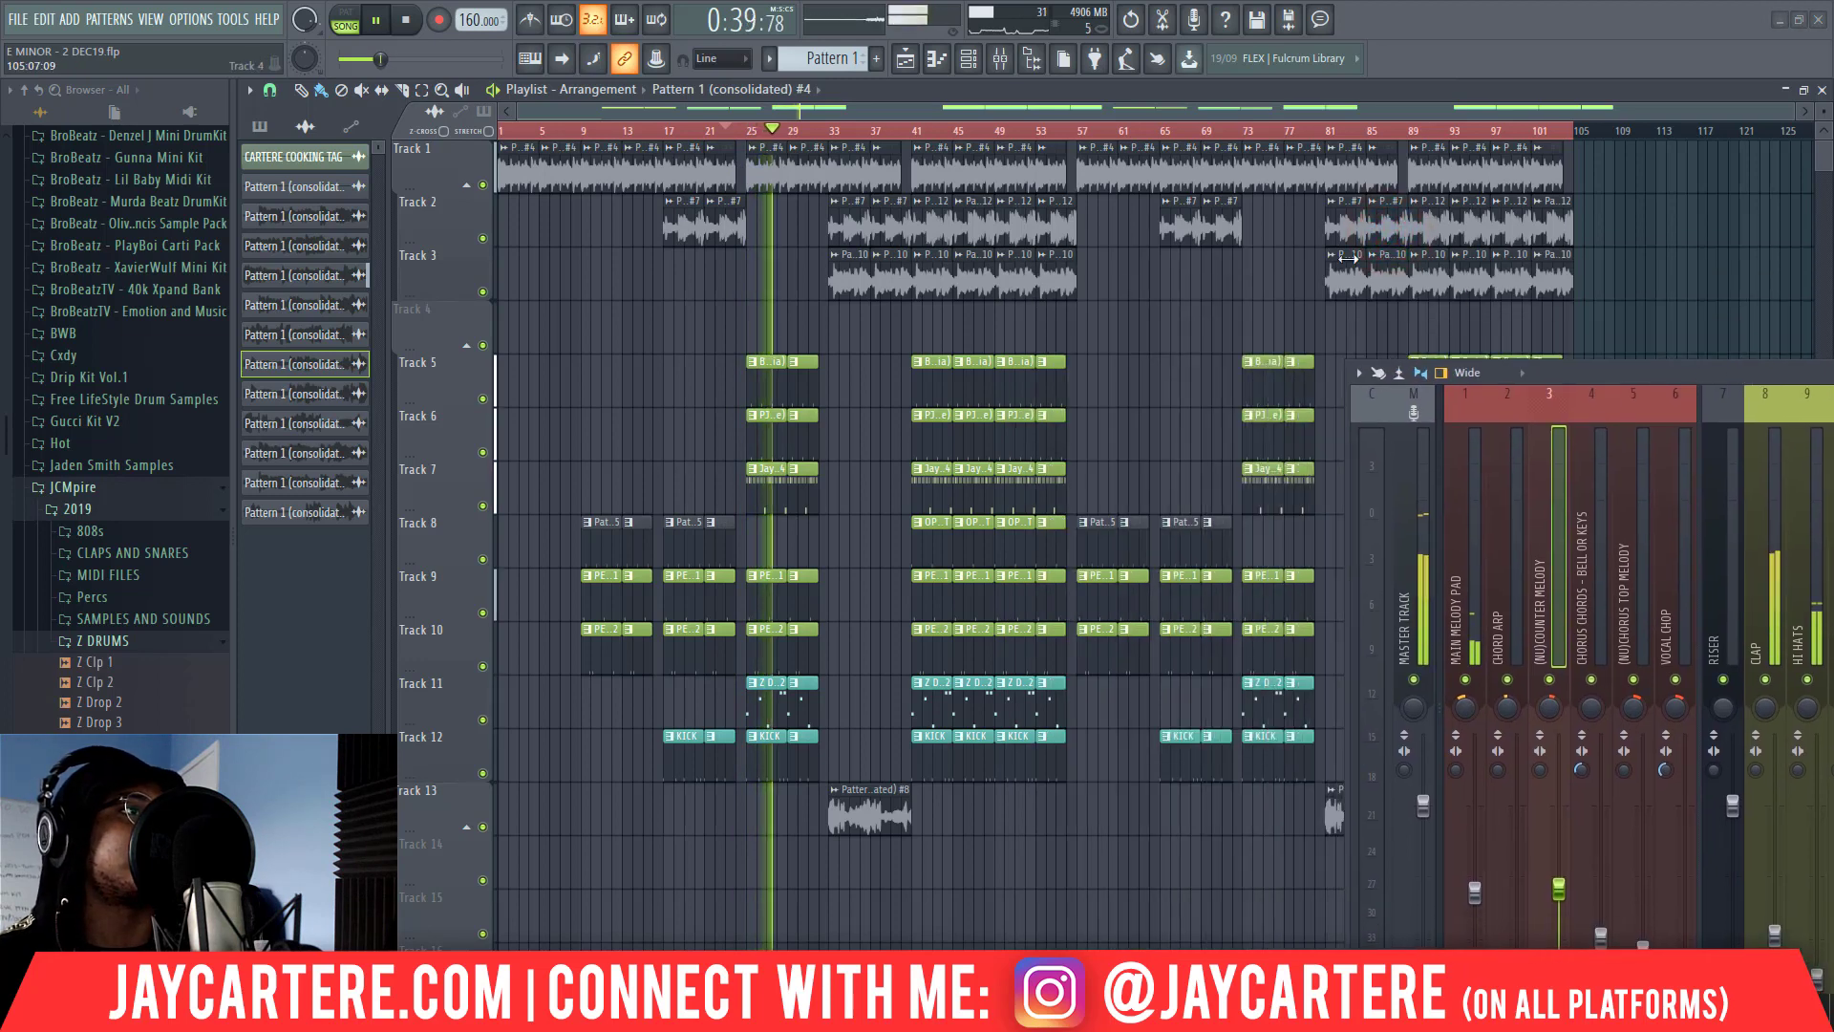
left_click(1229, 174)
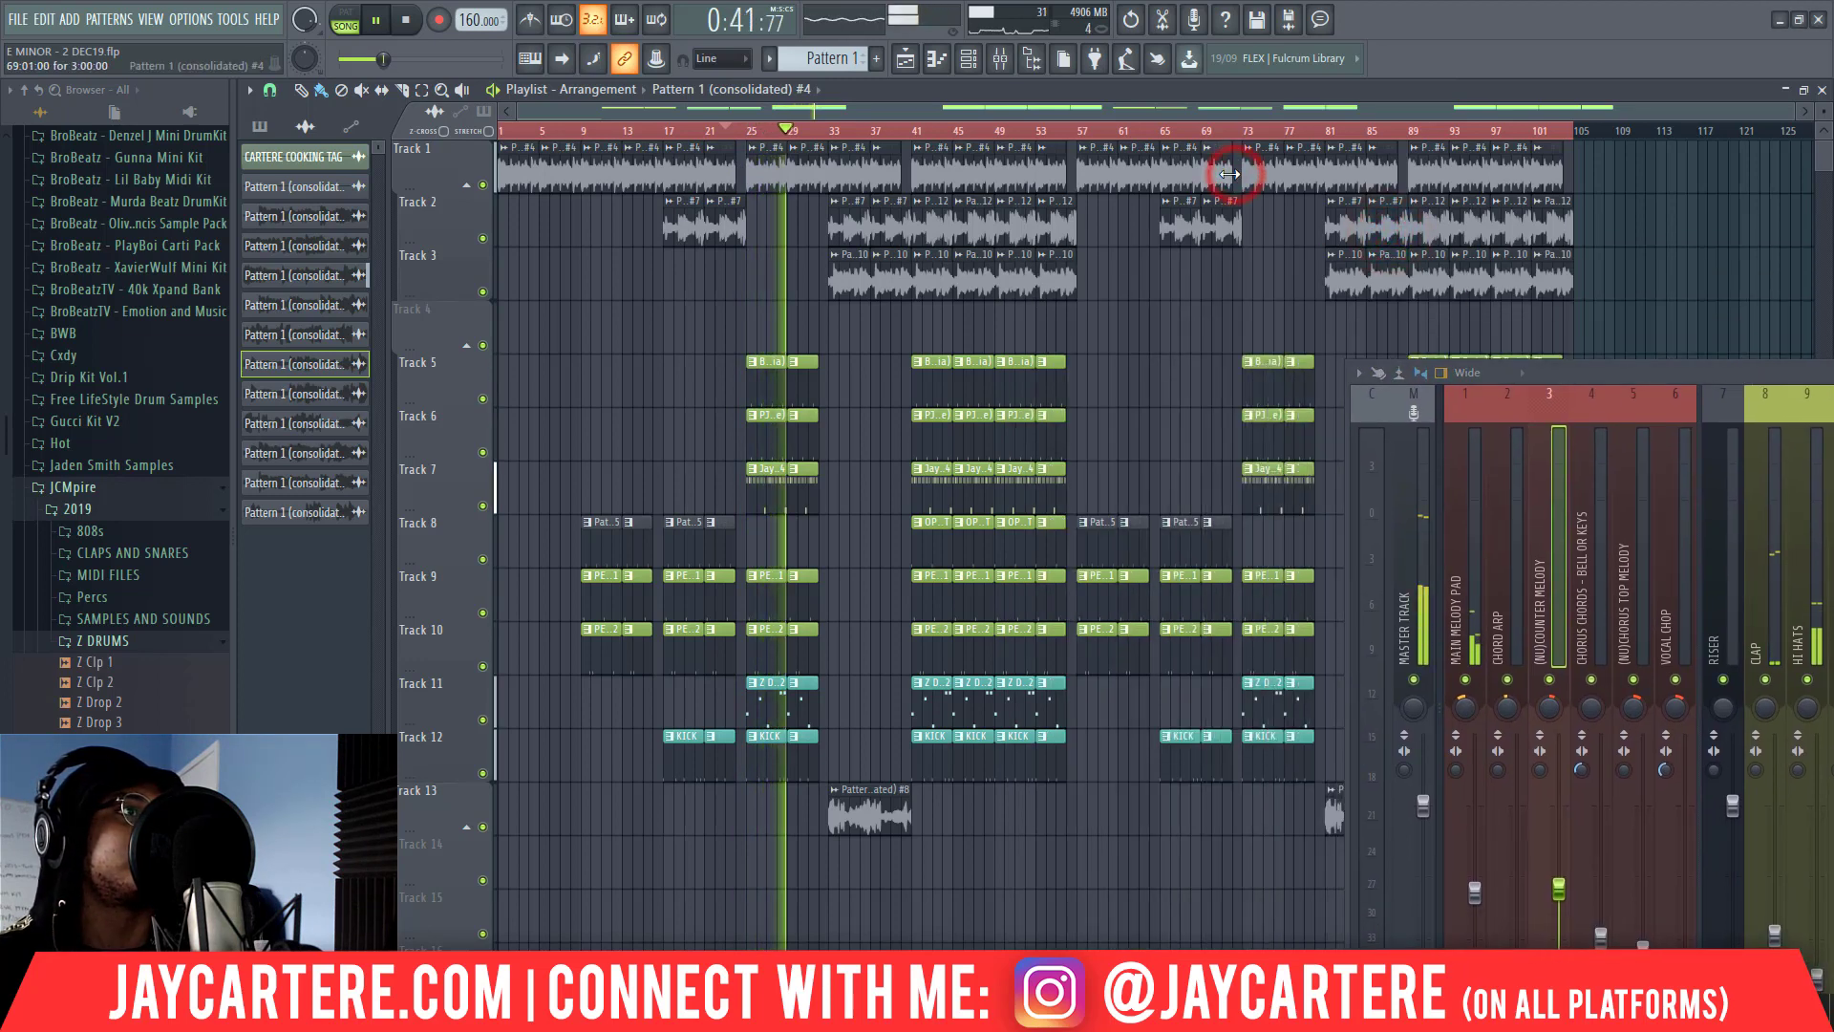
left_click_drag(1602, 372, 862, 191)
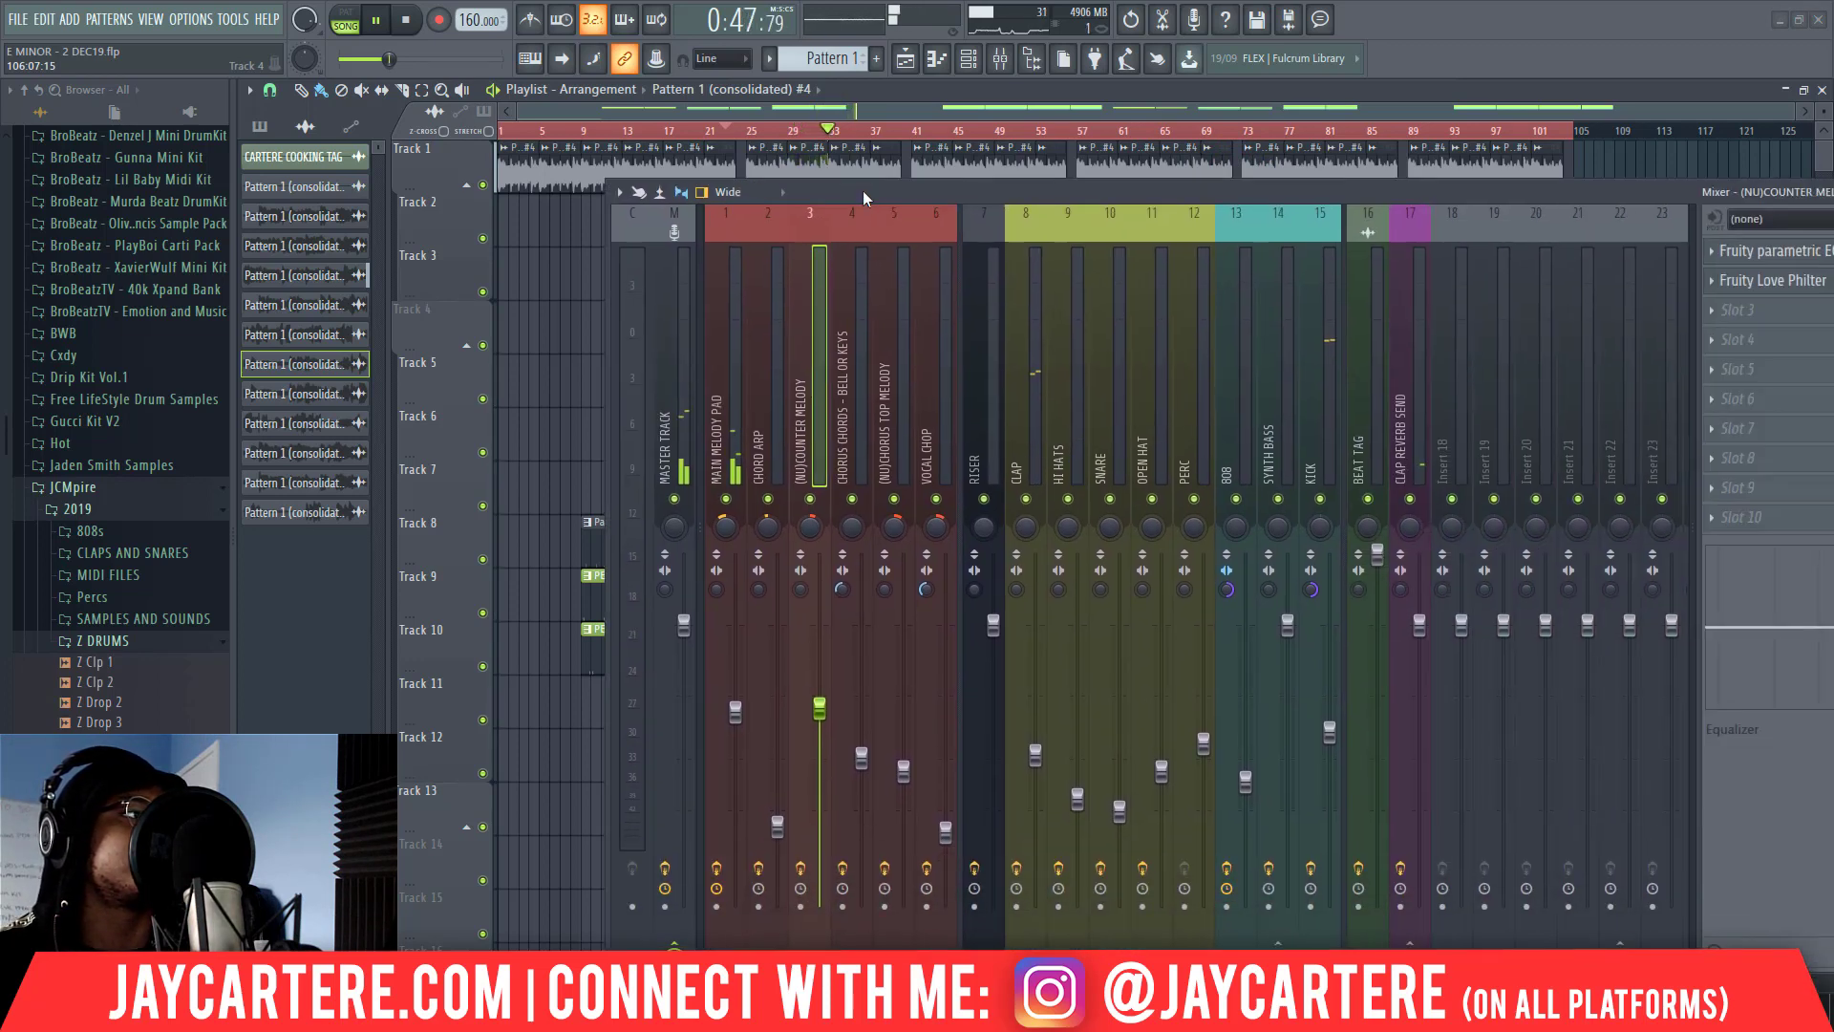
Check the master track's level during playback and shift the mixer around to follow the arrangement behind it
left_click(672, 330)
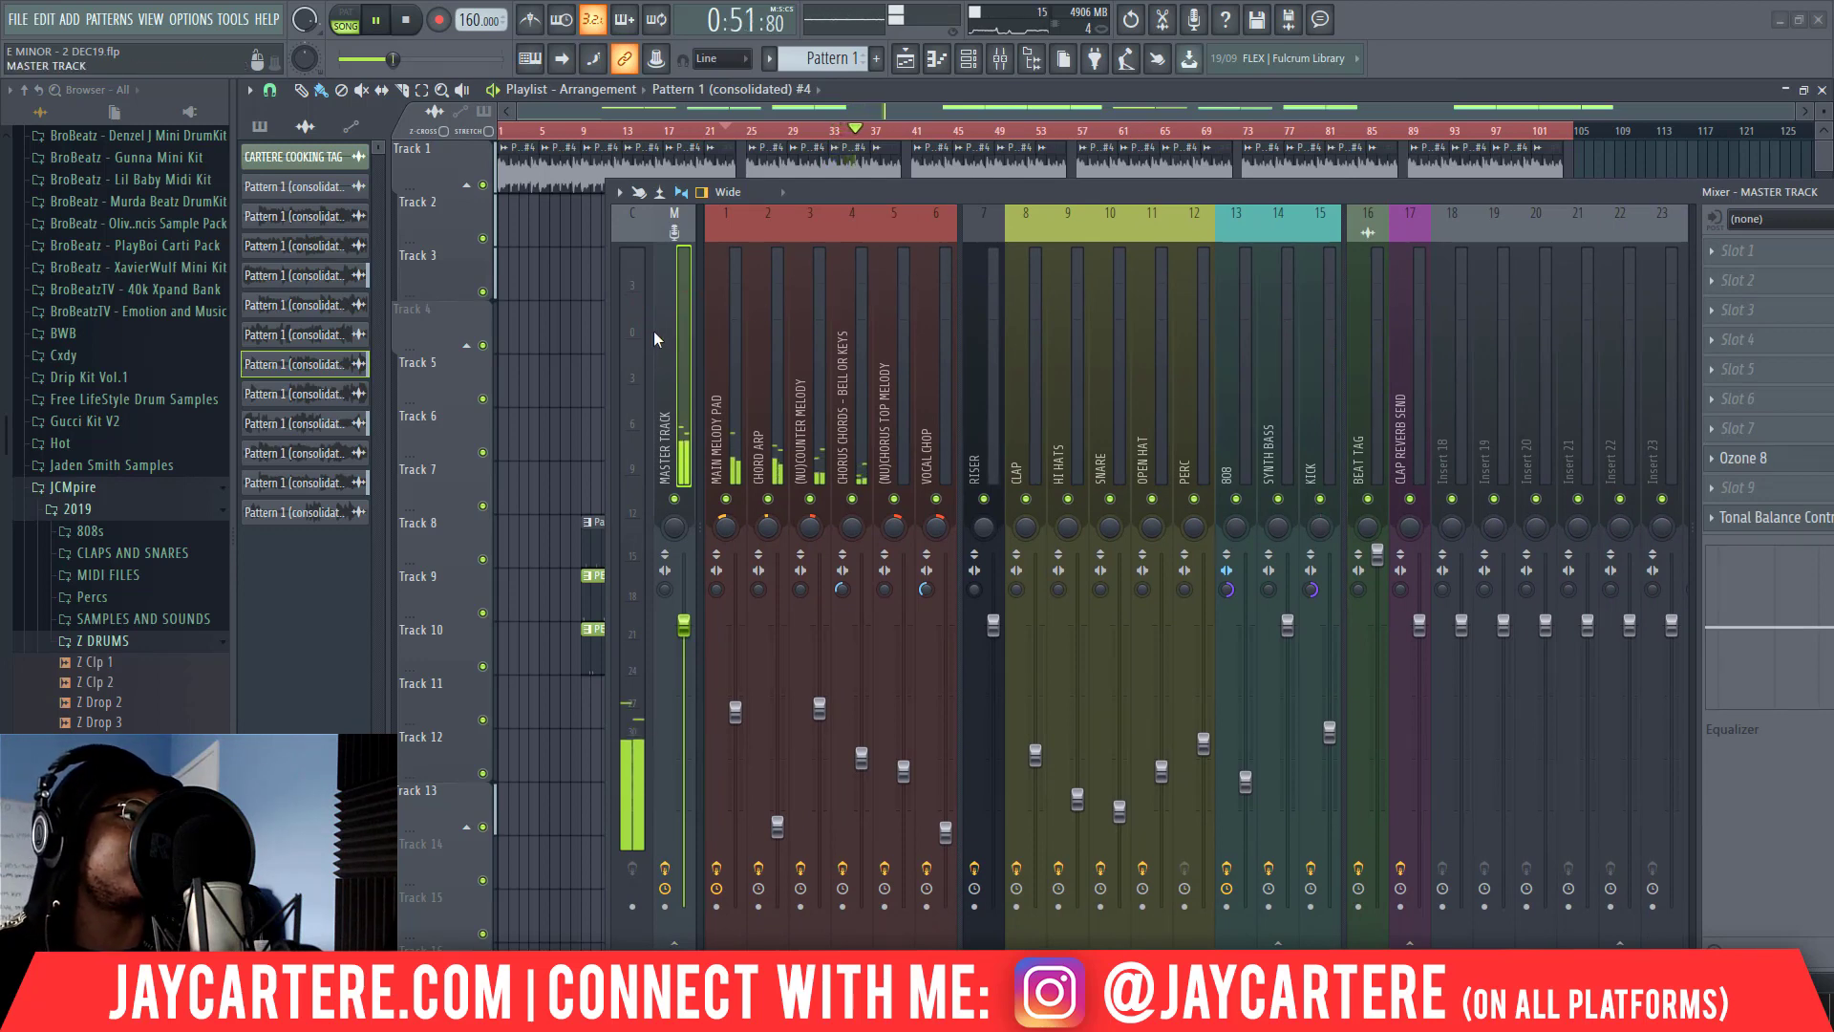
left_click_drag(850, 197, 1316, 235)
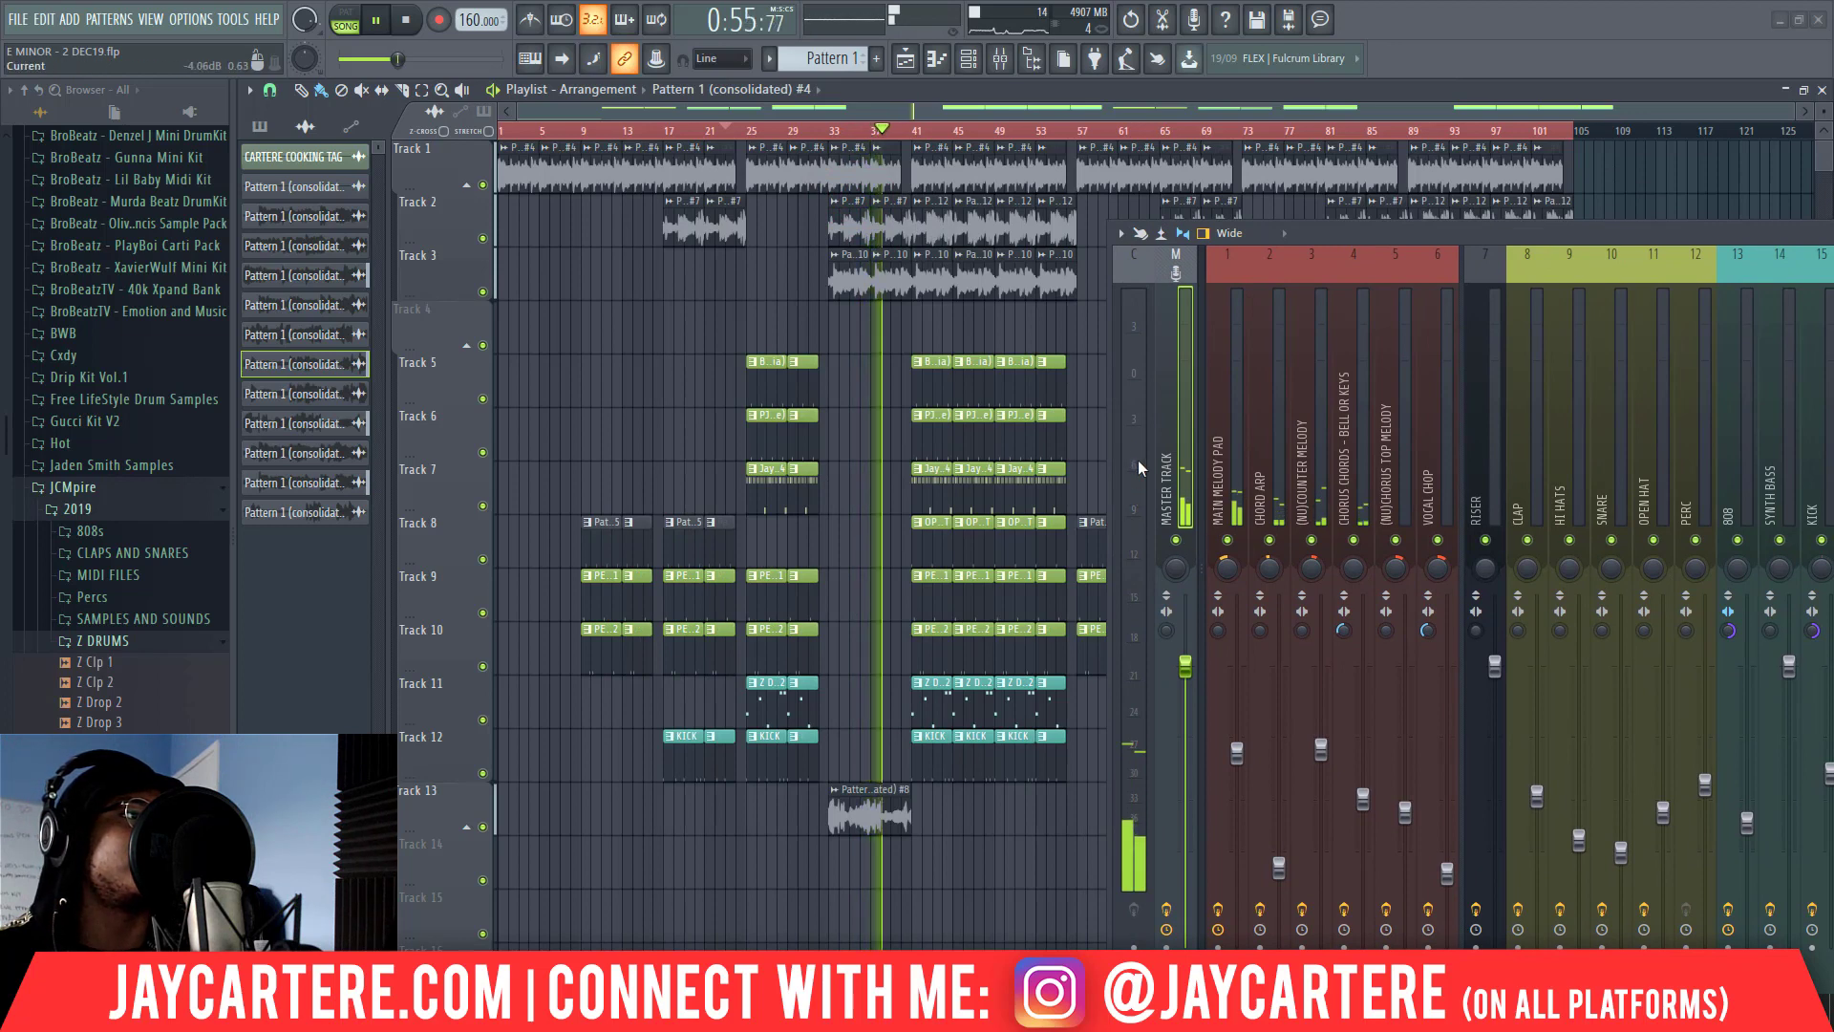
left_click_drag(1362, 233, 1305, 221)
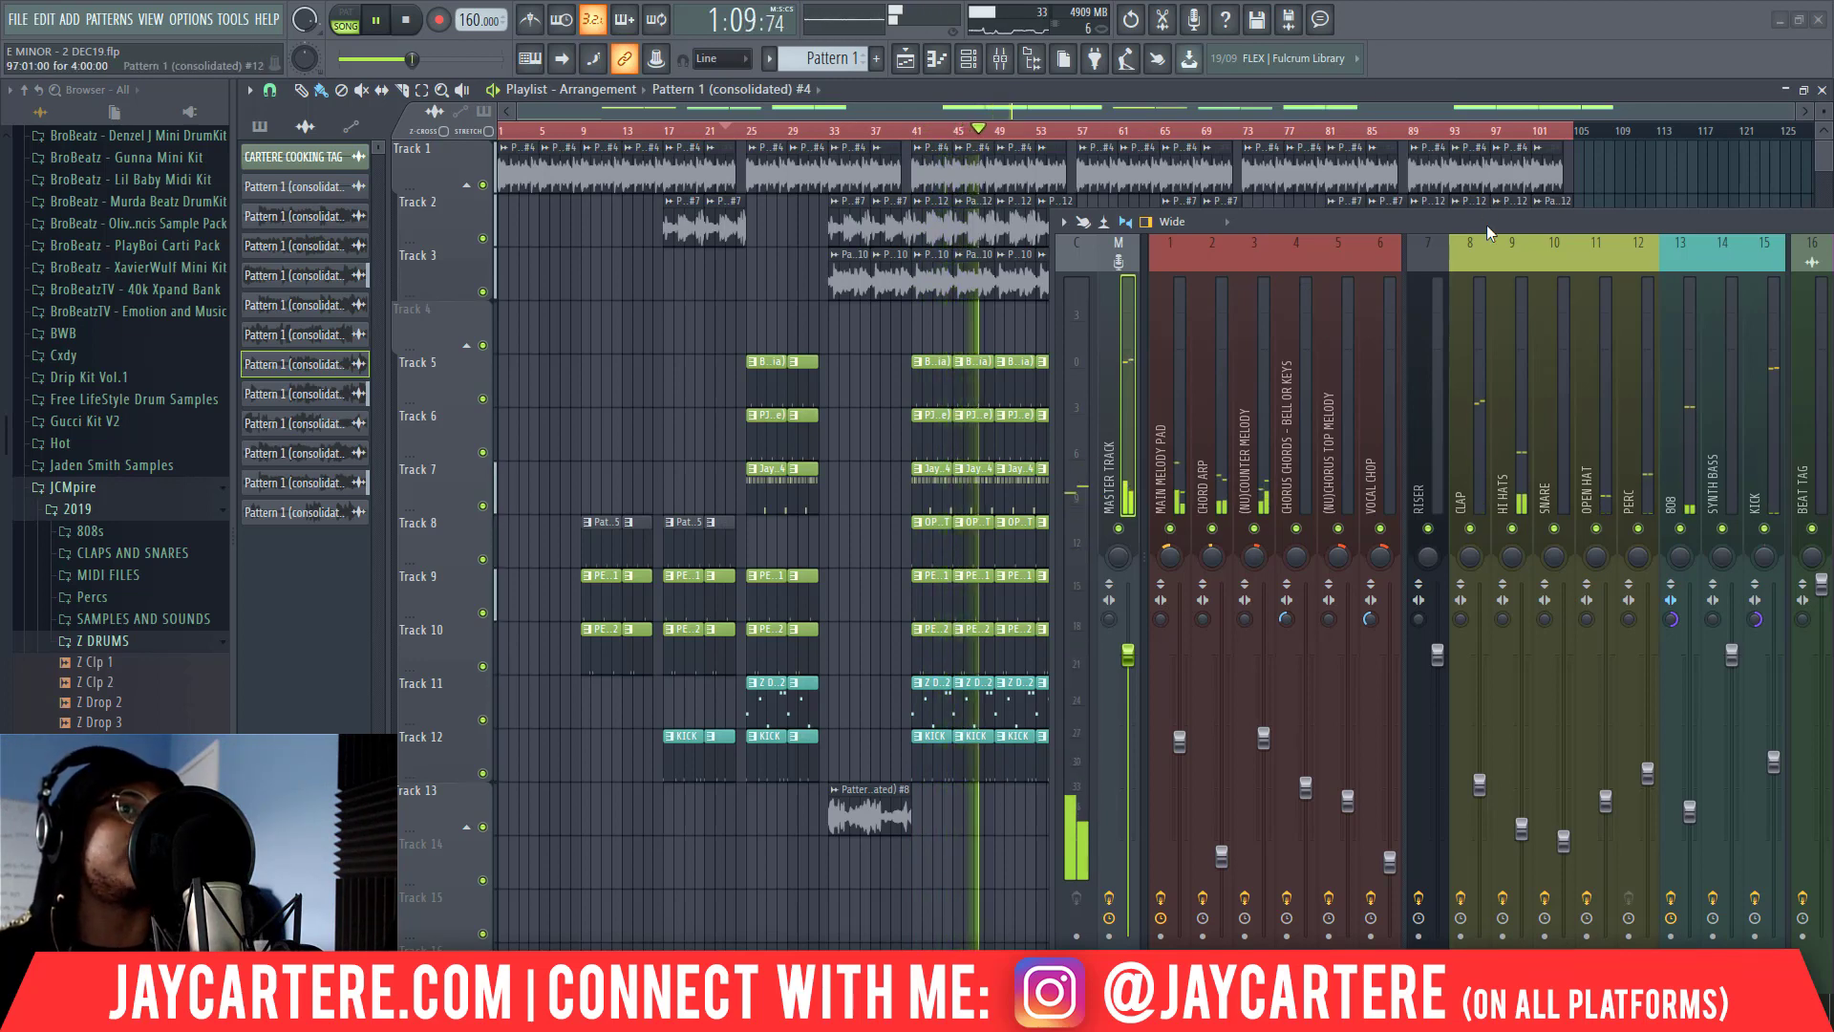
left_click_drag(1476, 226, 1147, 201)
Set the KICK channel's volume to 88% in the channel rack with the unsorted channels shown, and move the rack aside
left_click(1467, 355)
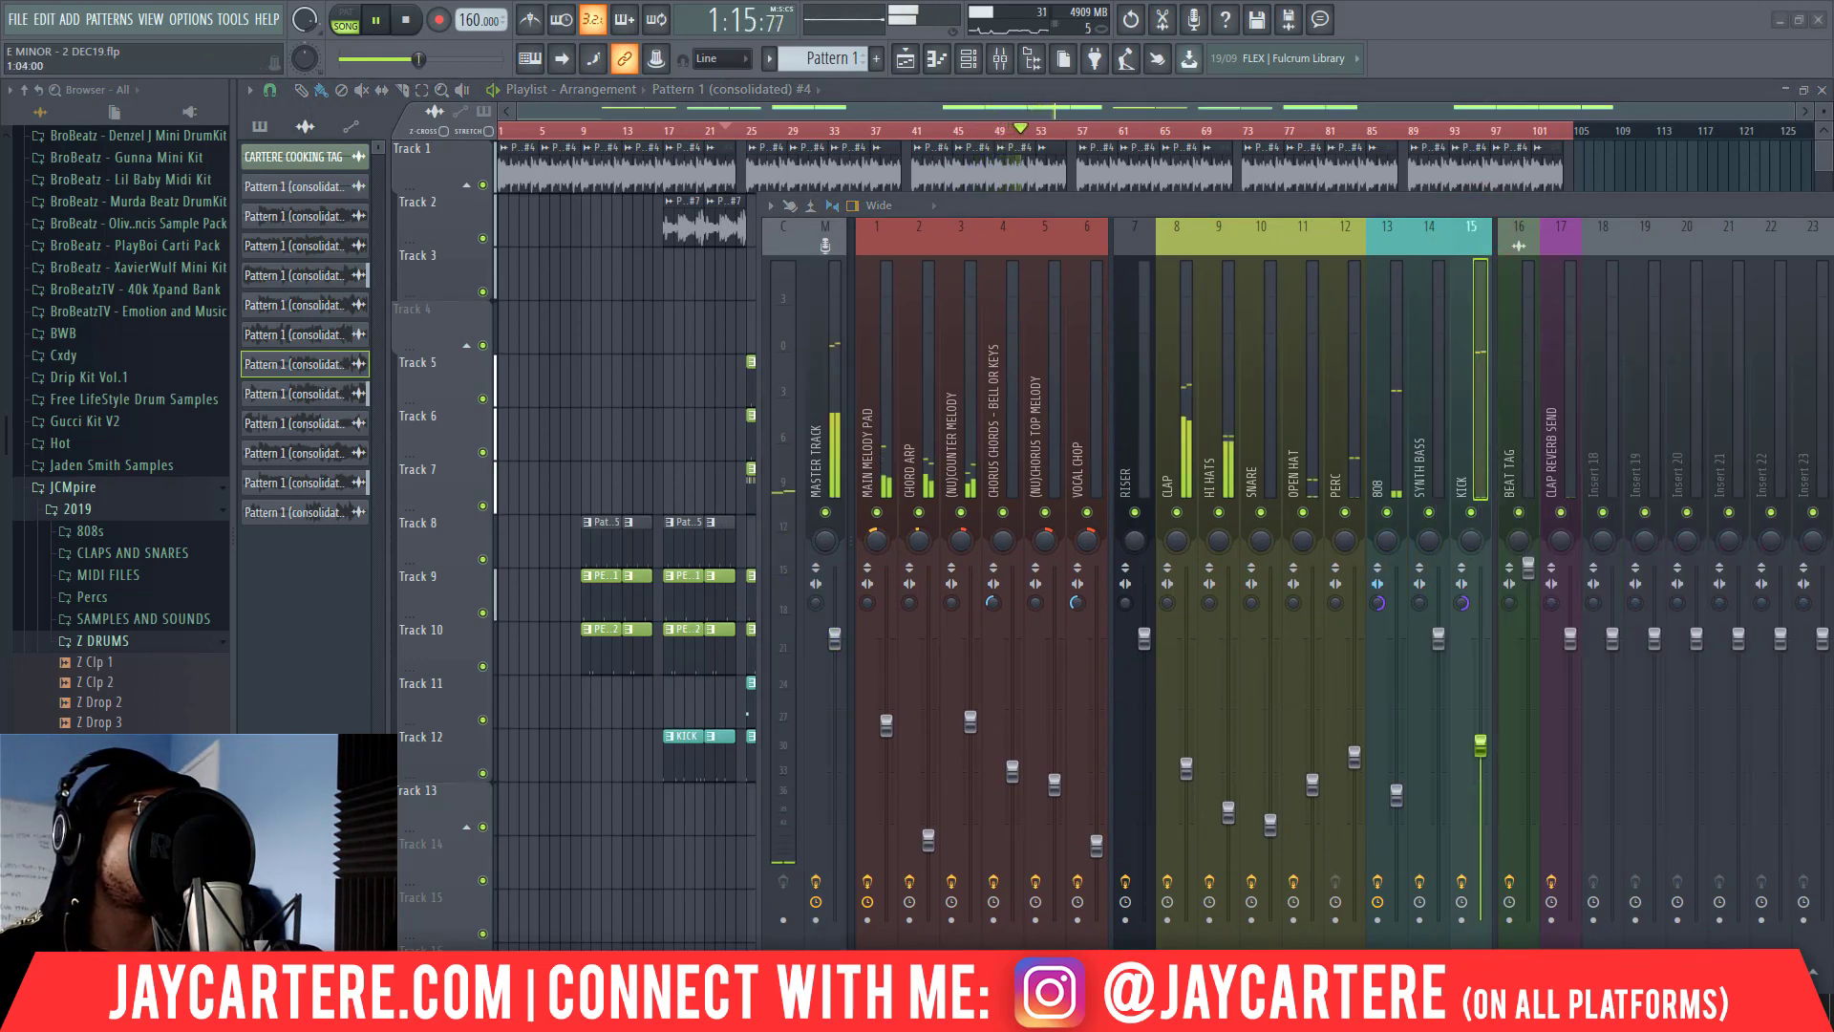
key("F6")
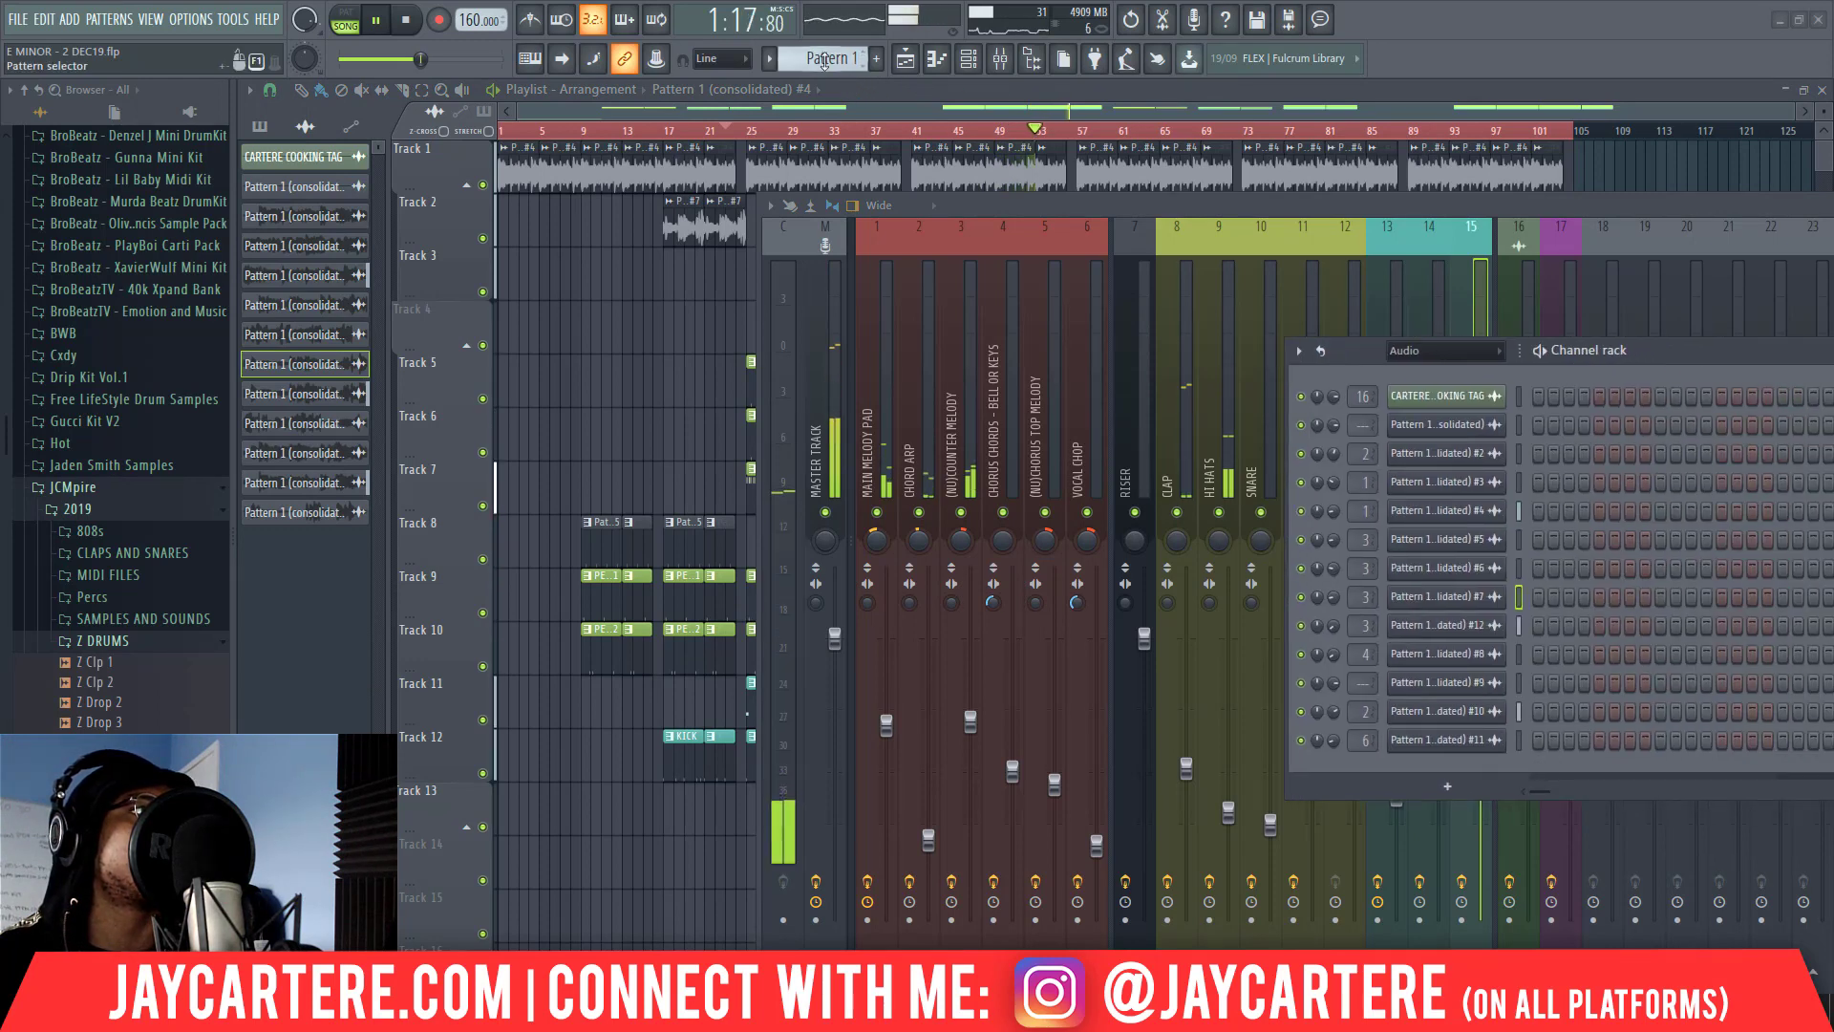
scroll(823, 60, "up", 3)
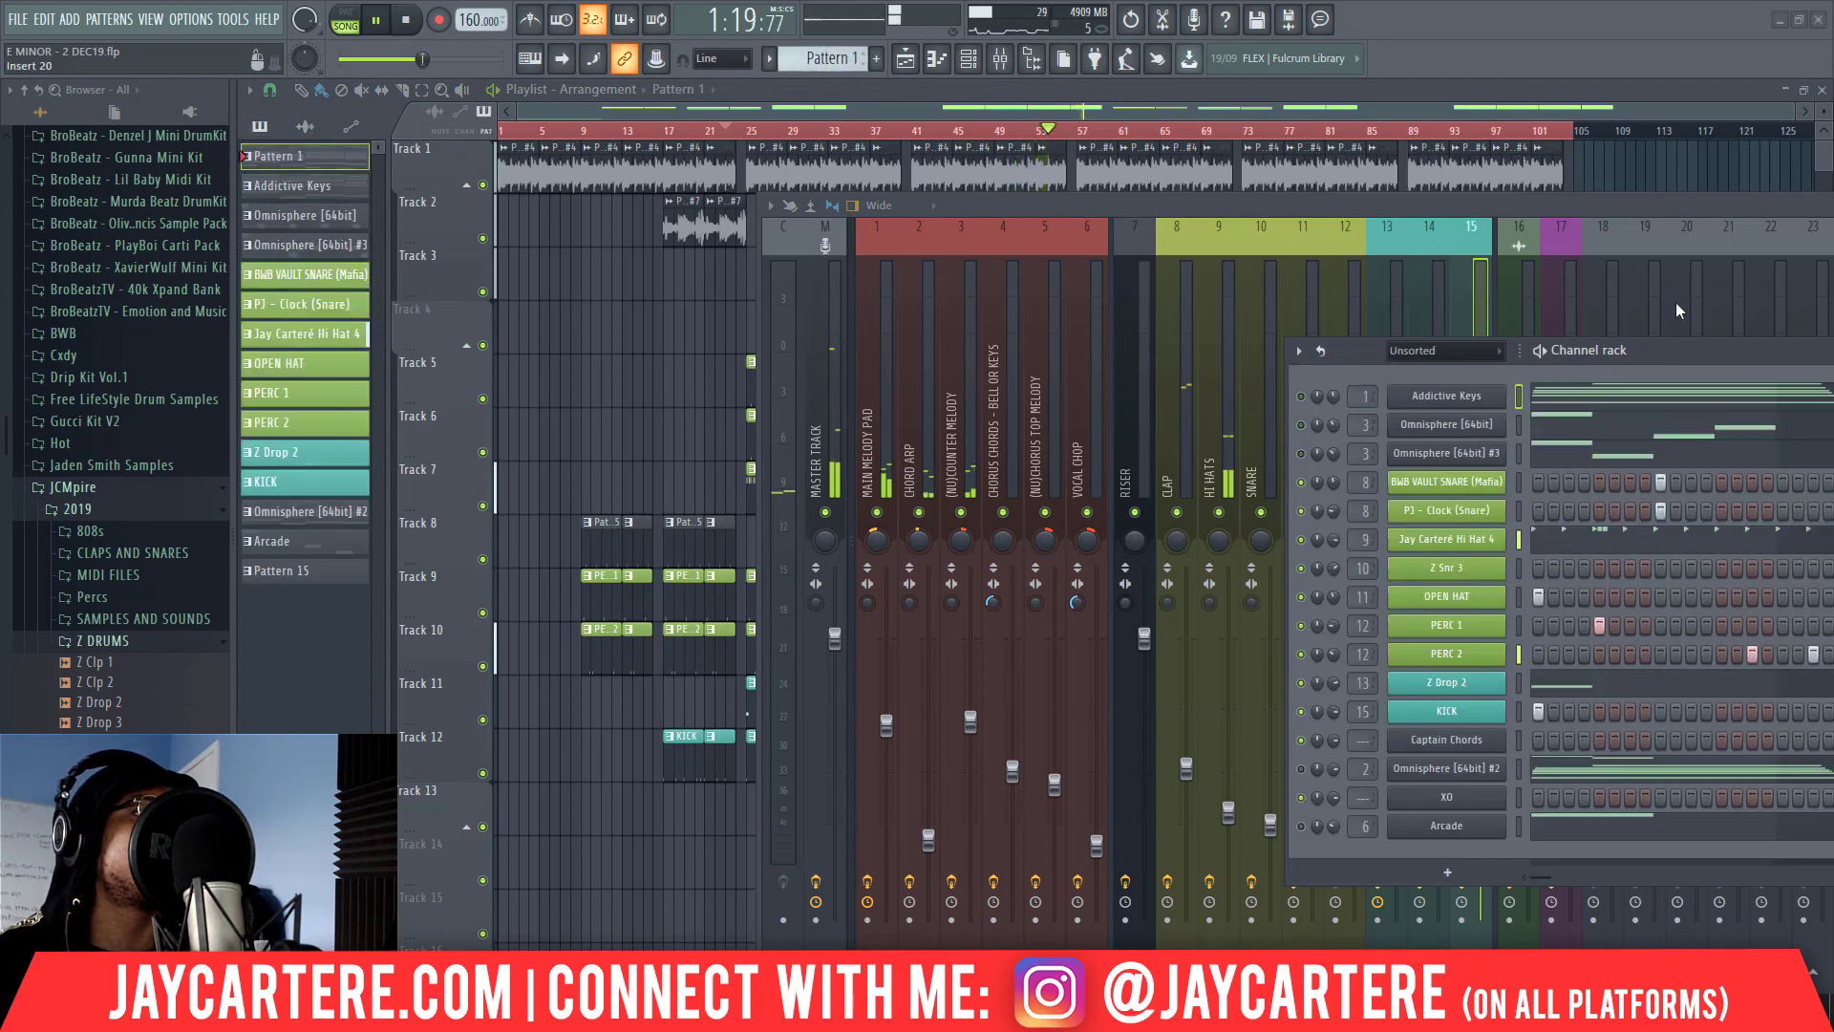
left_click_drag(1633, 348, 1311, 246)
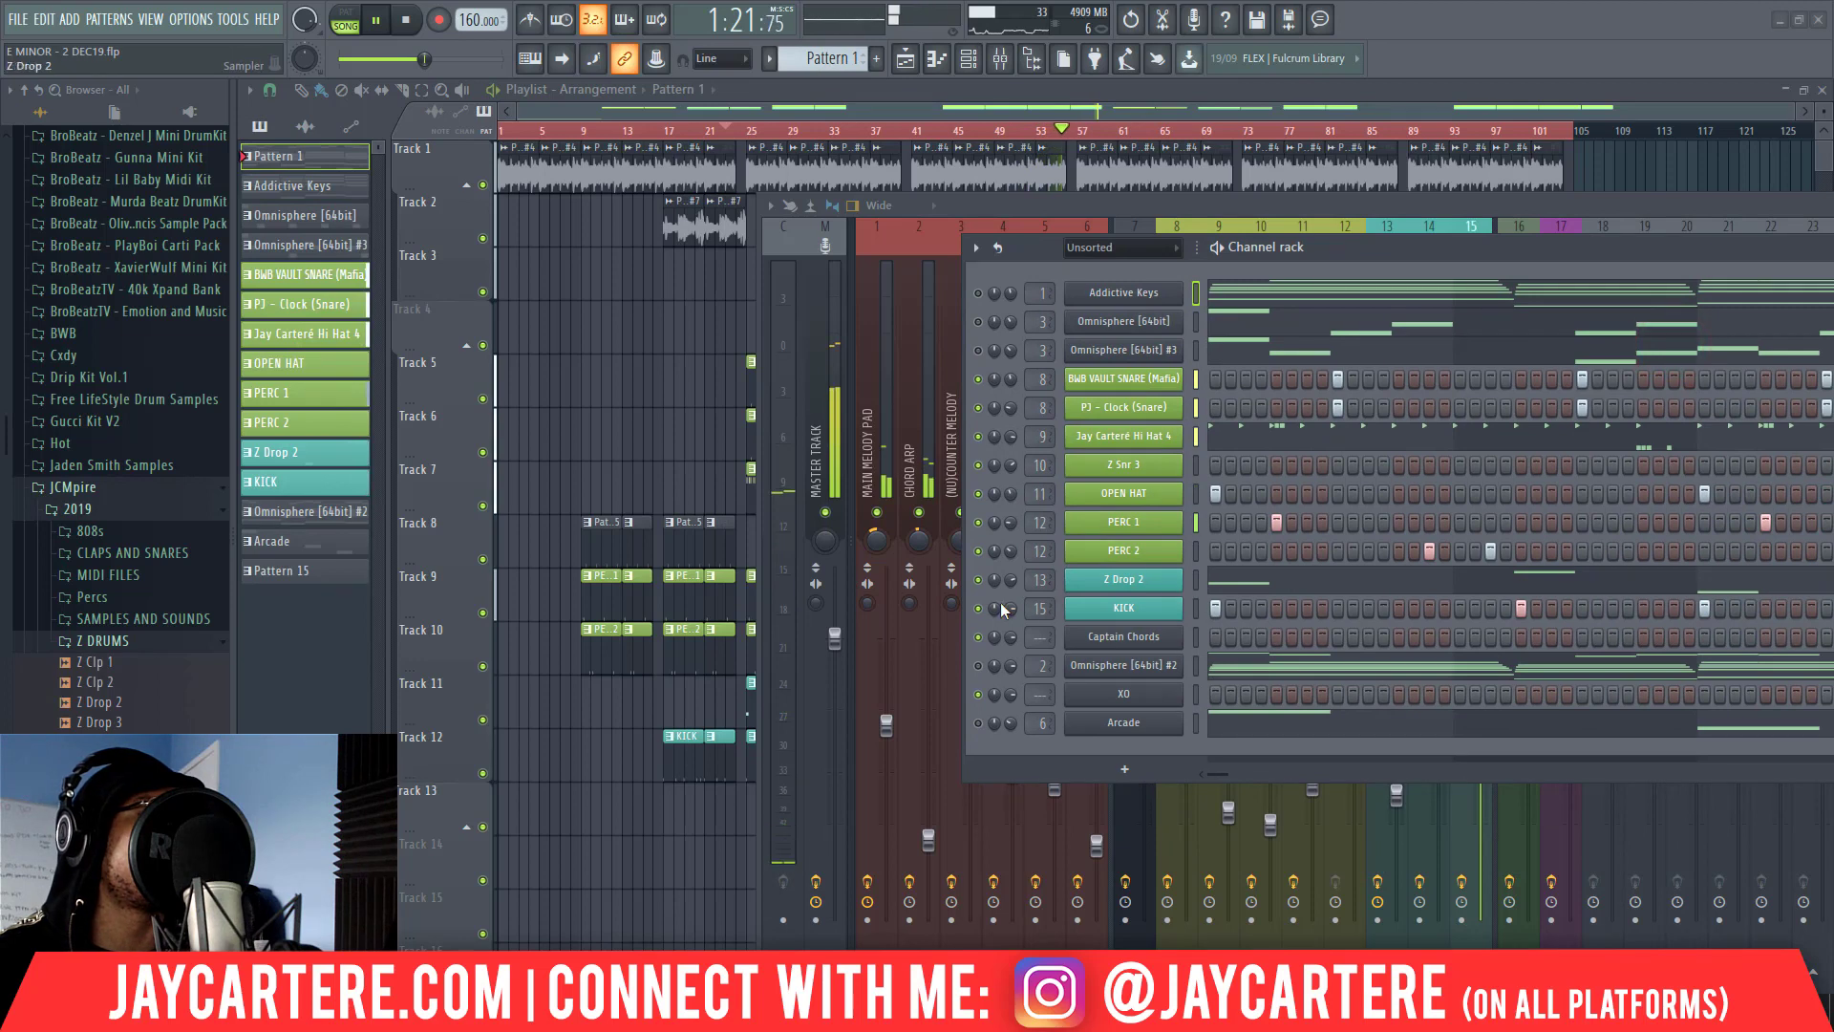
left_click_drag(1011, 608, 1010, 600)
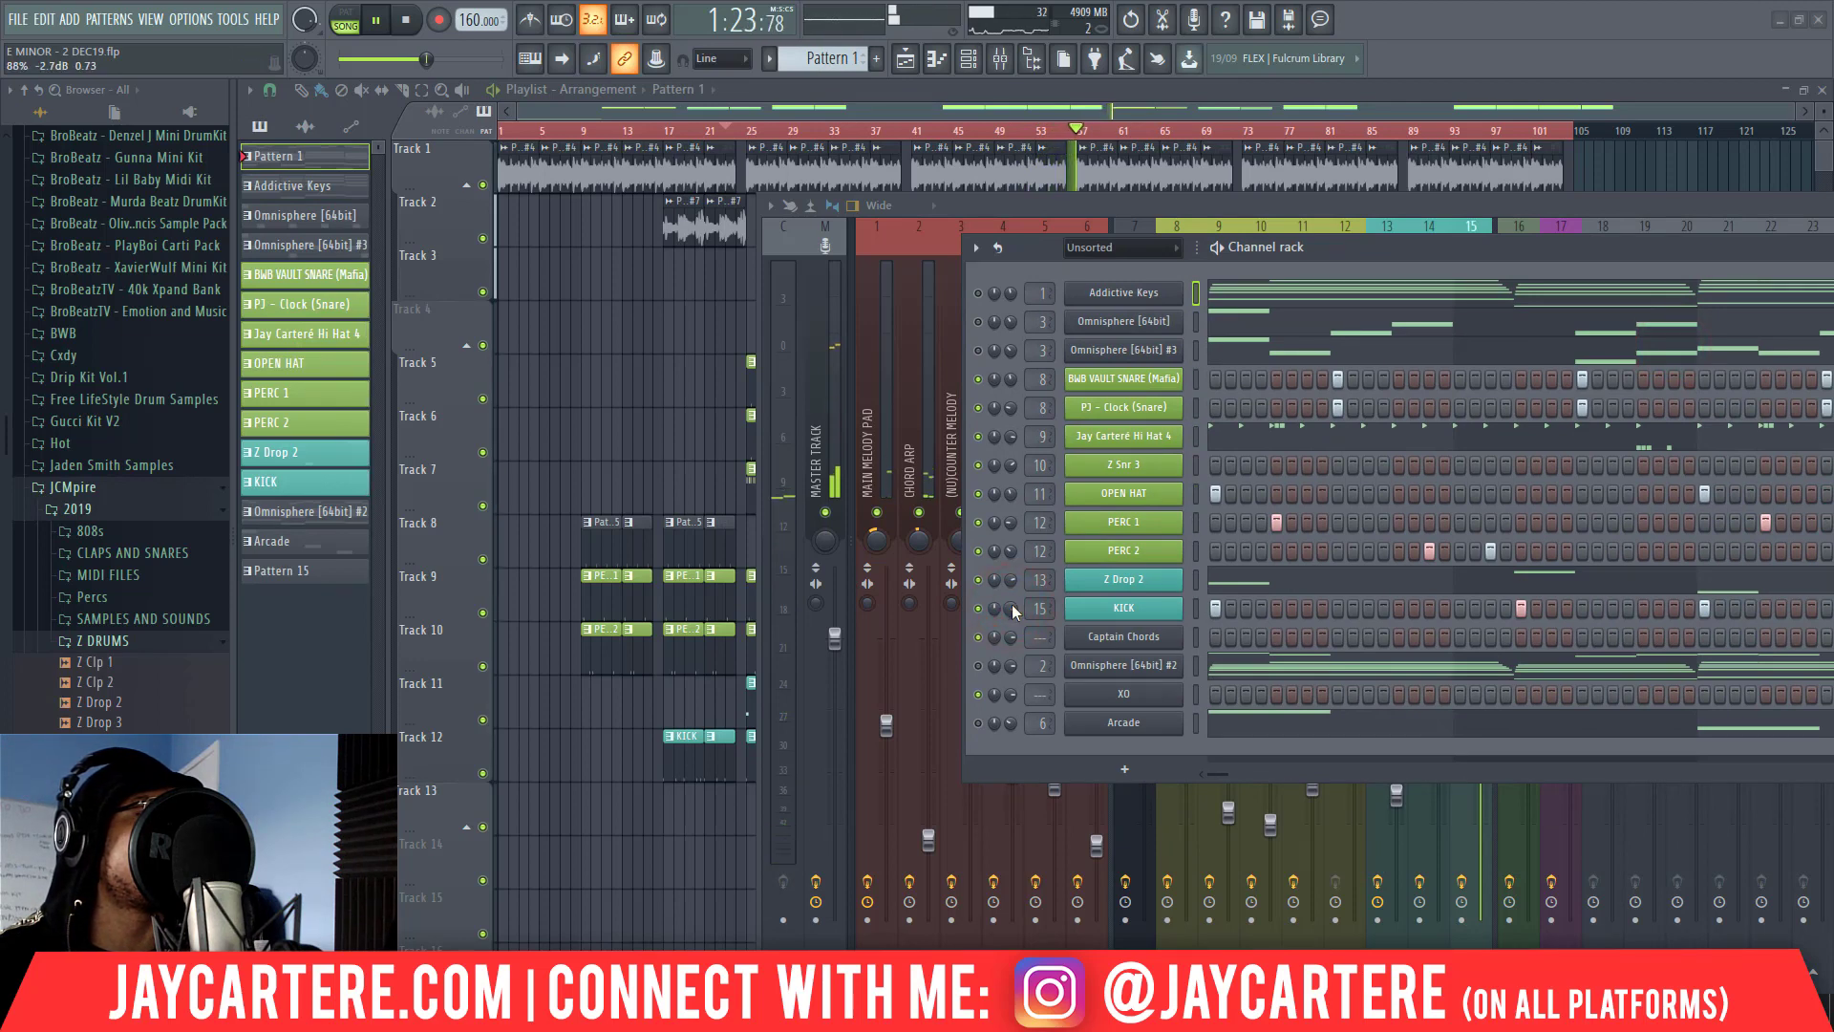
left_click_drag(1333, 247, 1810, 320)
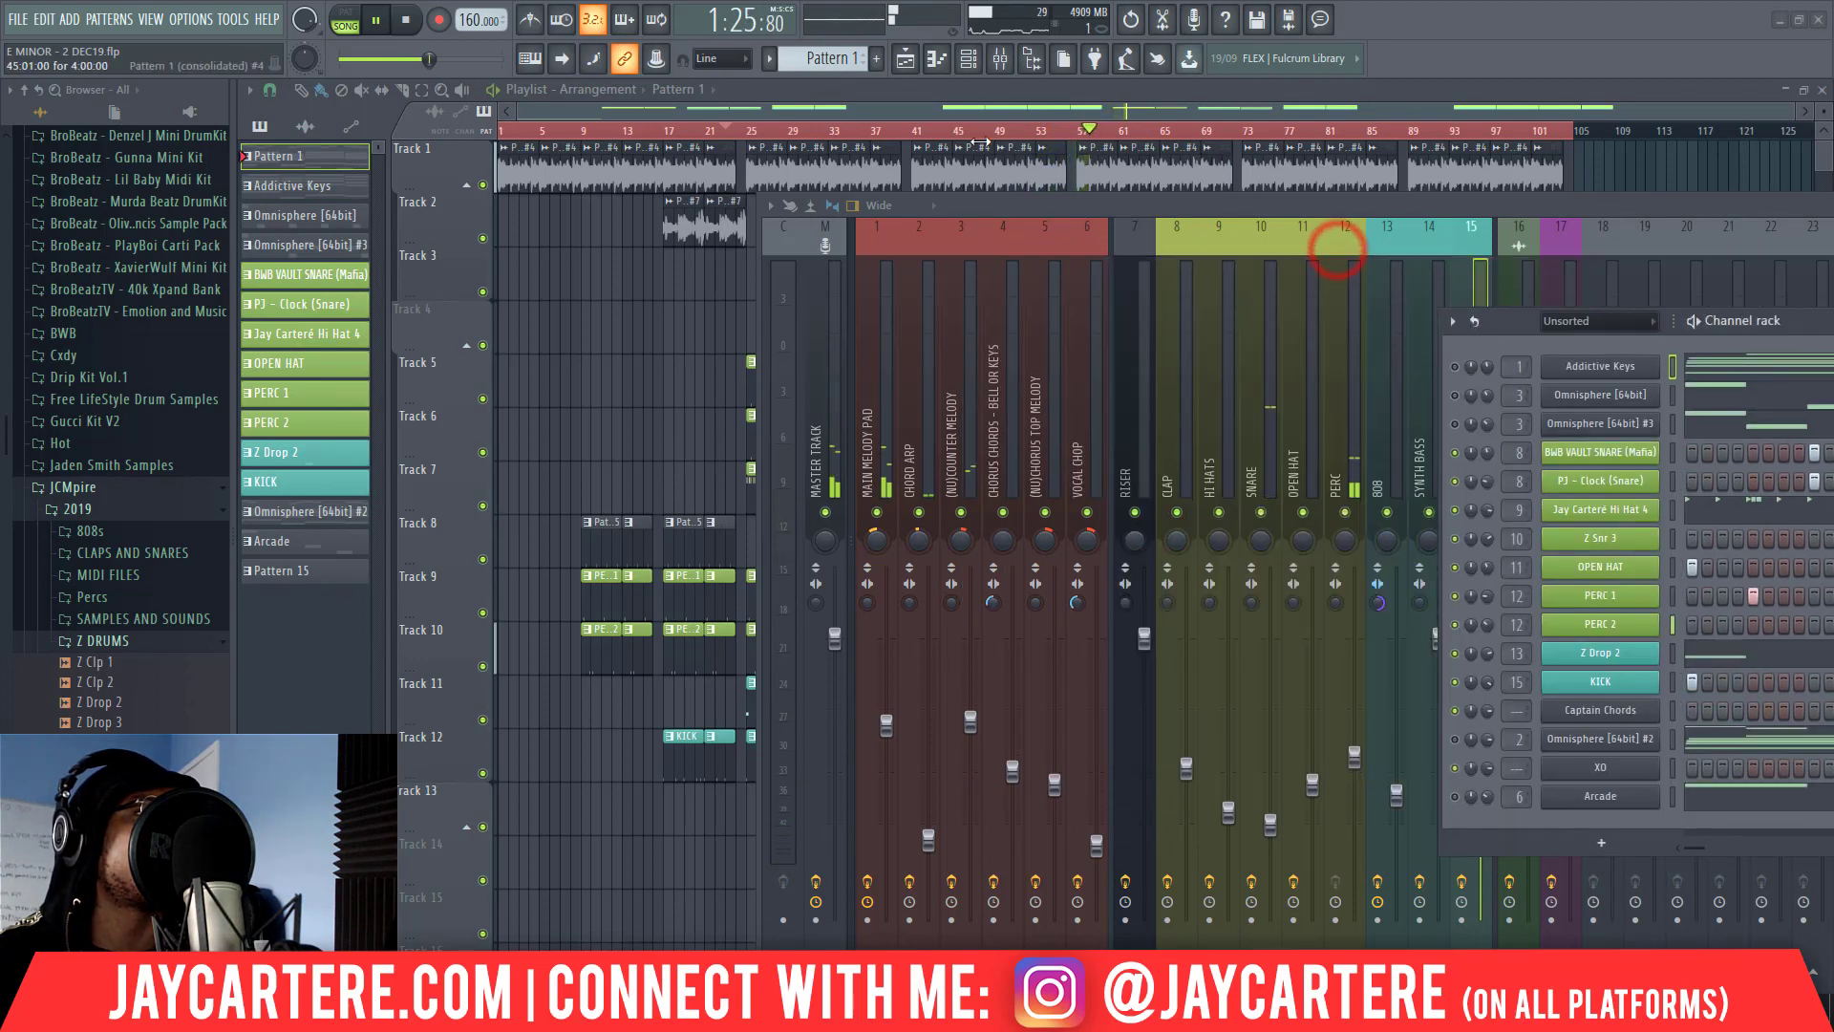
Replay the song from bar 41 while watching the mixer levels, then clear the mixer off the playlist
left_click(917, 131)
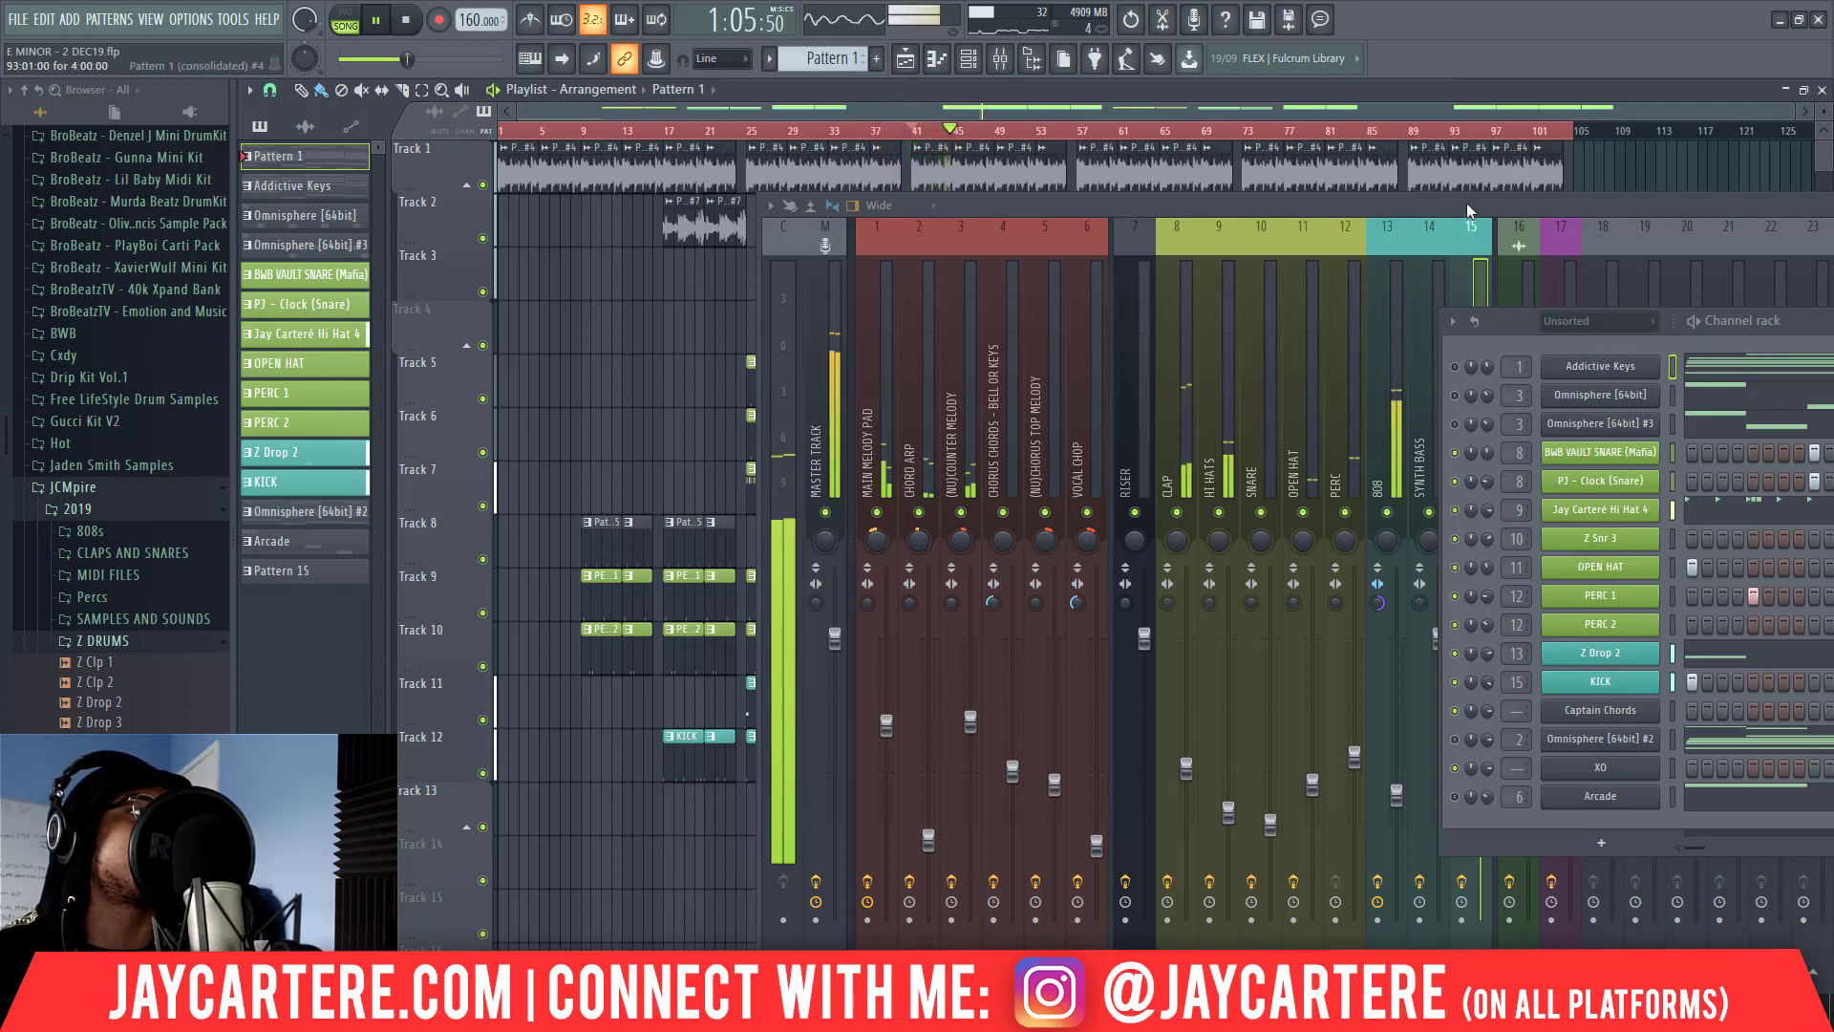
left_click_drag(1459, 203, 1213, 198)
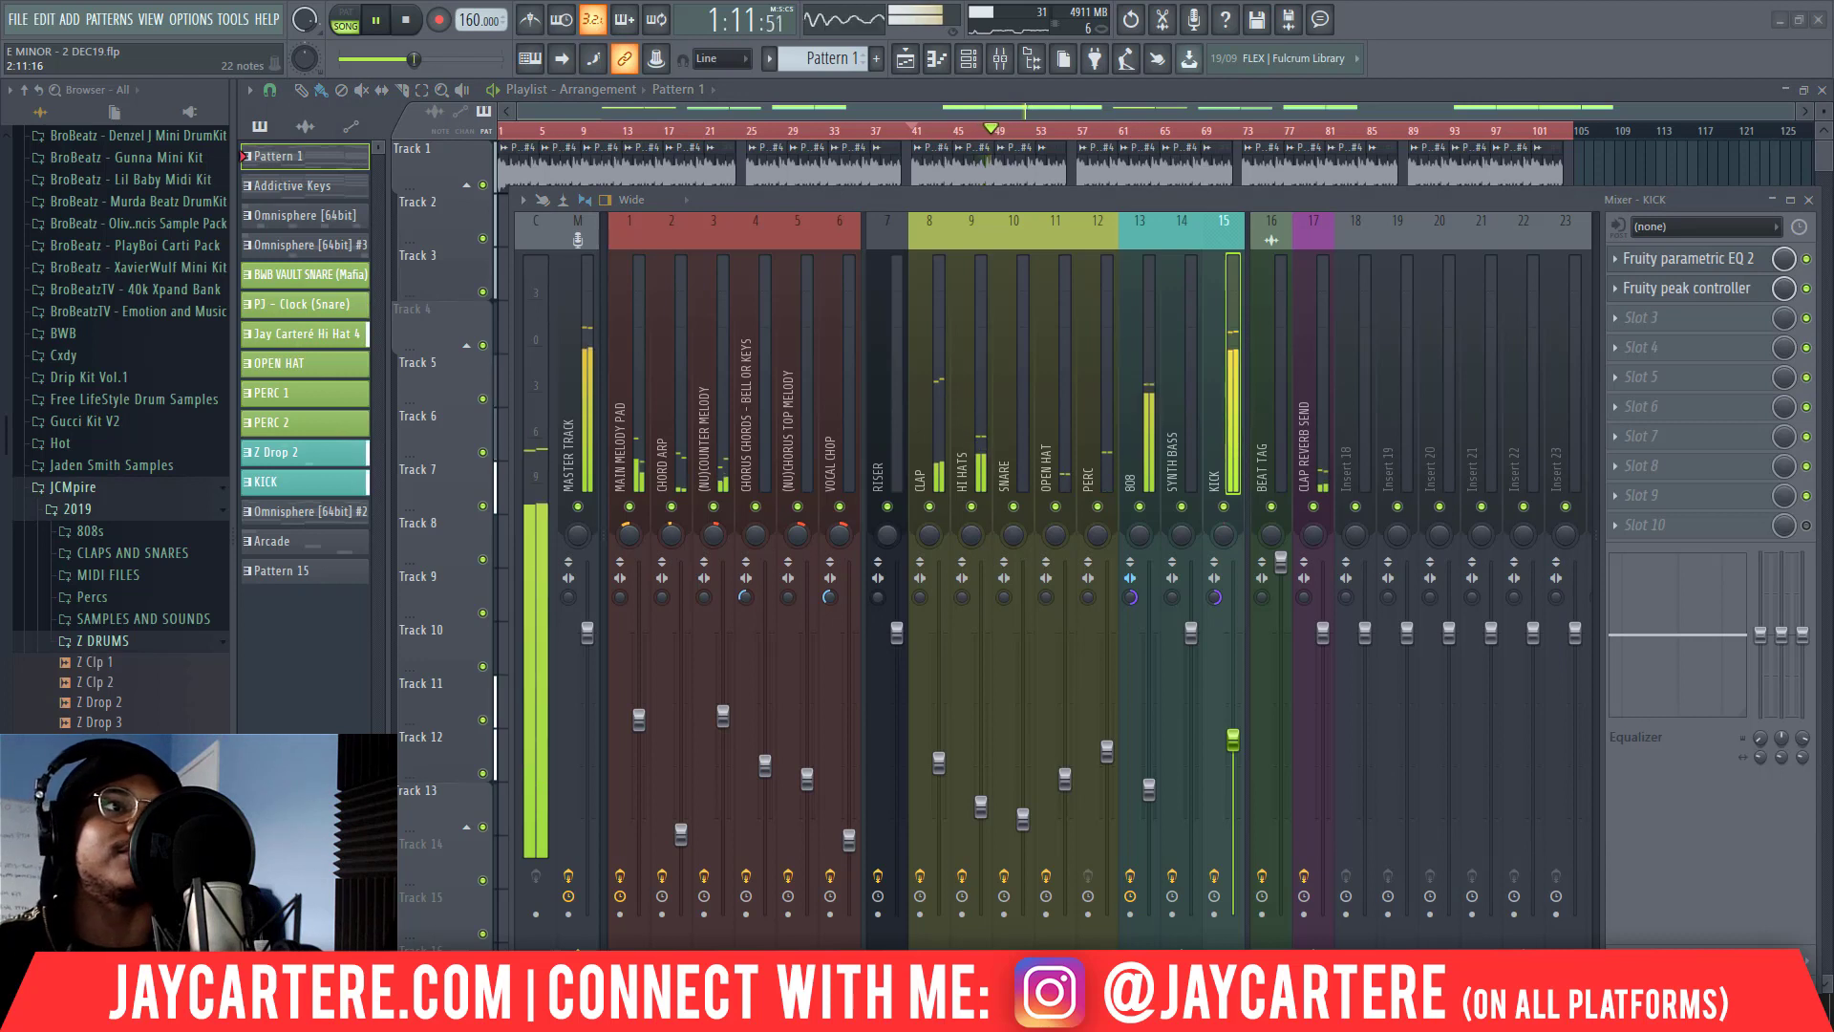
left_click_drag(1236, 197, 1248, 195)
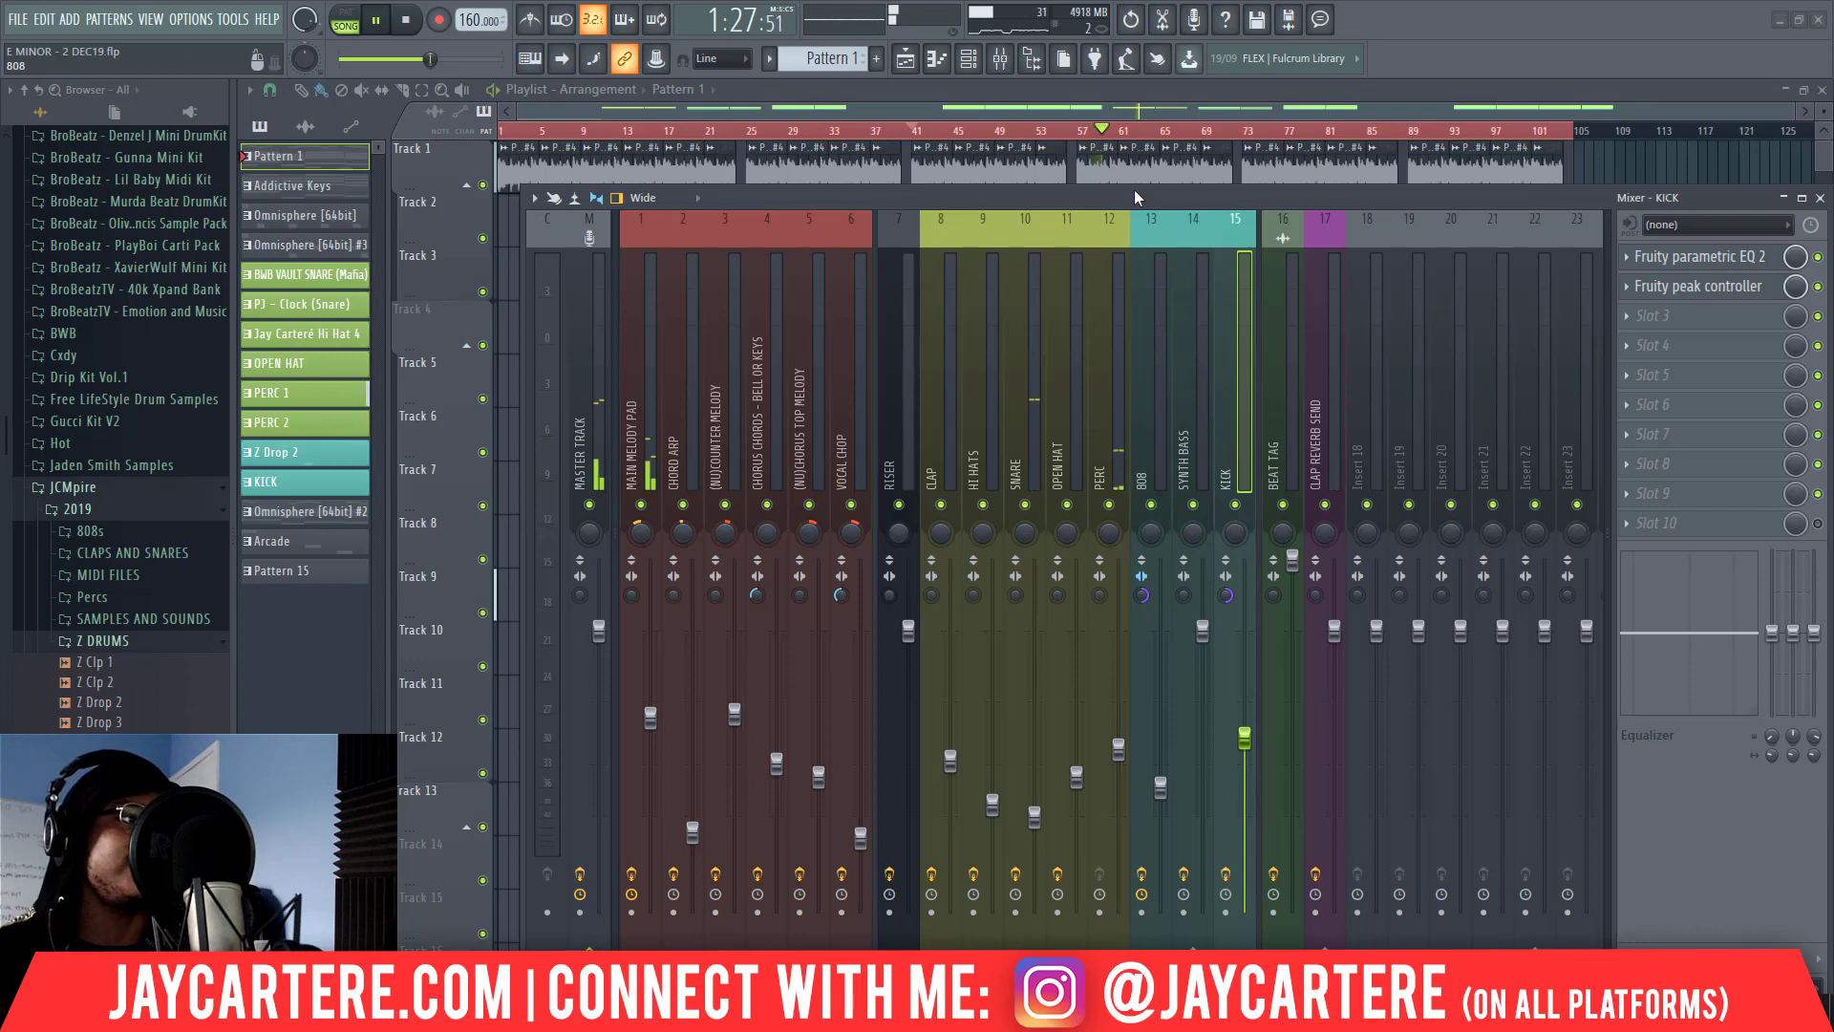
left_click_drag(1122, 191, 1815, 994)
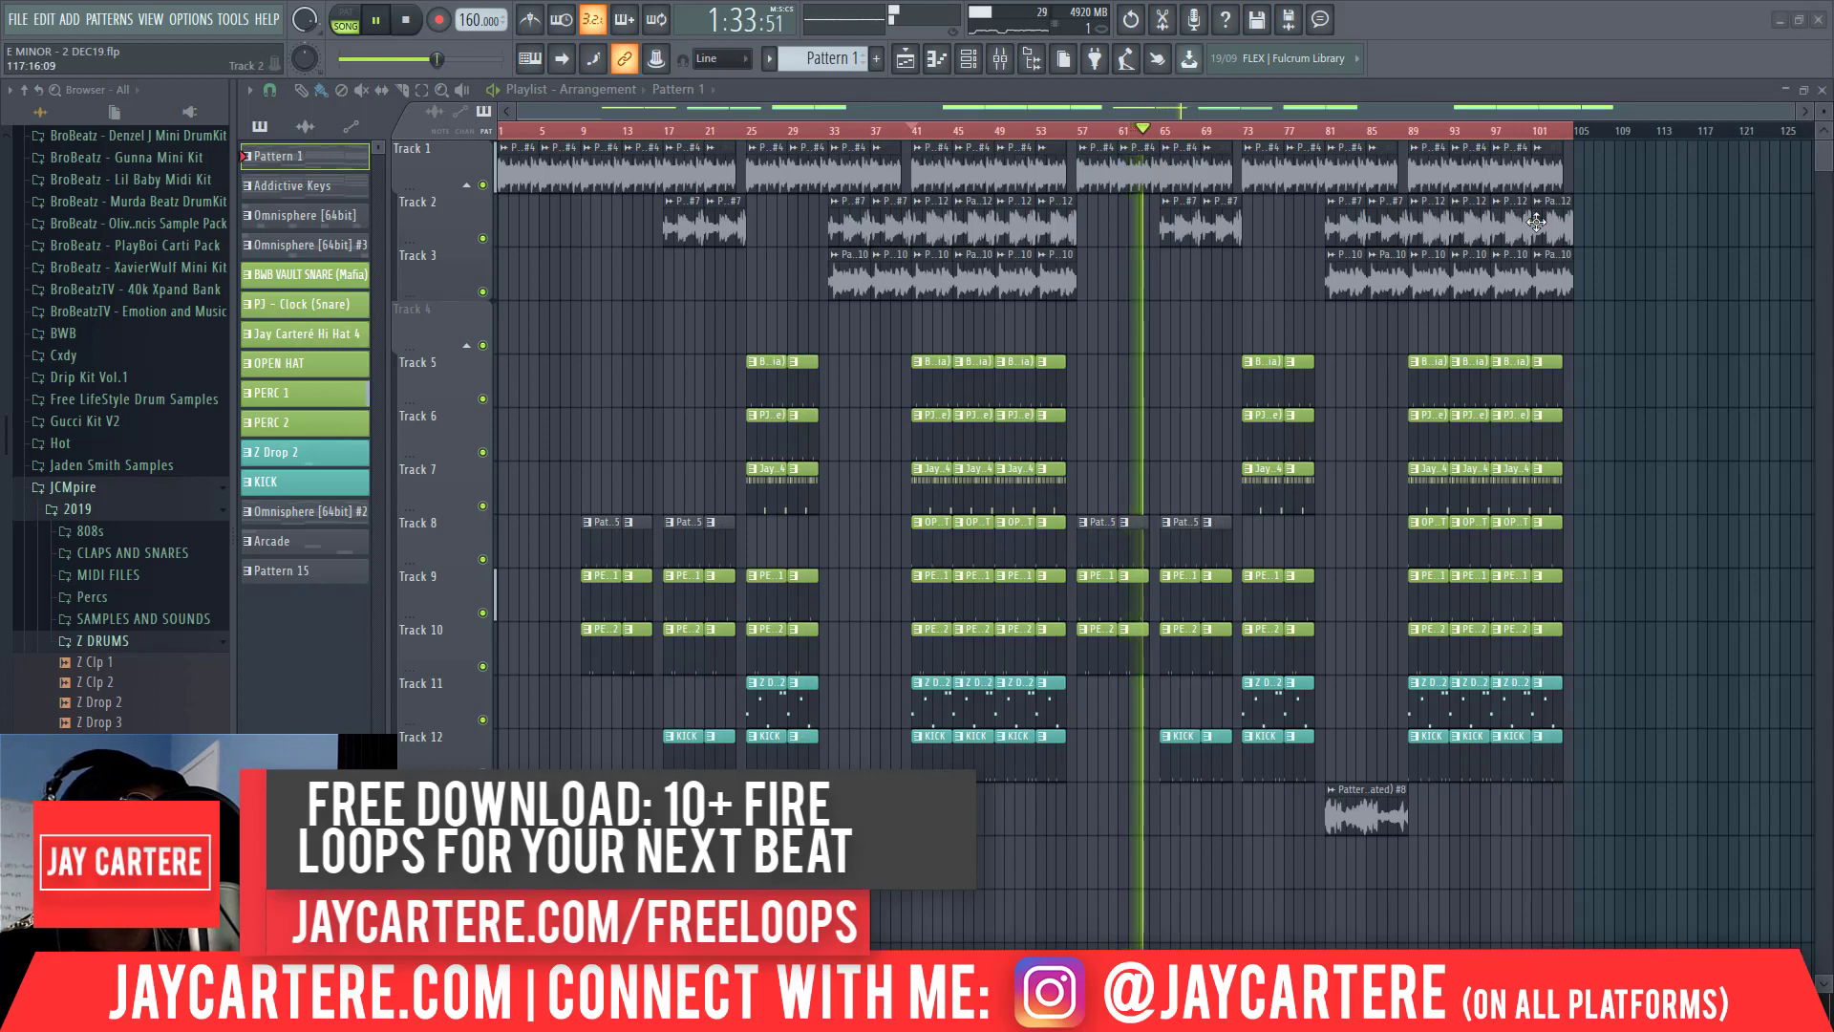
Stop playback and select the chorus section from bar 41 to bar 57 as the playback range
key("space")
left_click(913, 131)
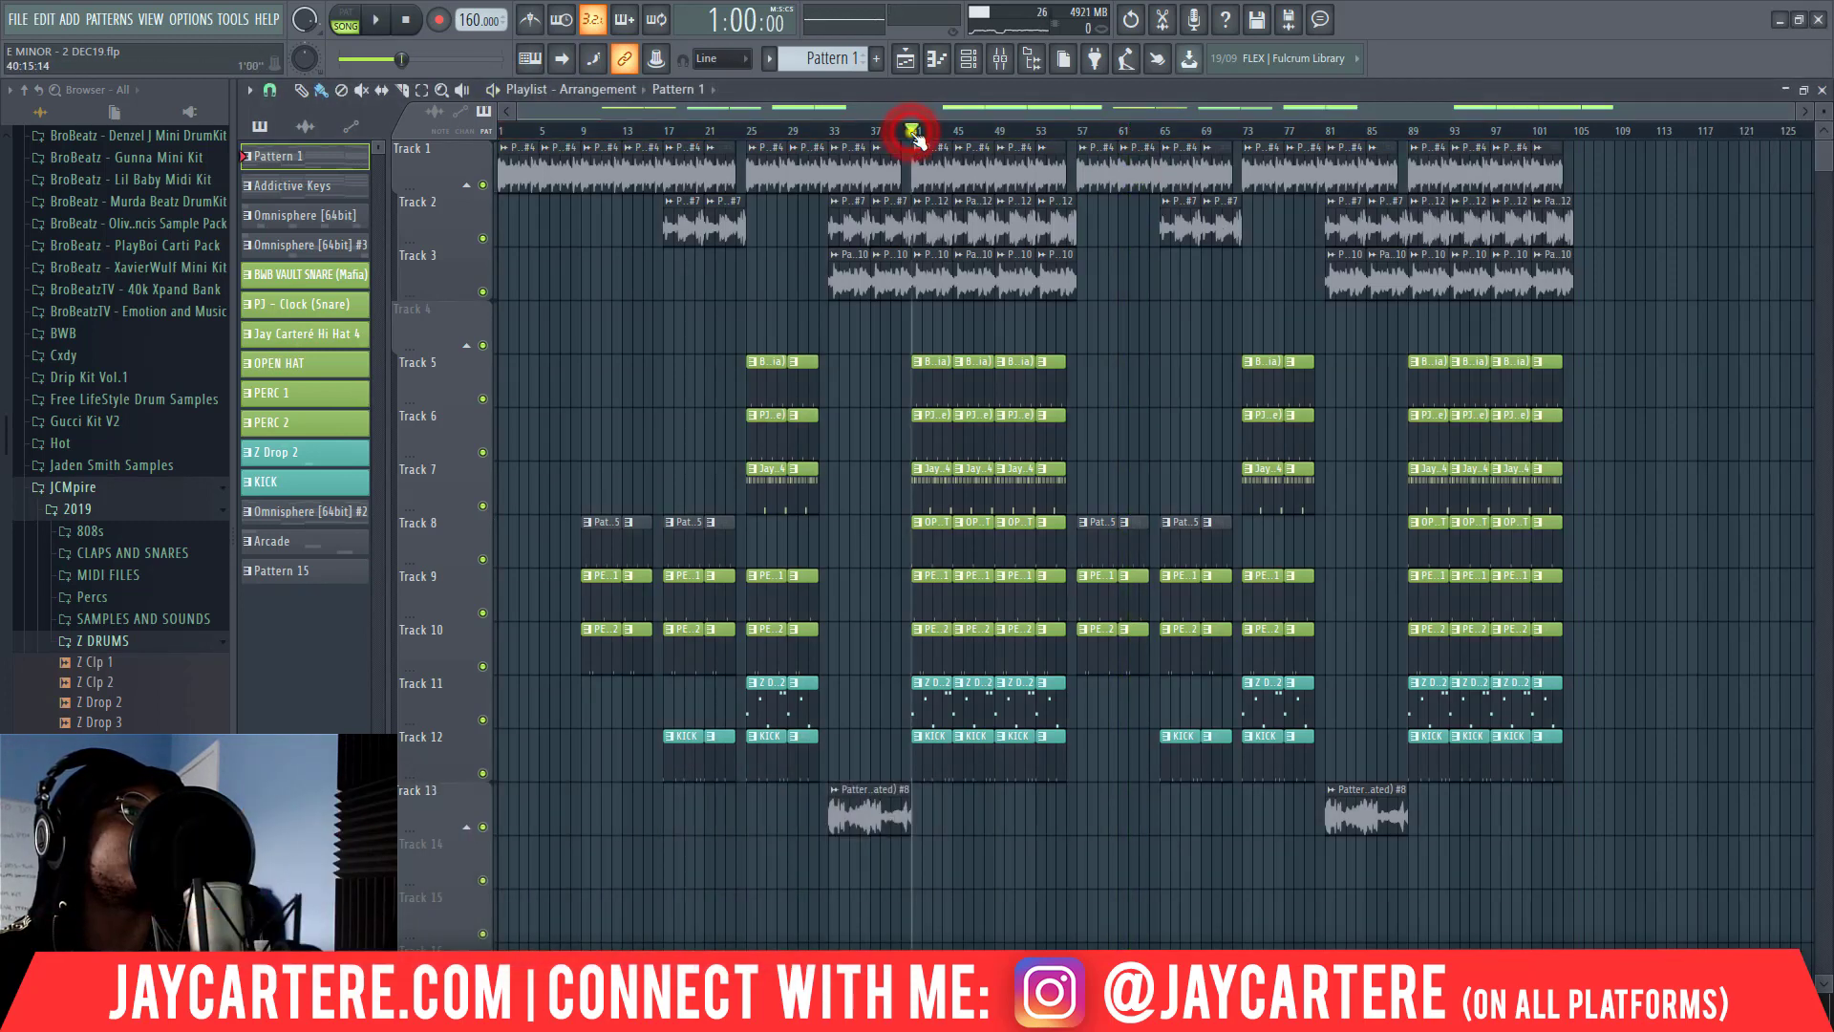
left_click_drag(914, 131, 1078, 133)
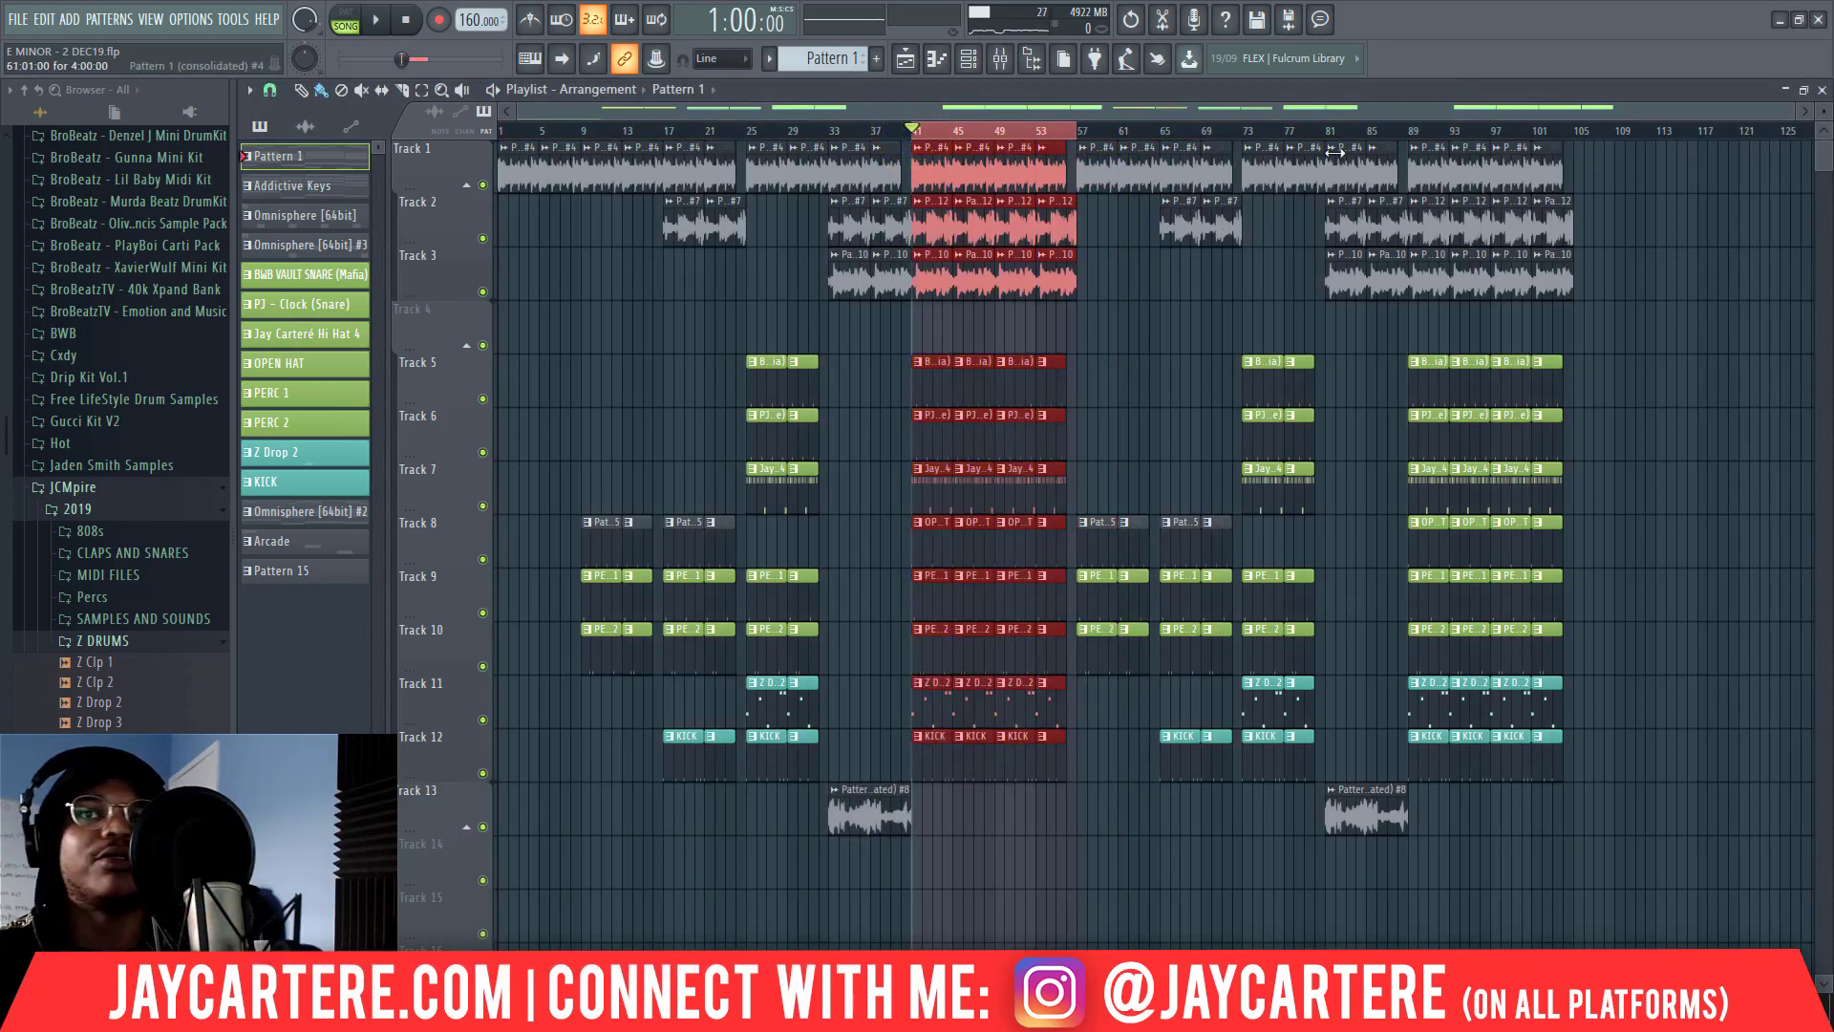
Bring up the mixer and select the master track to show its effect slots
key("F9")
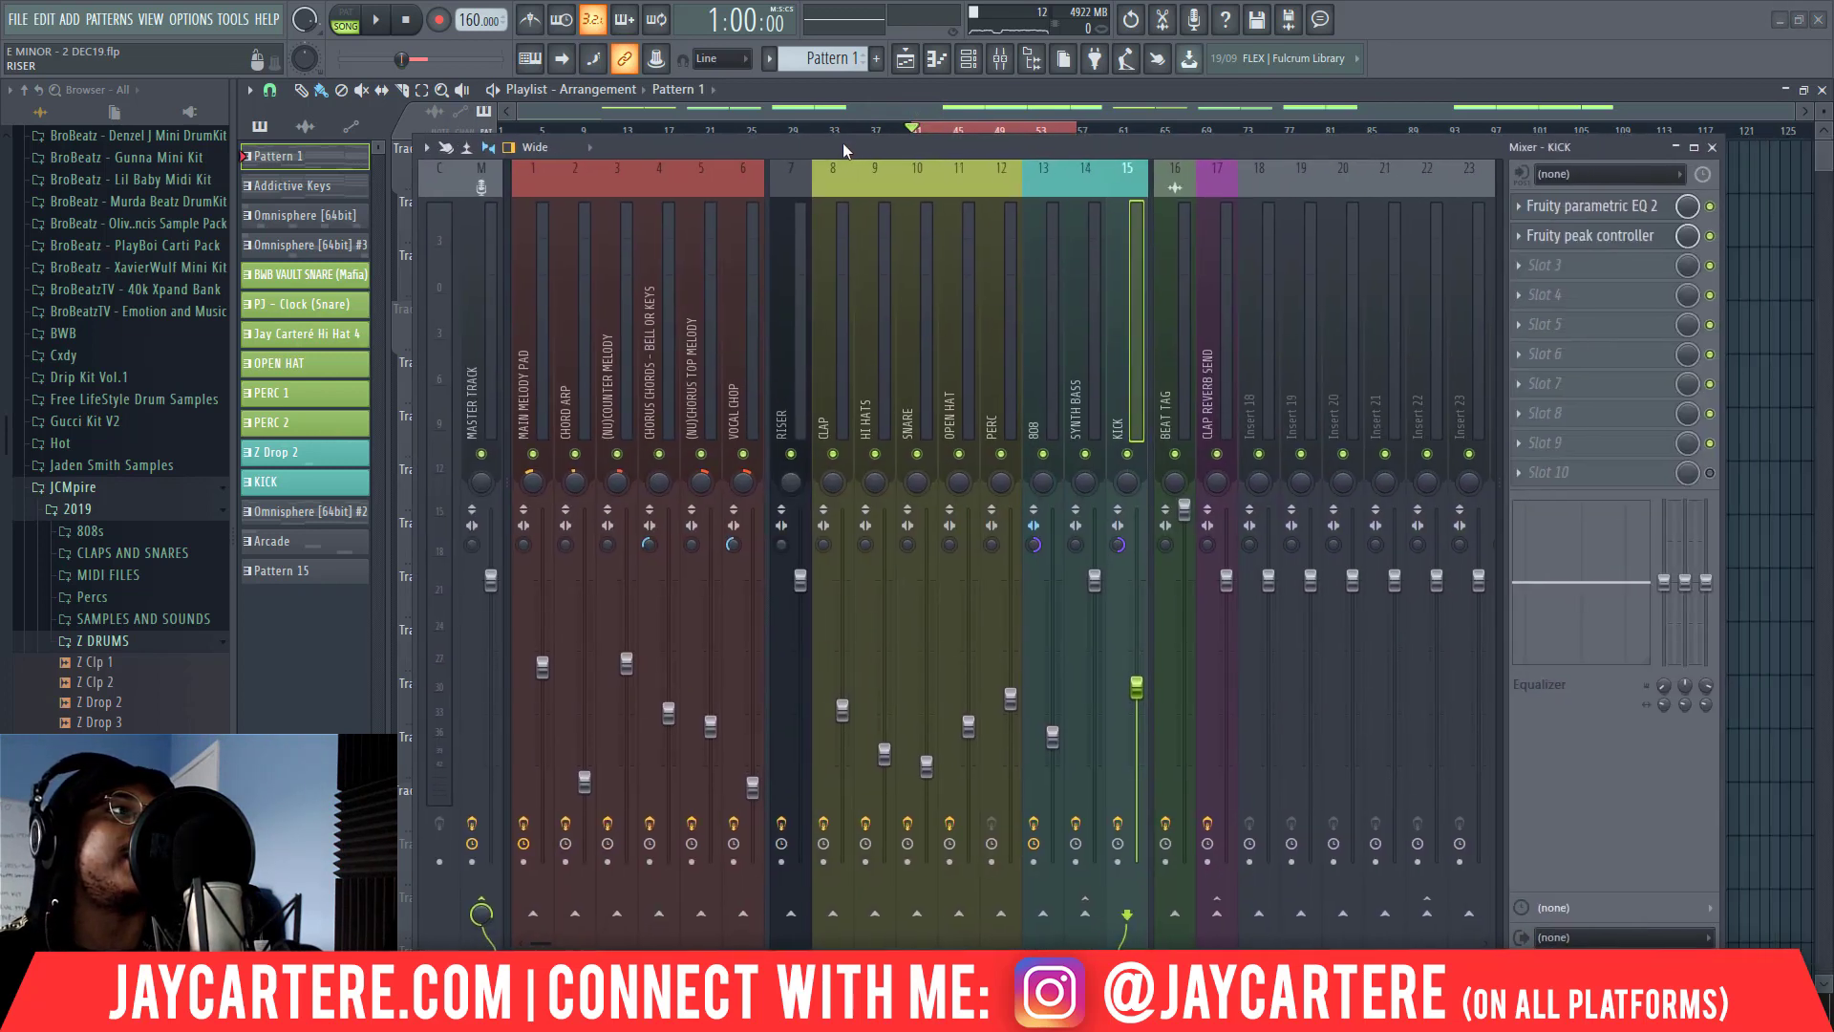
left_click(466, 362)
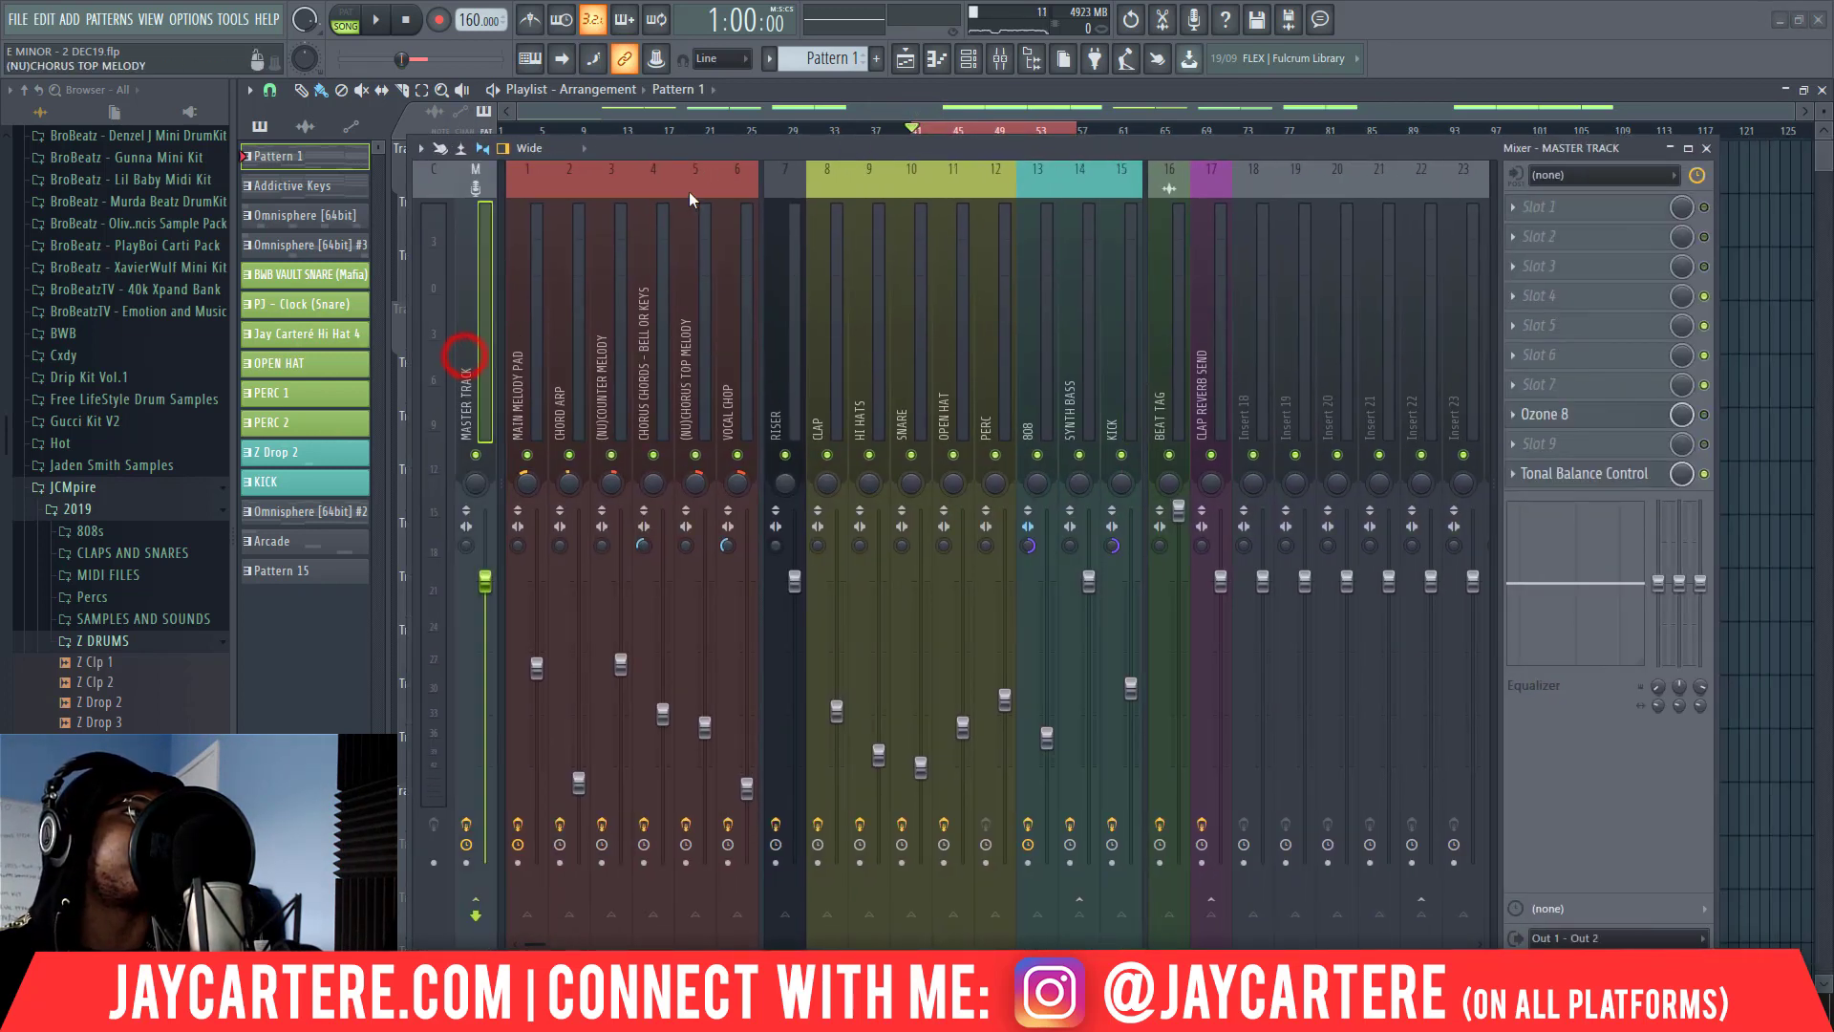
left_click_drag(722, 146, 717, 141)
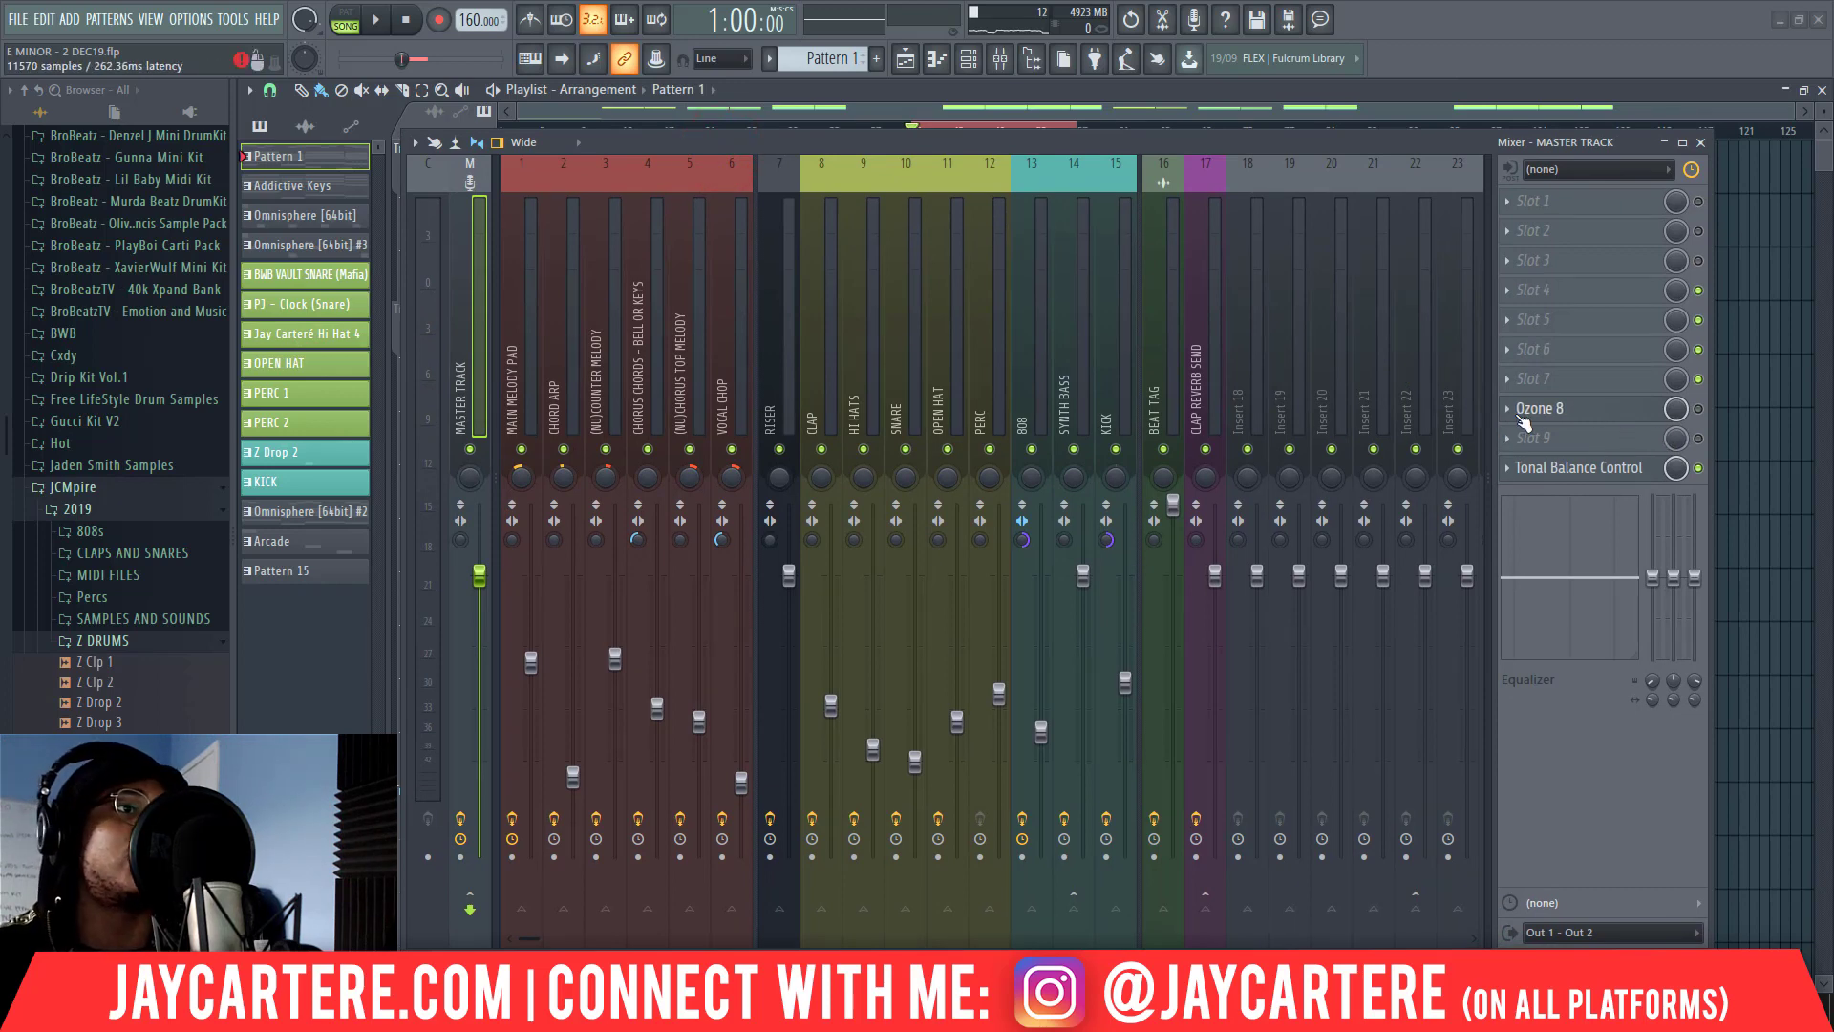
left_click(1508, 410)
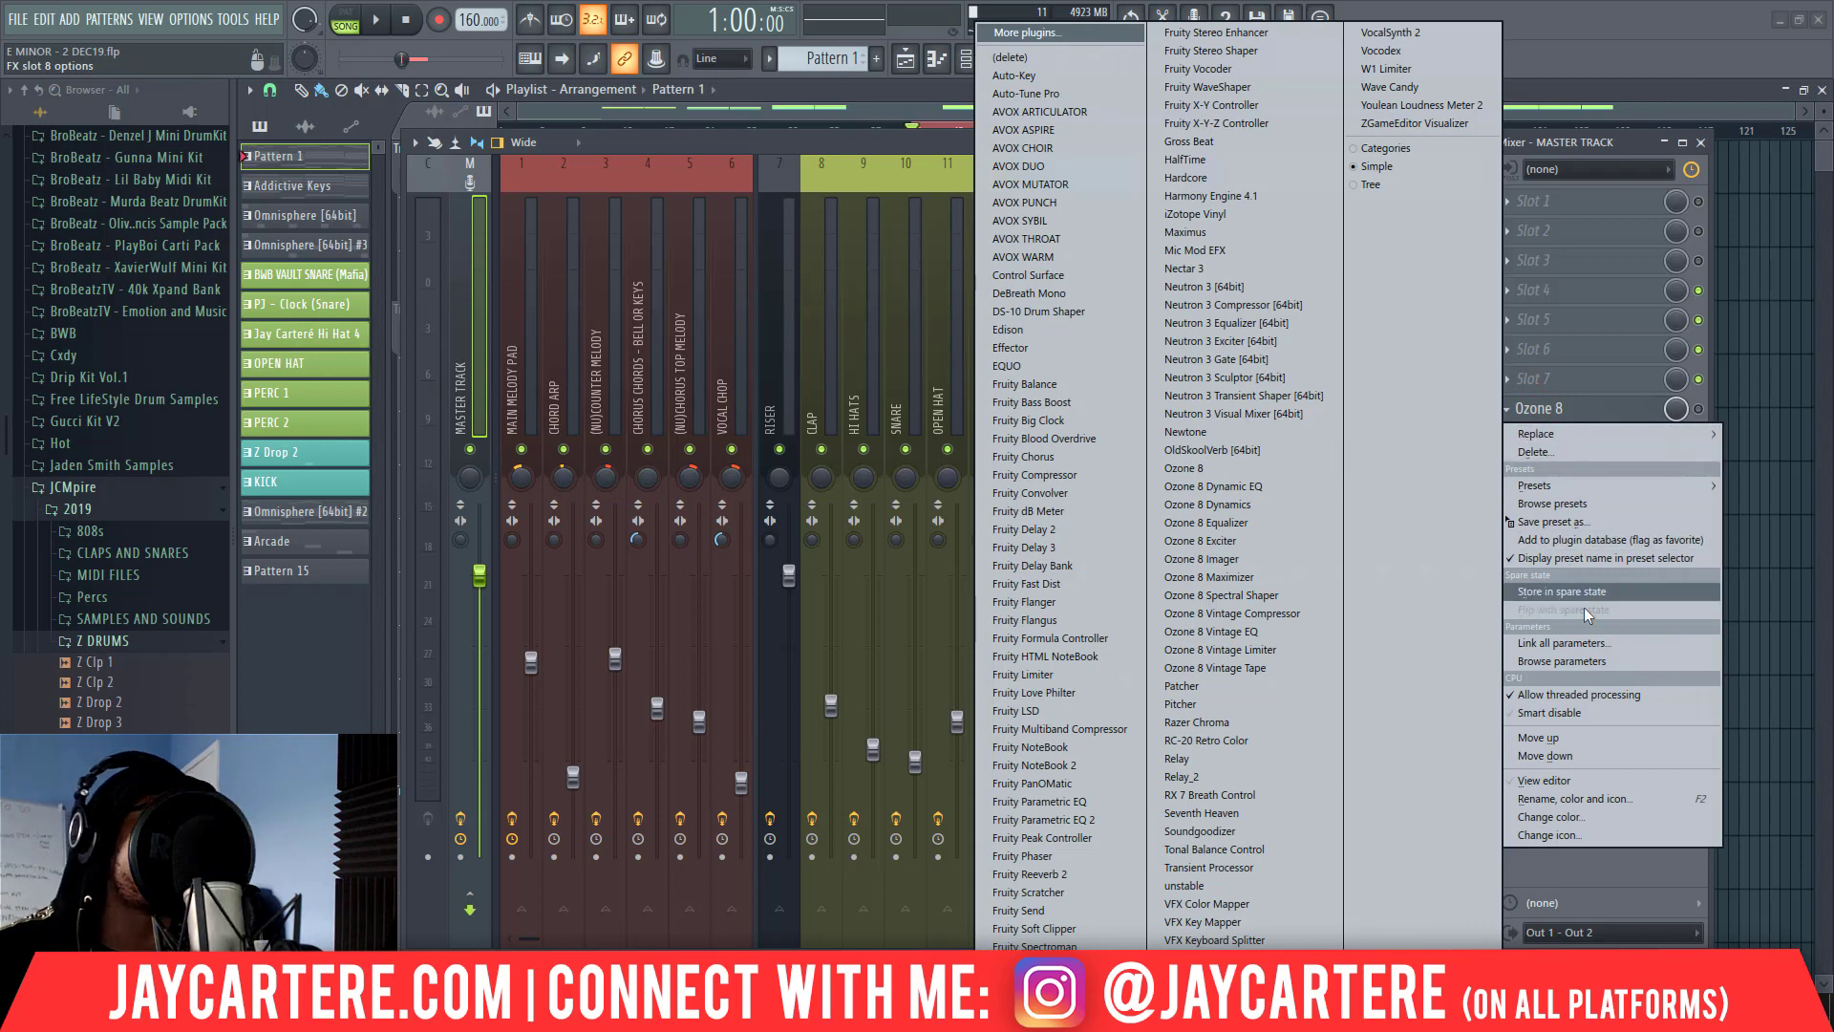
left_click(1526, 382)
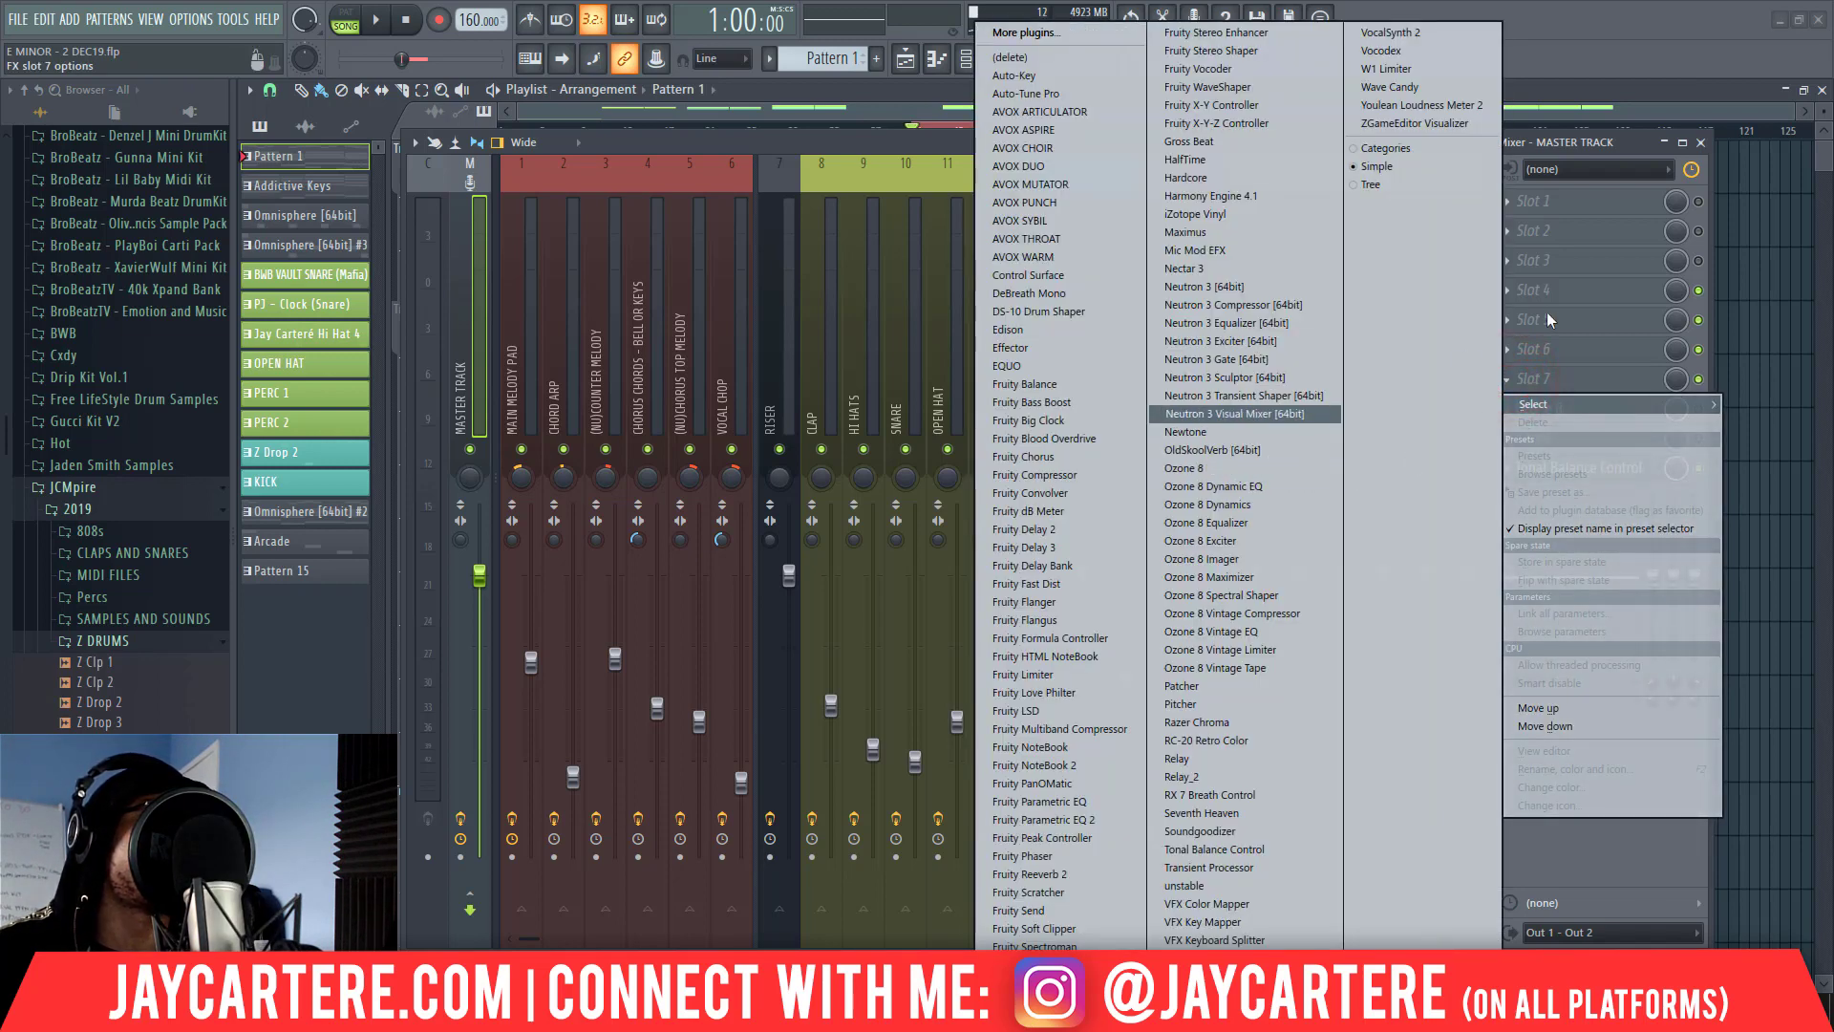
left_click(1630, 143)
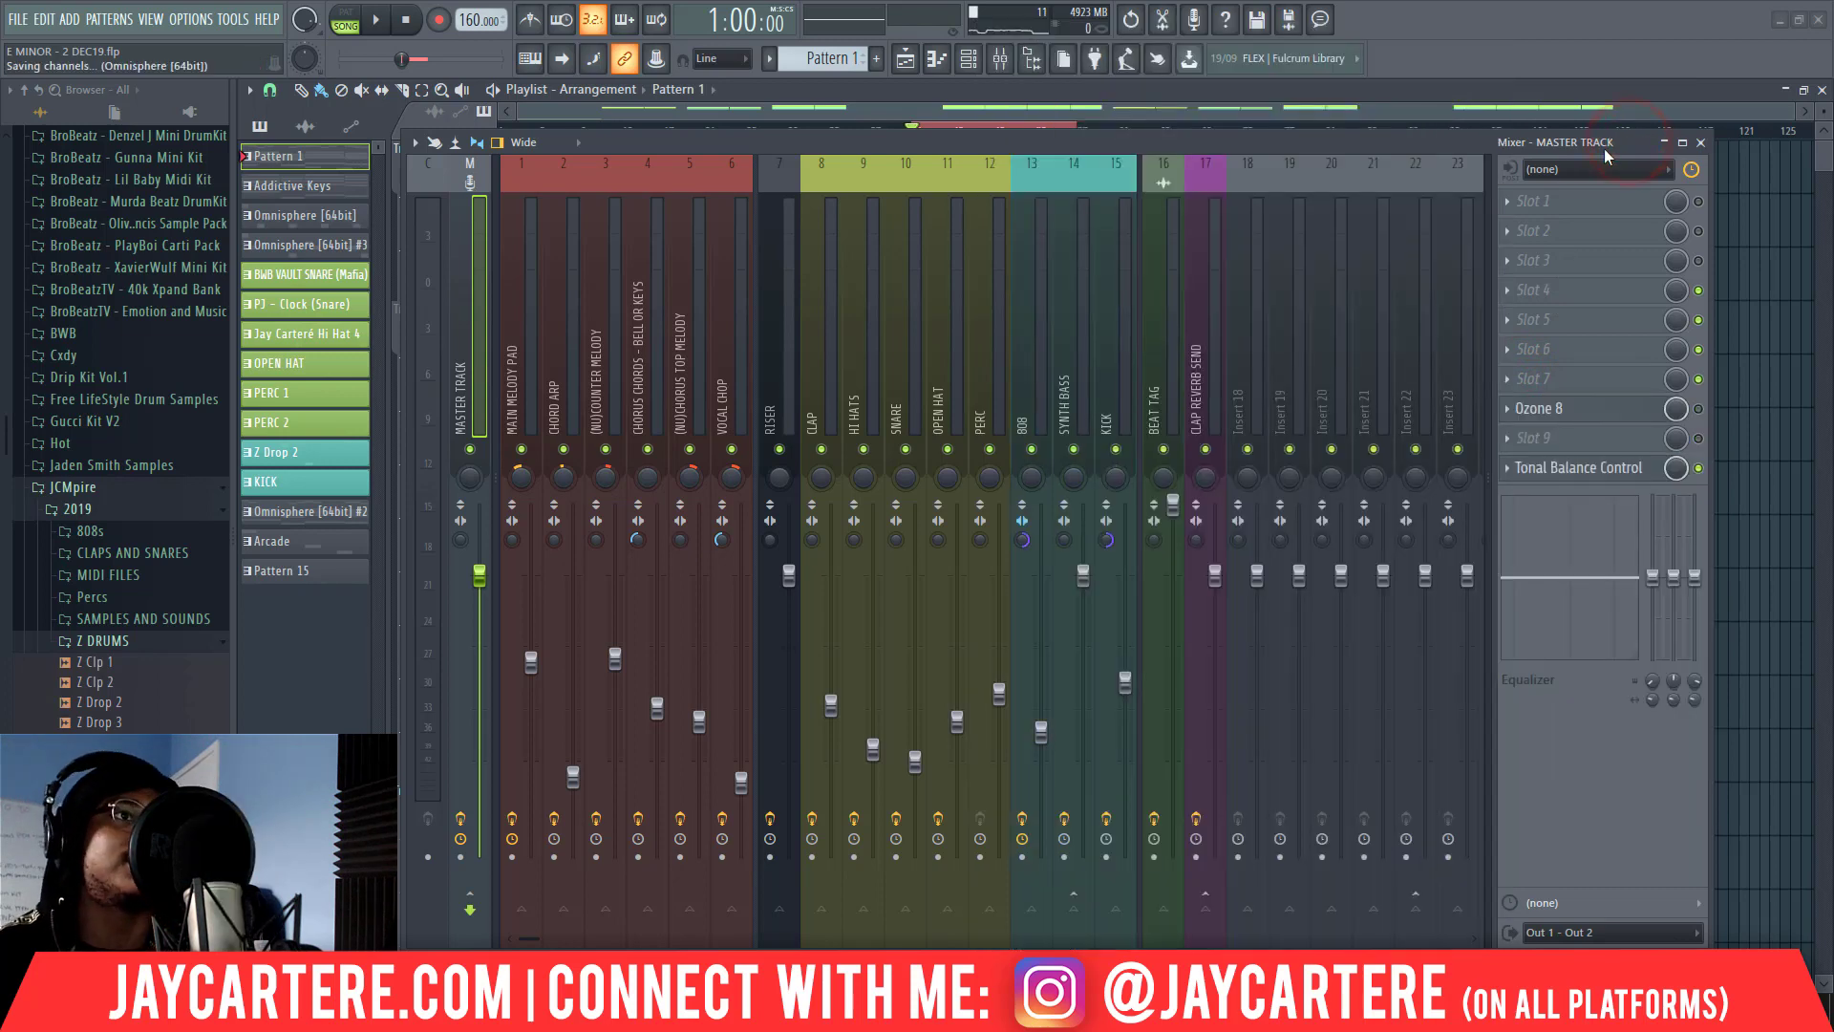
Load Ozone 8 into slot 7 of the master track and arrange its window beside the mixer
left_click(1514, 382)
left_click(1263, 467)
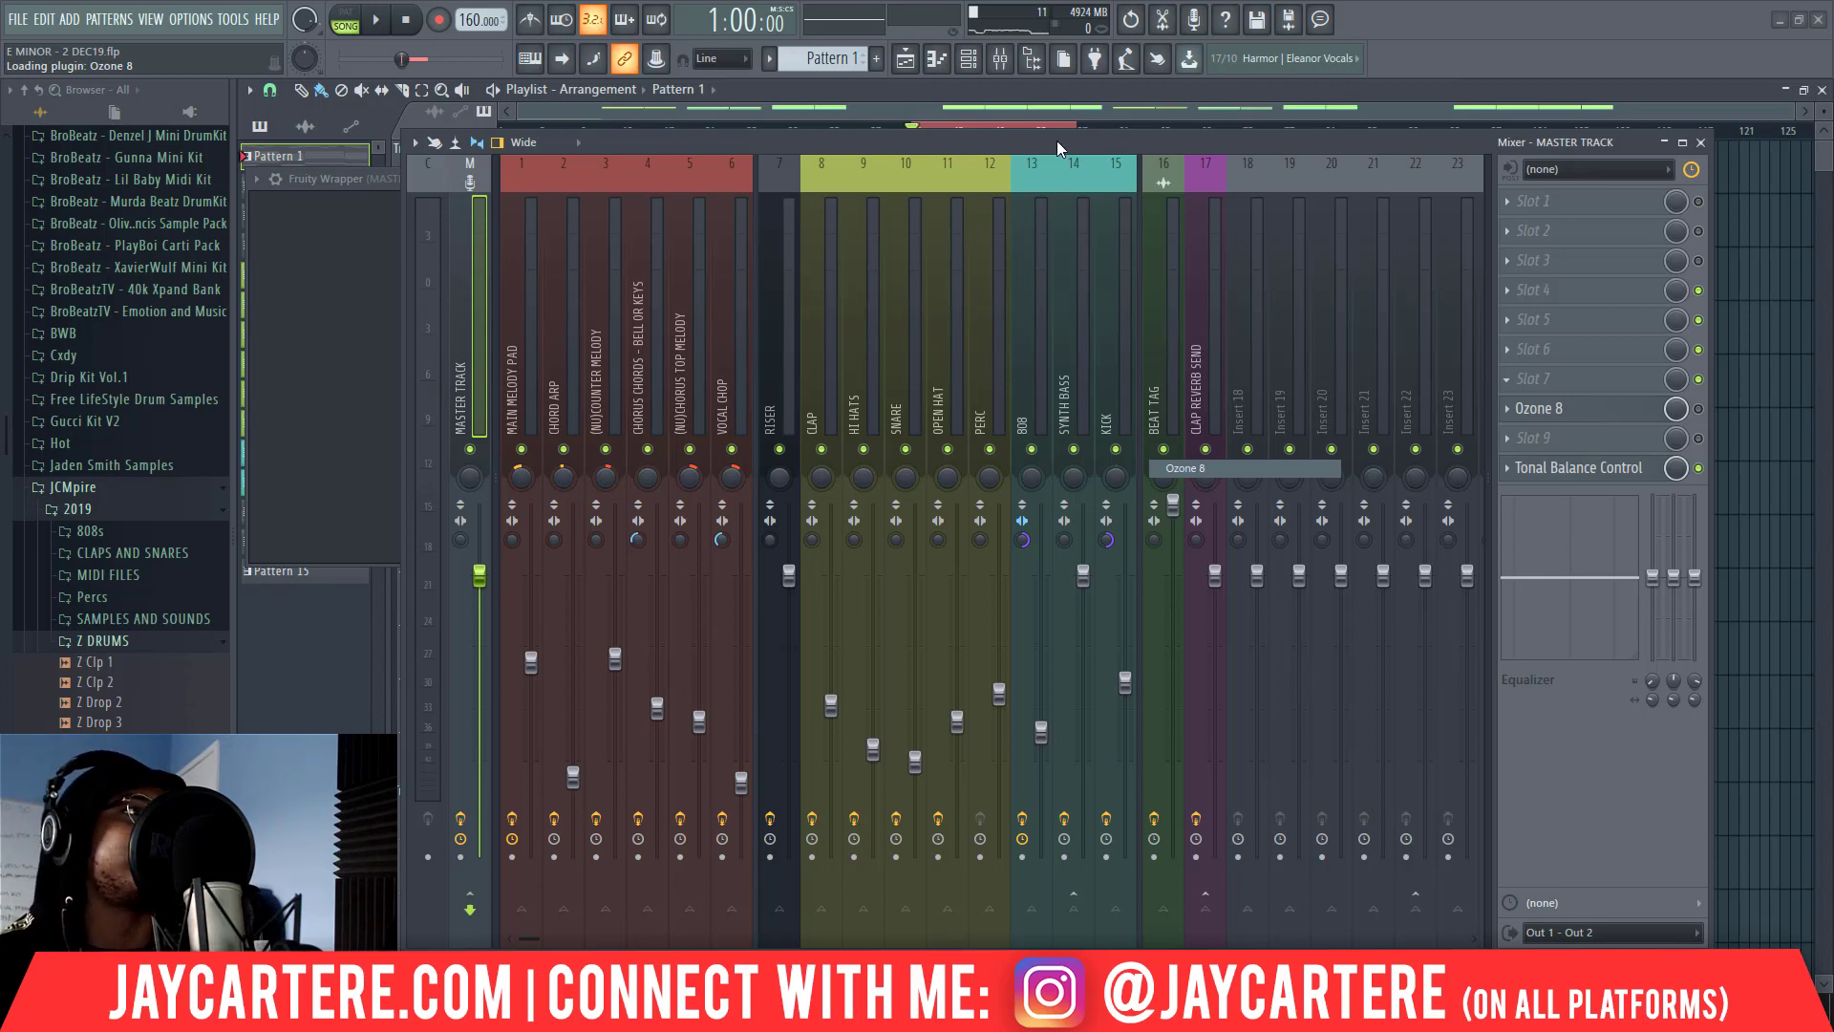
left_click(973, 145)
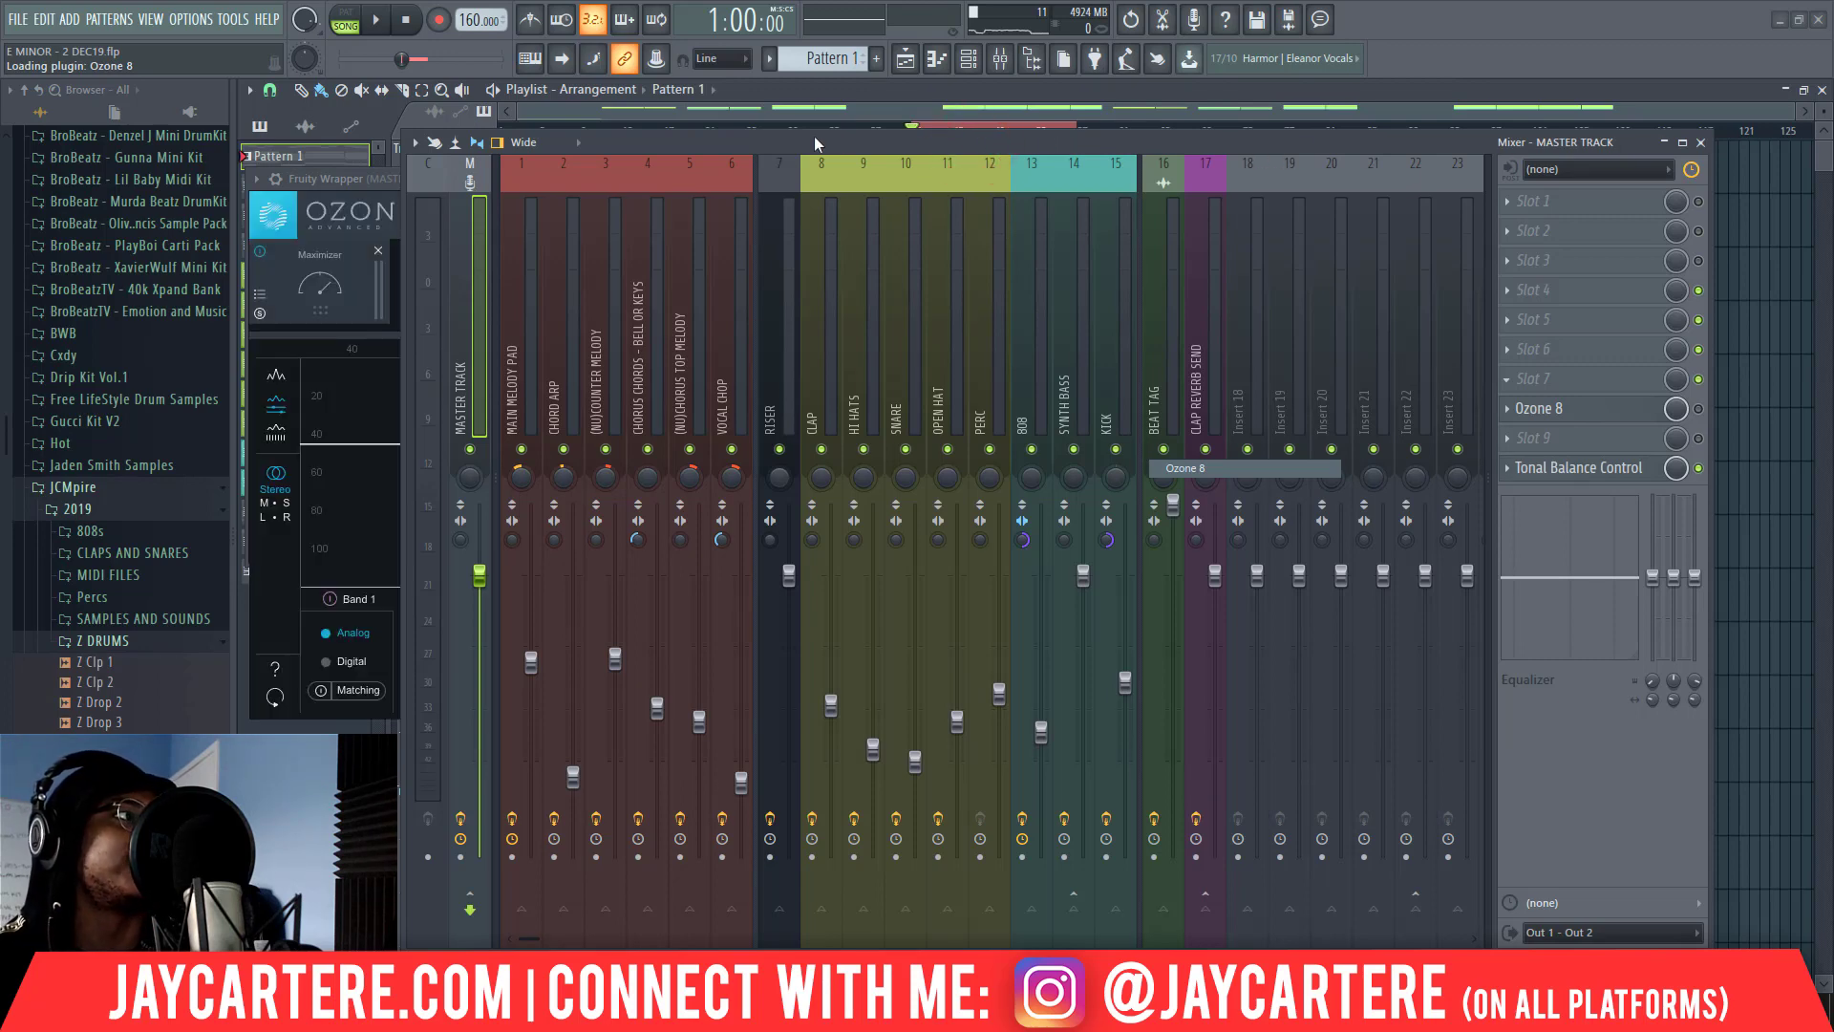
left_click_drag(1156, 468, 1538, 378)
left_click_drag(750, 140, 756, 141)
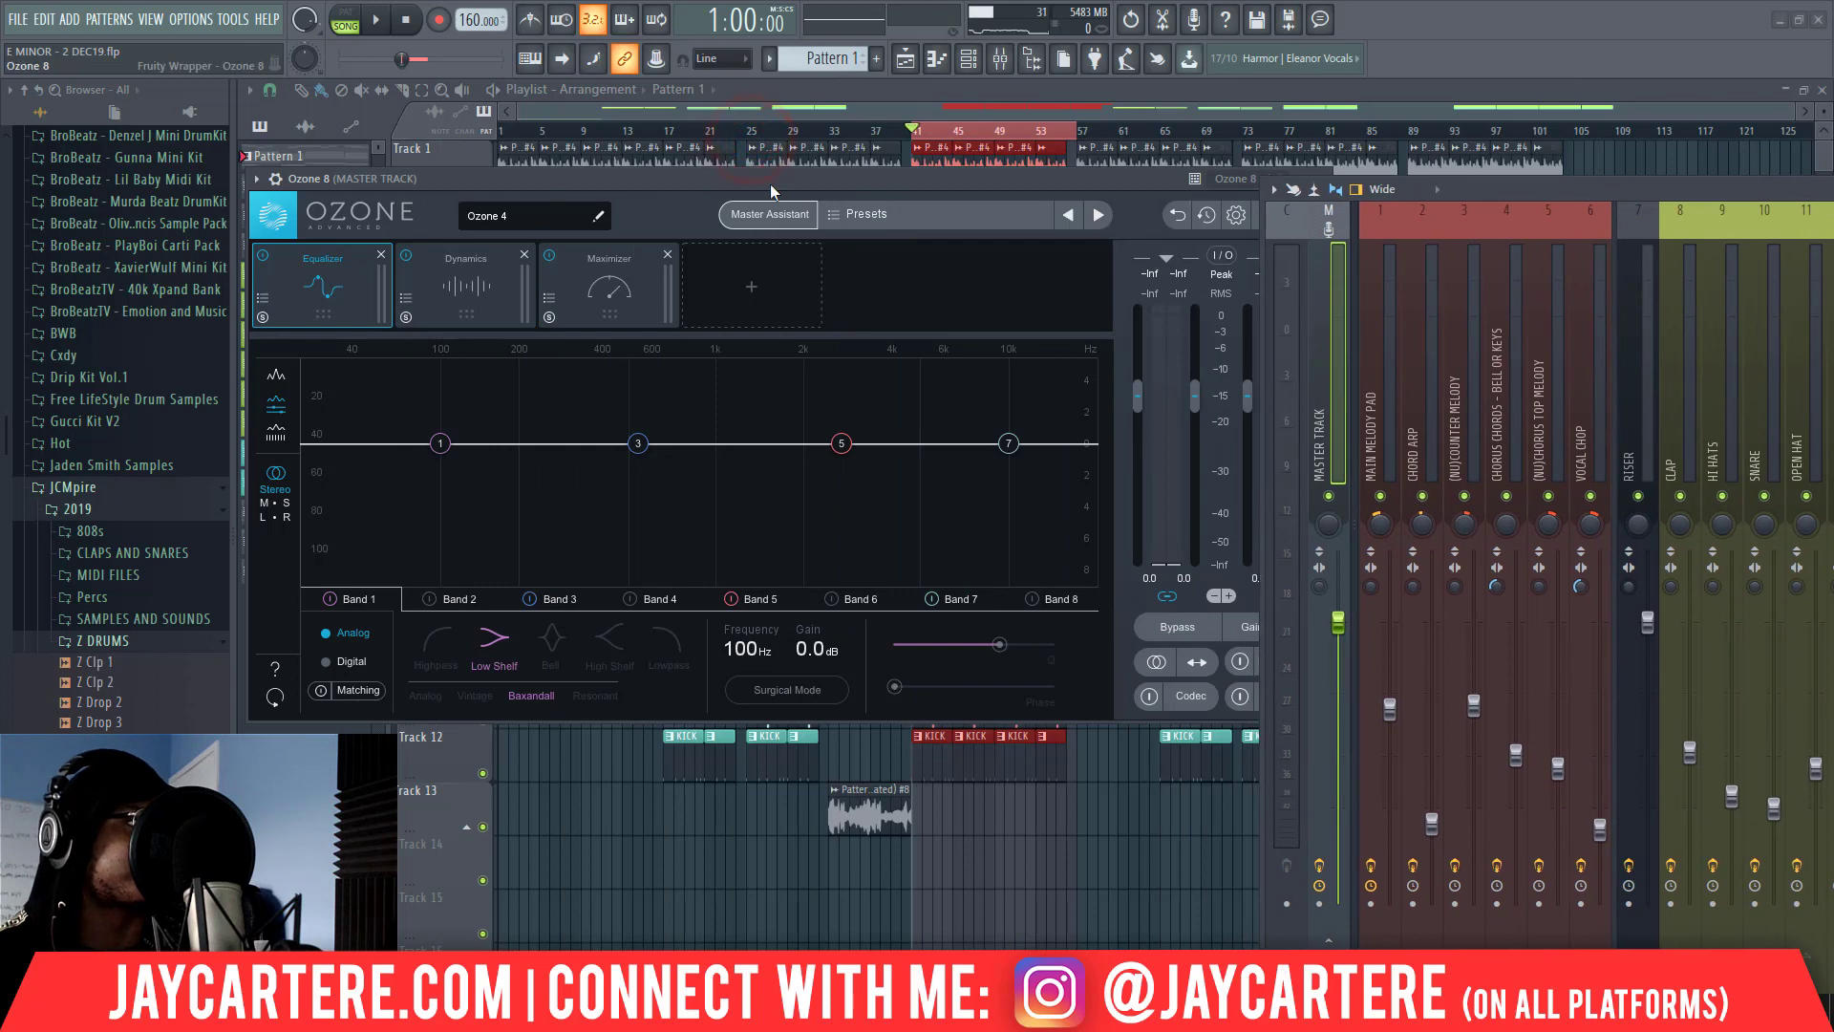
left_click_drag(769, 179, 908, 163)
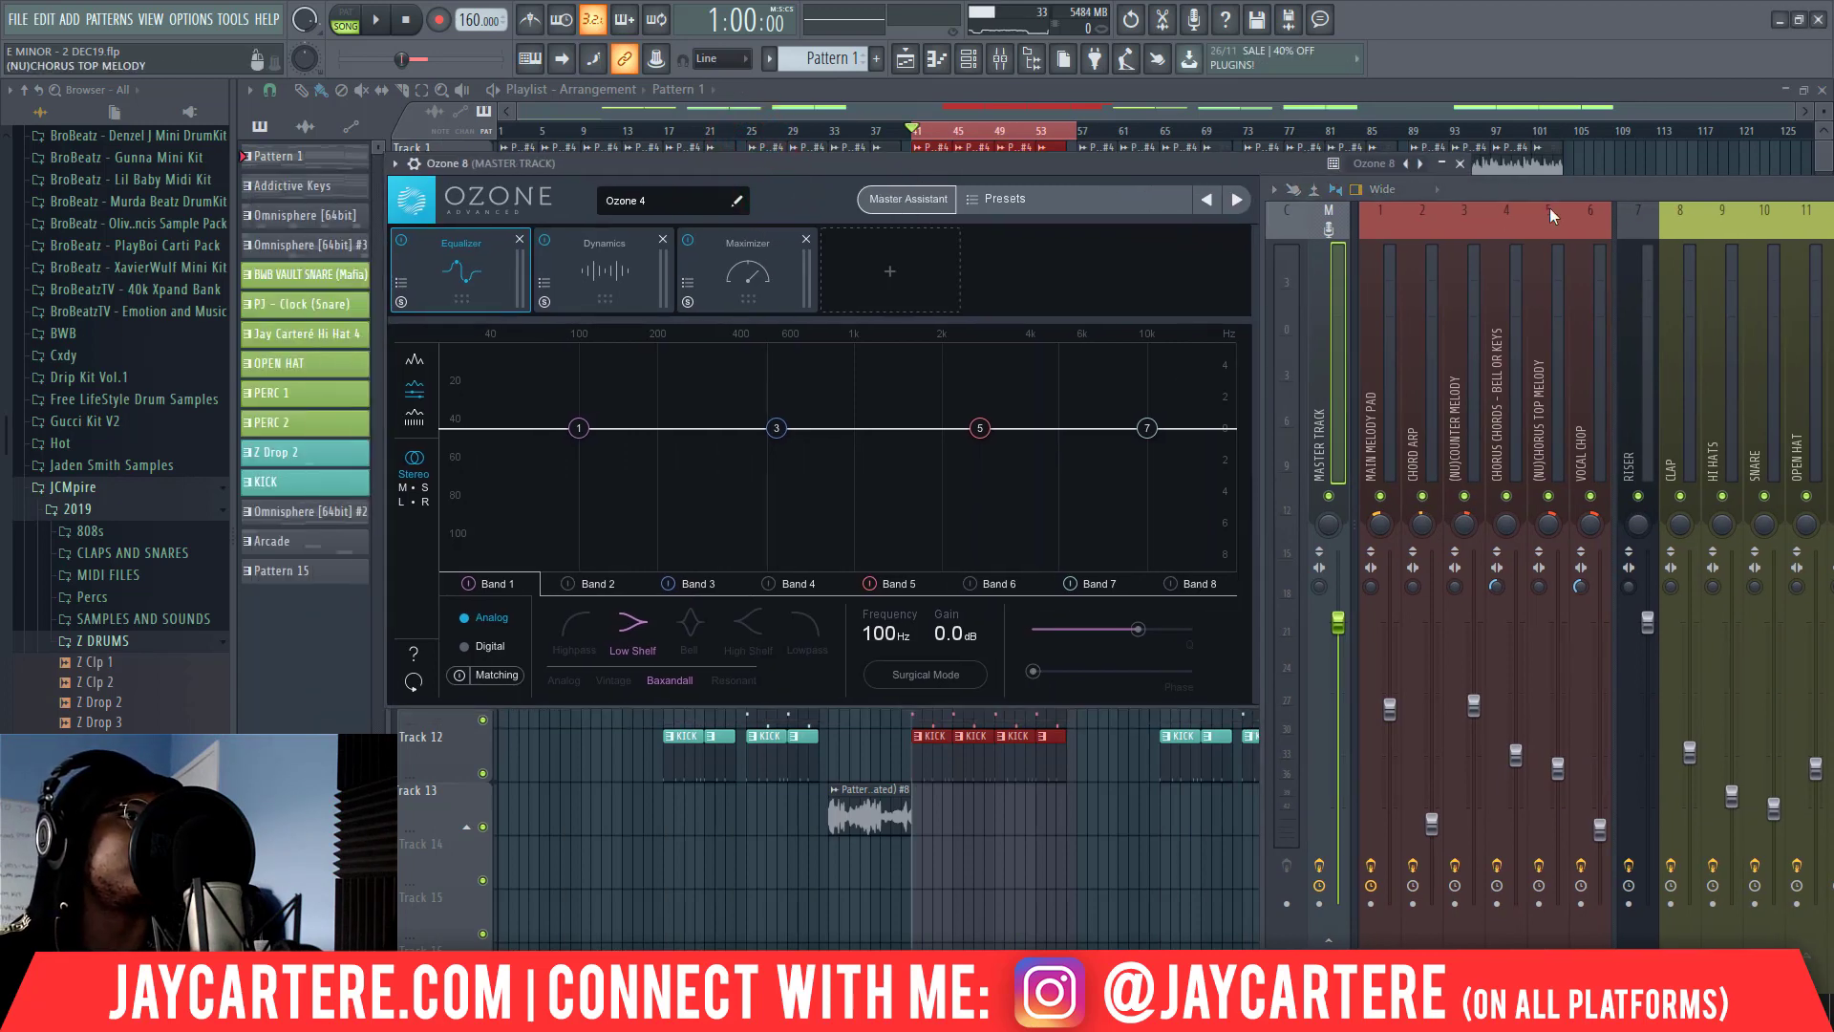
left_click_drag(1577, 189, 1702, 146)
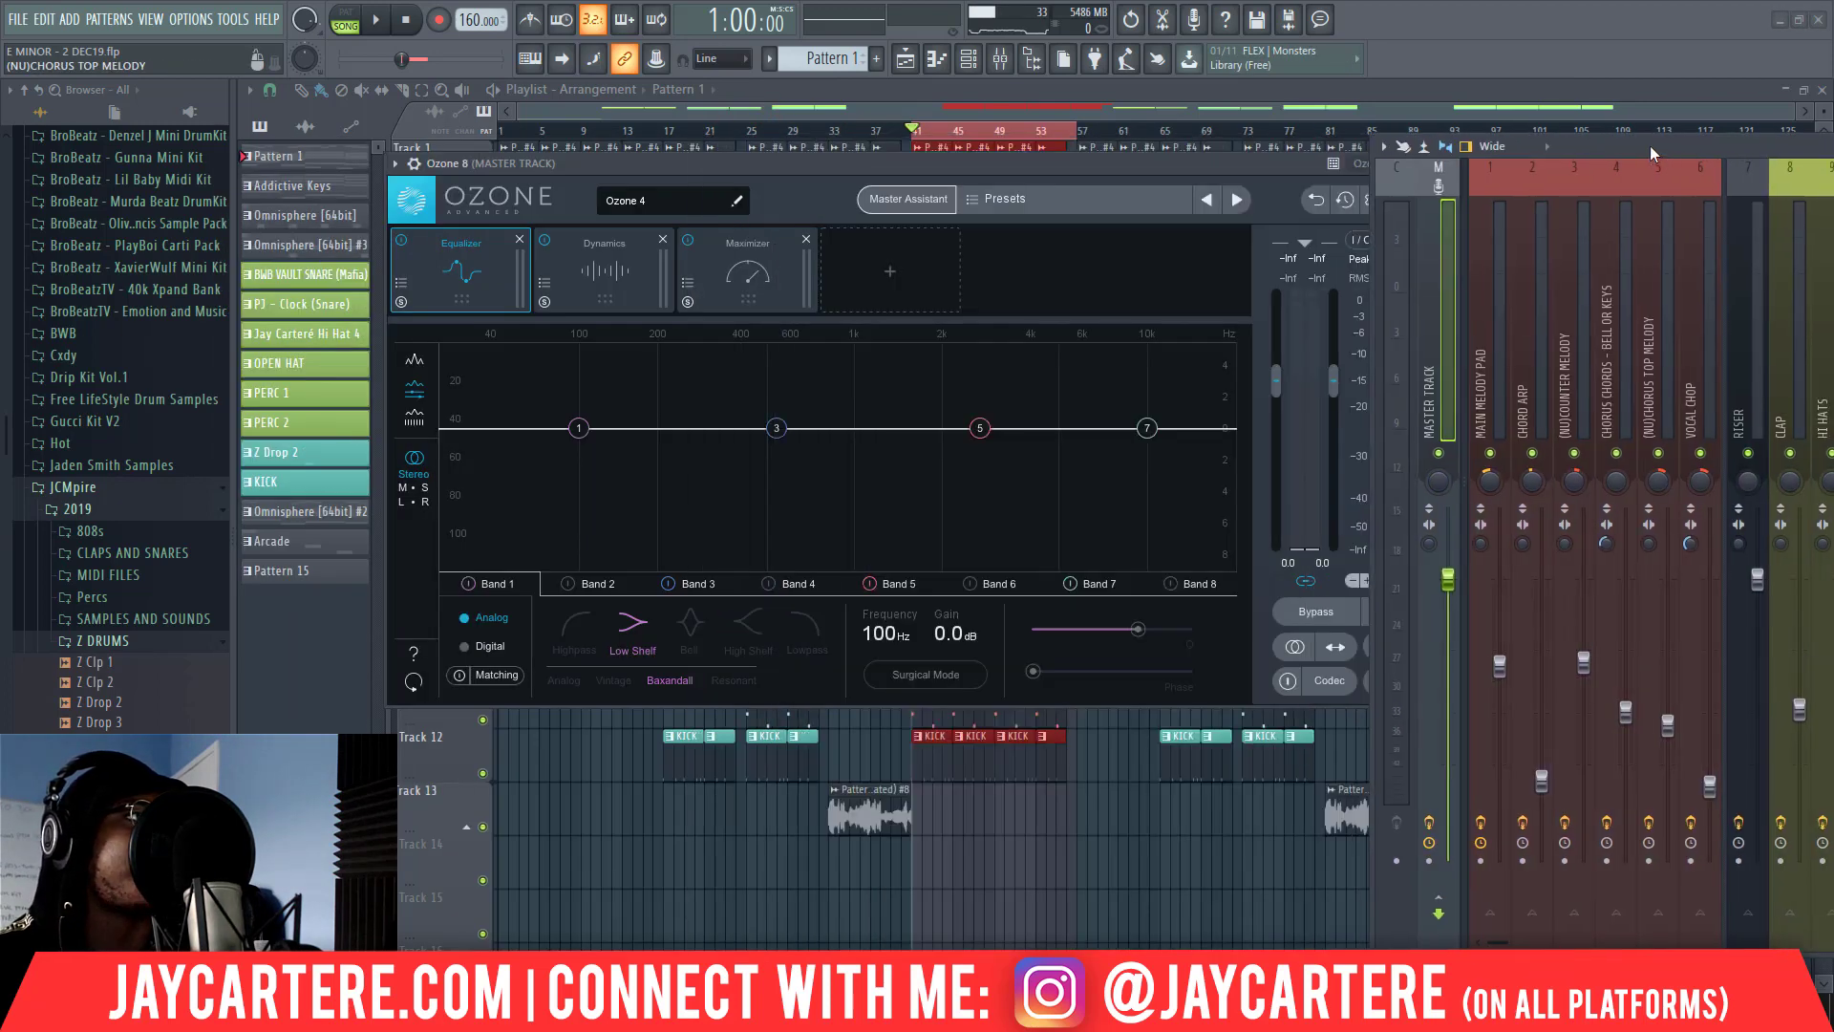
Run Ozone's Master Assistant with the Streaming target on the selected section, accept its suggestion, and stop playback
left_click(897, 208)
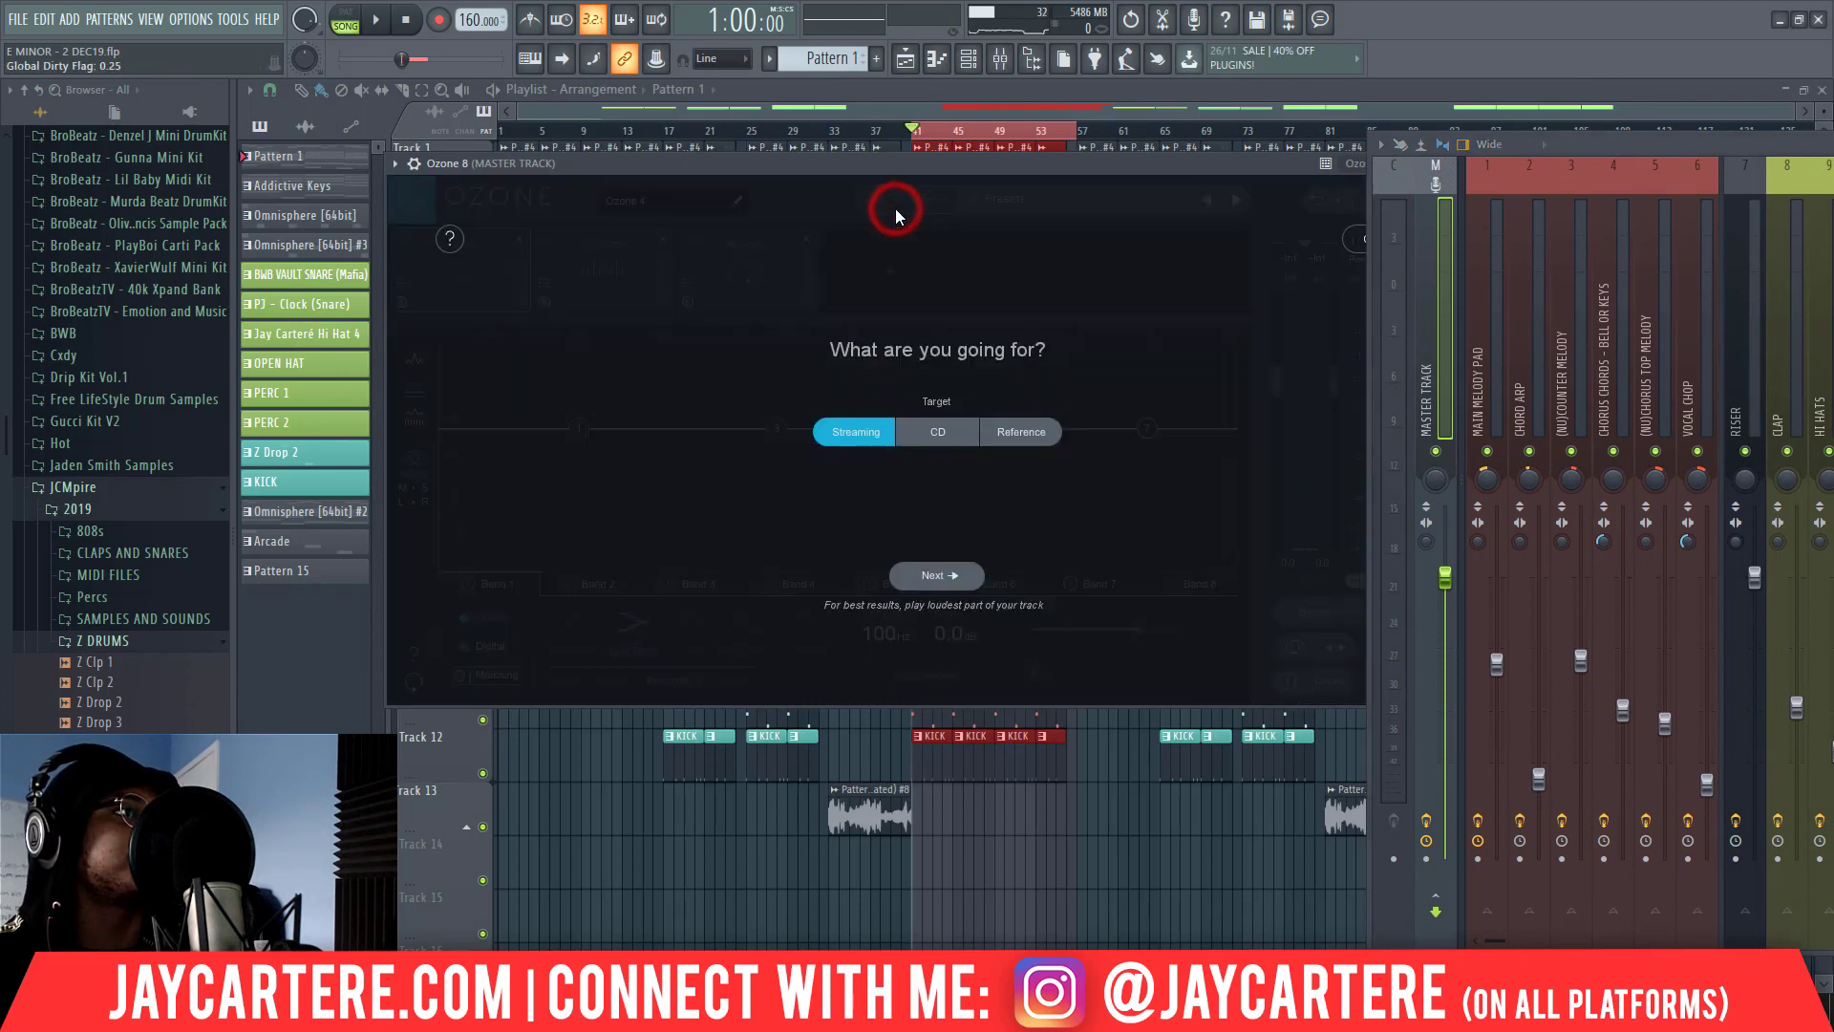
left_click(942, 568)
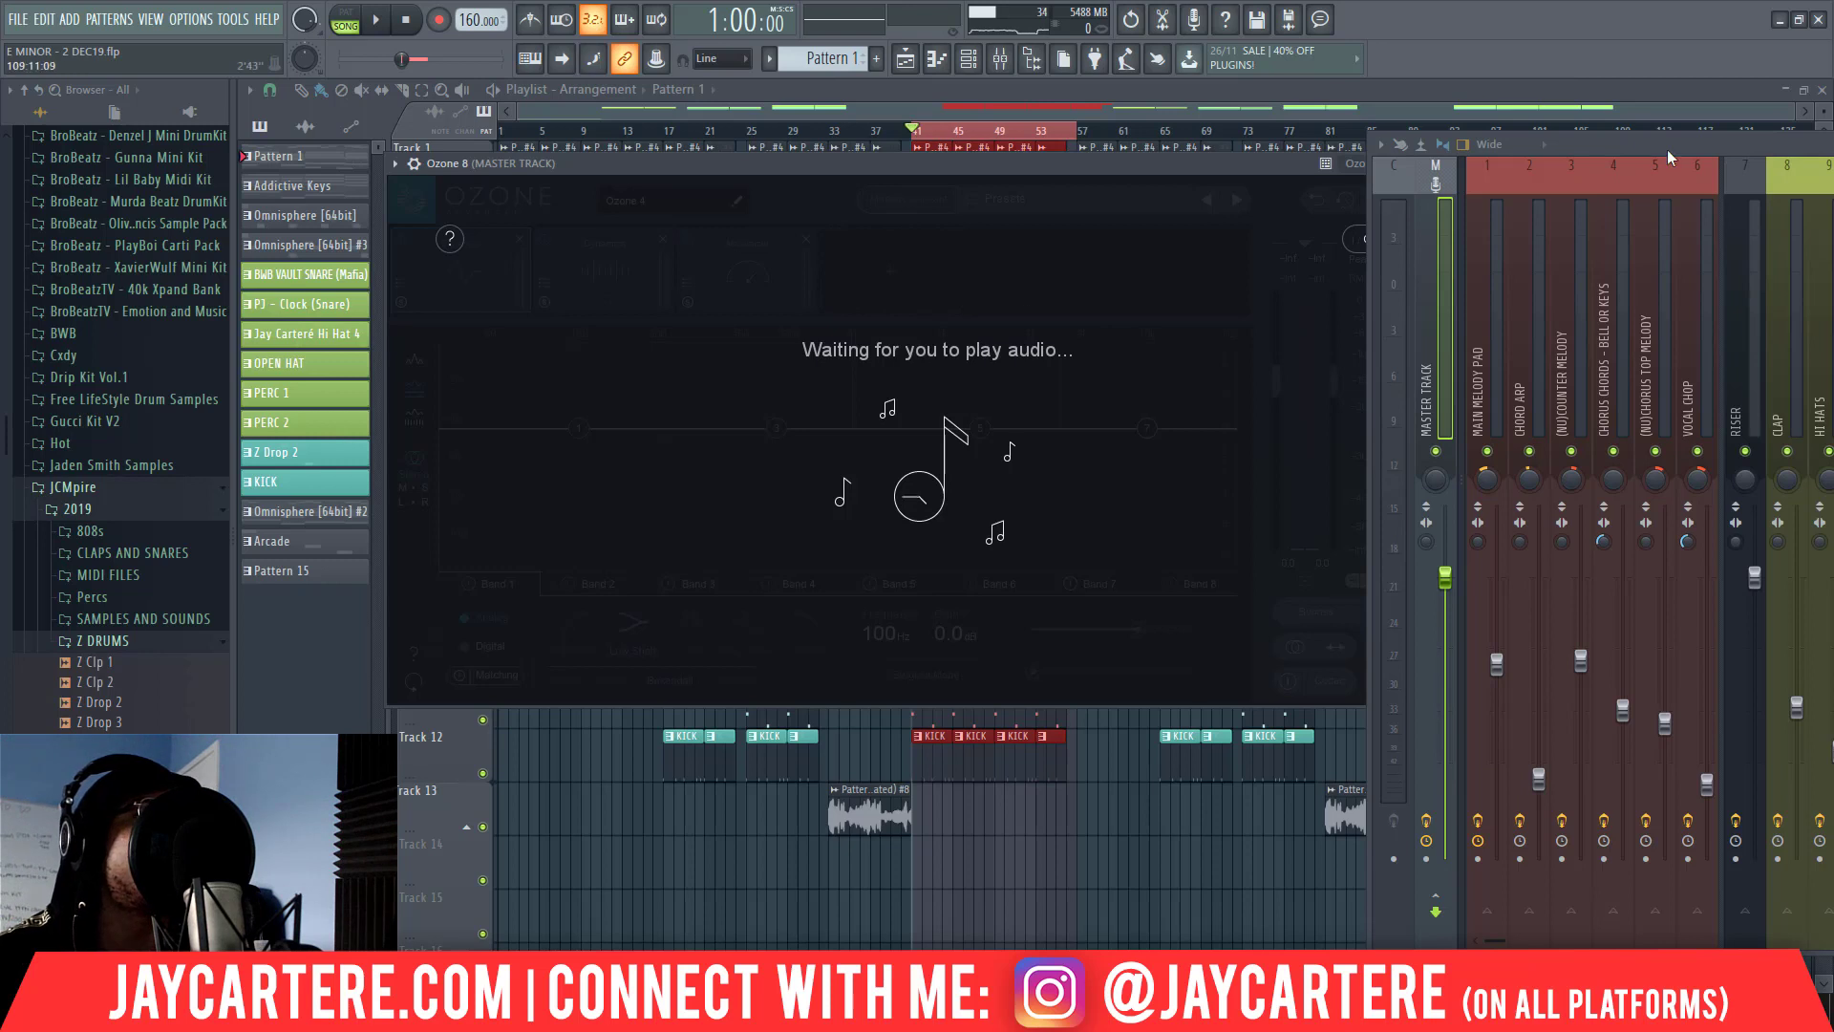
key("space")
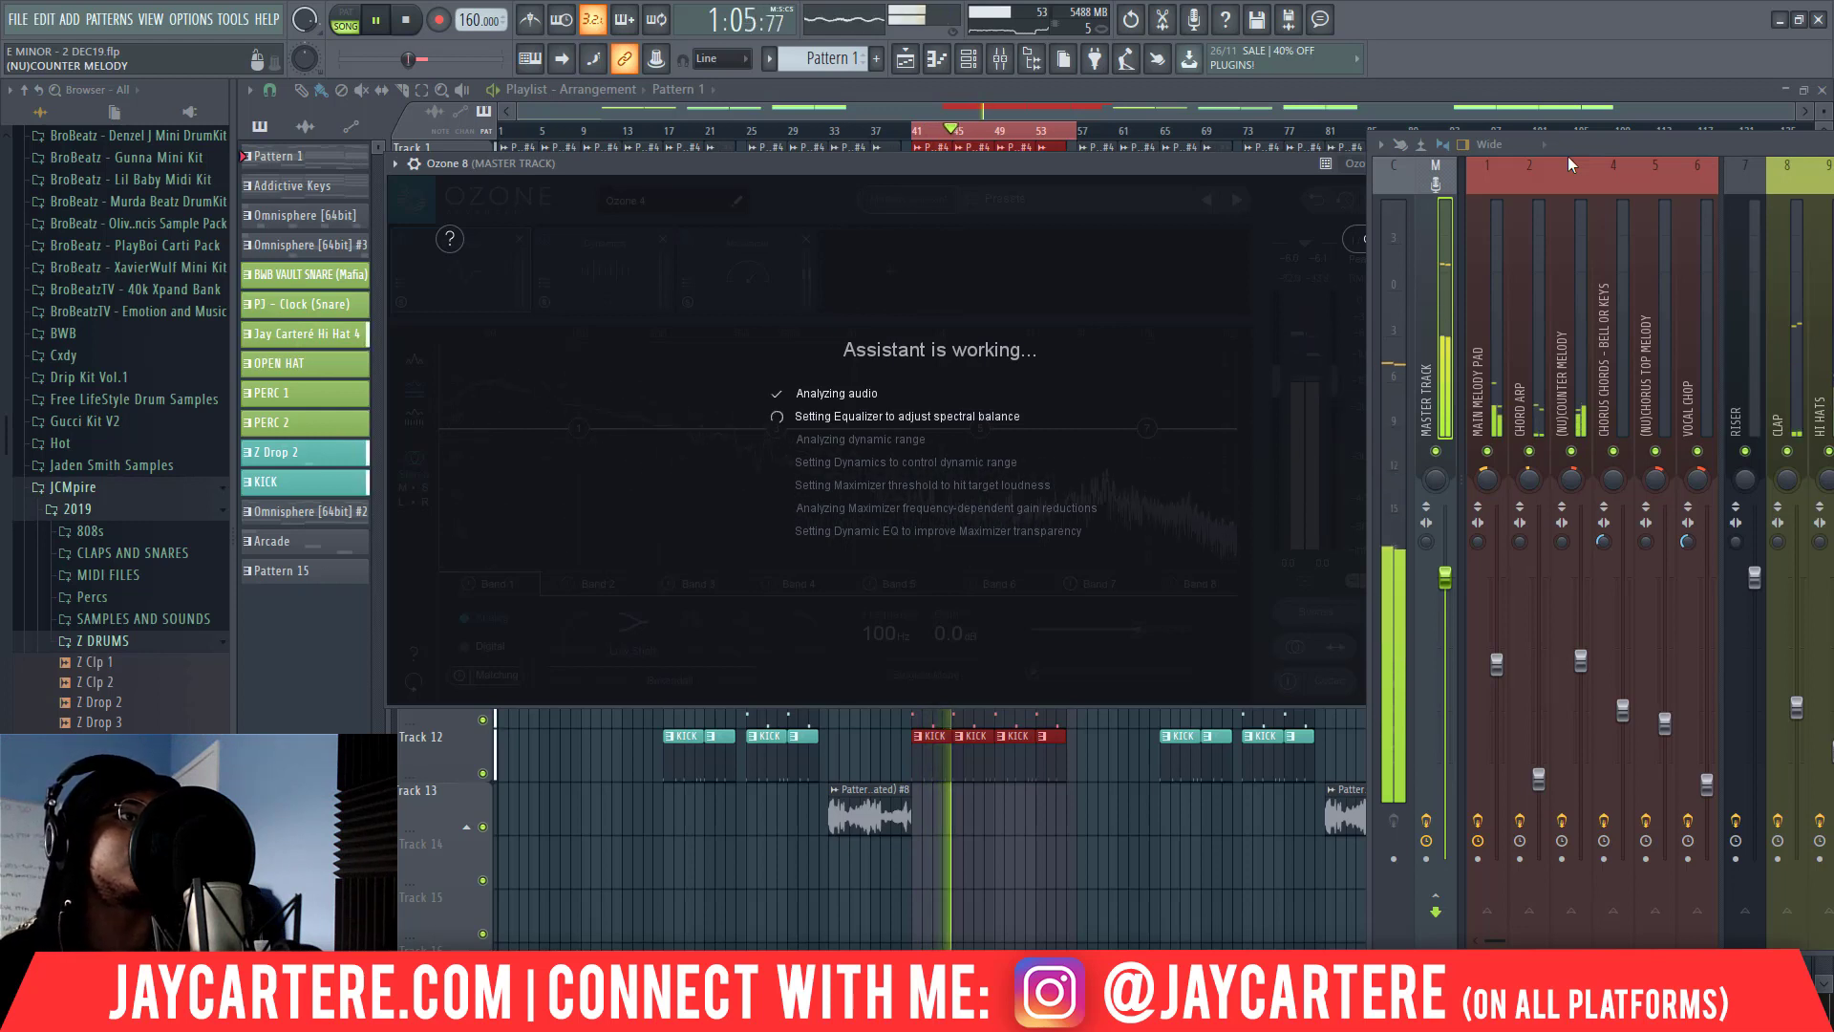
left_click(1423, 275)
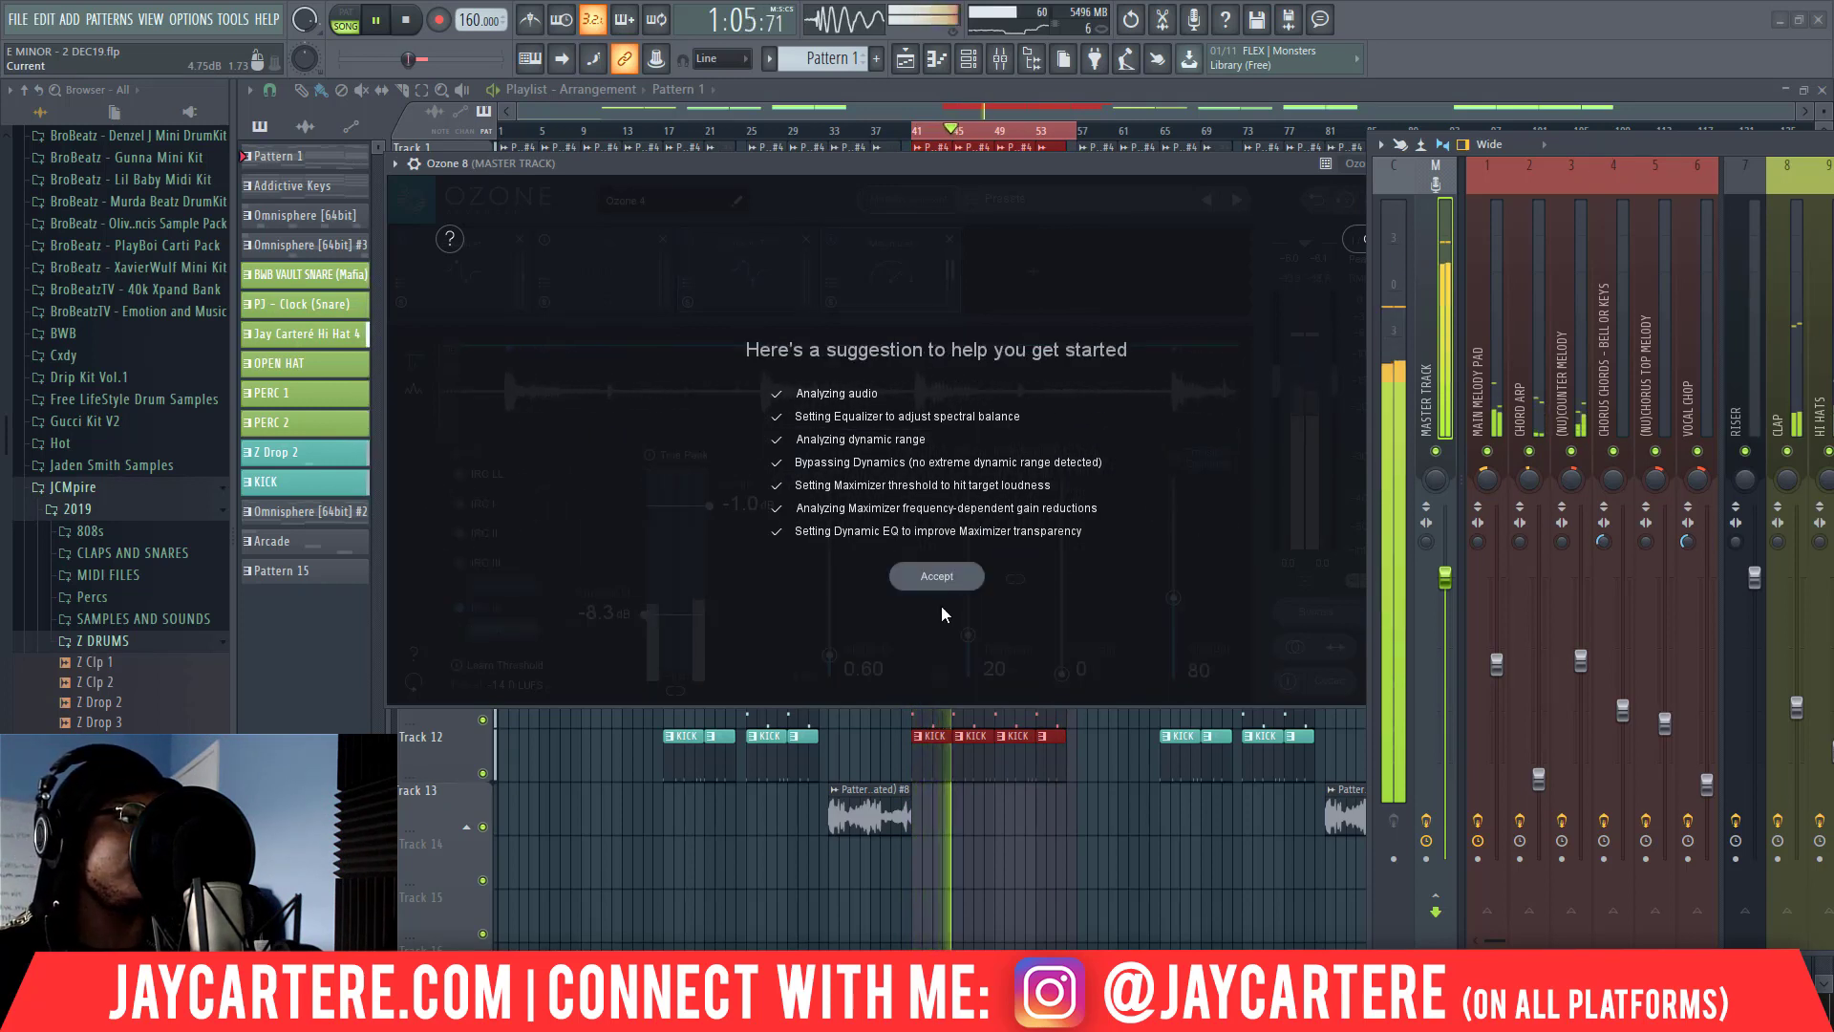
left_click(940, 576)
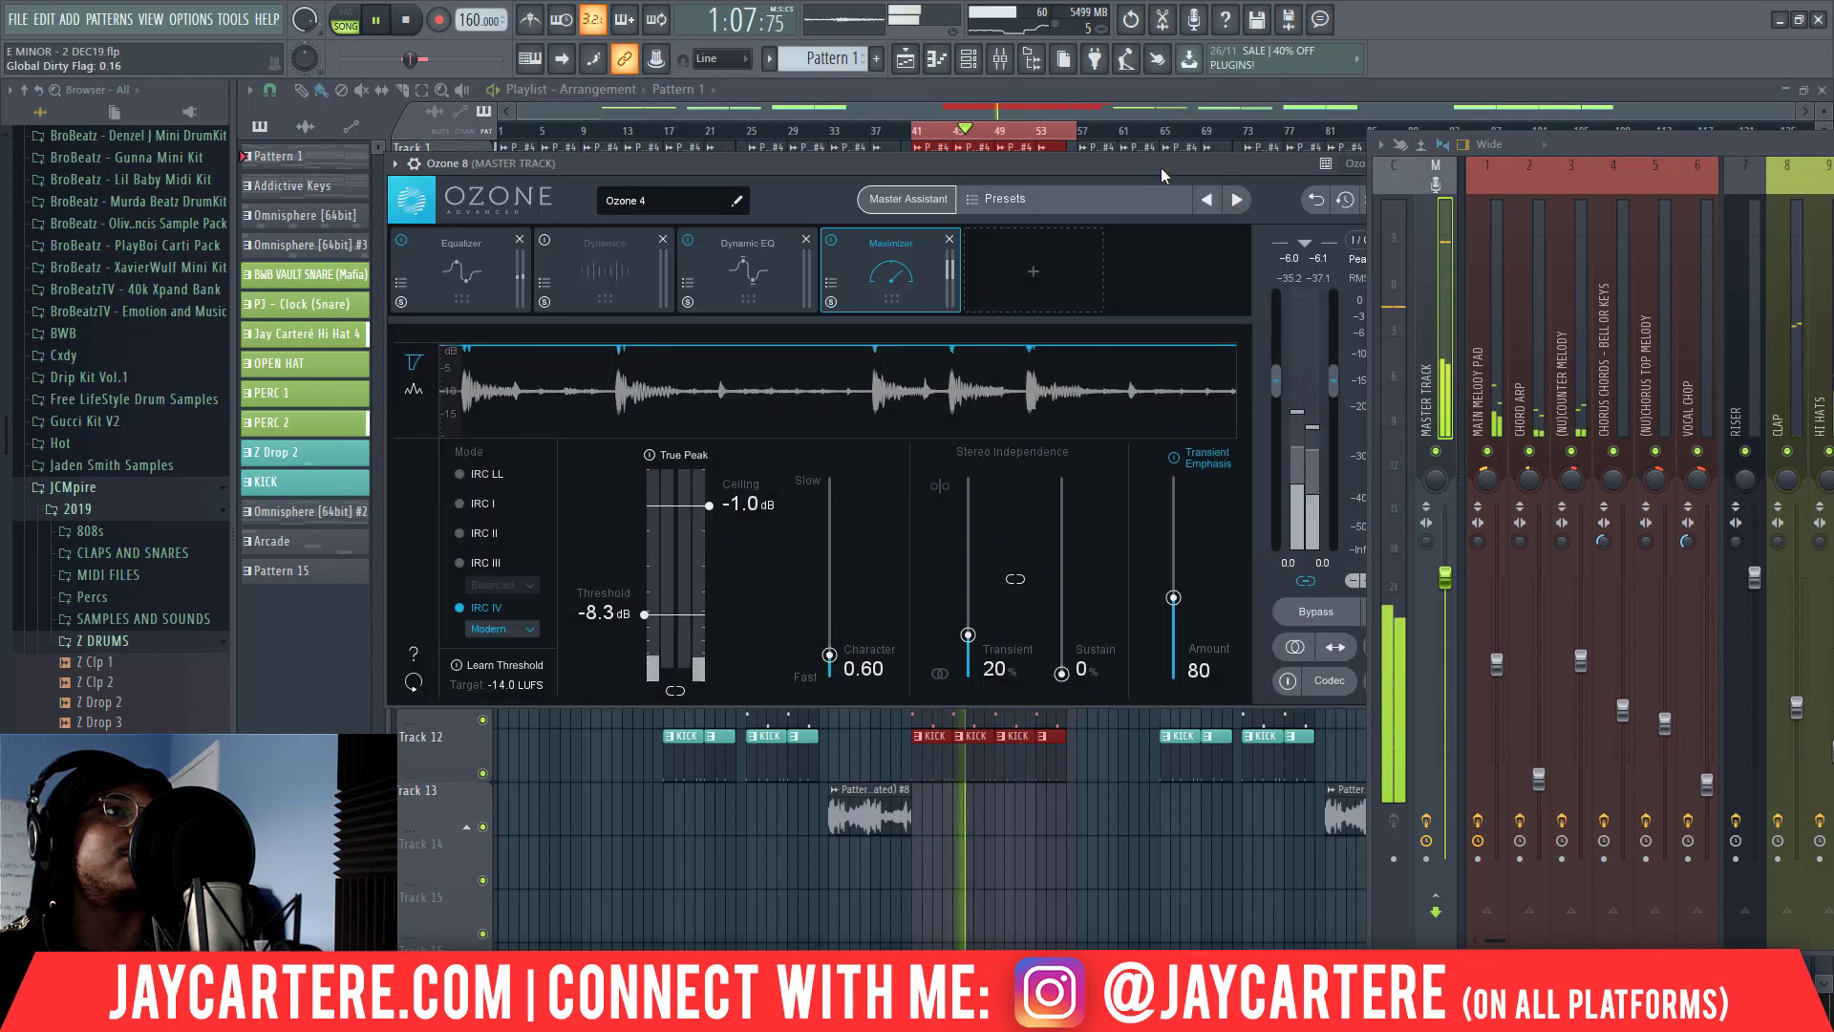
key("space")
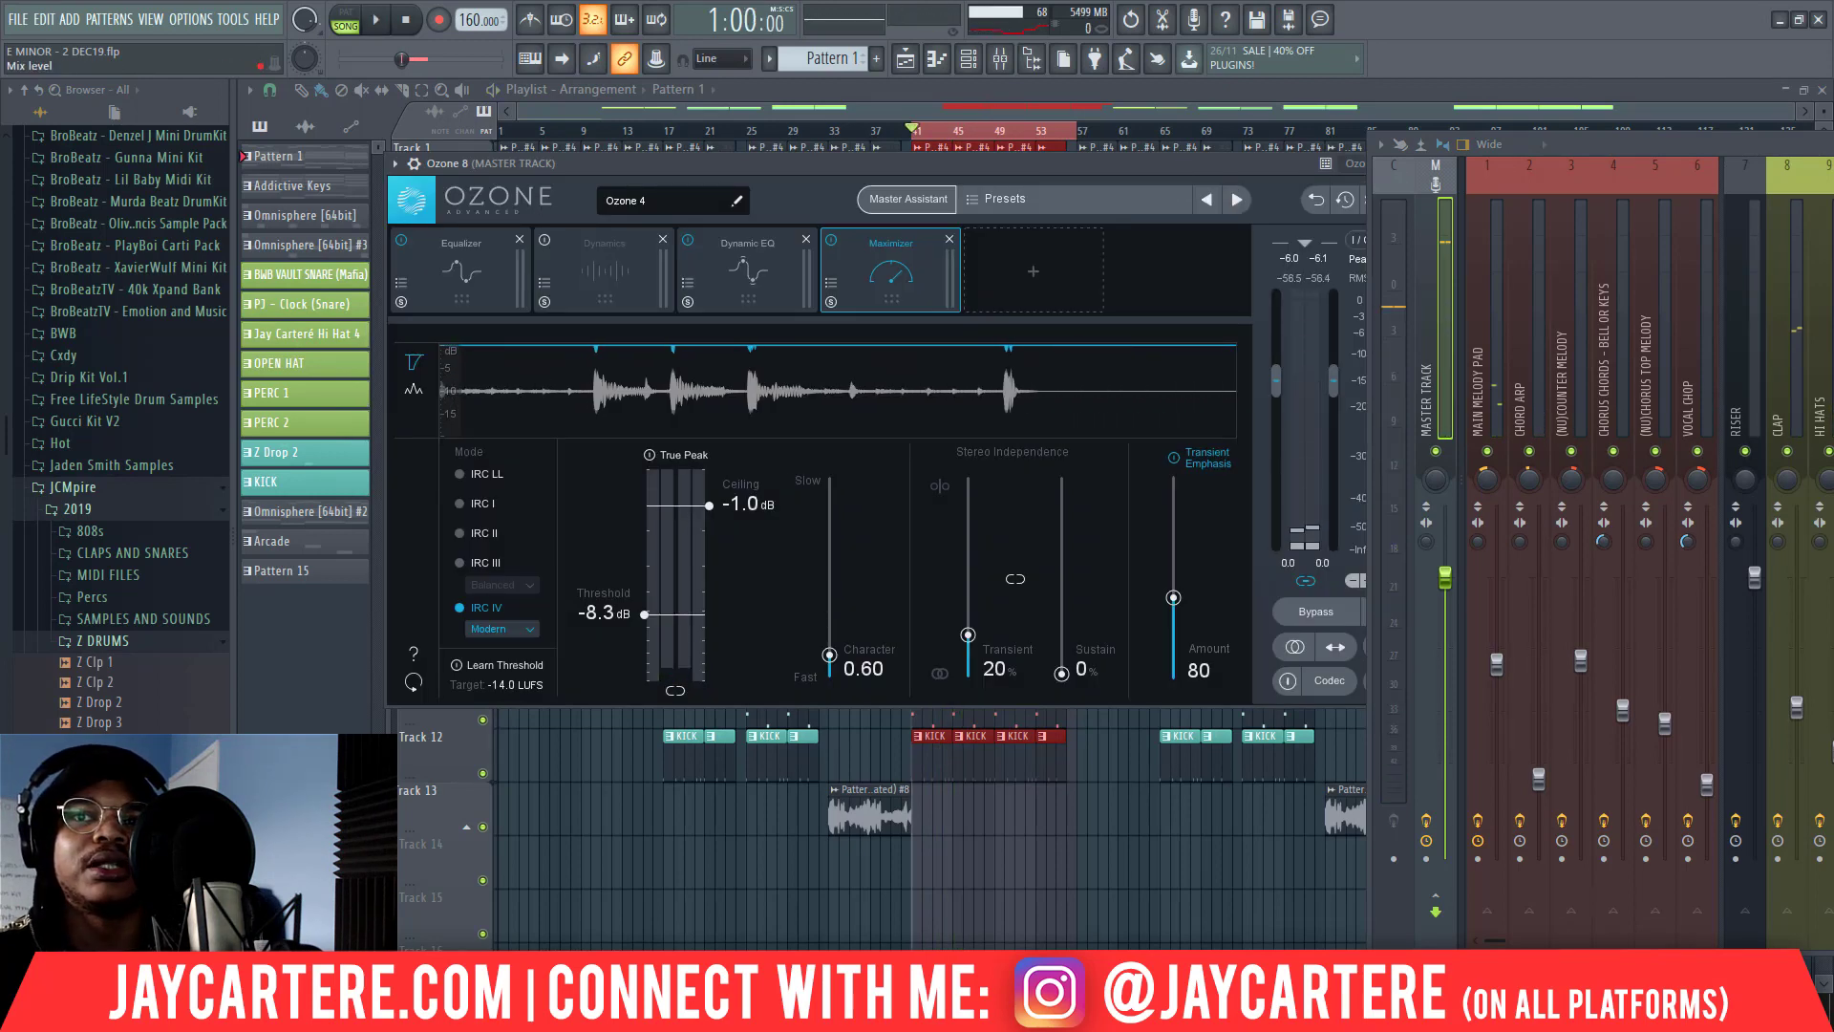
Replay the selected section to check the level on the master track, then stop playback
key("space")
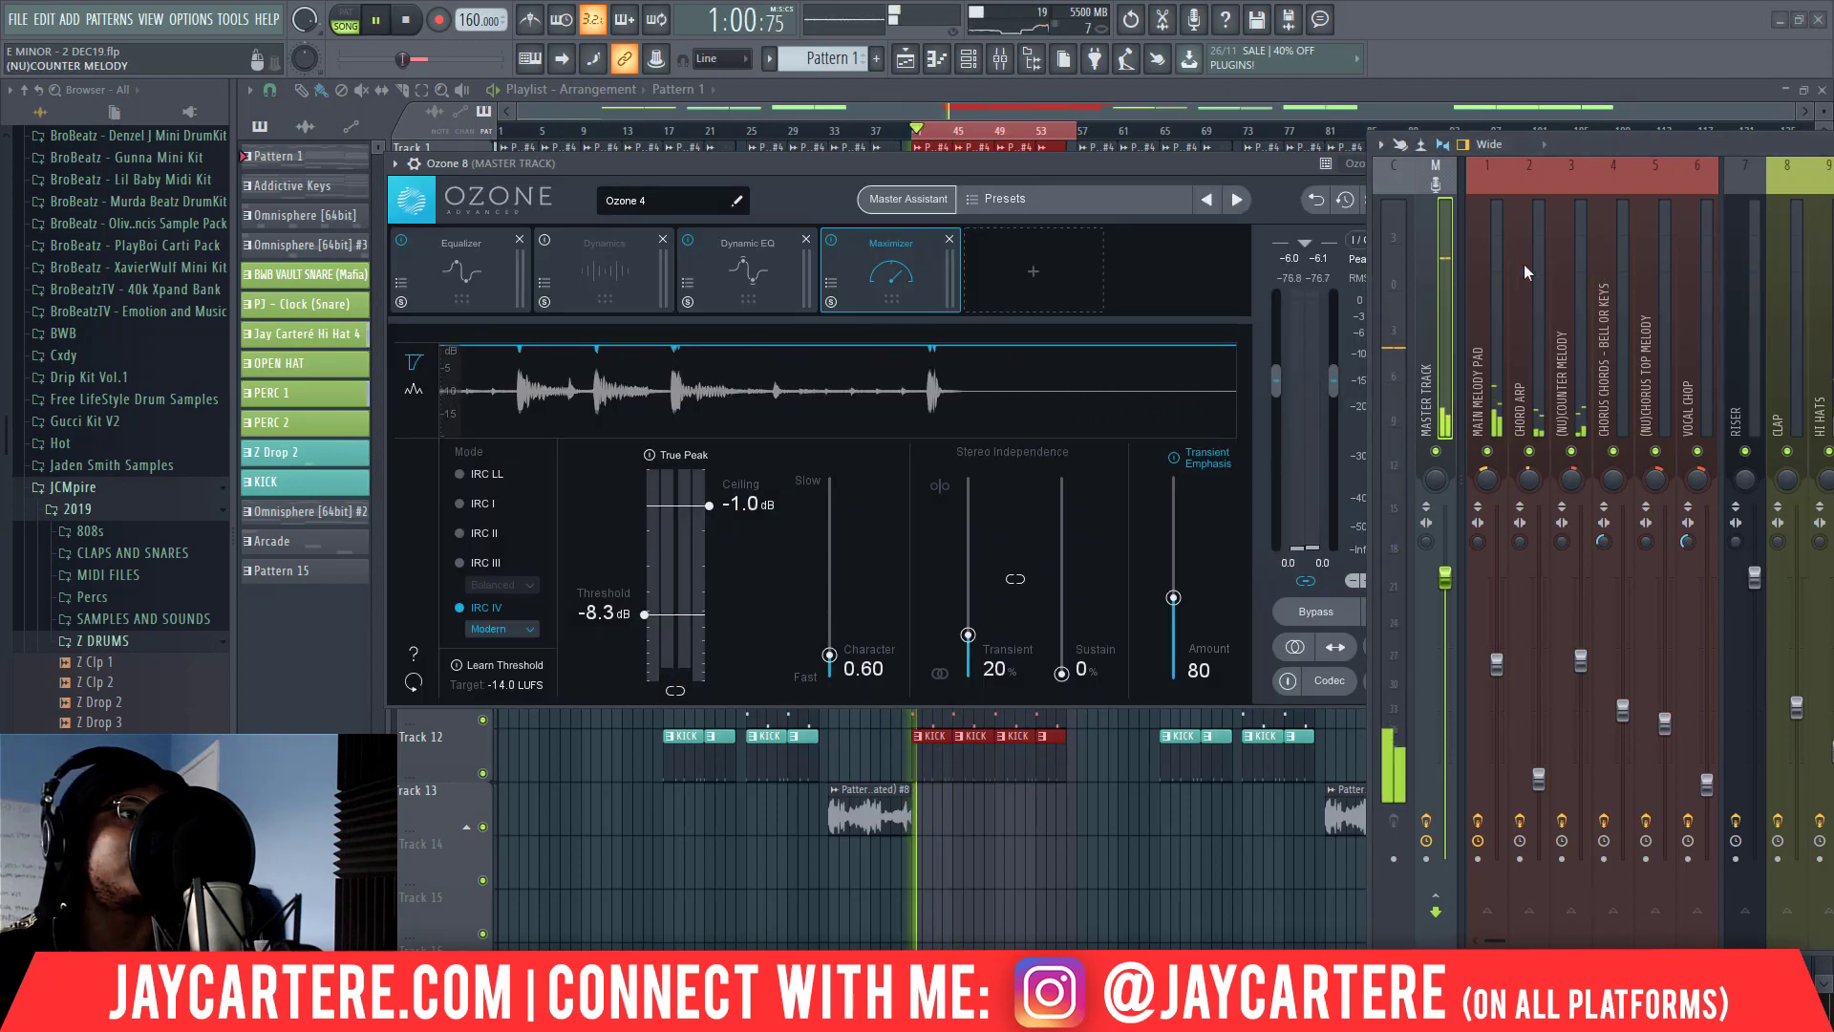
left_click(1428, 359)
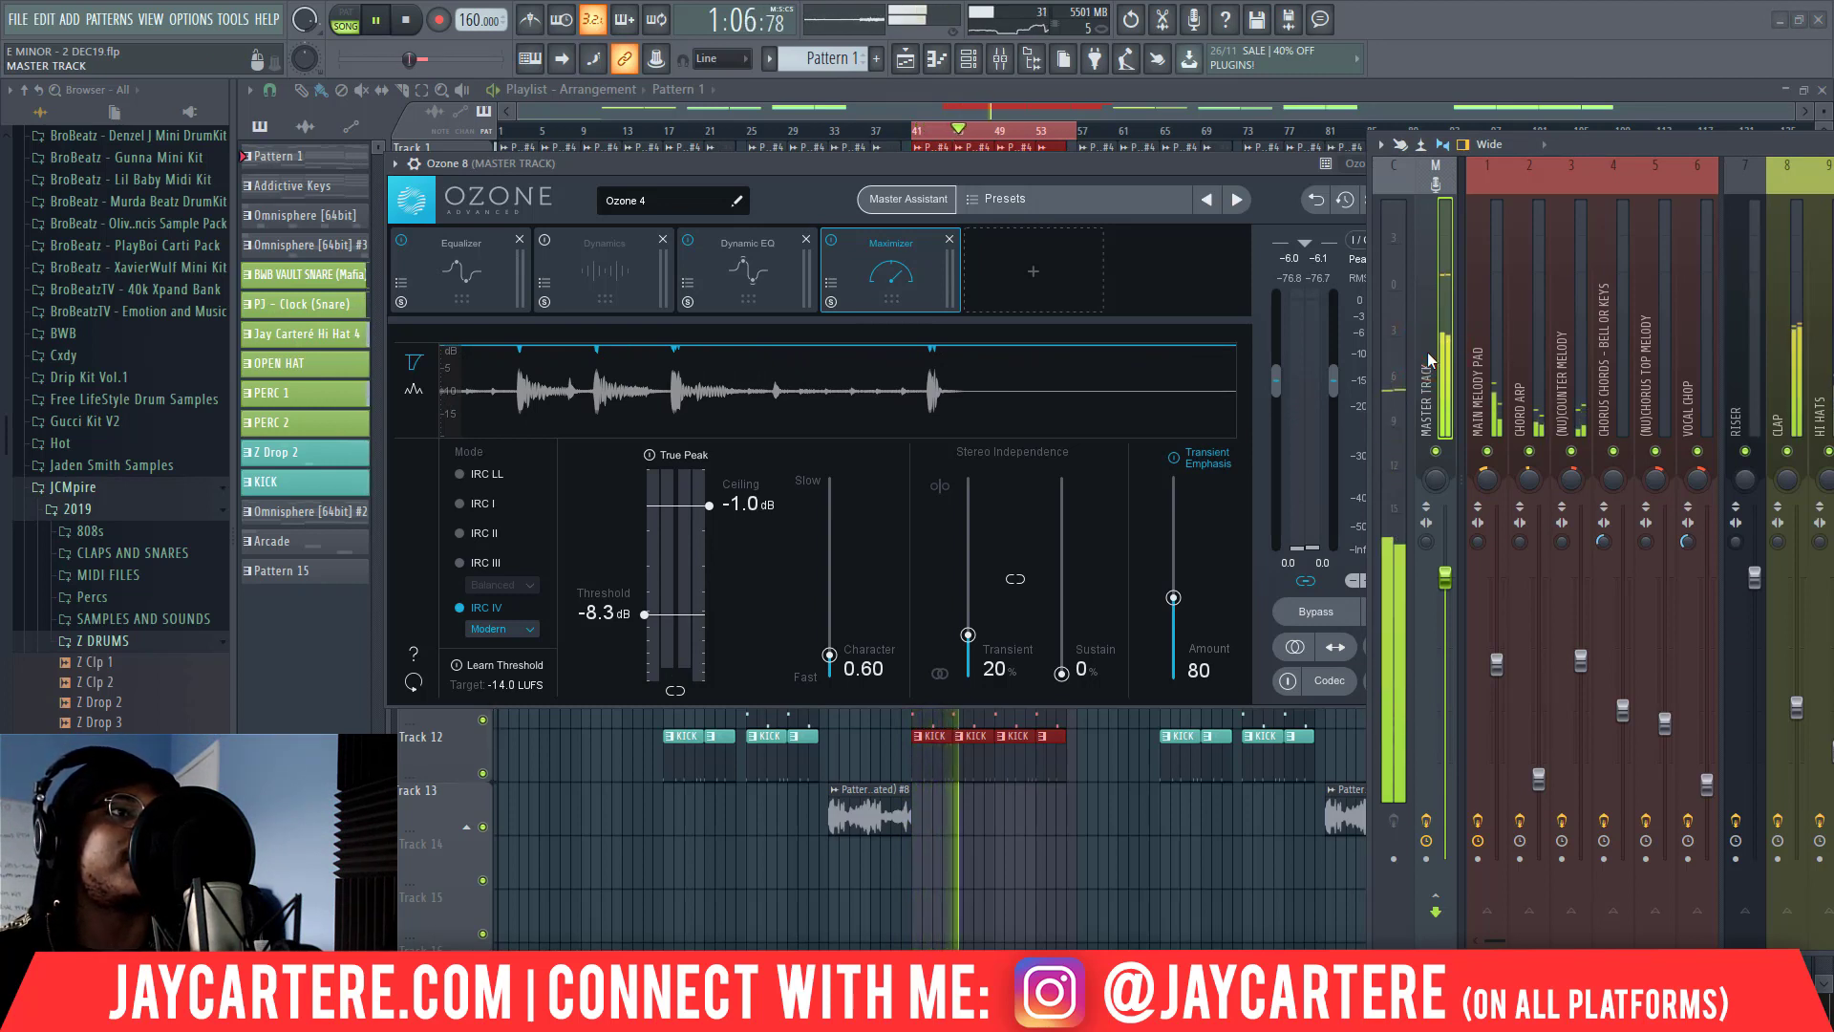
key("space")
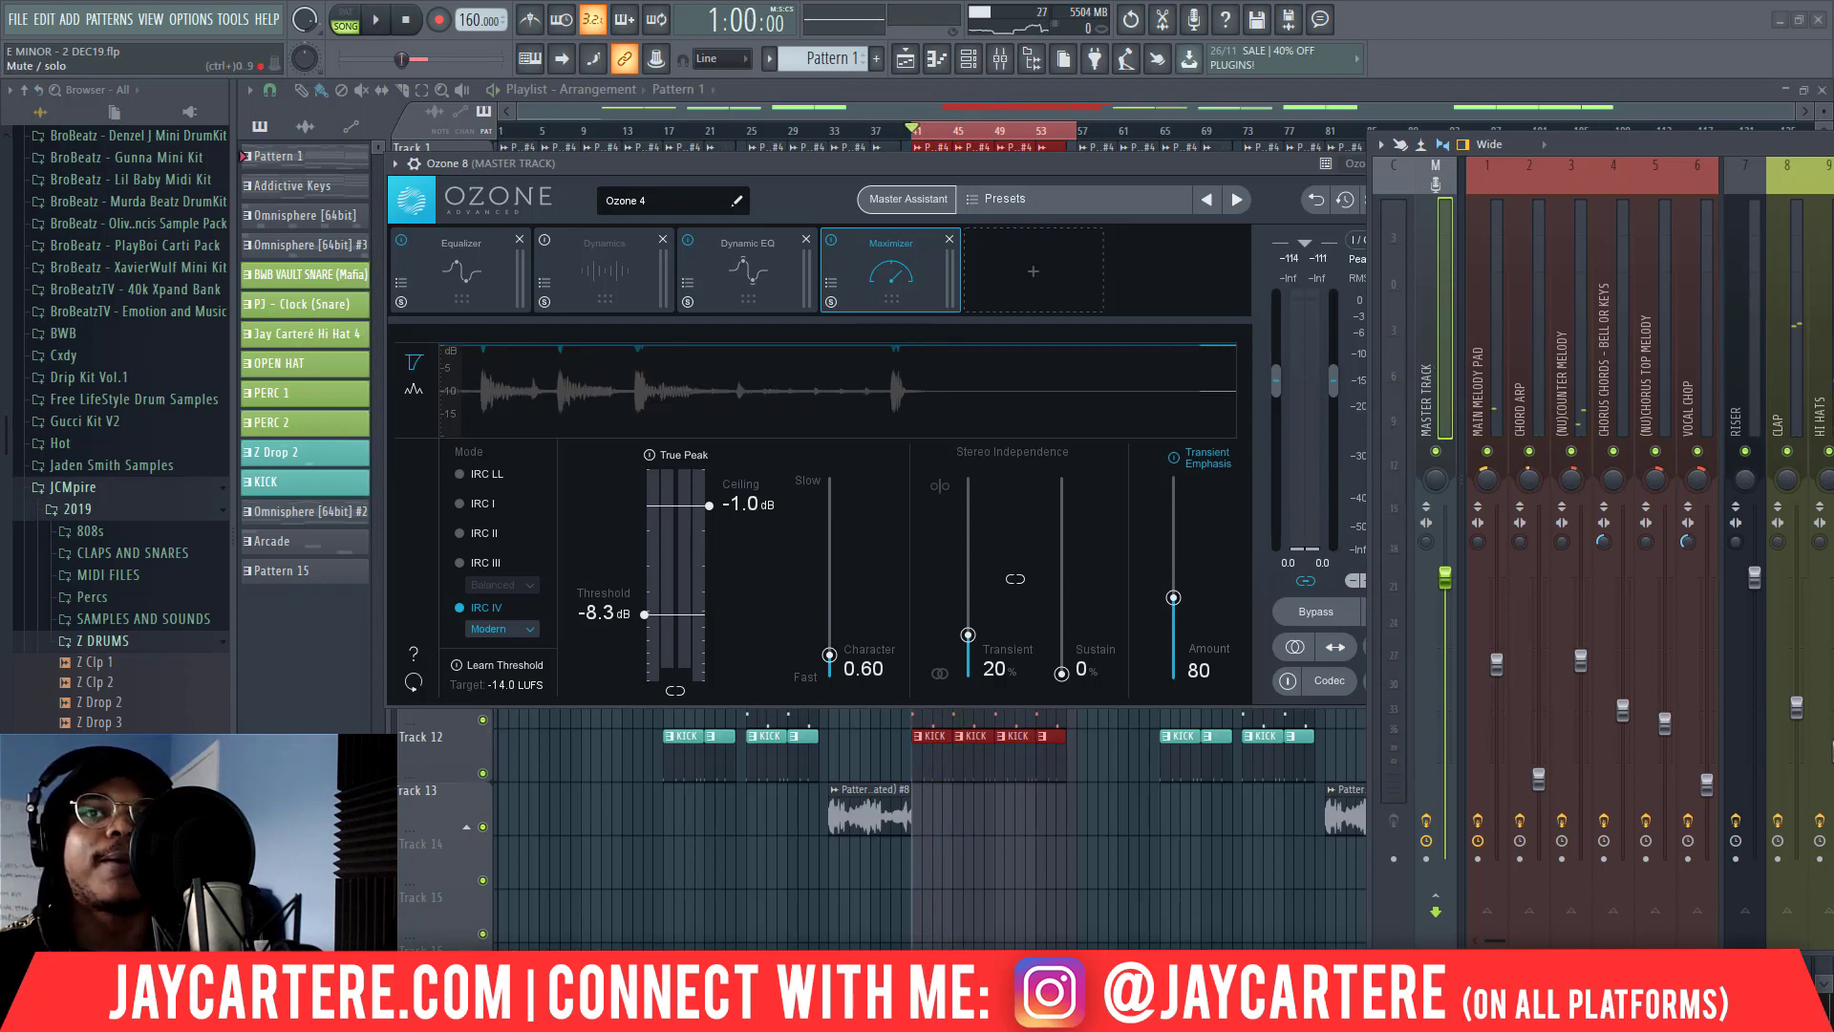
Clear the mixer out of view and reposition the Ozone 8 window over the playlist
left_click_drag(1001, 170, 976, 170)
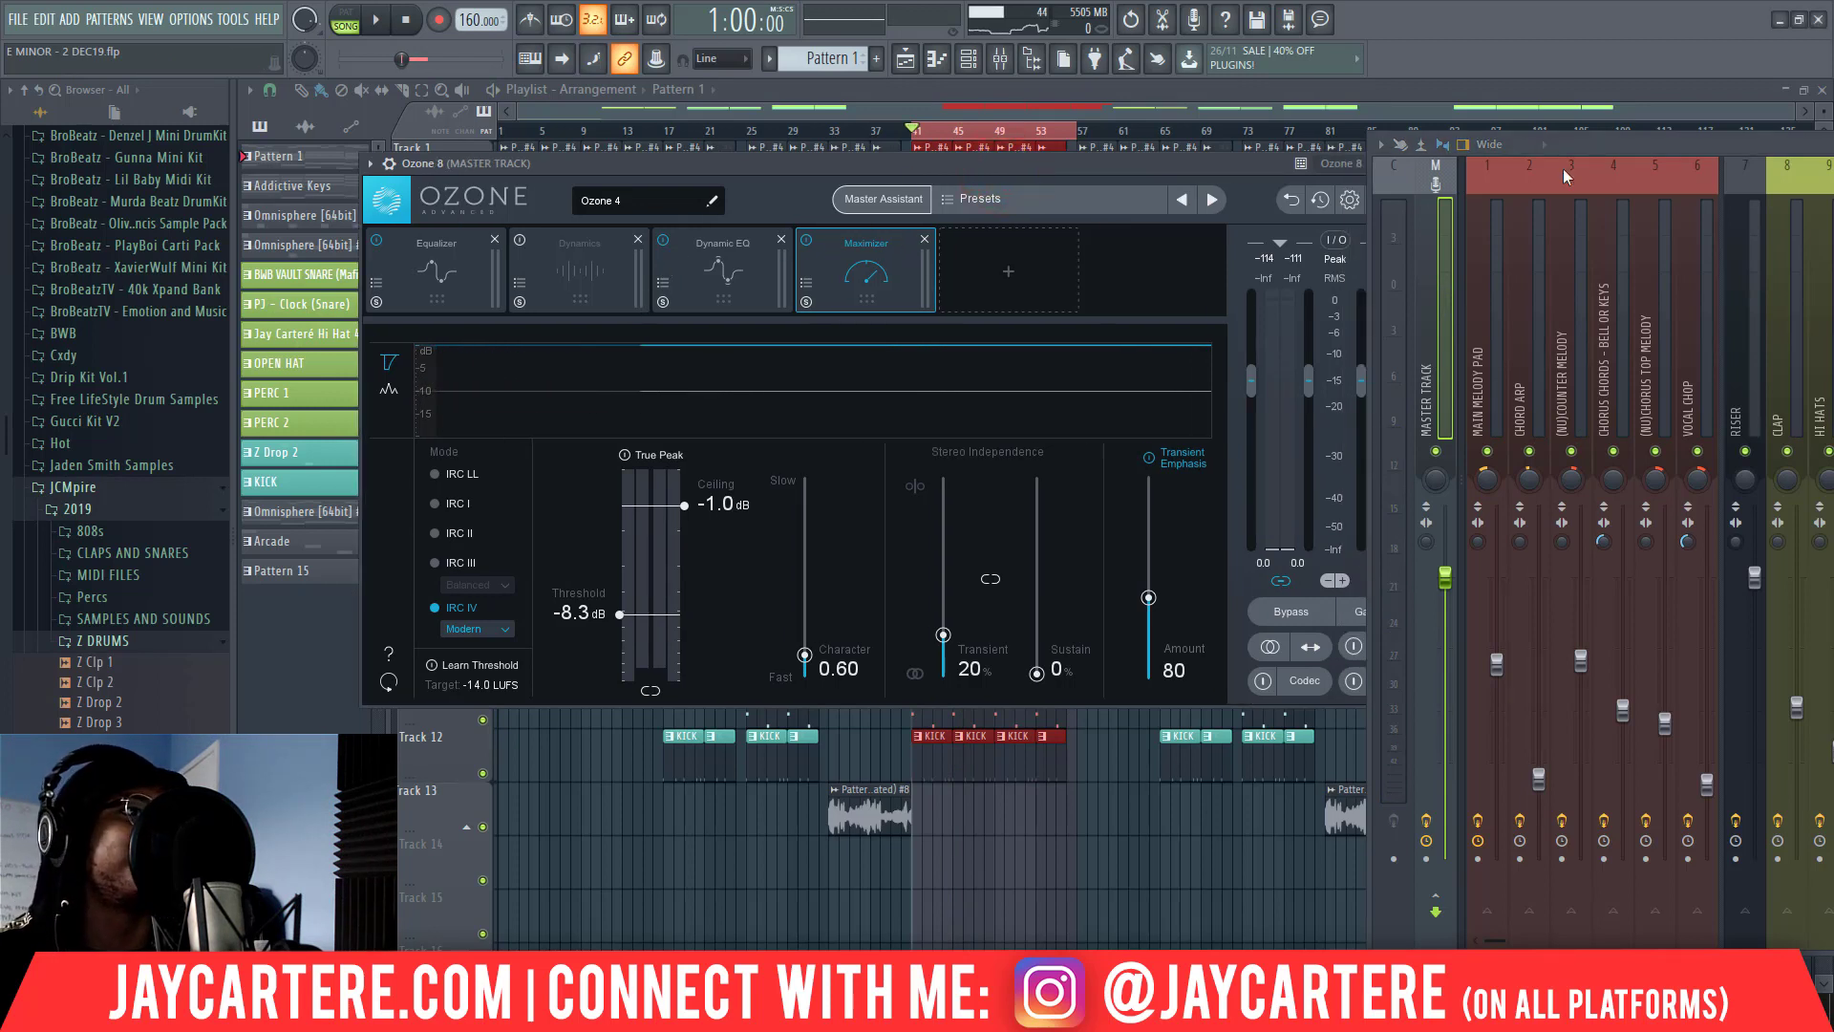
left_click(1621, 140)
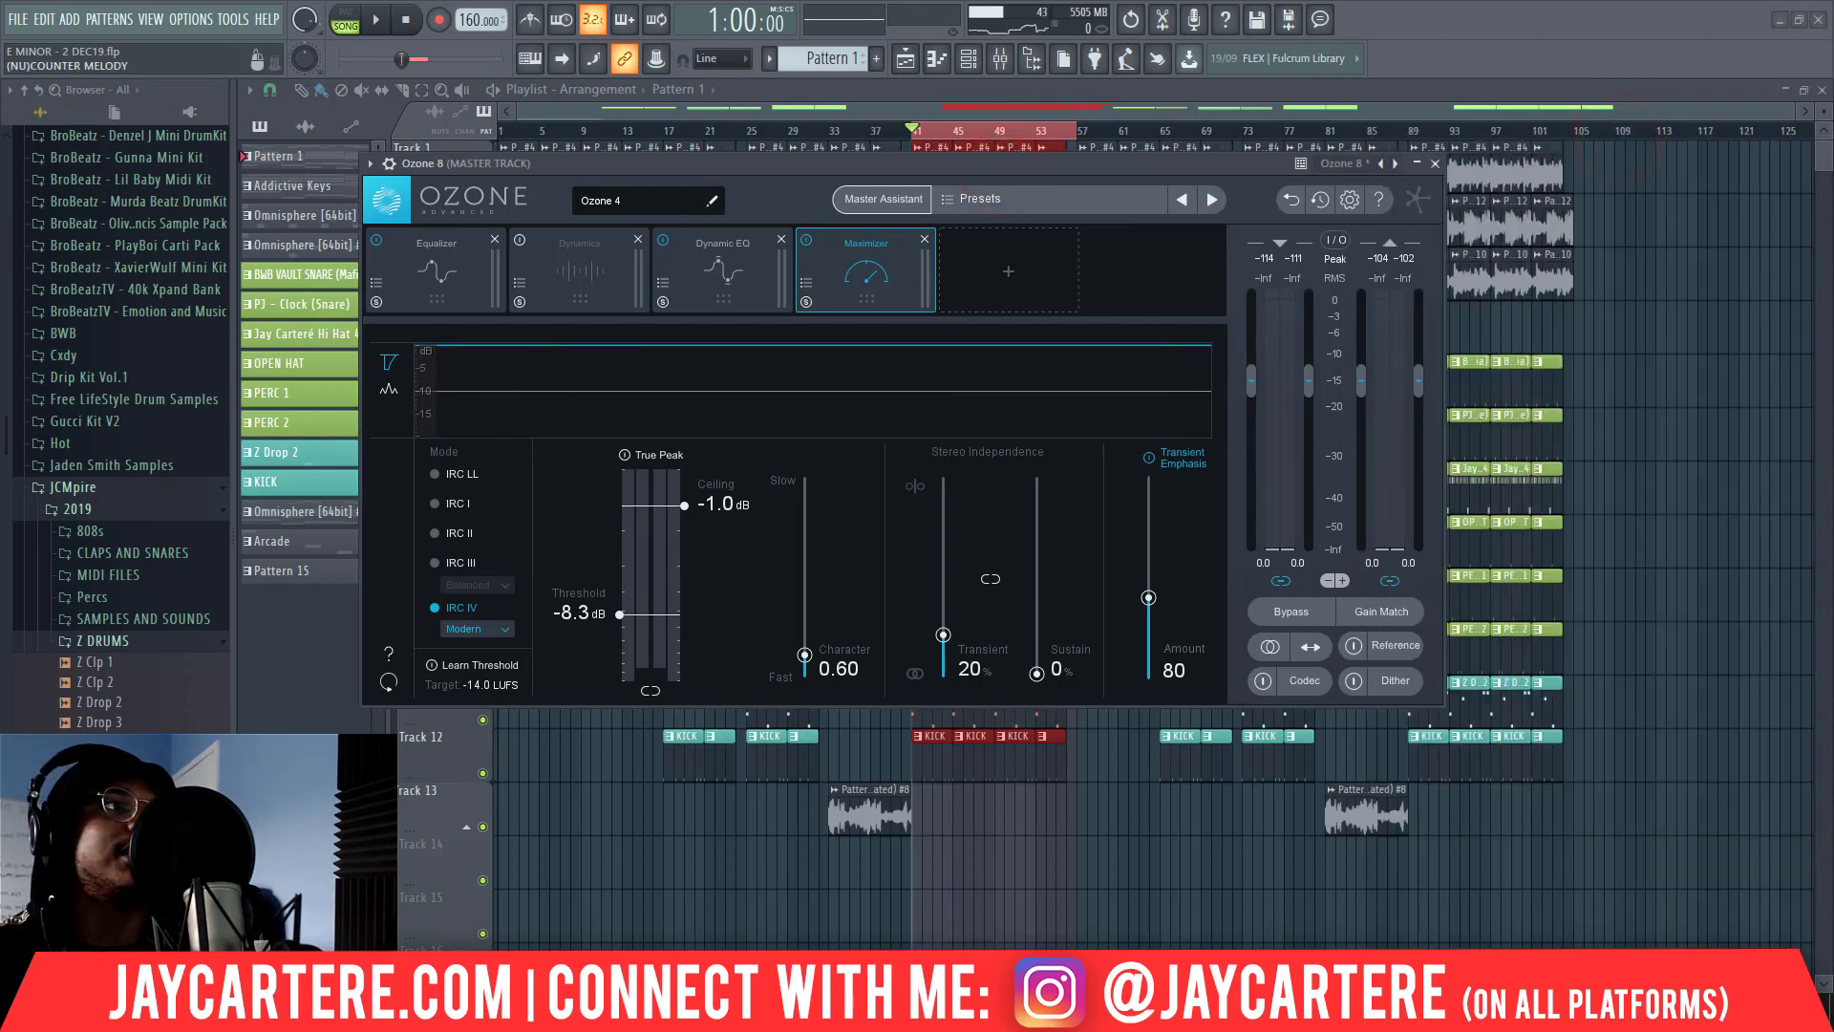
left_click_drag(880, 176, 931, 157)
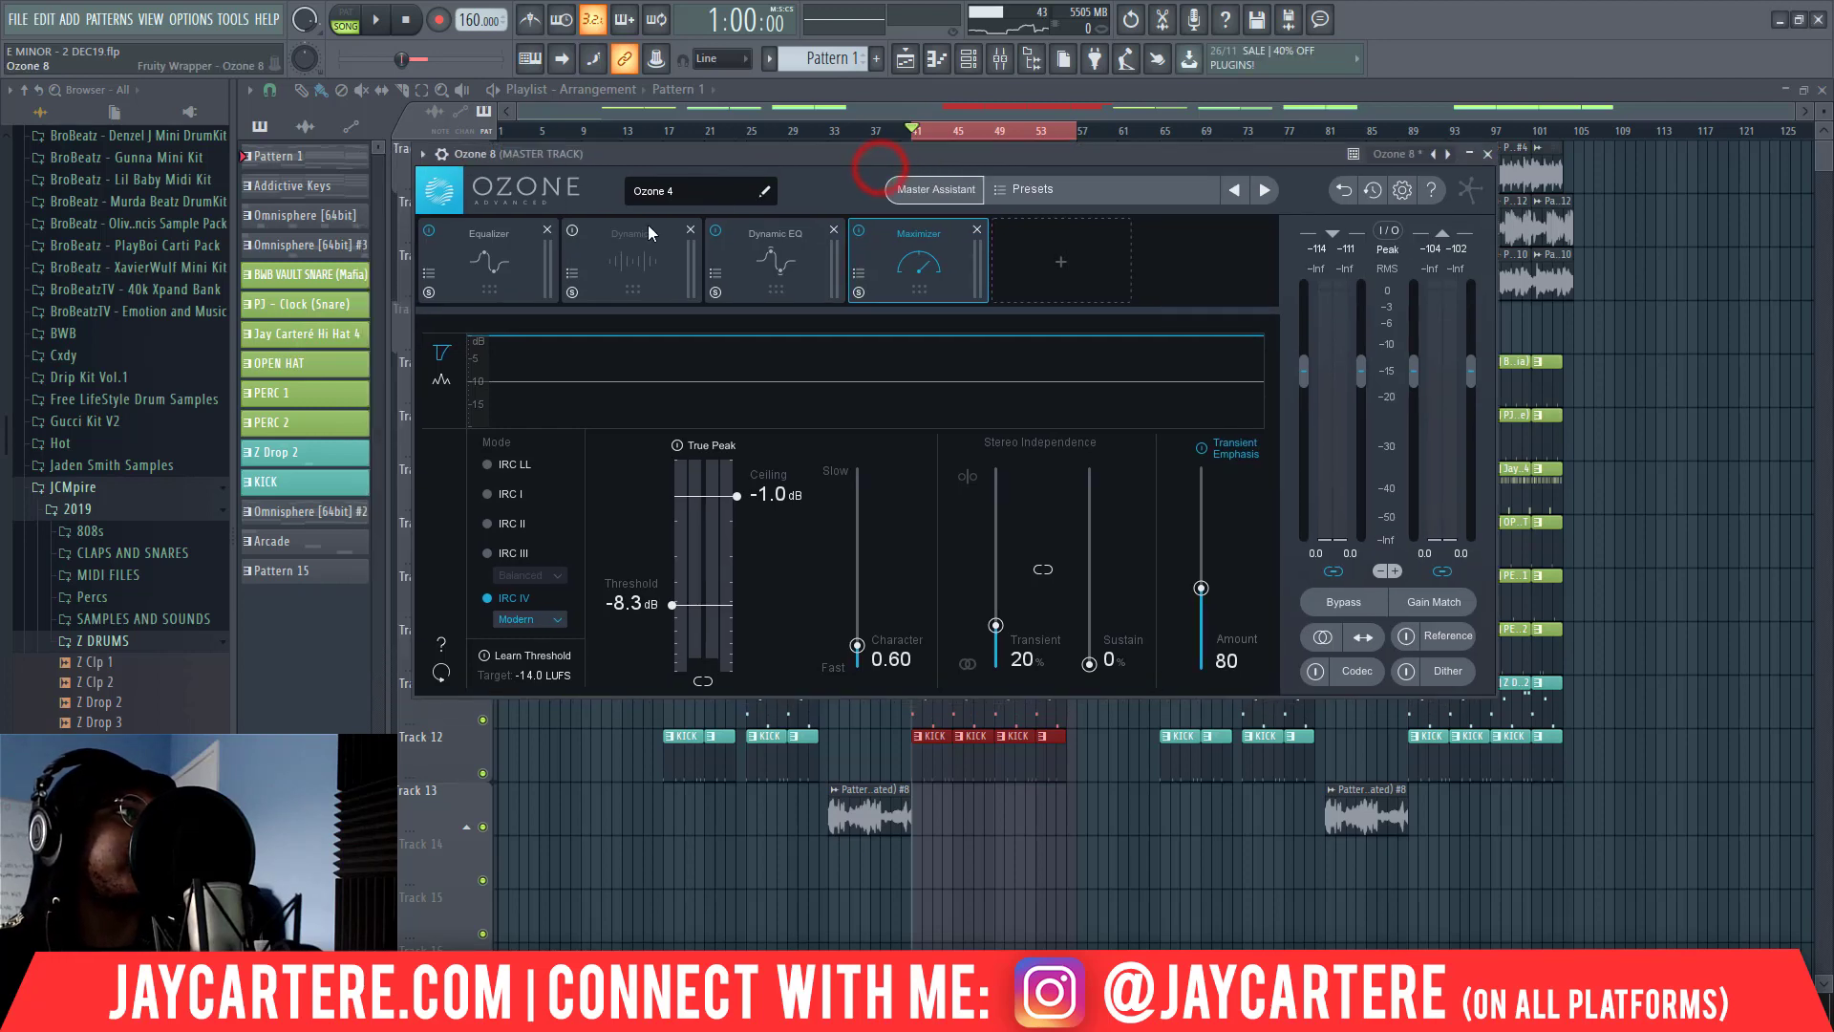
Play the selected section while examining Ozone's Equalizer, Dynamics, Dynamic EQ and Maximizer modules, then stop playback
left_click(531, 251)
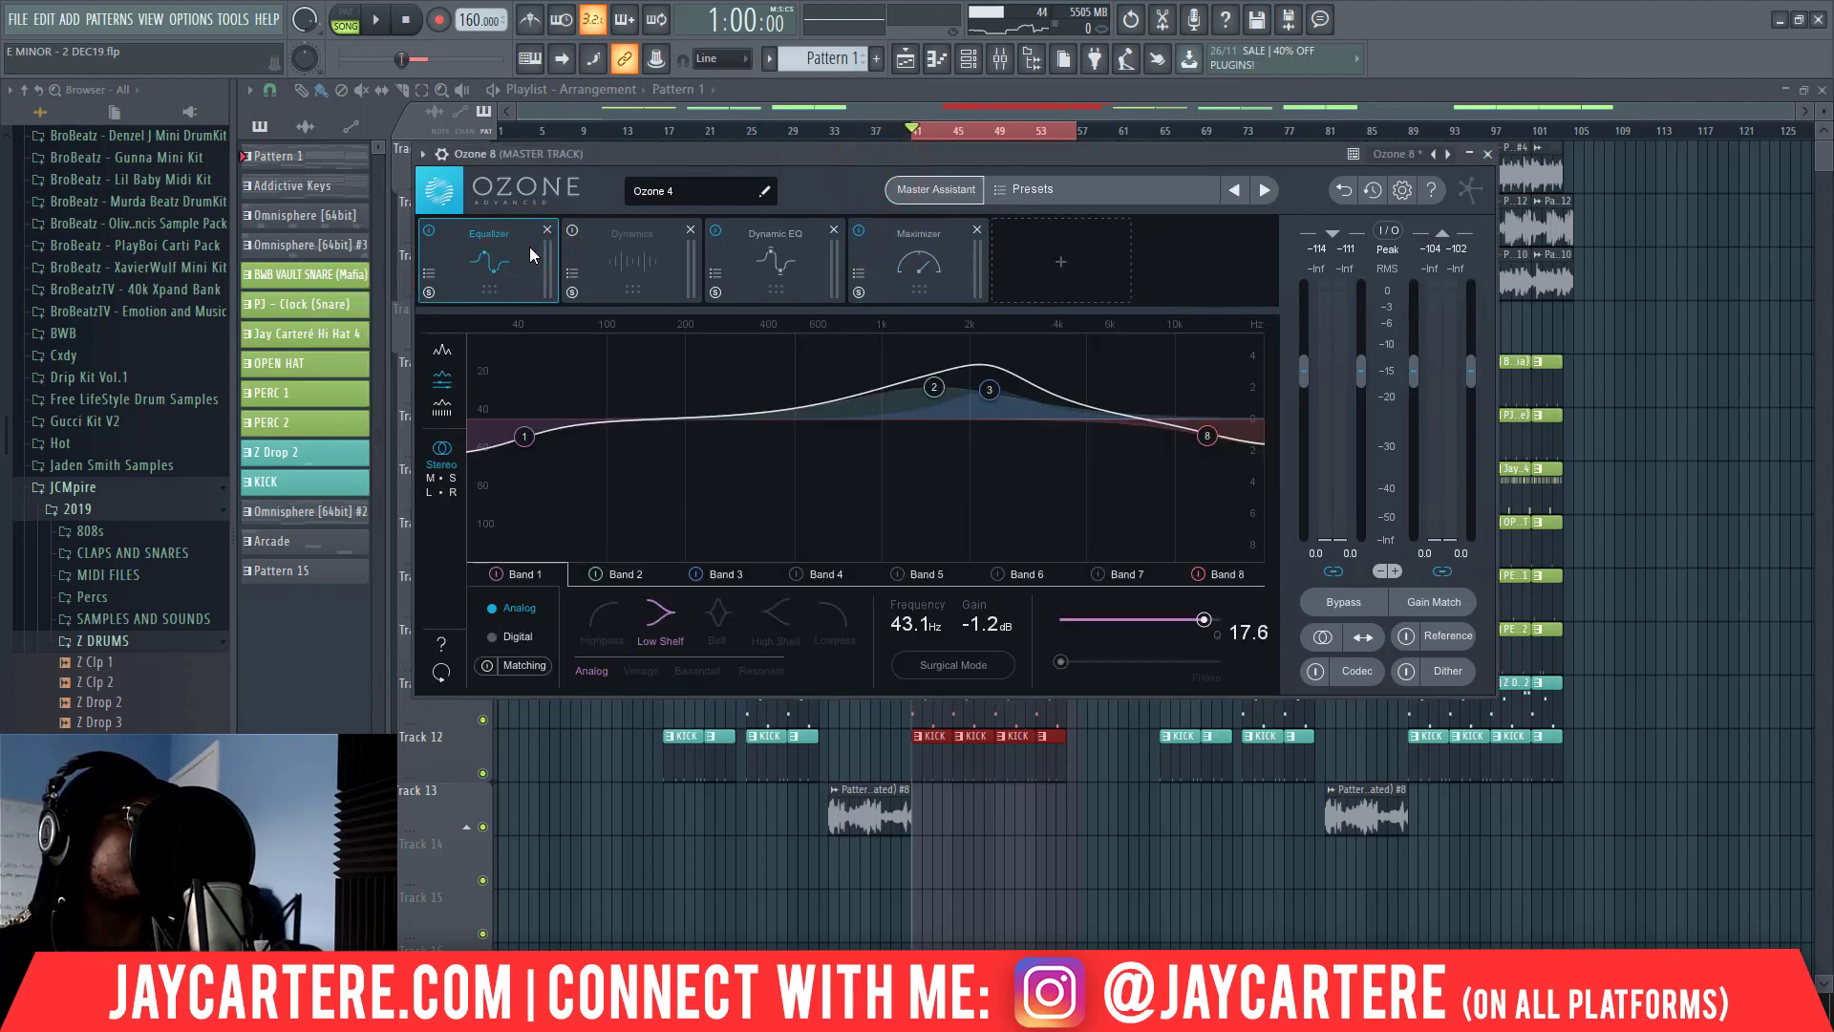
key("space")
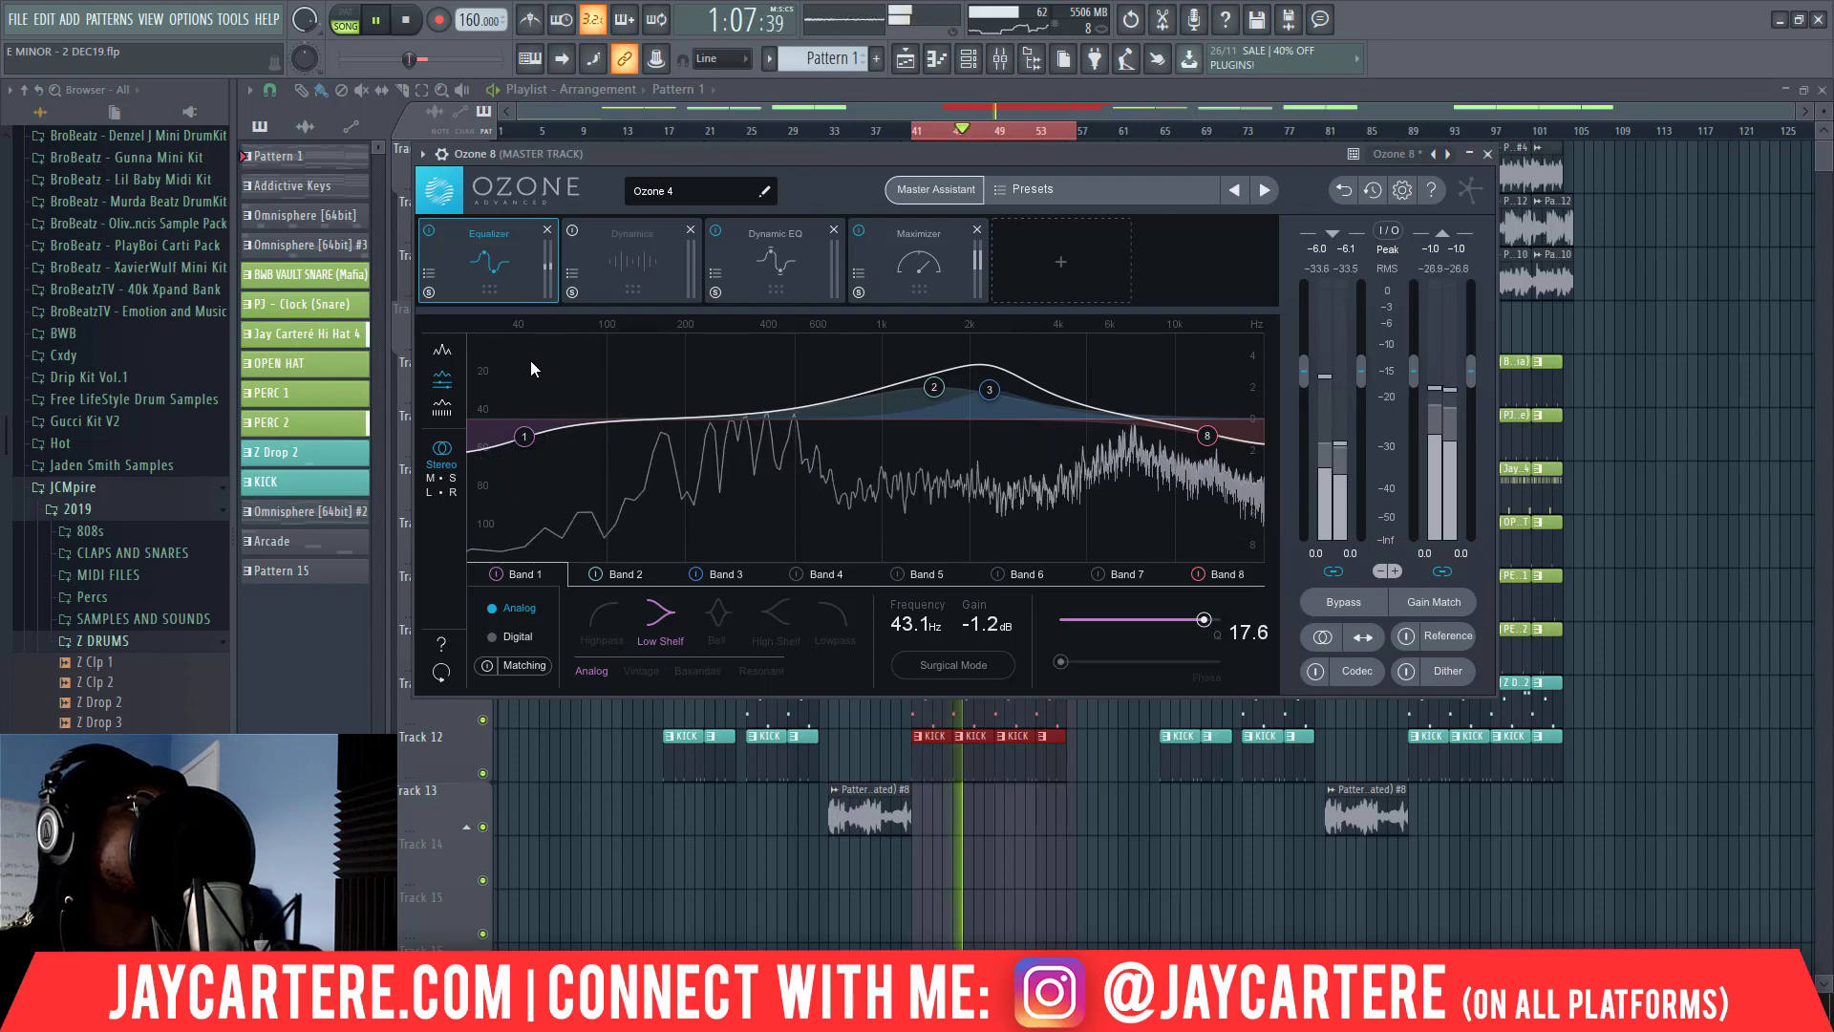
left_click(600, 252)
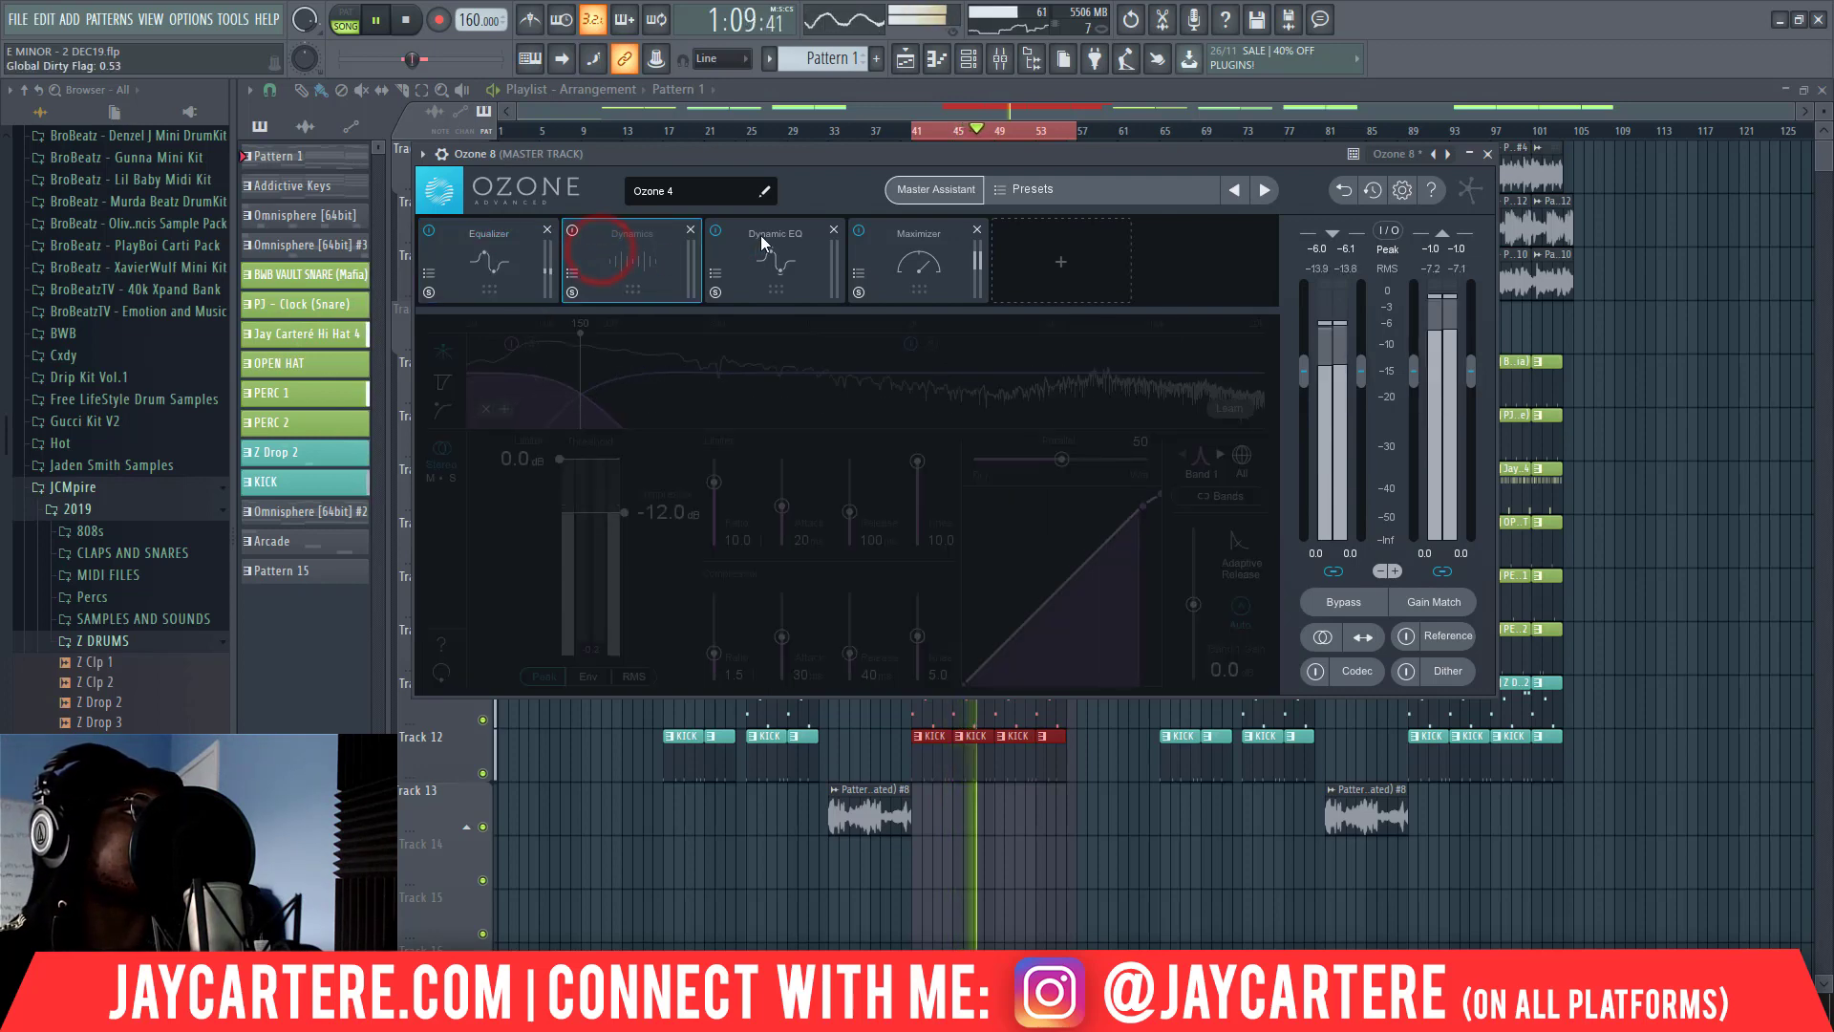
left_click(734, 250)
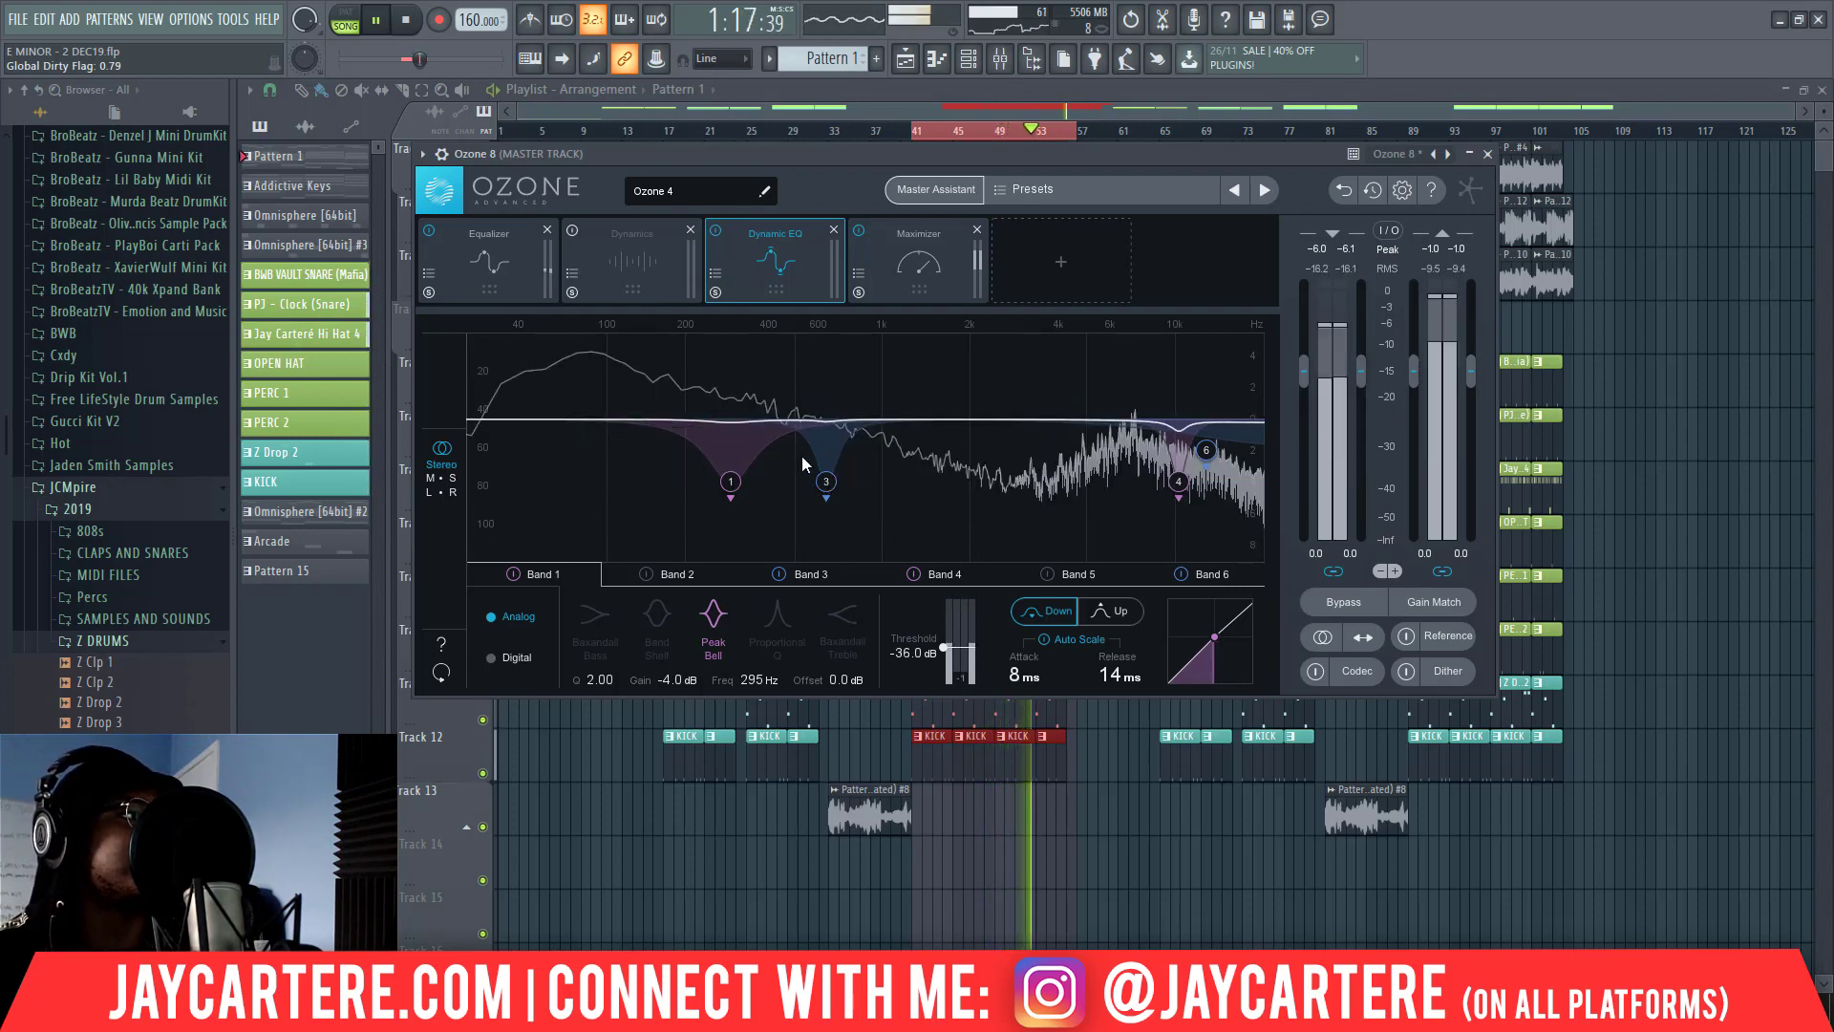
left_click(877, 252)
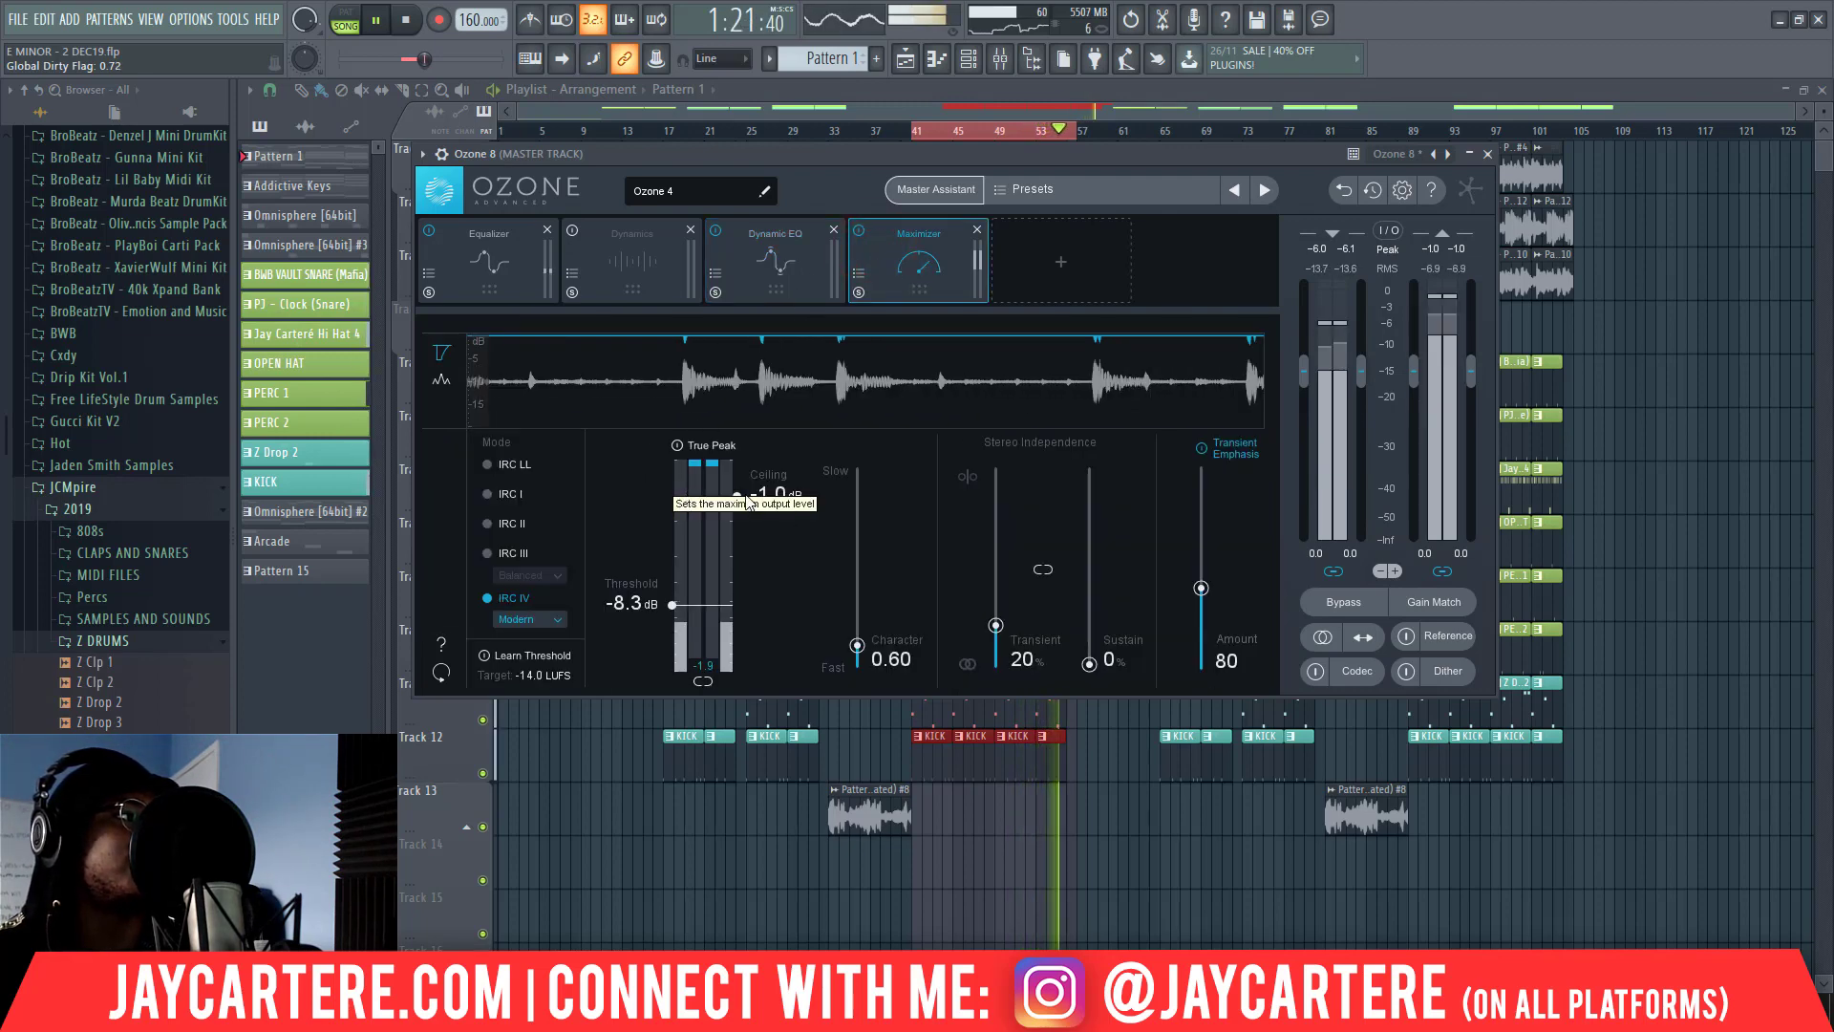
key("space")
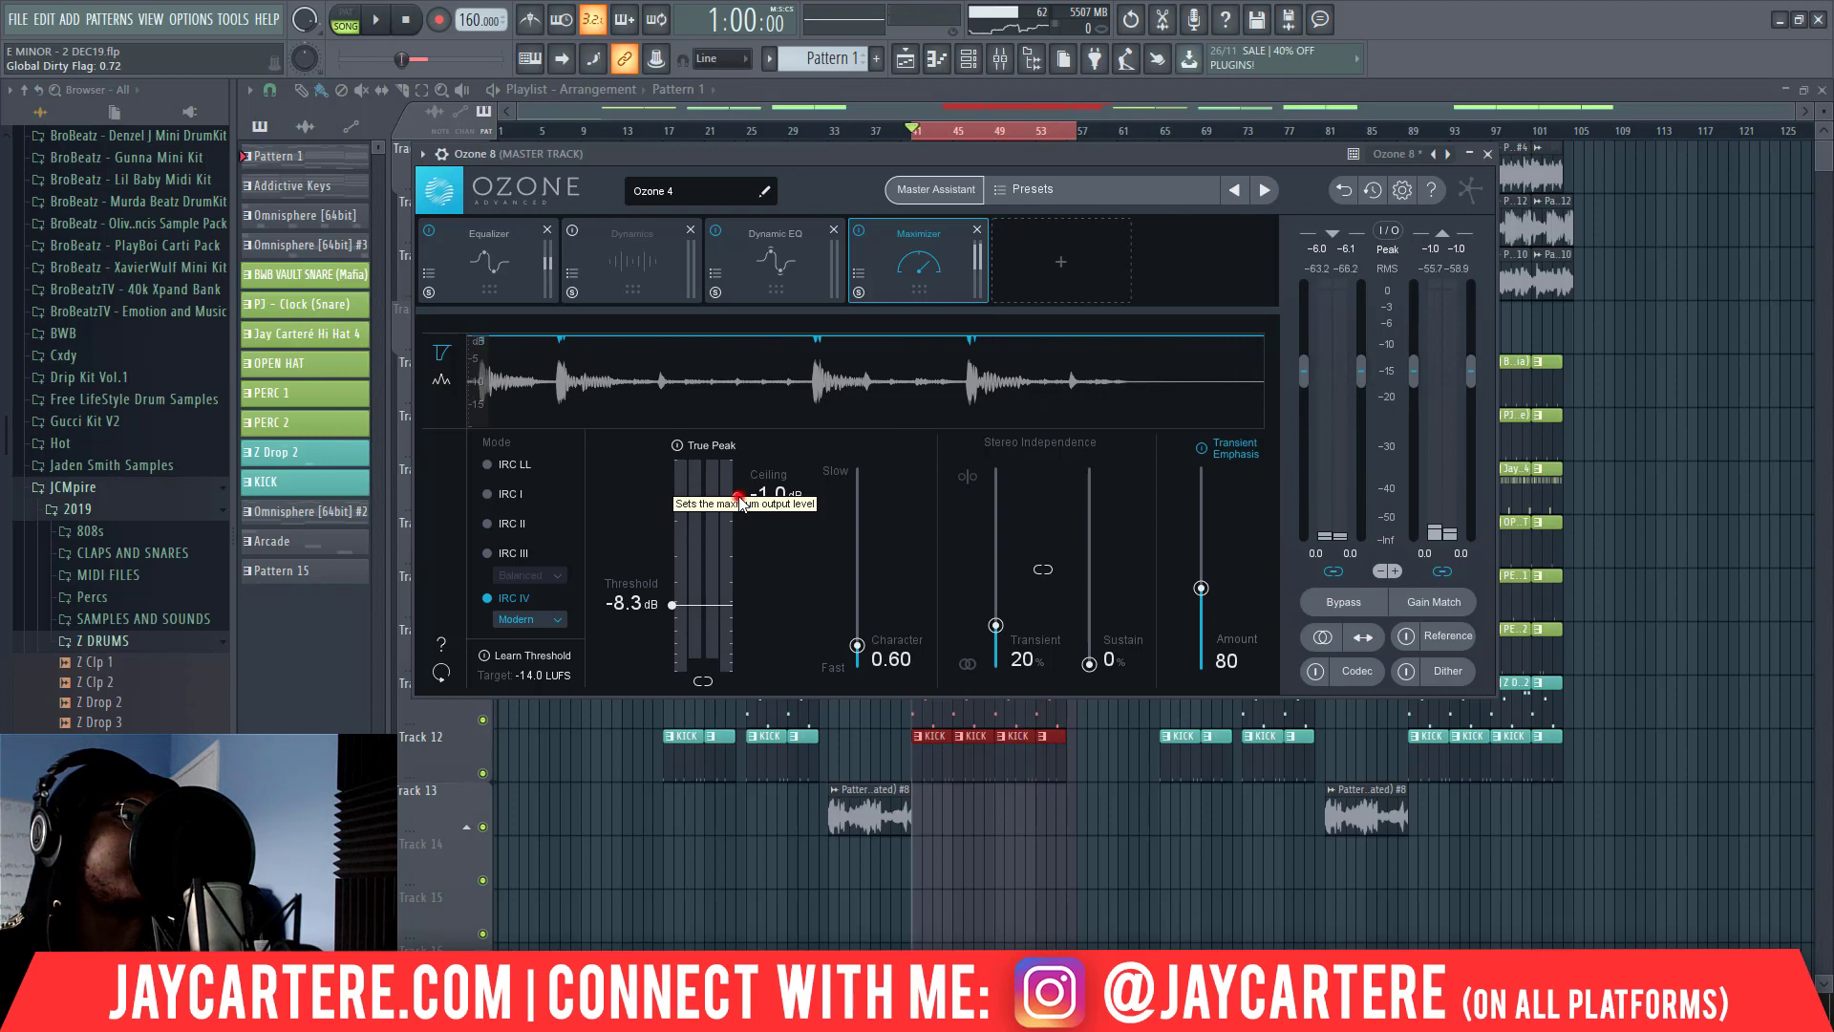
Set the Maximizer's ceiling to -3.0 dB and play the selected section to check the level
left_click(741, 512)
left_click_drag(741, 512, 735, 528)
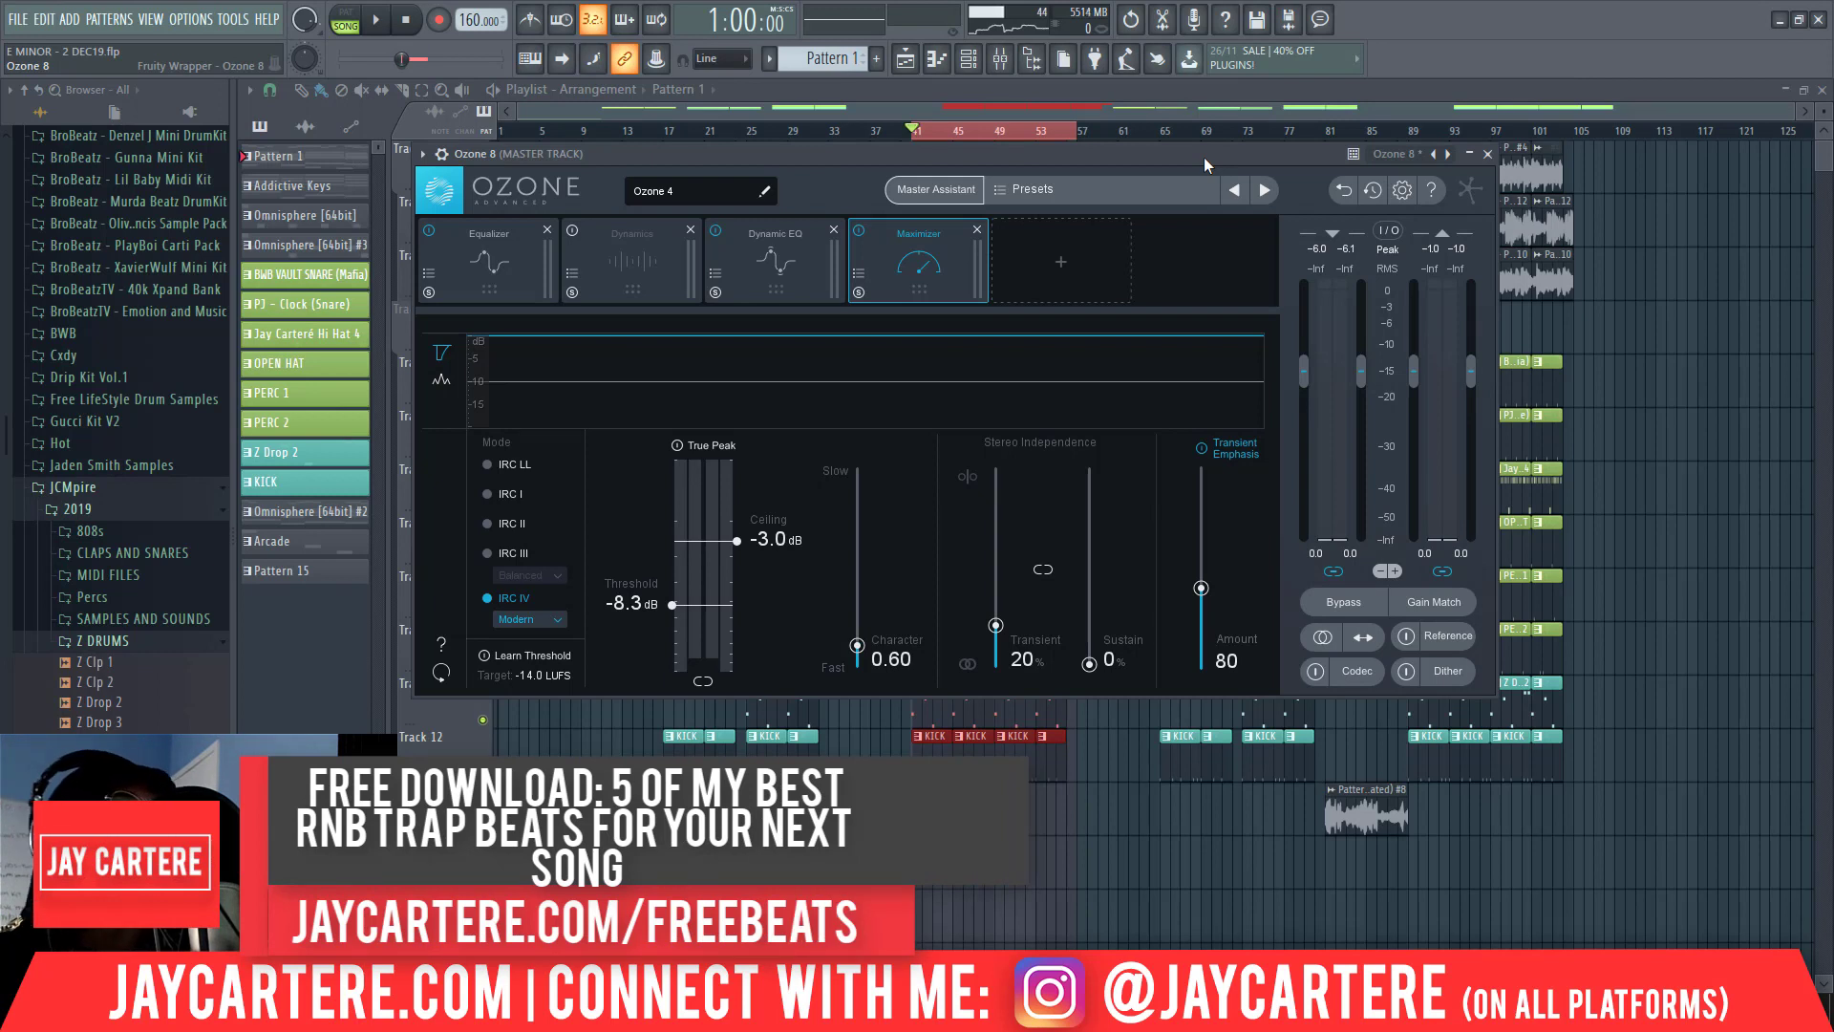
mouse_move(1055, 153)
left_mouse_down()
mouse_move(1124, 152)
mouse_move(1079, 153)
left_mouse_up()
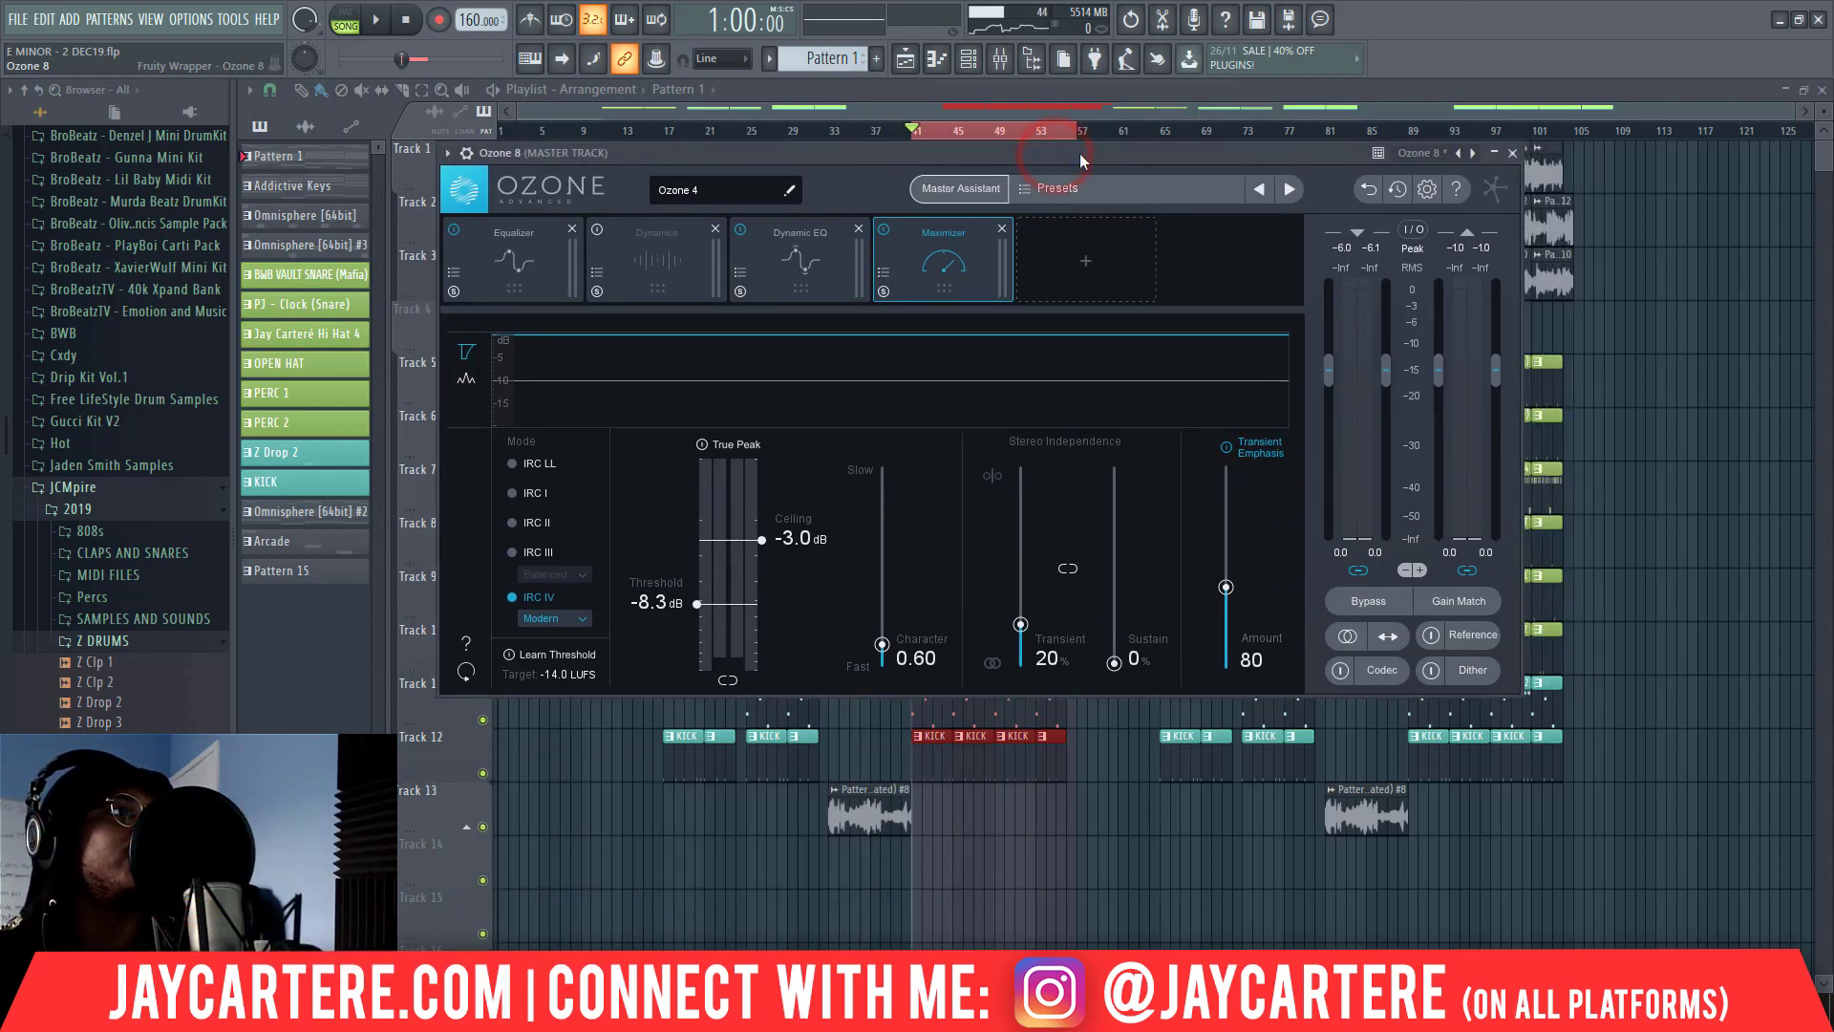
key("space")
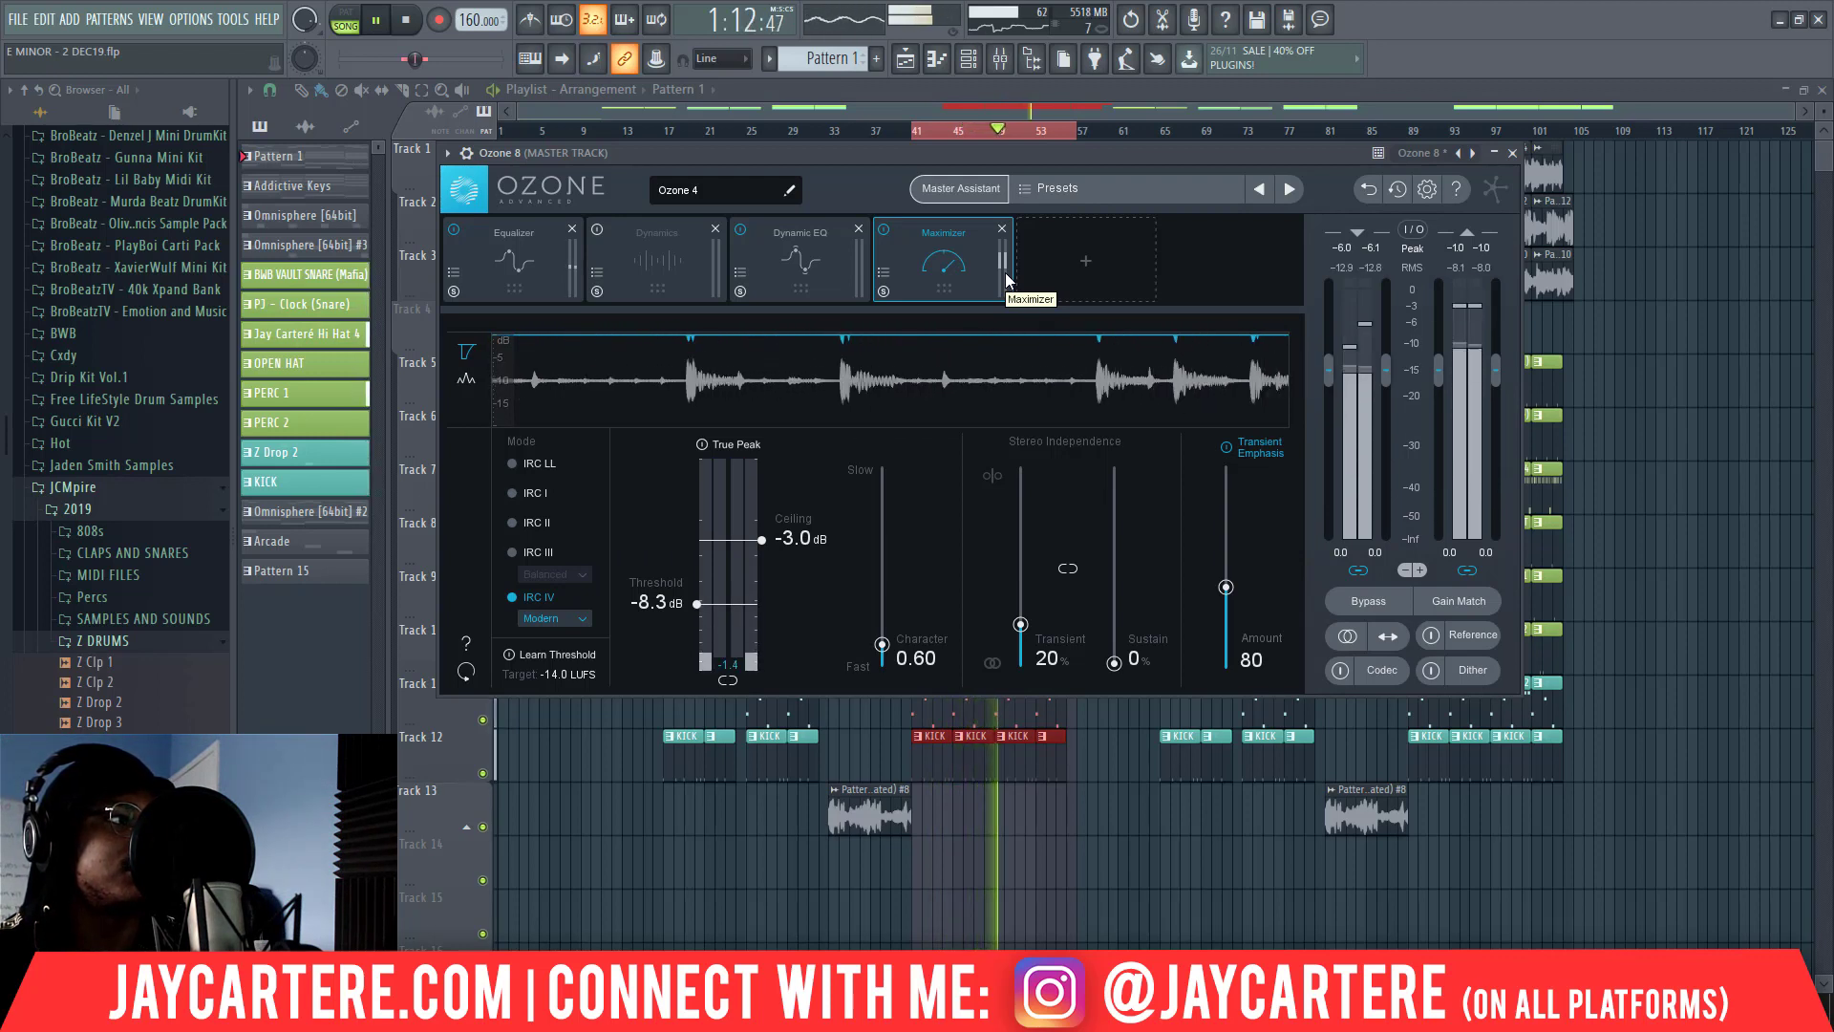
key("space")
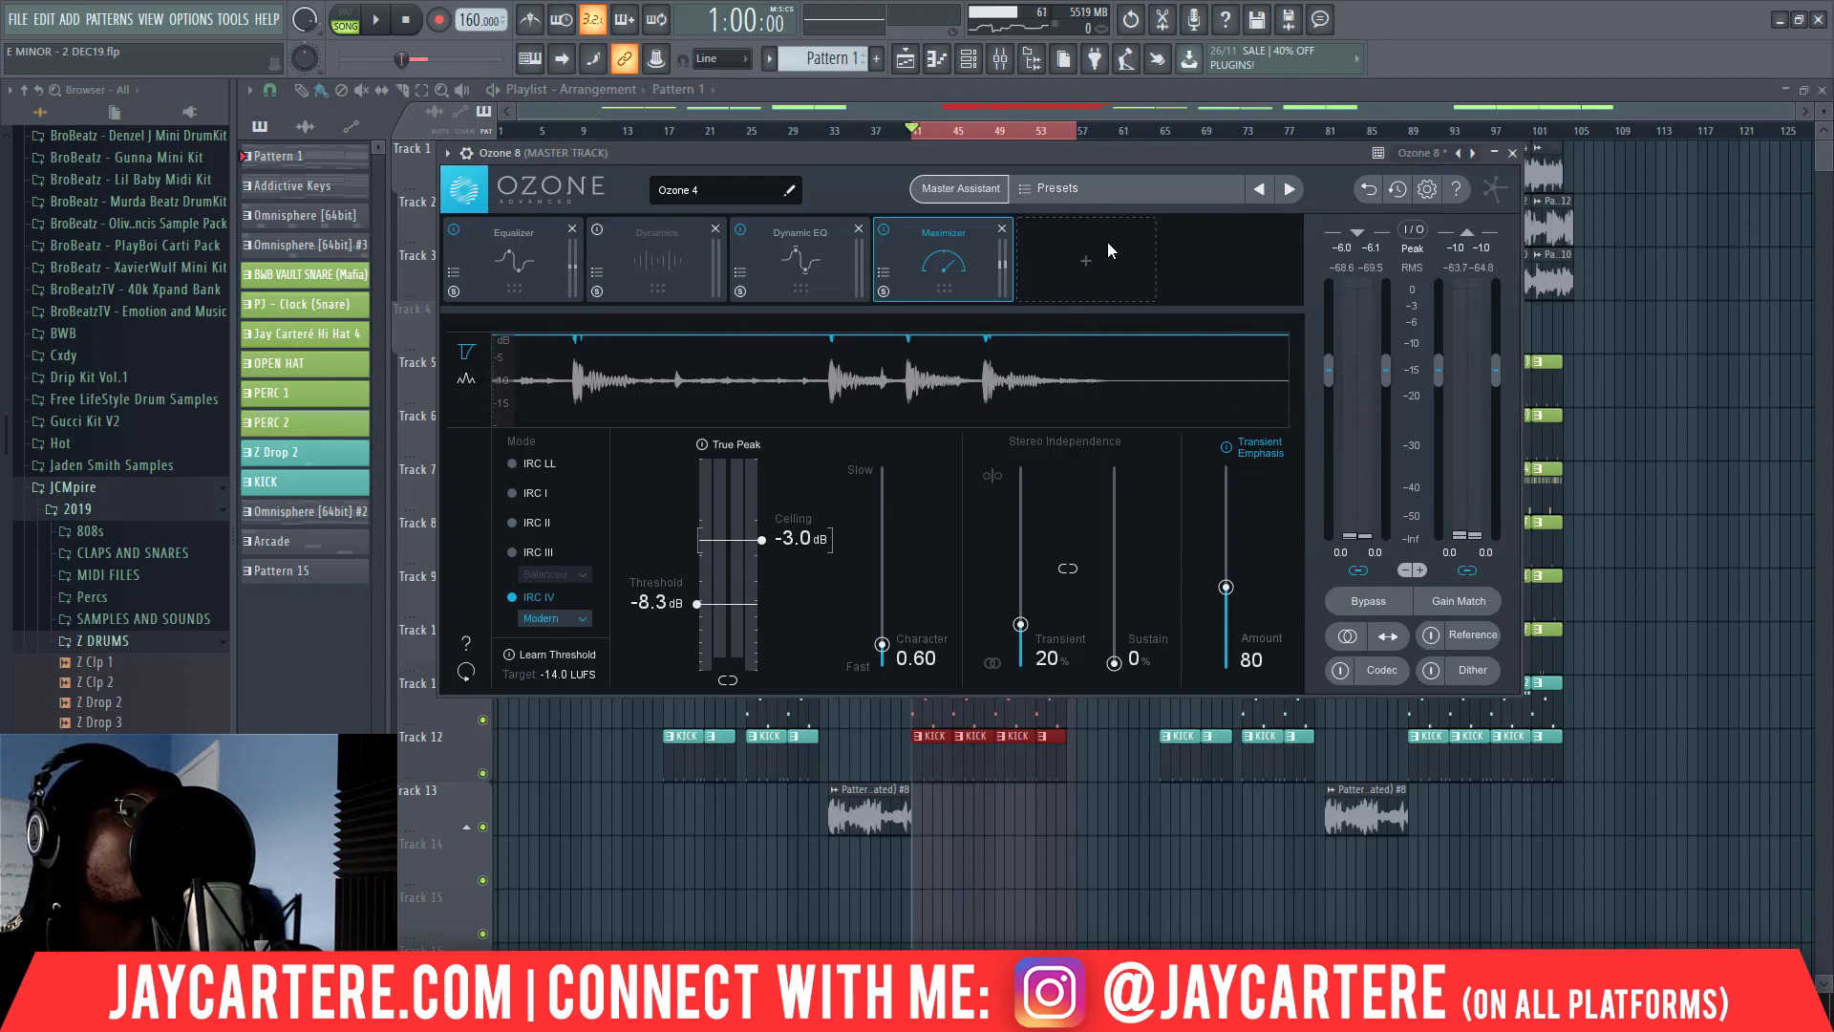
Add a Vintage Tape module with the Increased Warmth preset and place it before the Maximizer in the chain
left_click(1083, 264)
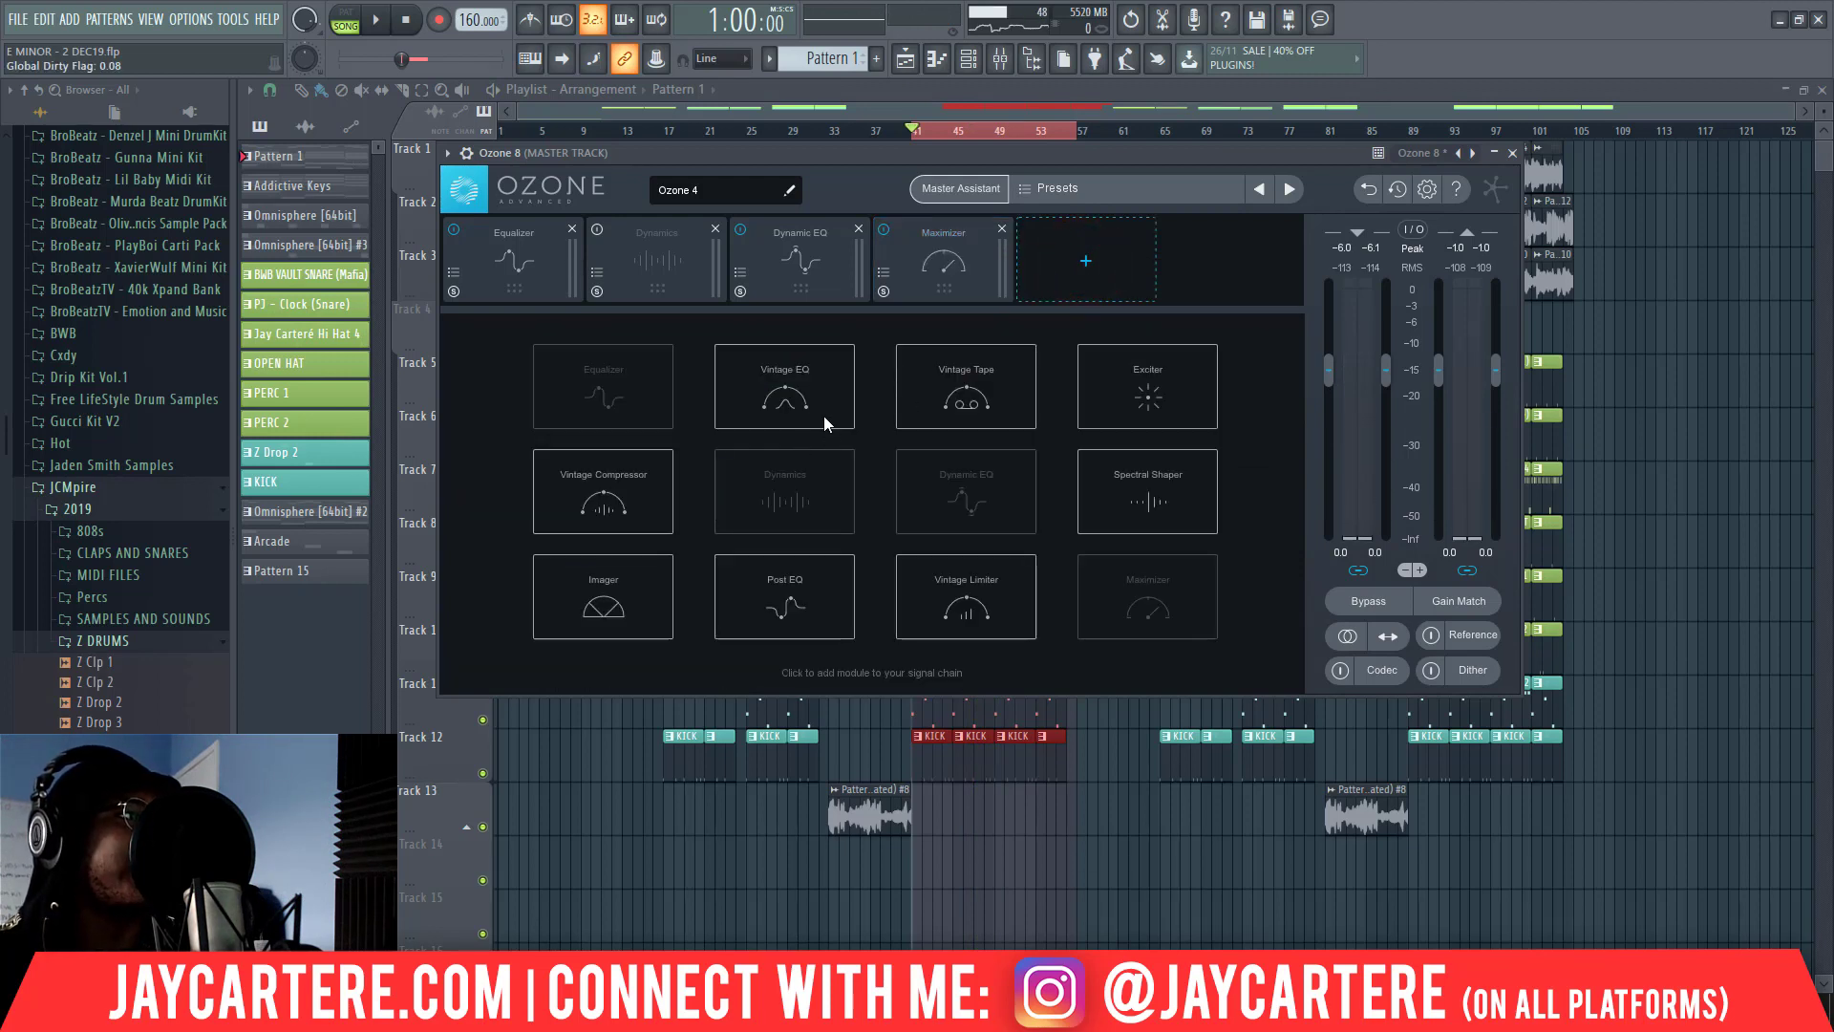
left_click(973, 390)
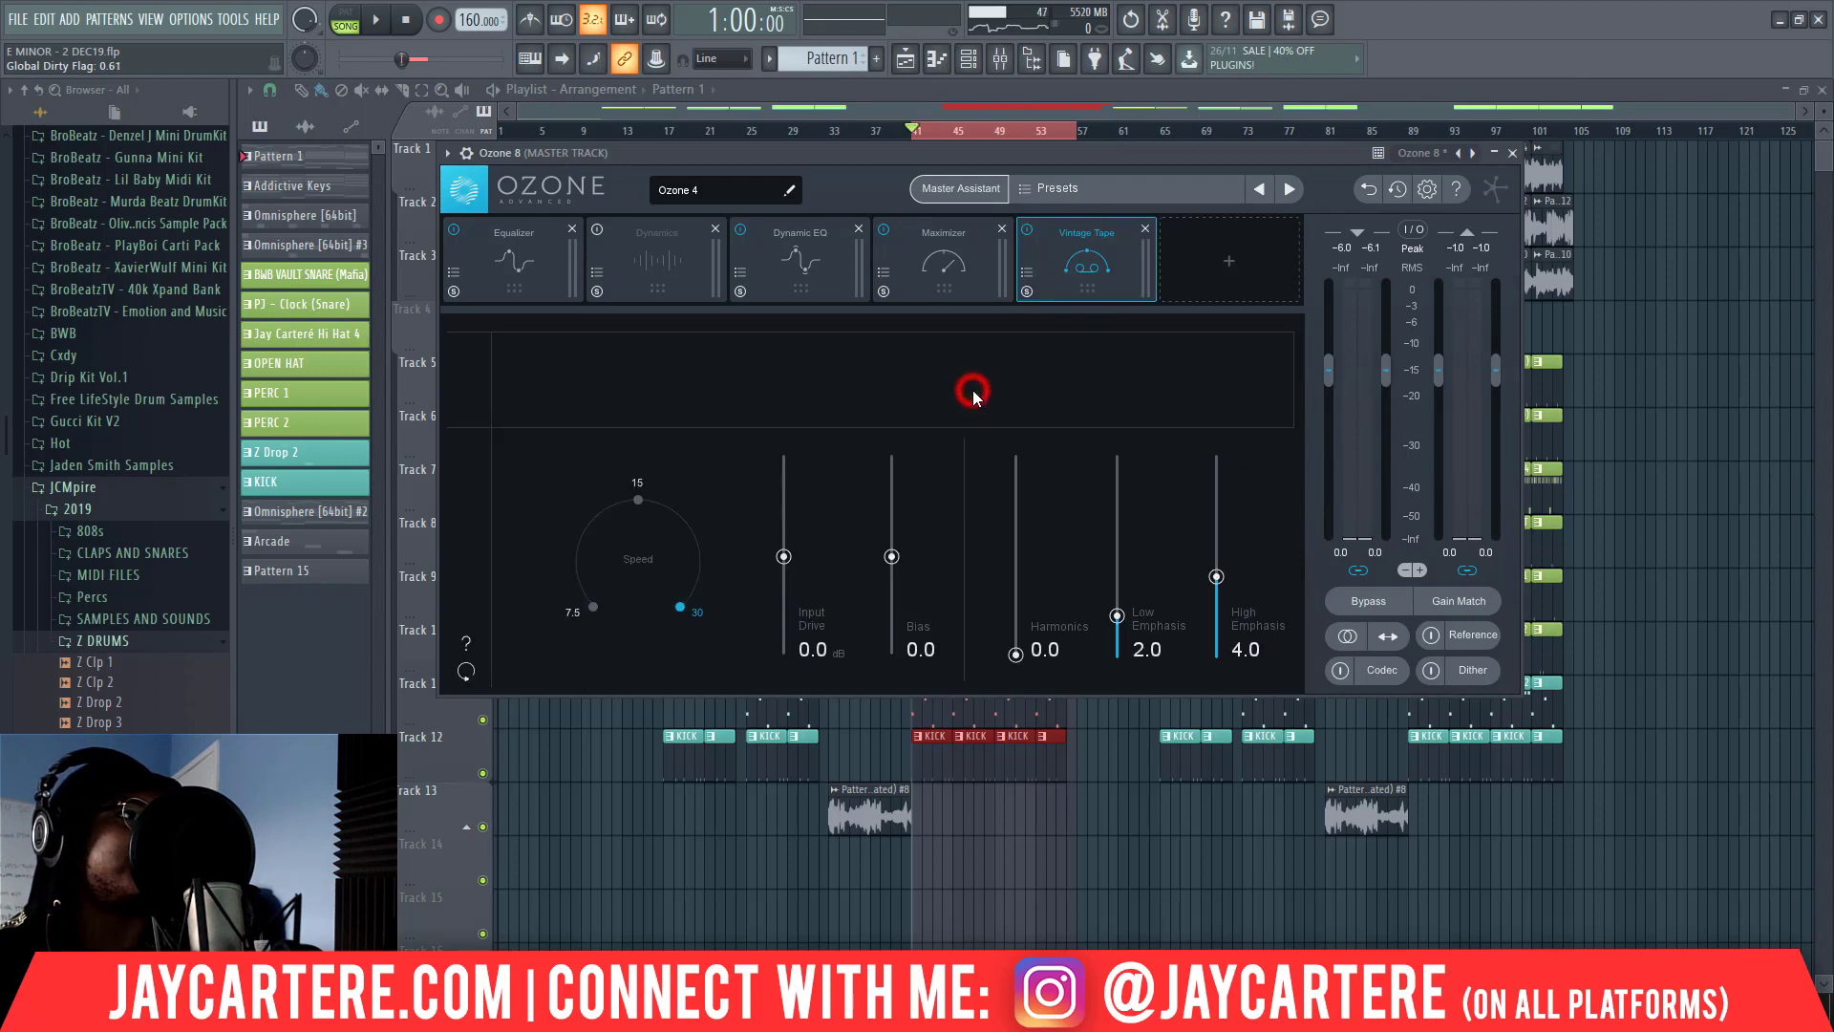
left_click(1025, 273)
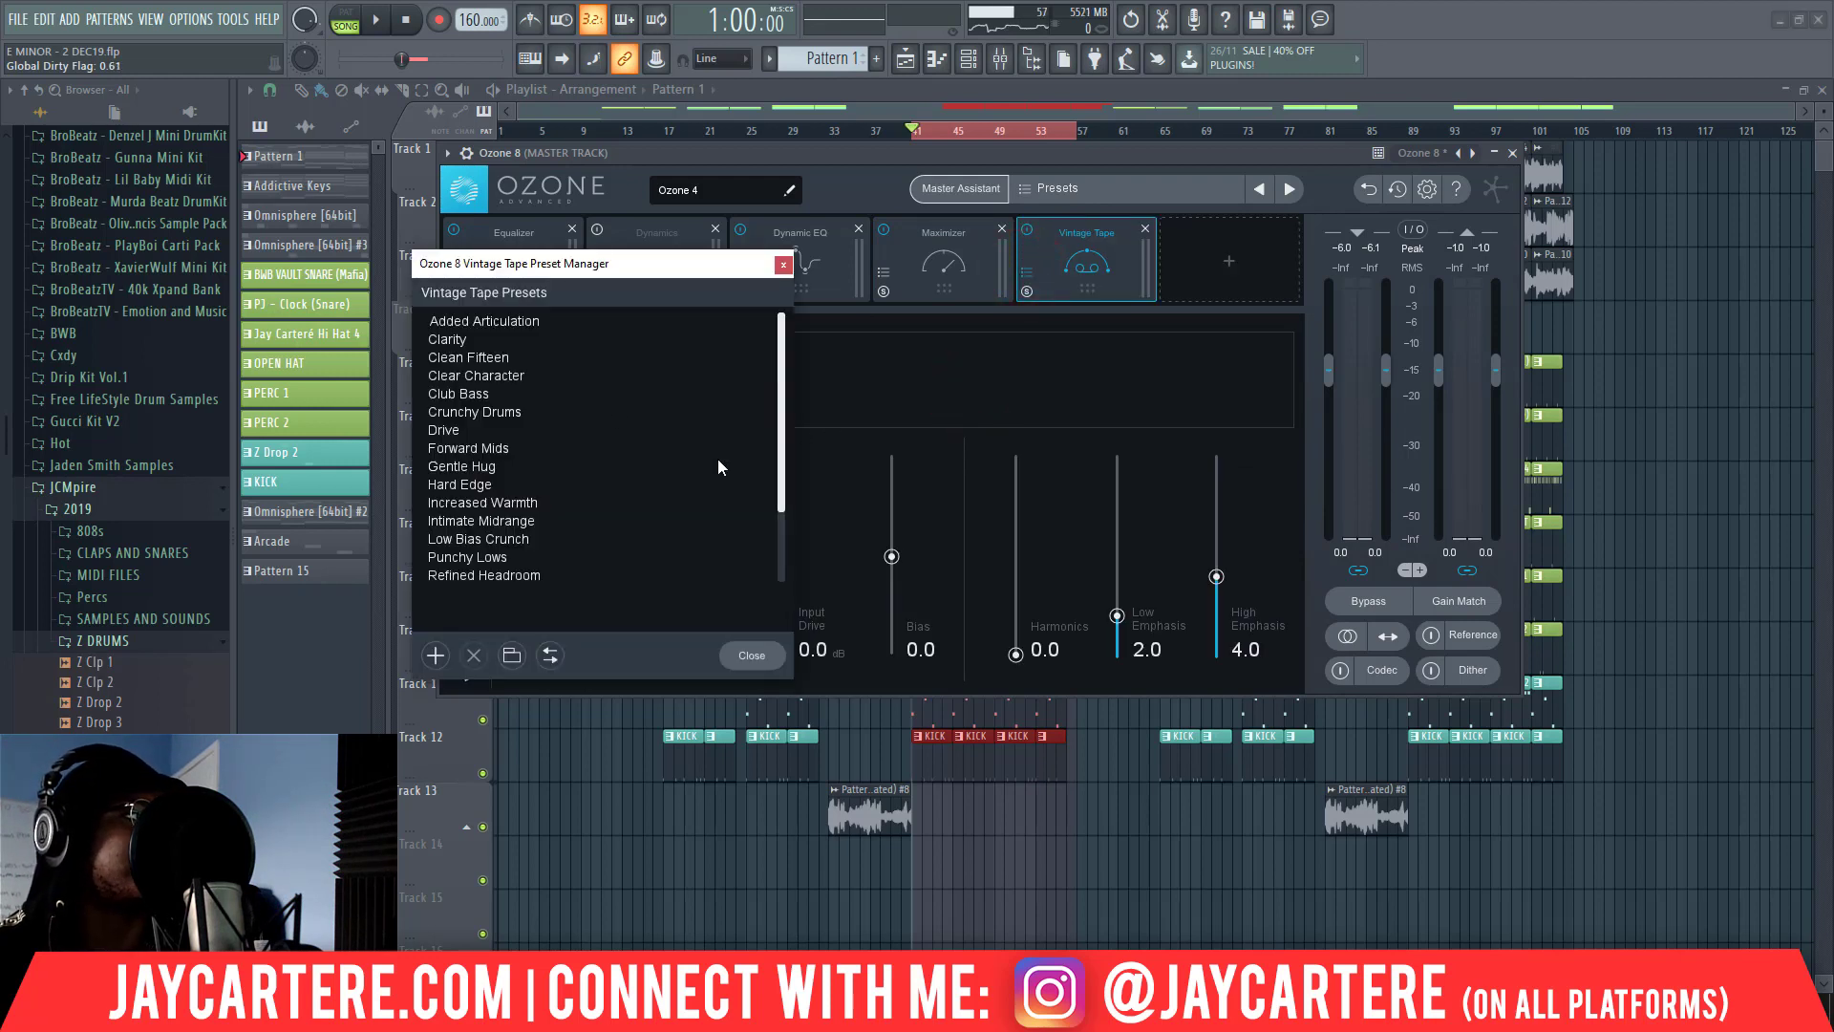
left_click(490, 502)
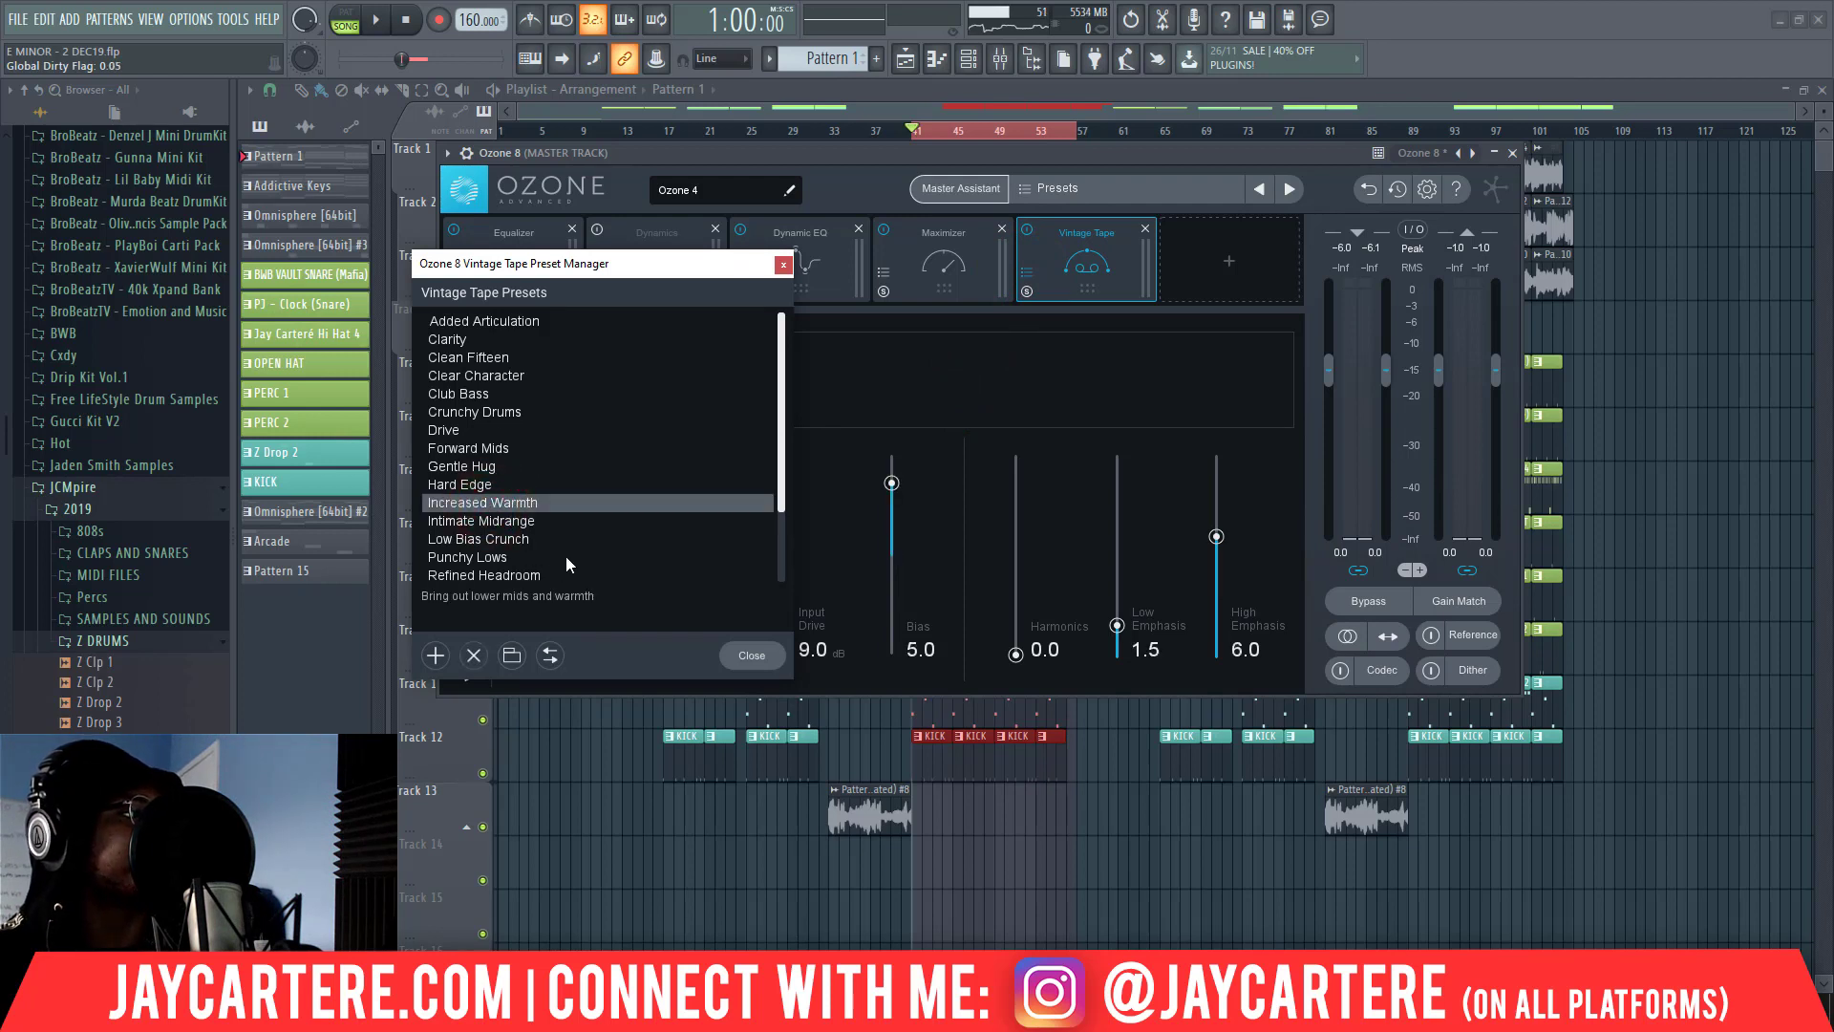
left_click(754, 657)
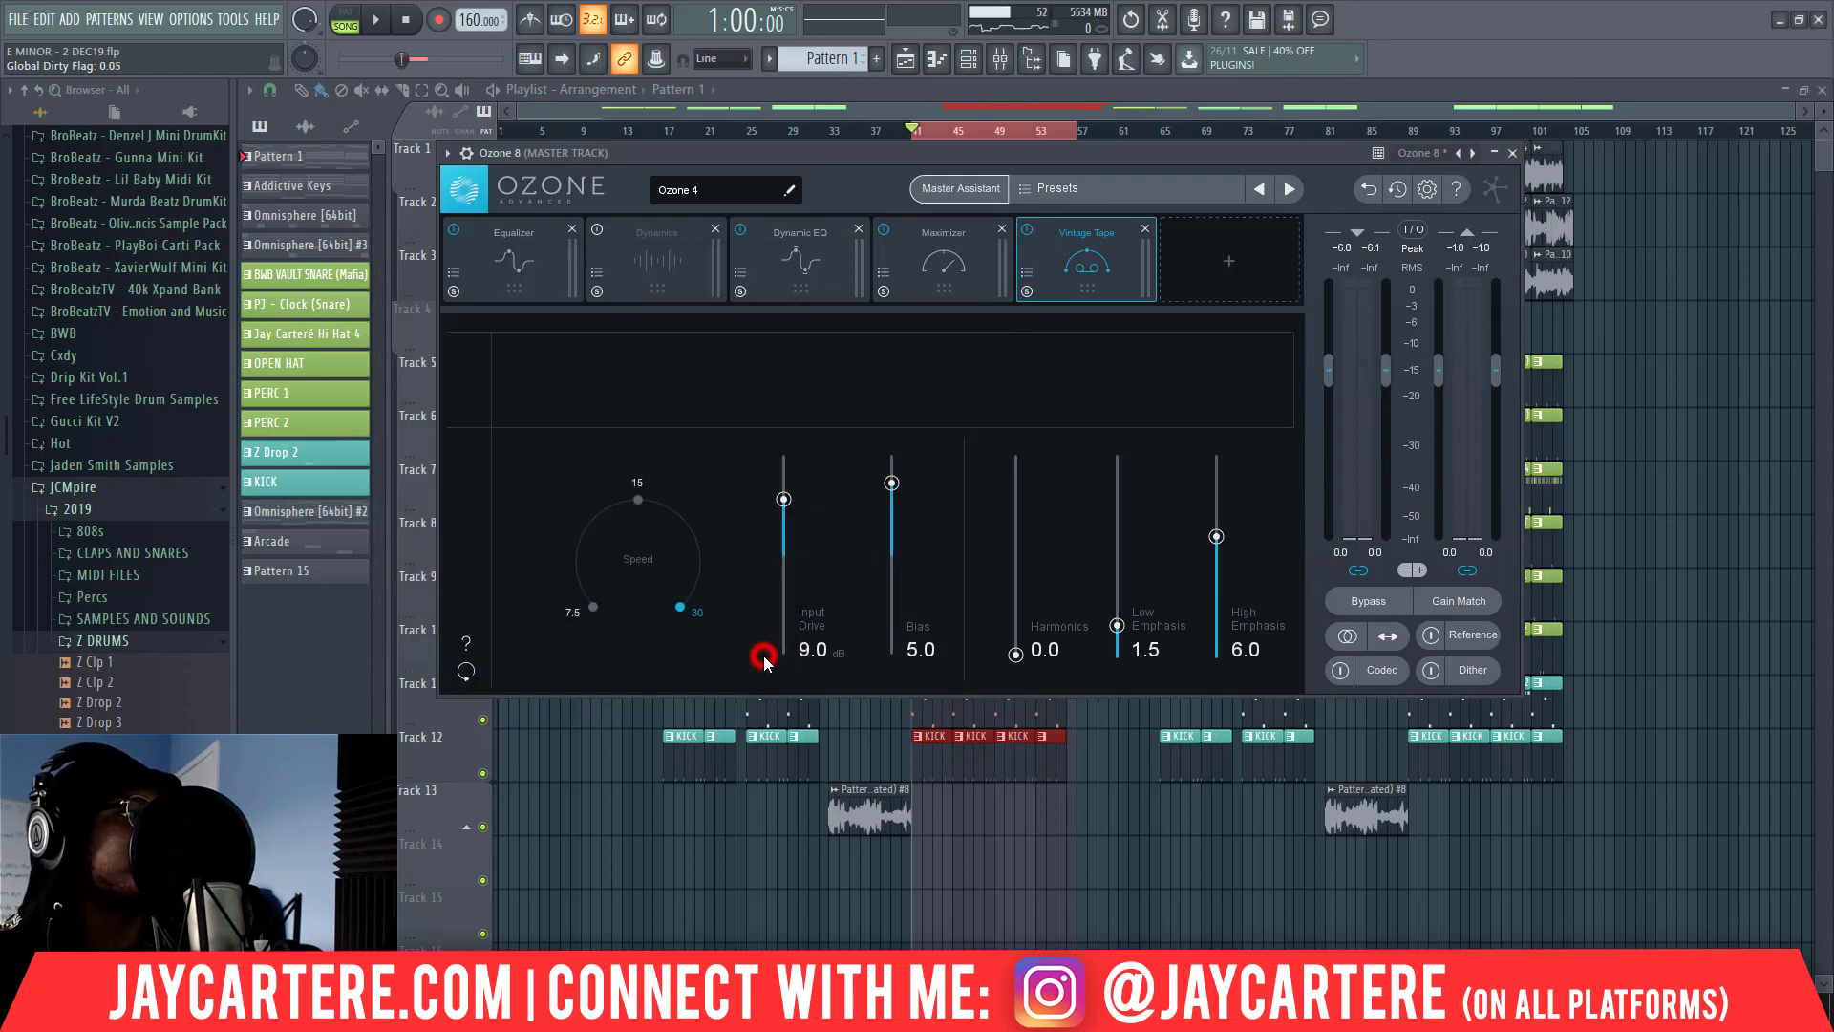
left_click_drag(1054, 250, 917, 248)
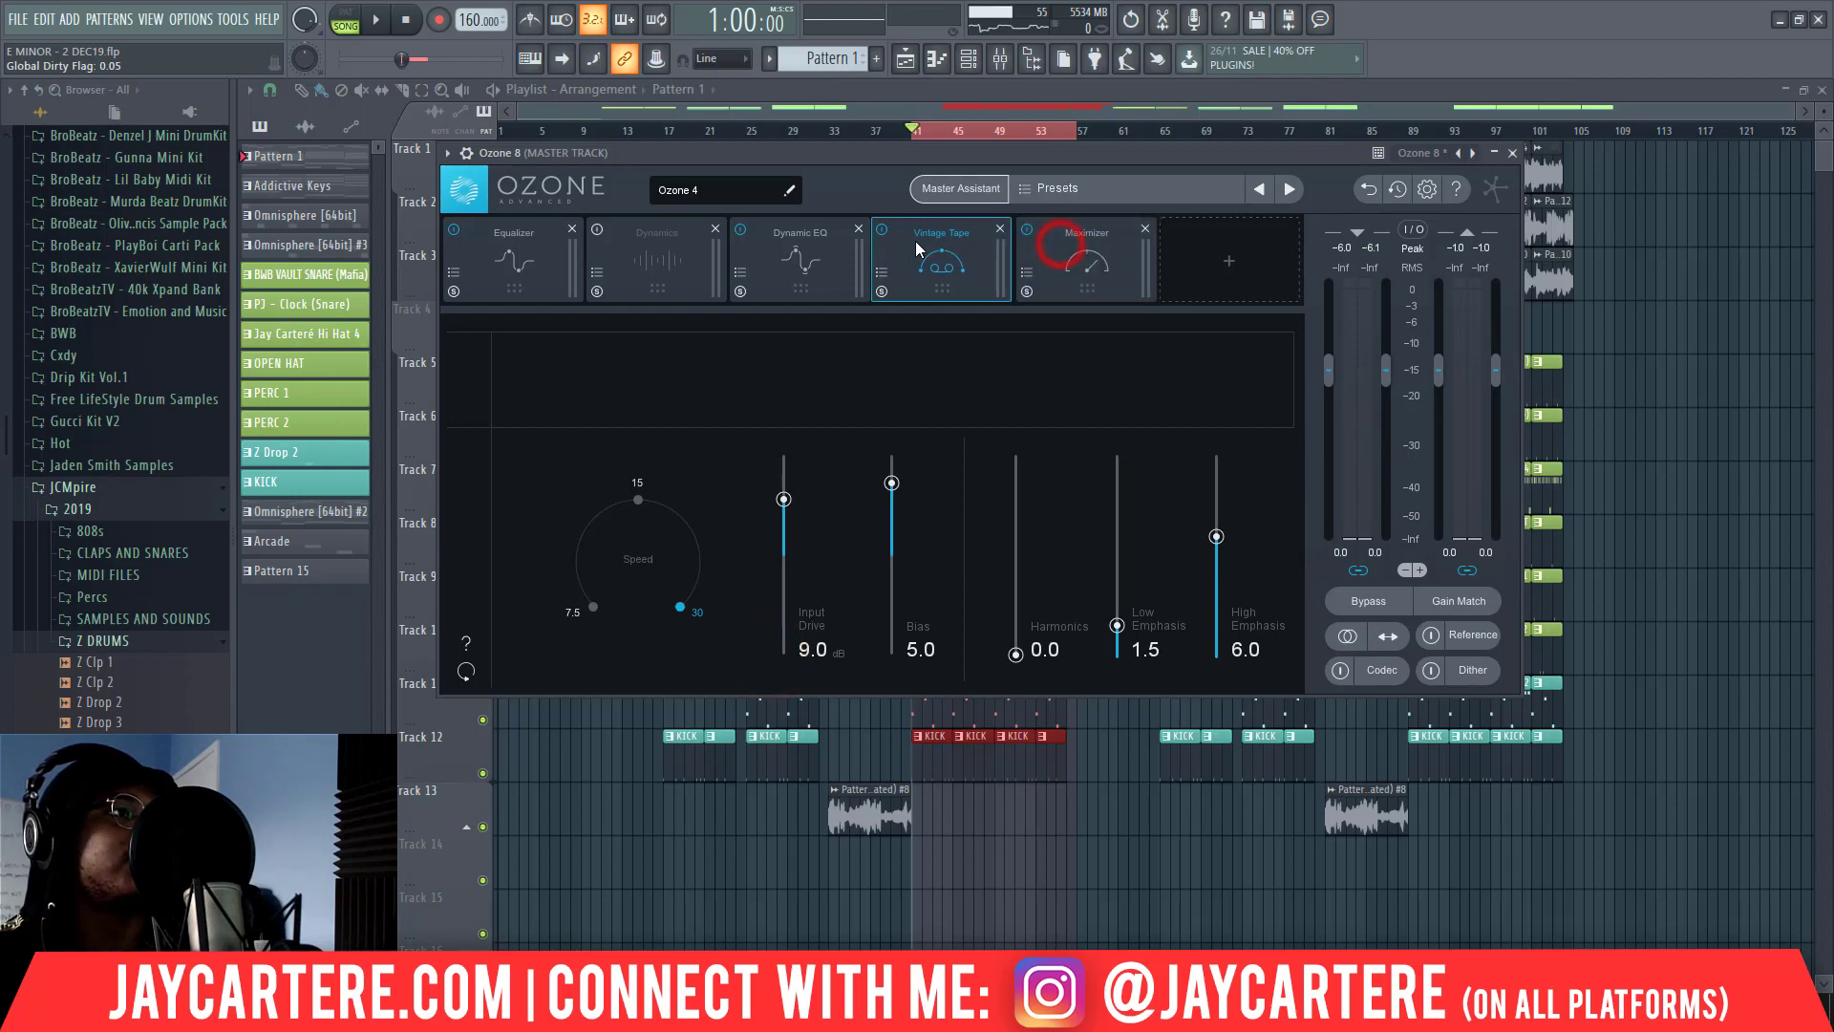
Add an Imager module with the Modern Width preset and place it between Vintage Tape and the Maximizer
left_click(1214, 271)
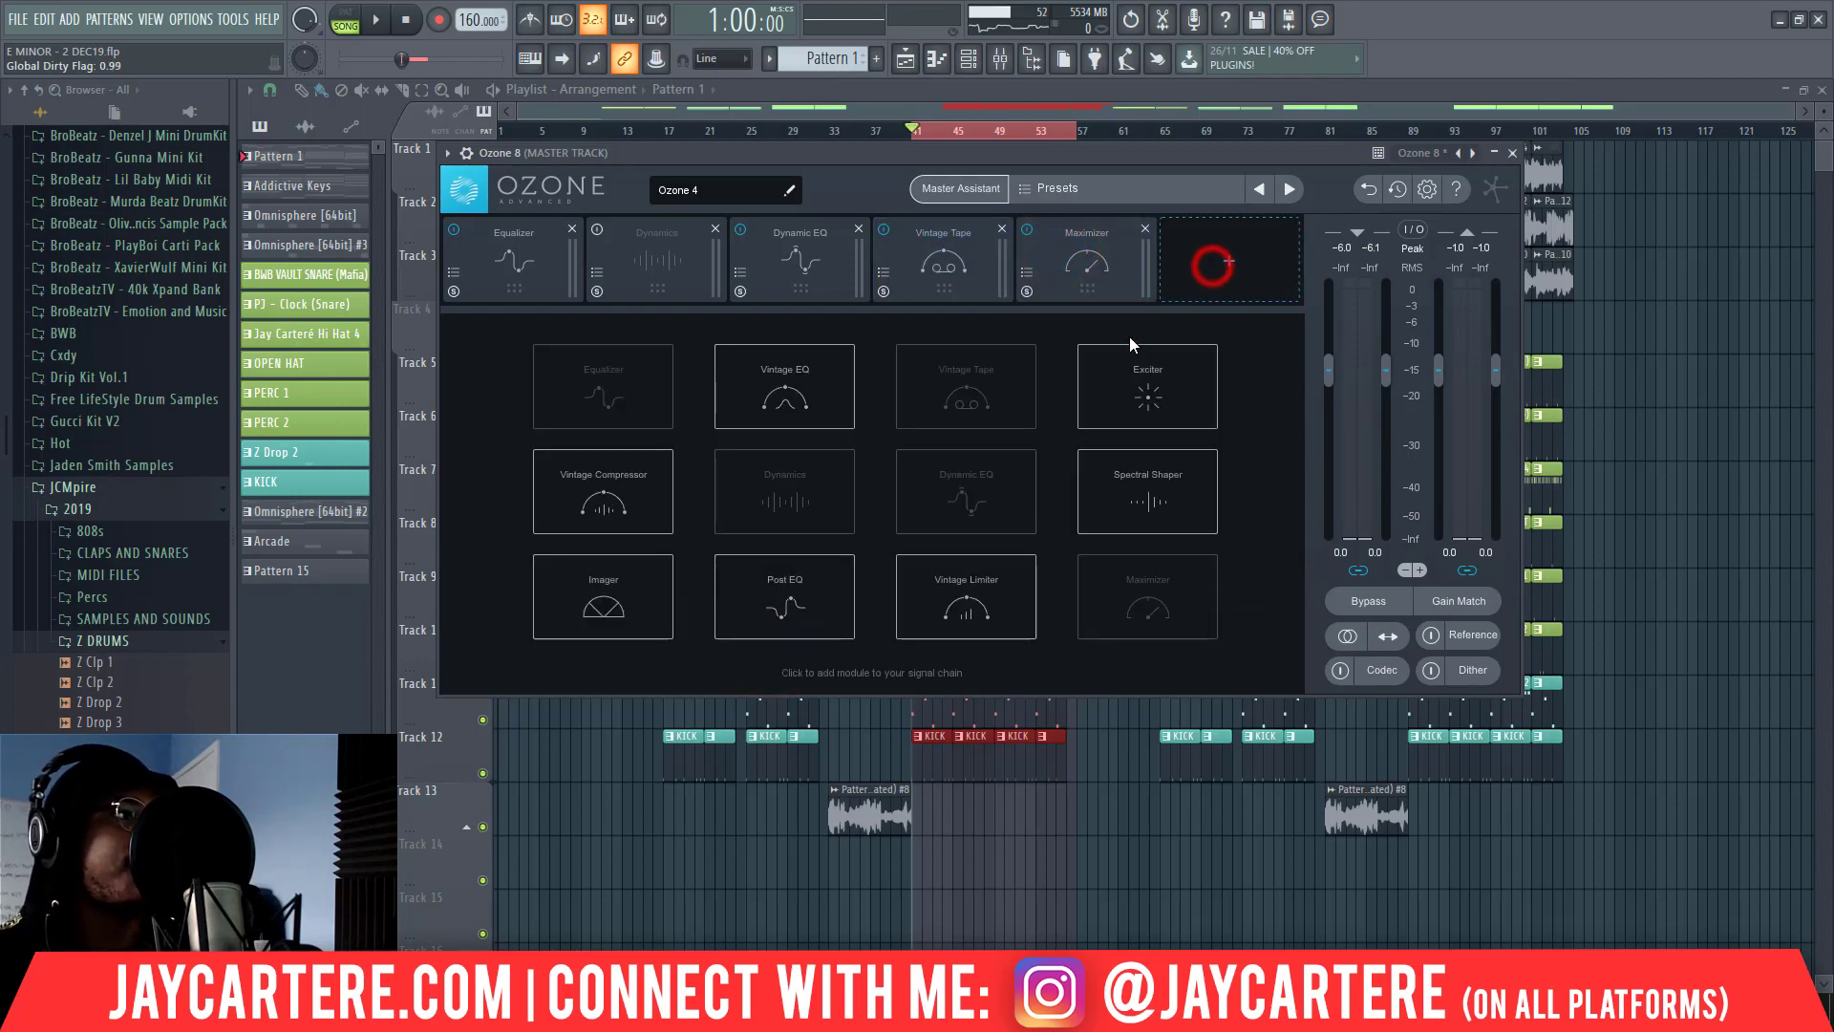
left_click(652, 586)
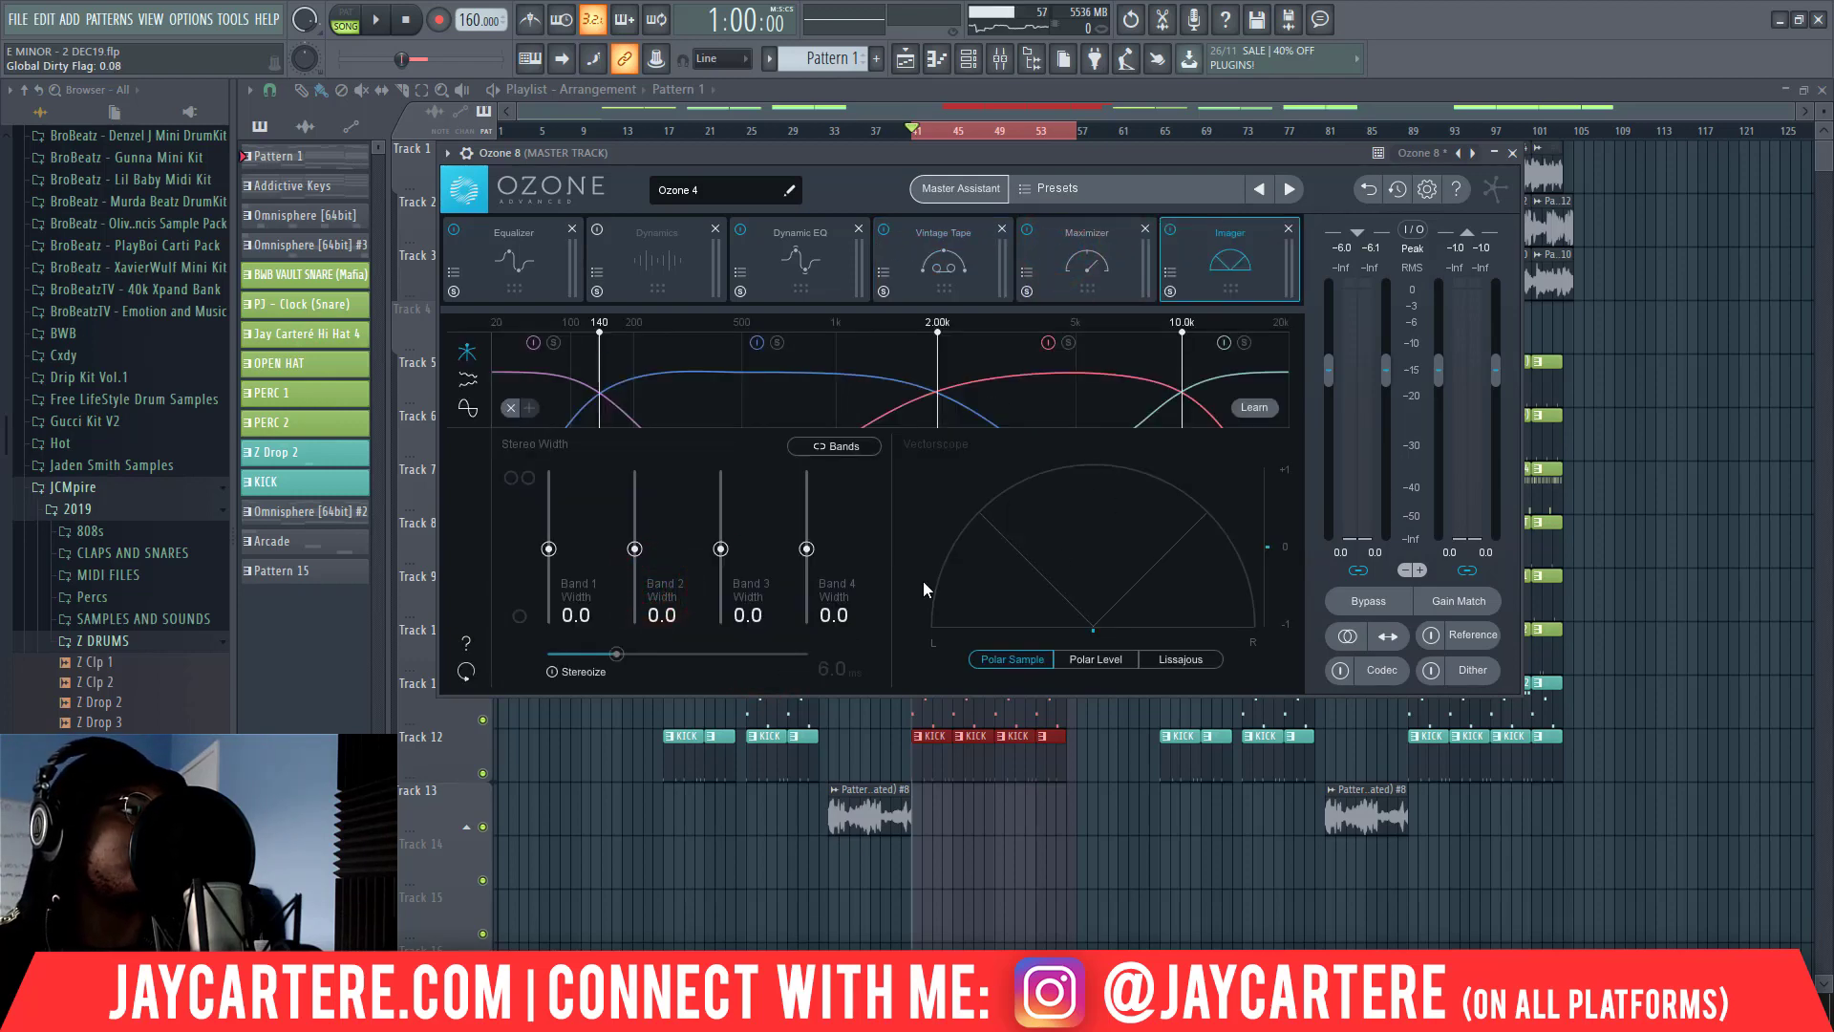
left_click(1172, 275)
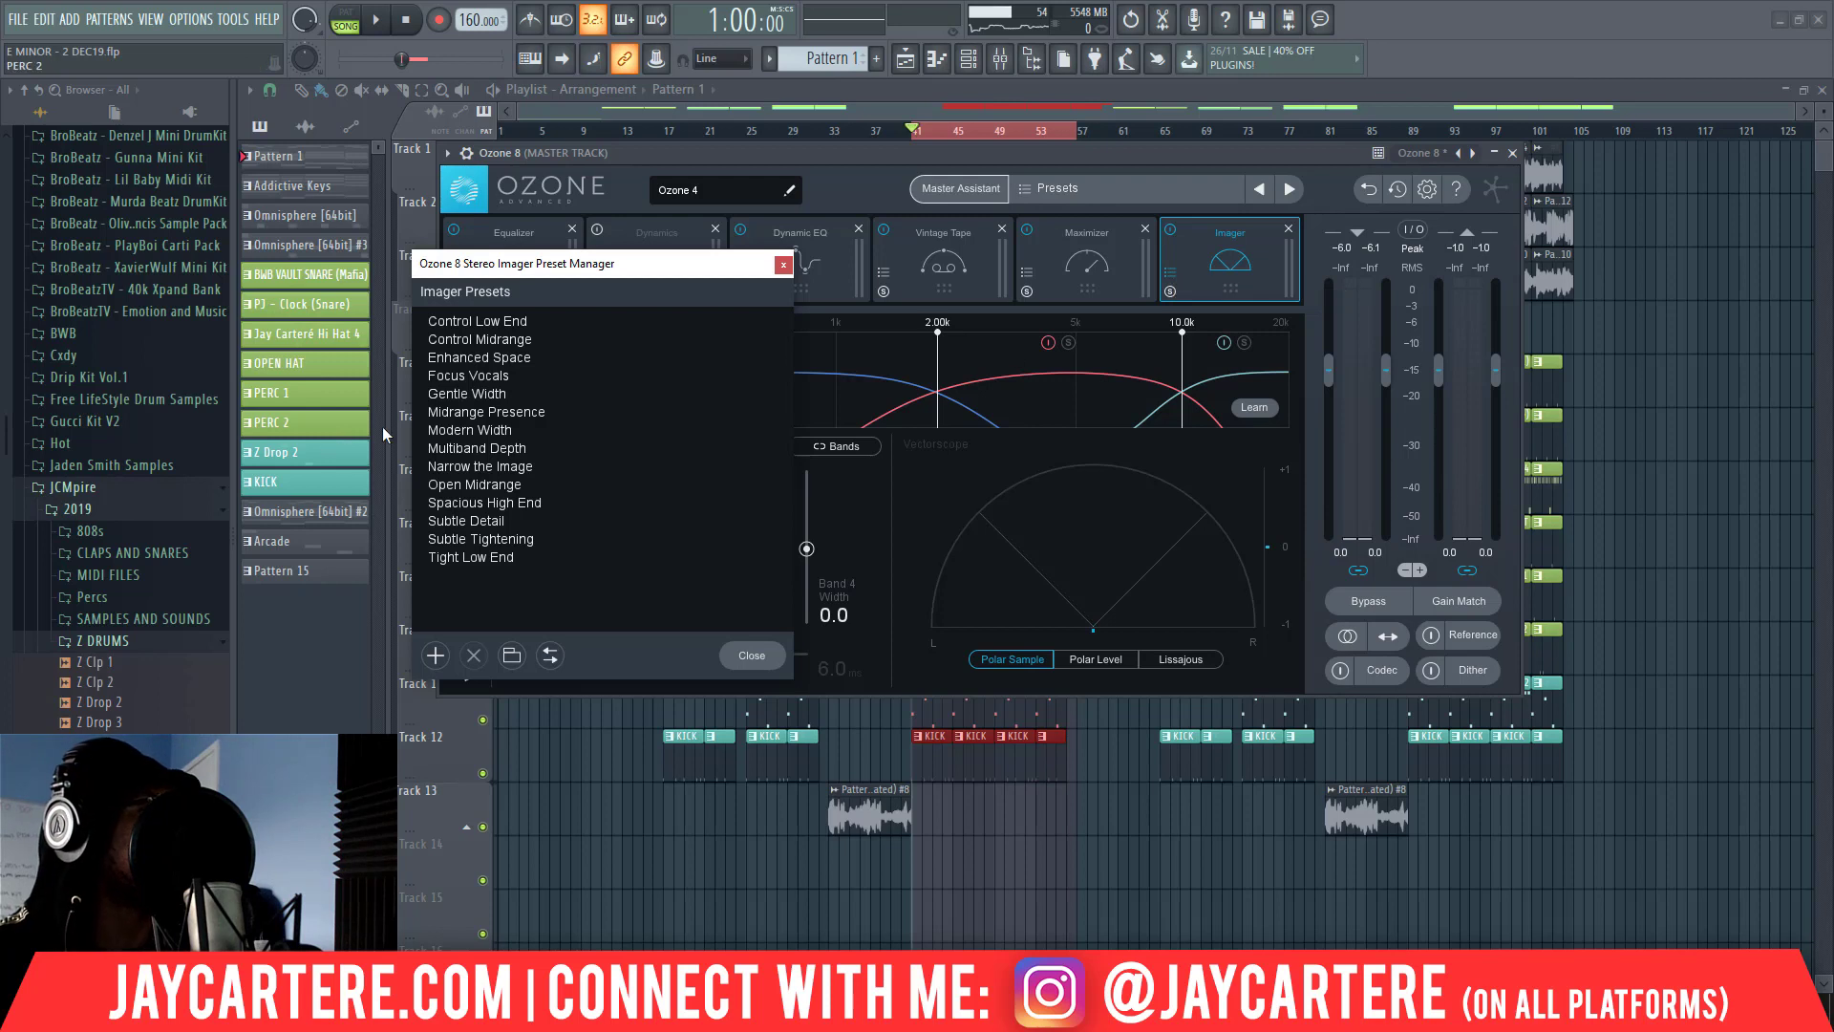
left_click(489, 430)
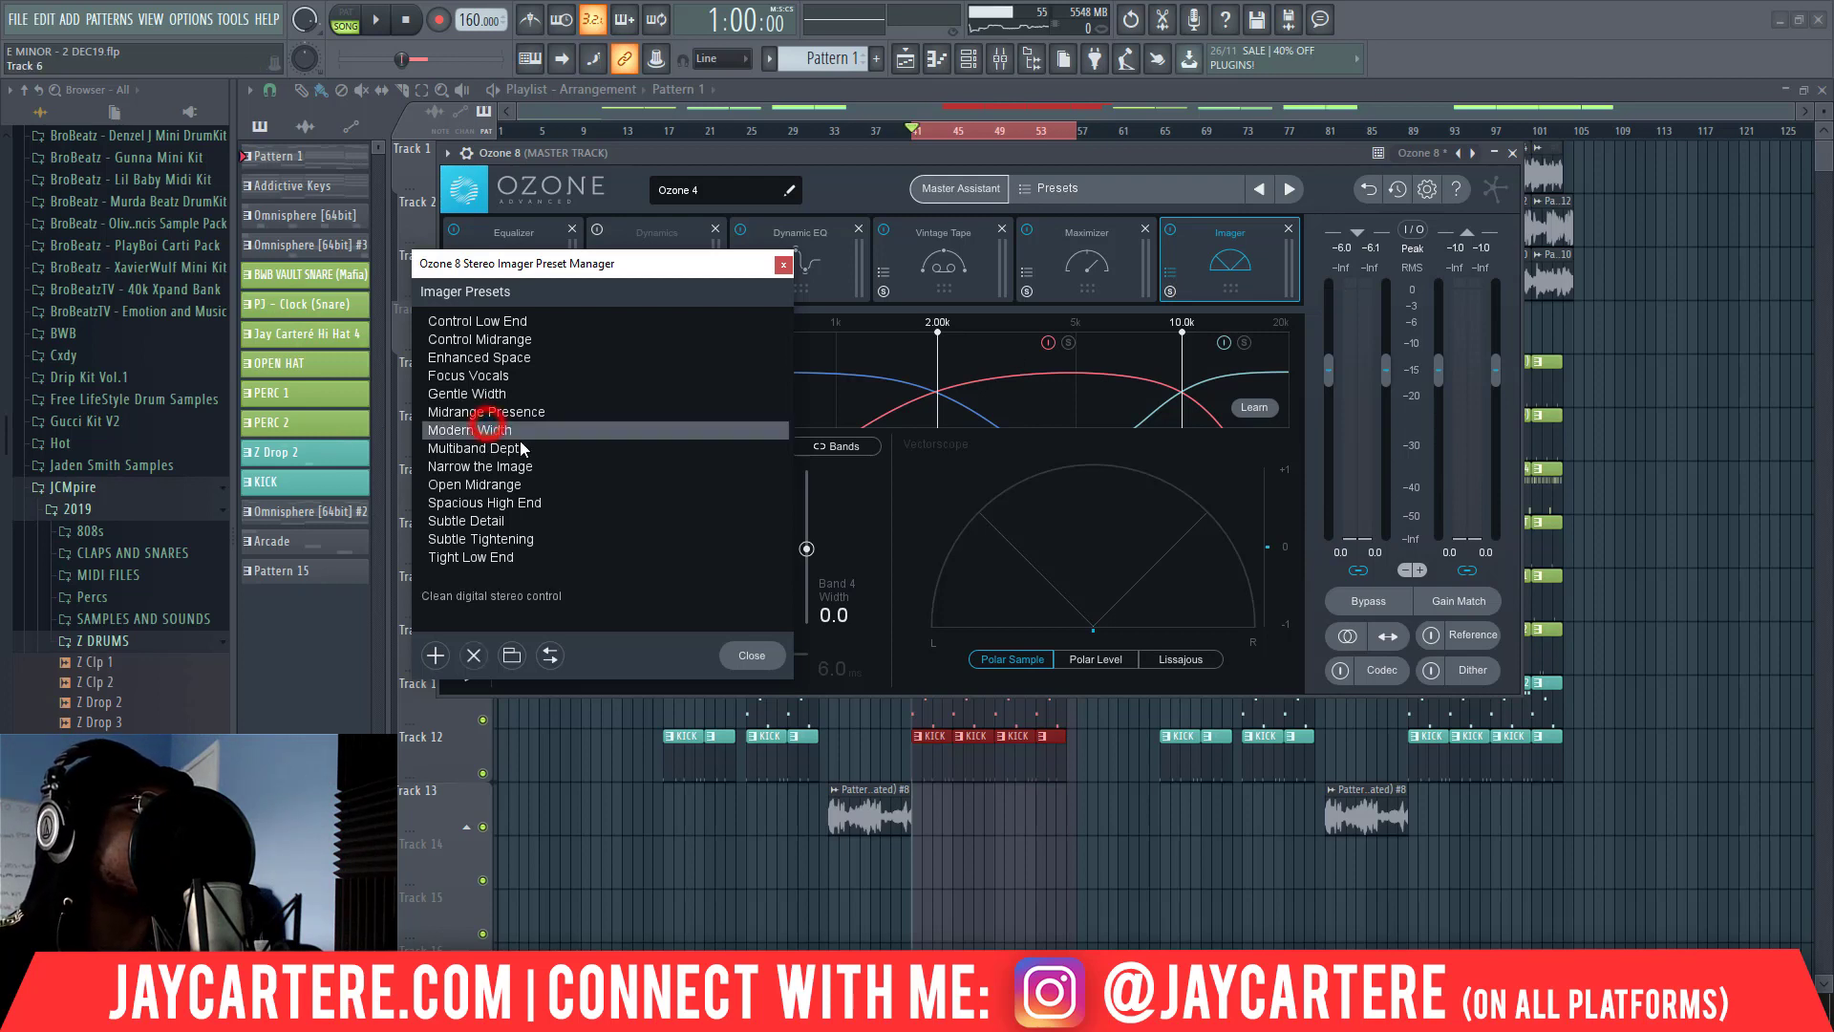
left_click(743, 656)
left_click_drag(1200, 243, 1078, 239)
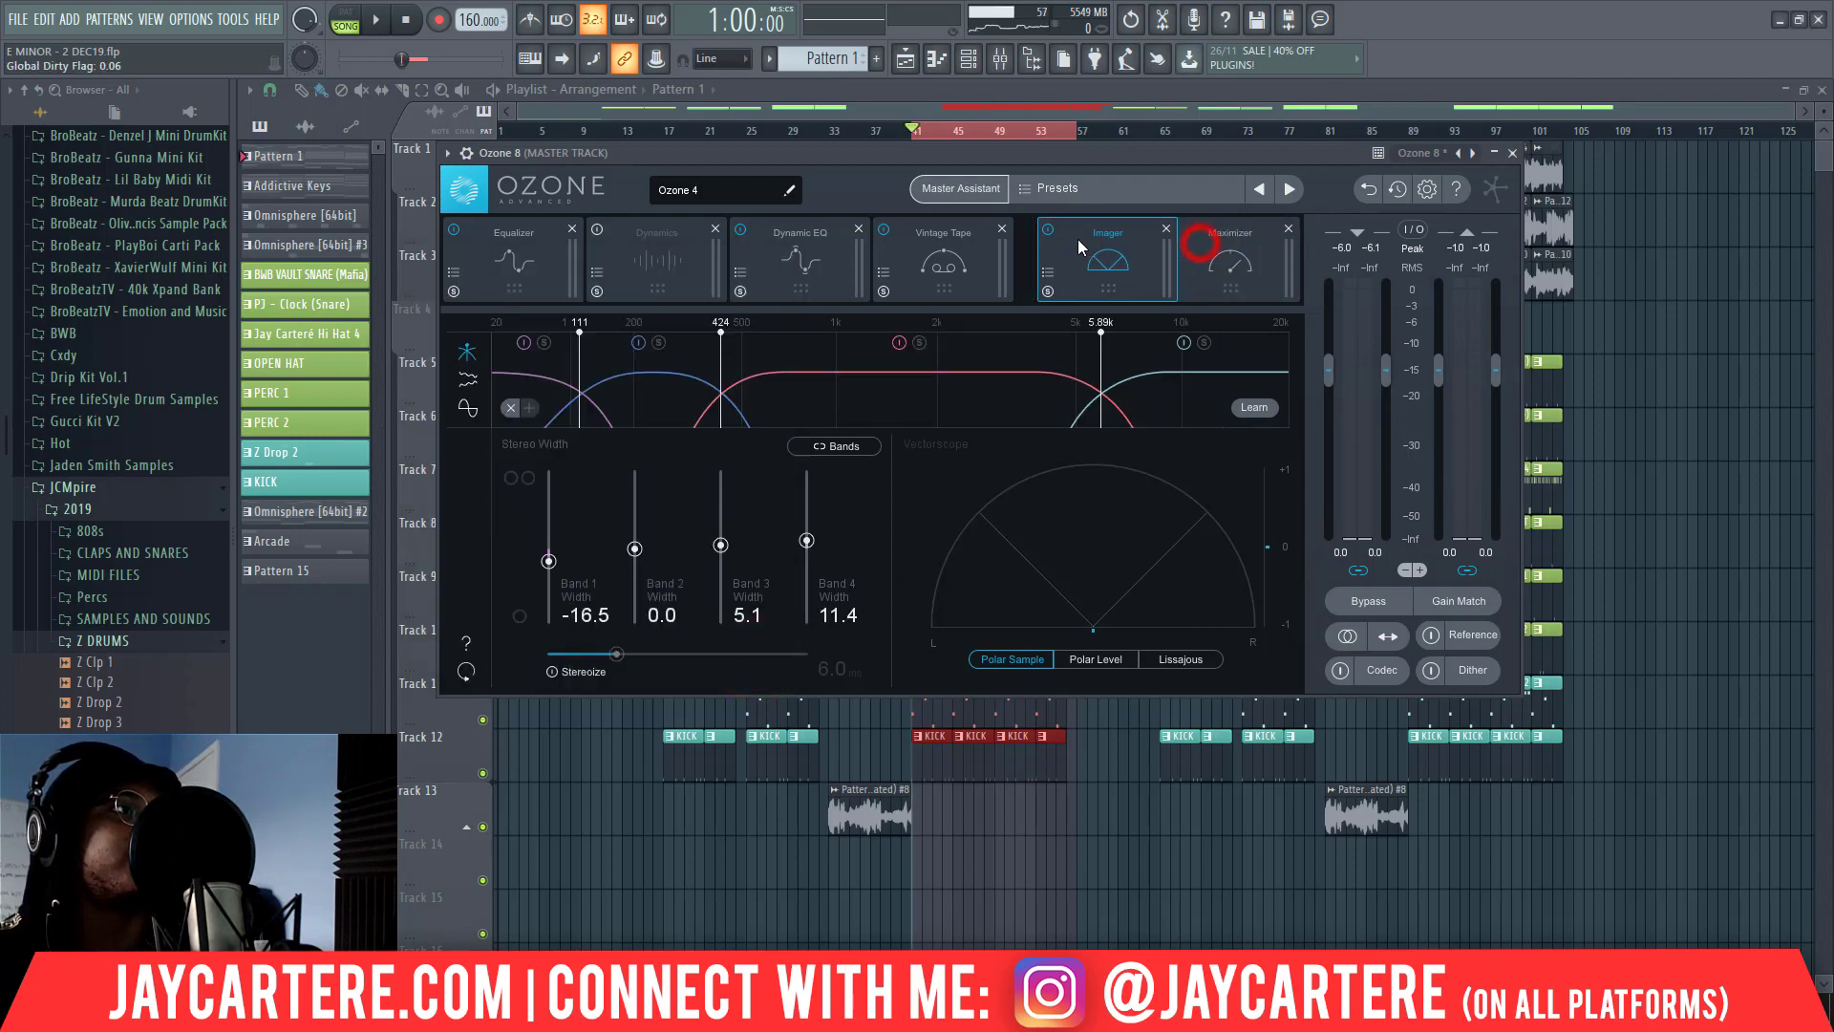
Move the Ozone window lower over the playlist and play the selected section to check the stereo image
left_click_drag(1040, 161, 1172, 314)
key("space")
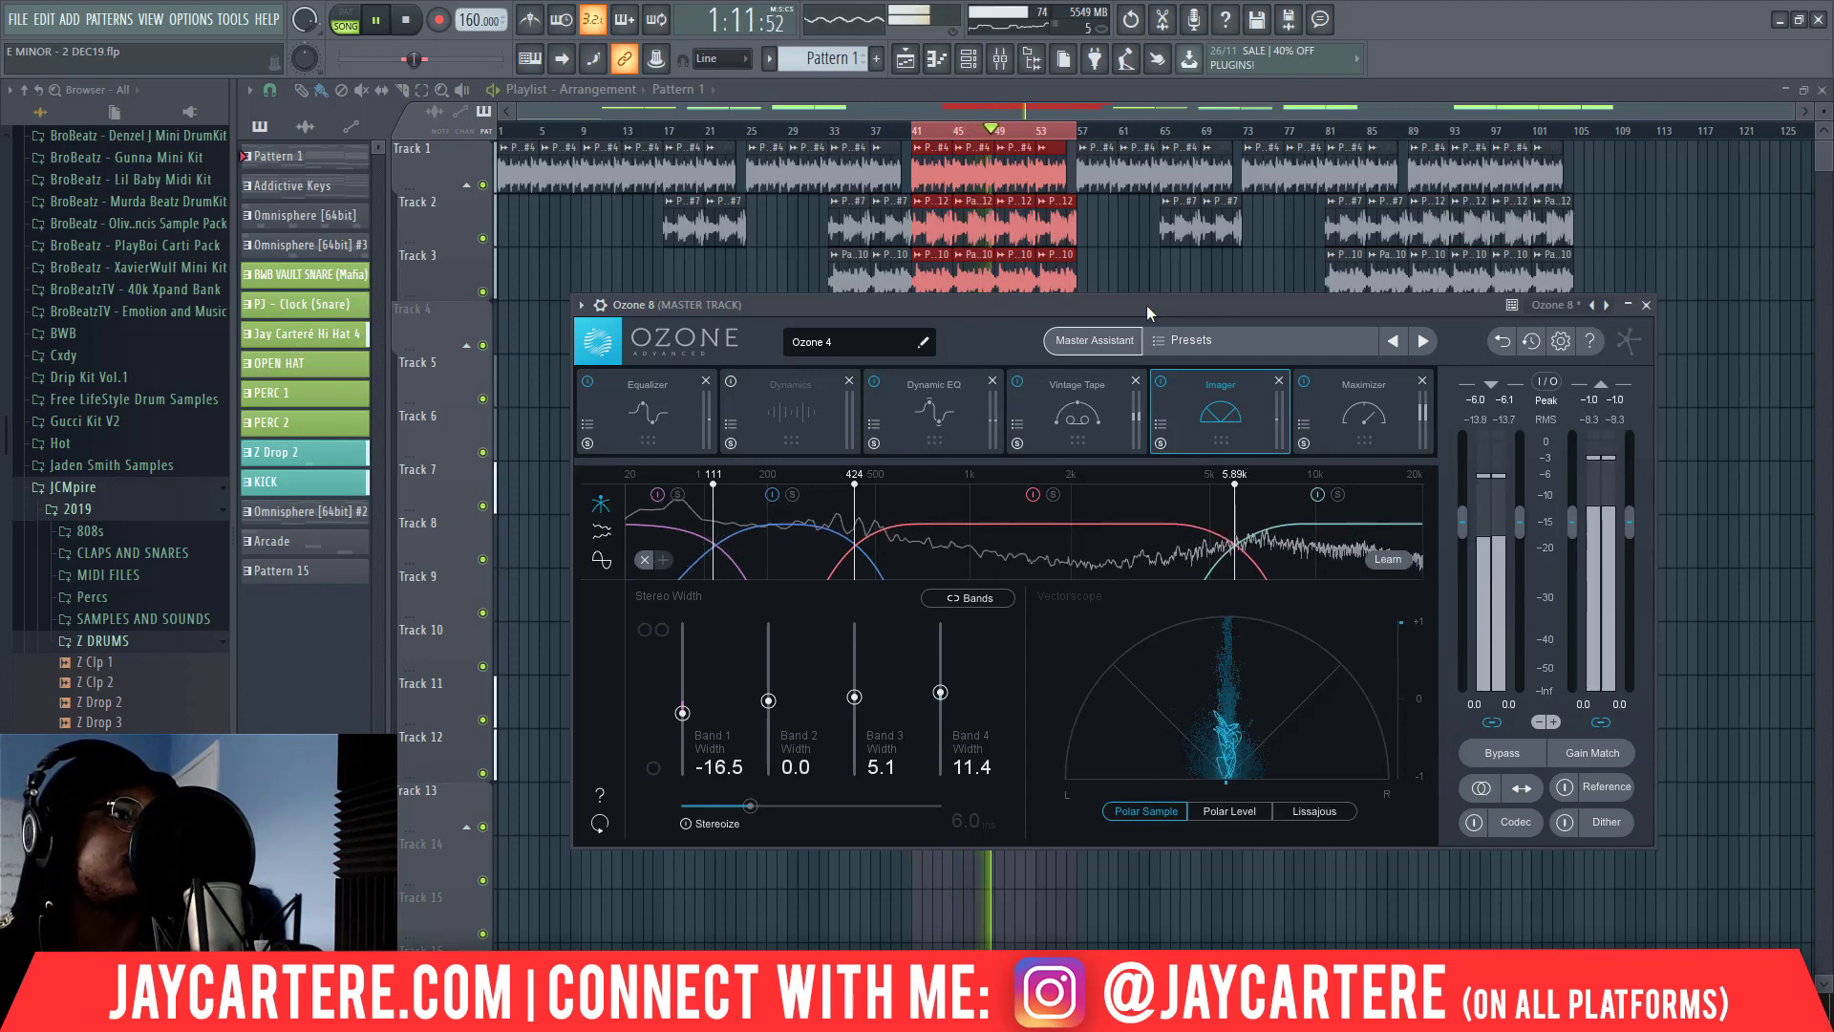
key("space")
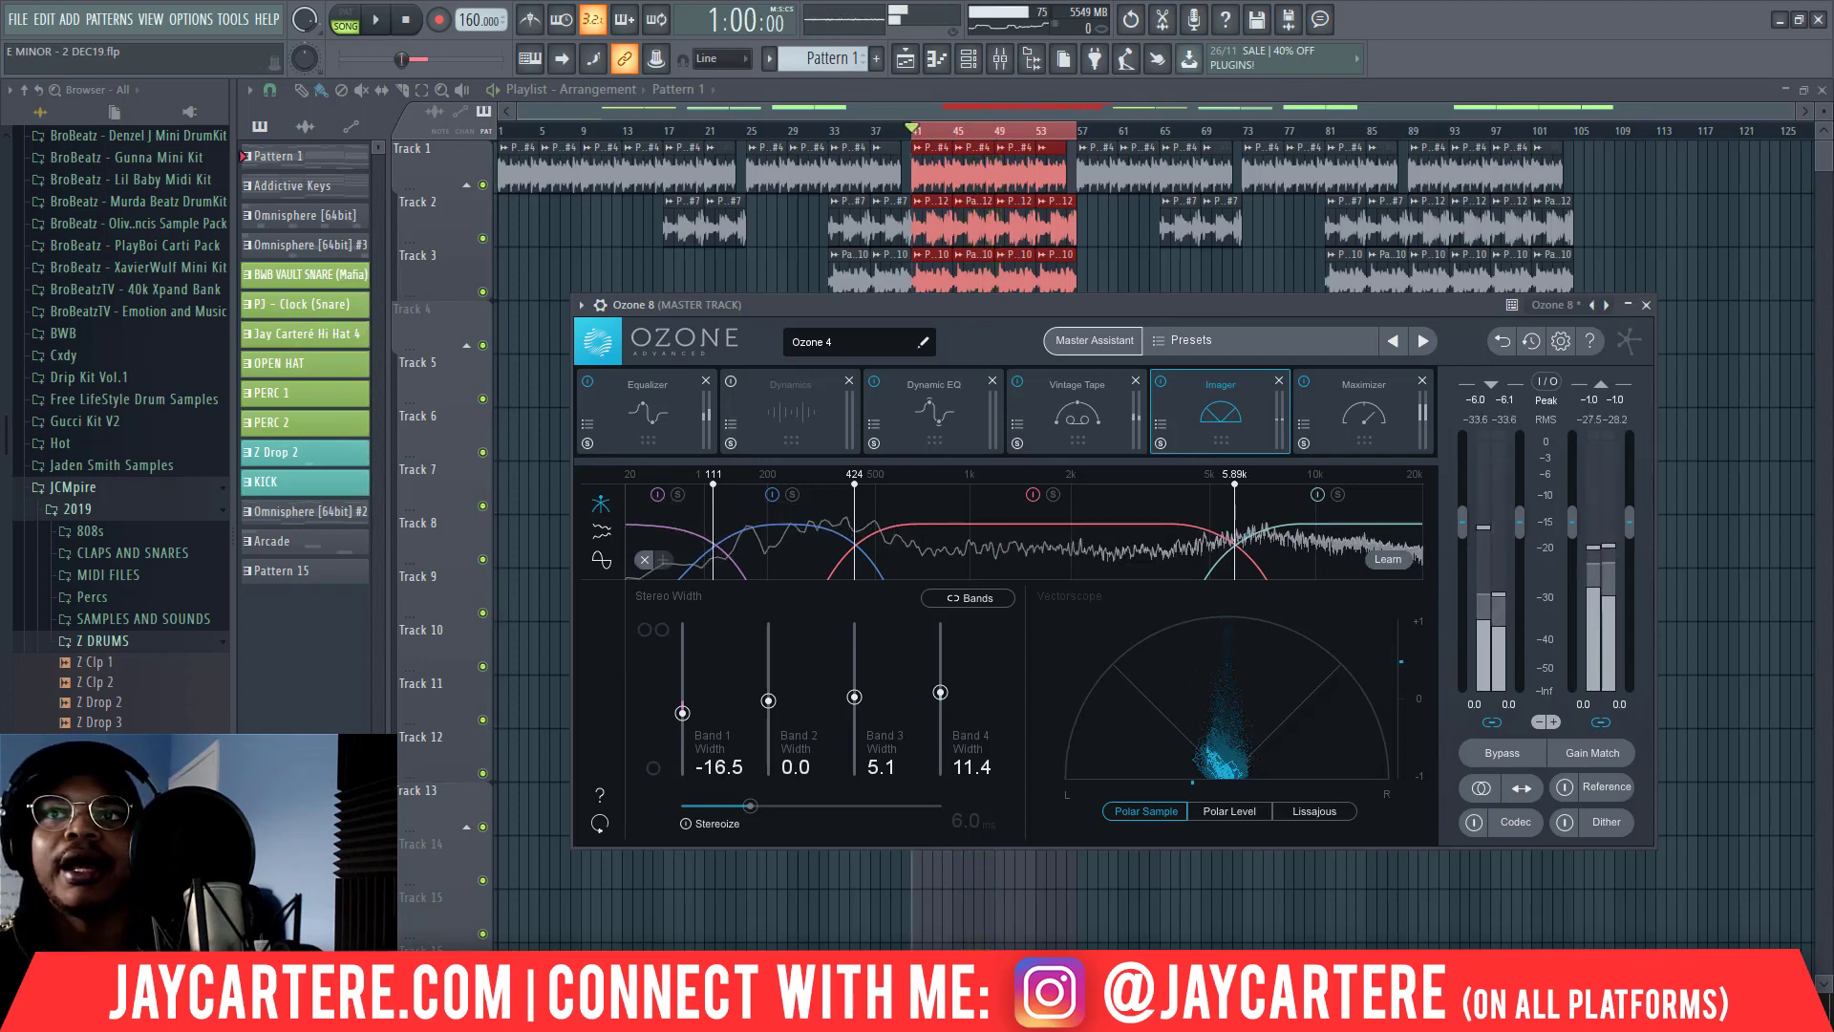
Open Tonal Balance Control from the master track and compare the playing section with the Bass Heavy target, then close it
key("F9")
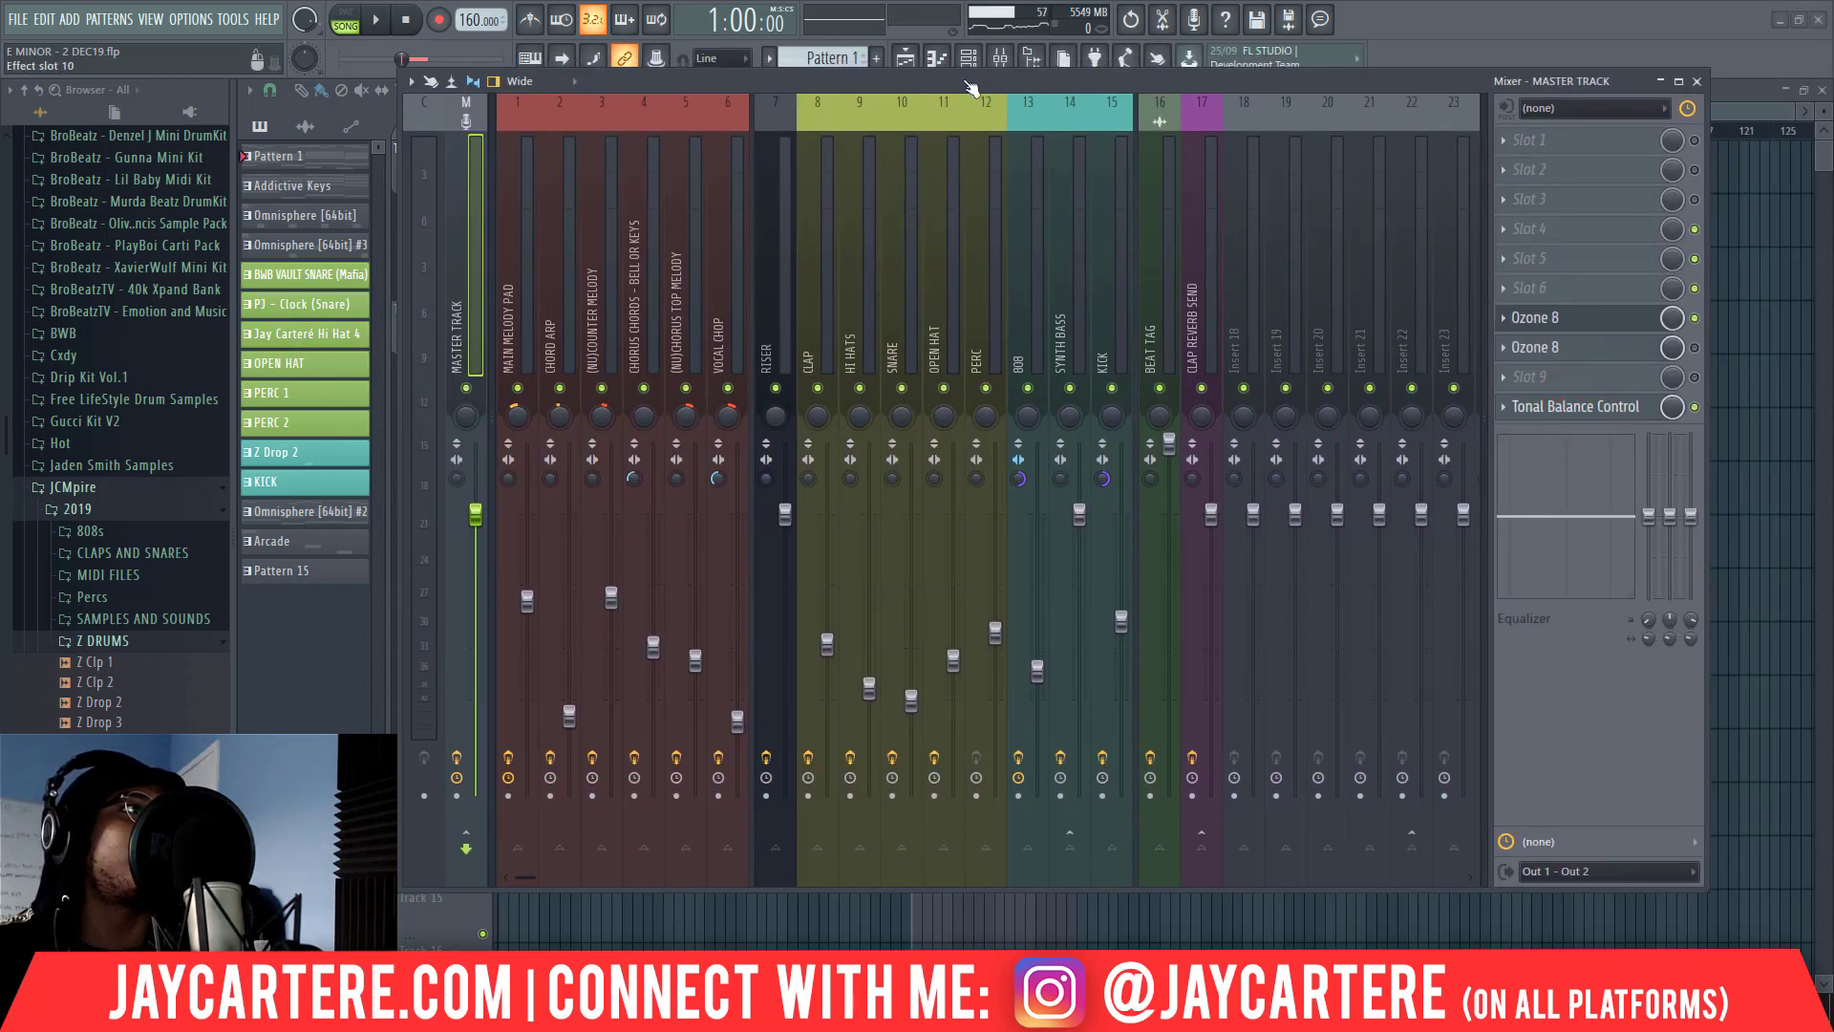
left_click_drag(963, 84, 1725, 224)
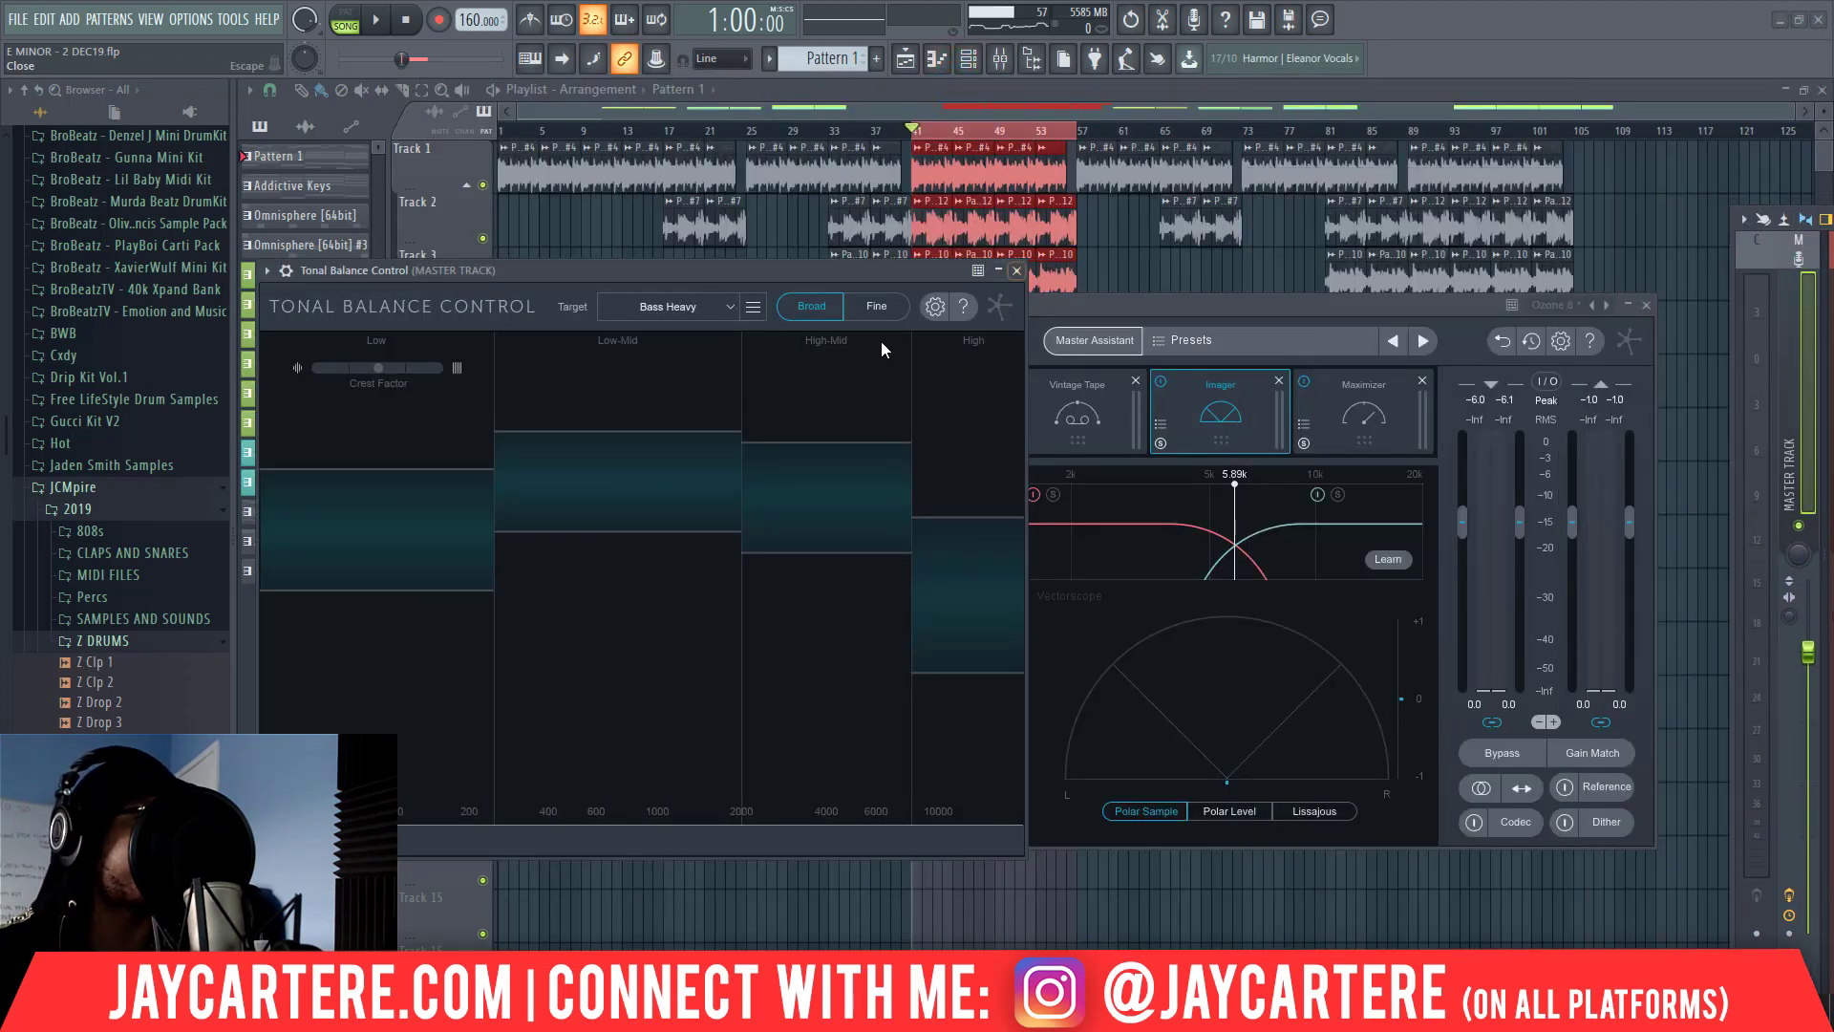
left_click_drag(837, 279, 1091, 193)
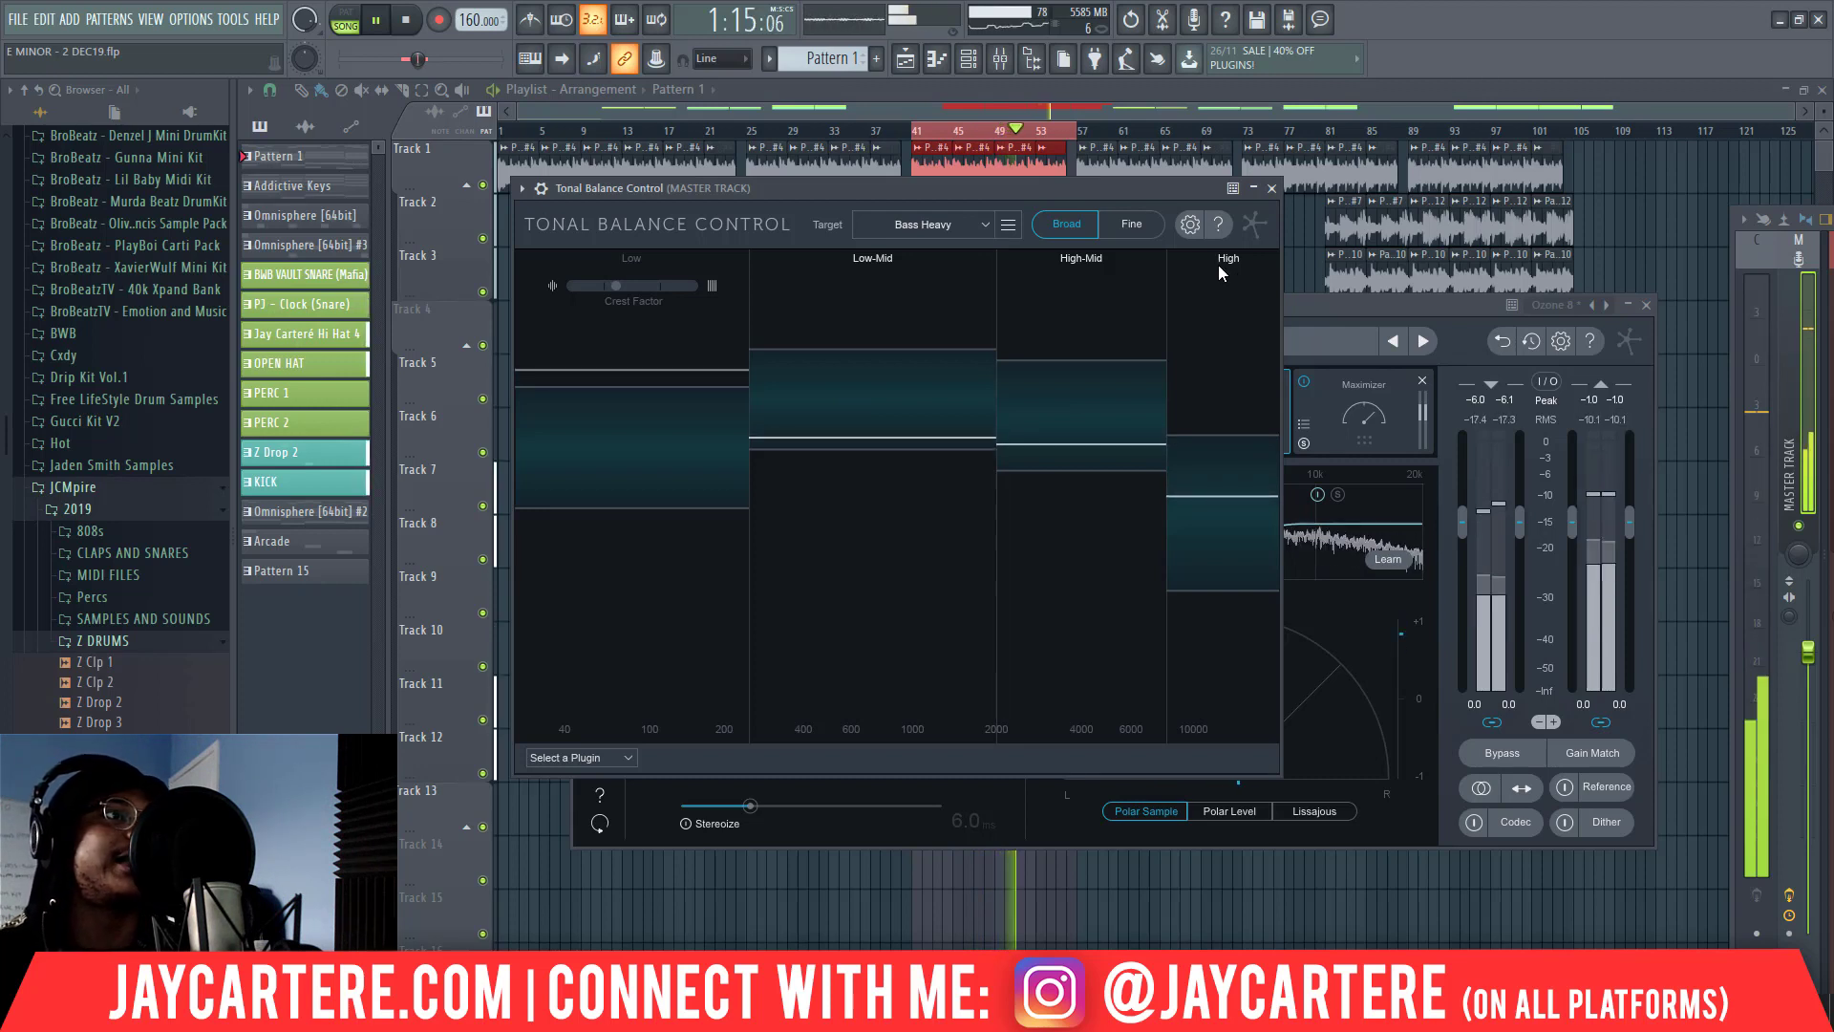
left_click(1273, 189)
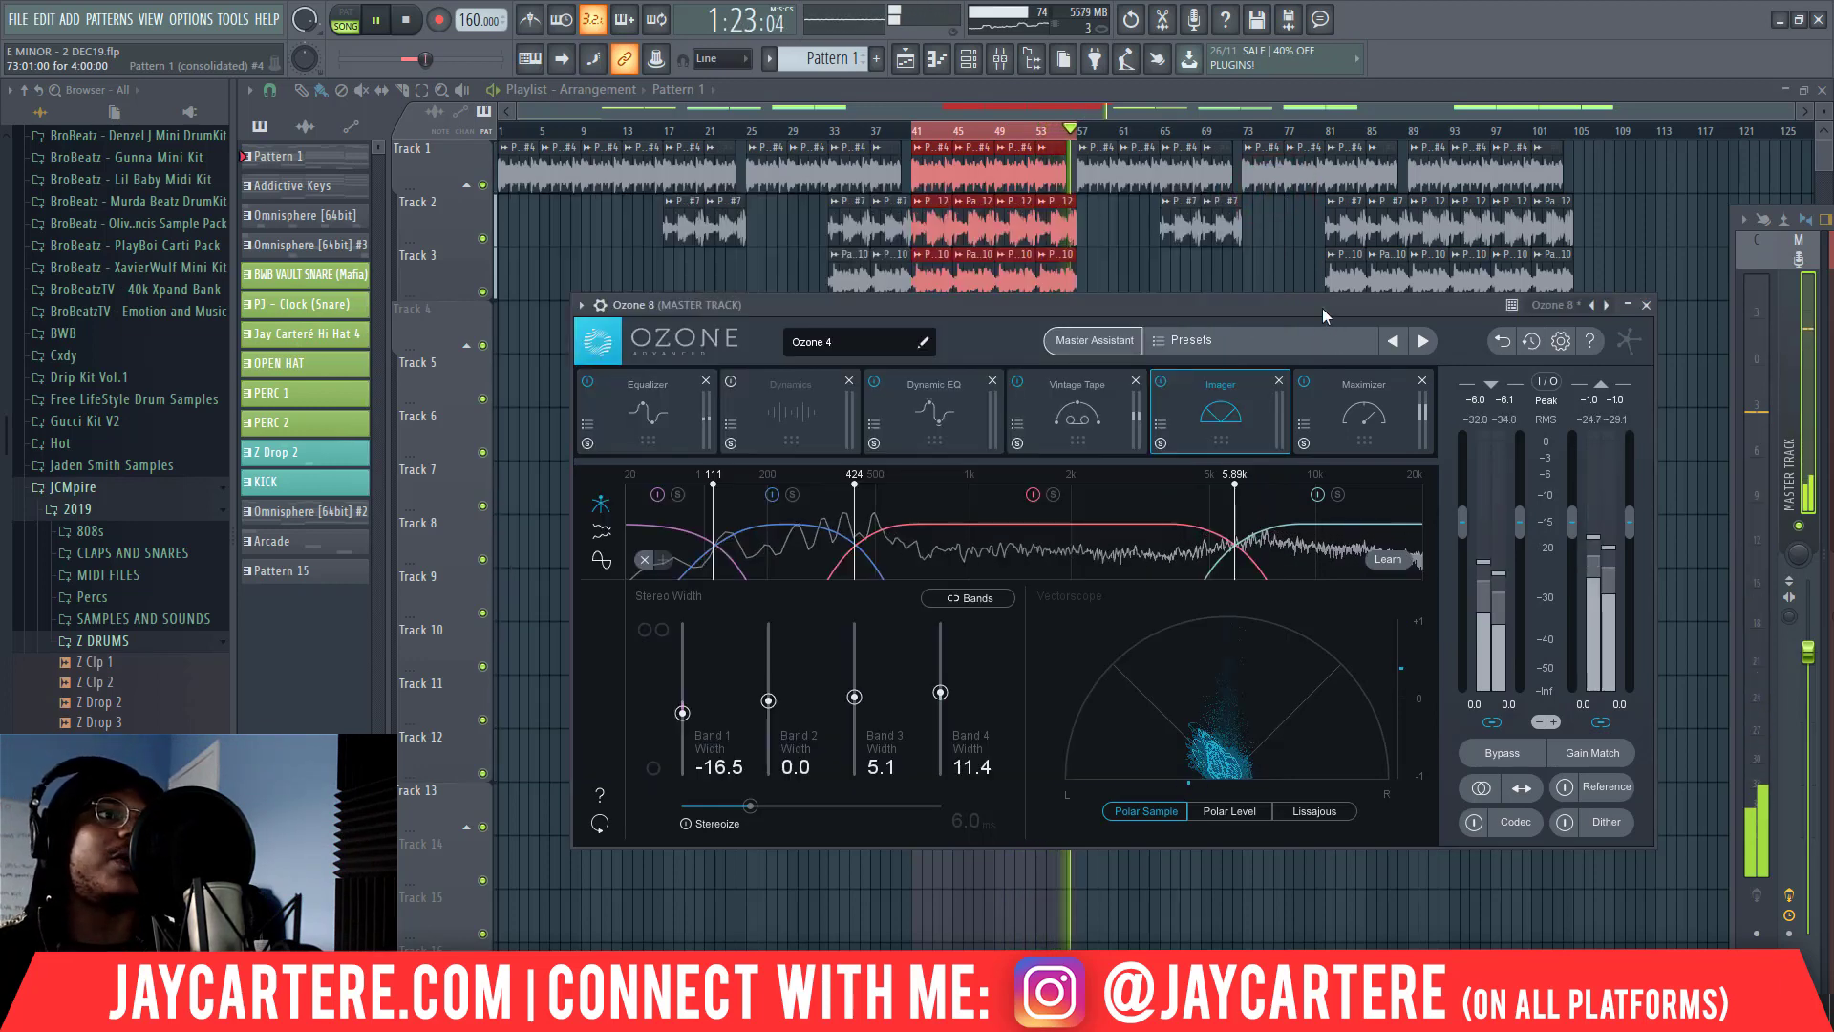
Stop playback and close the Ozone 8 window to return to the full playlist
left_click_drag(1323, 307, 1277, 290)
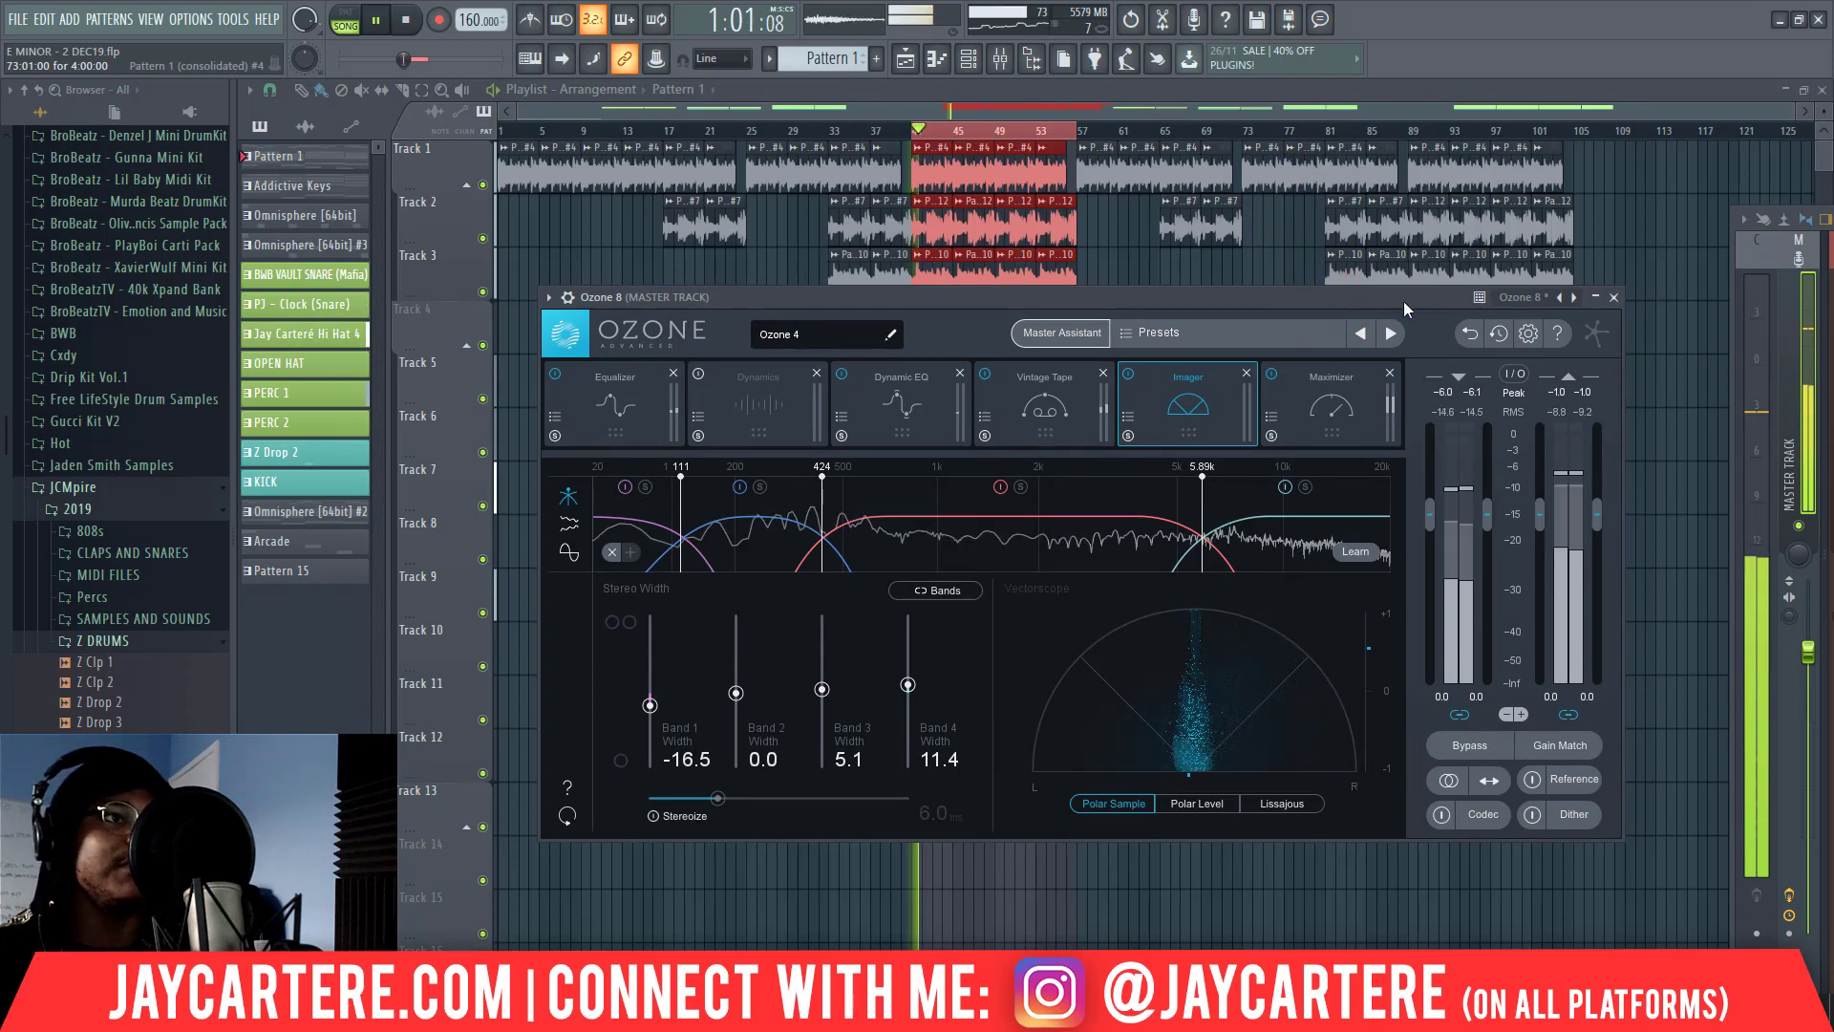
key("space")
left_click(1614, 297)
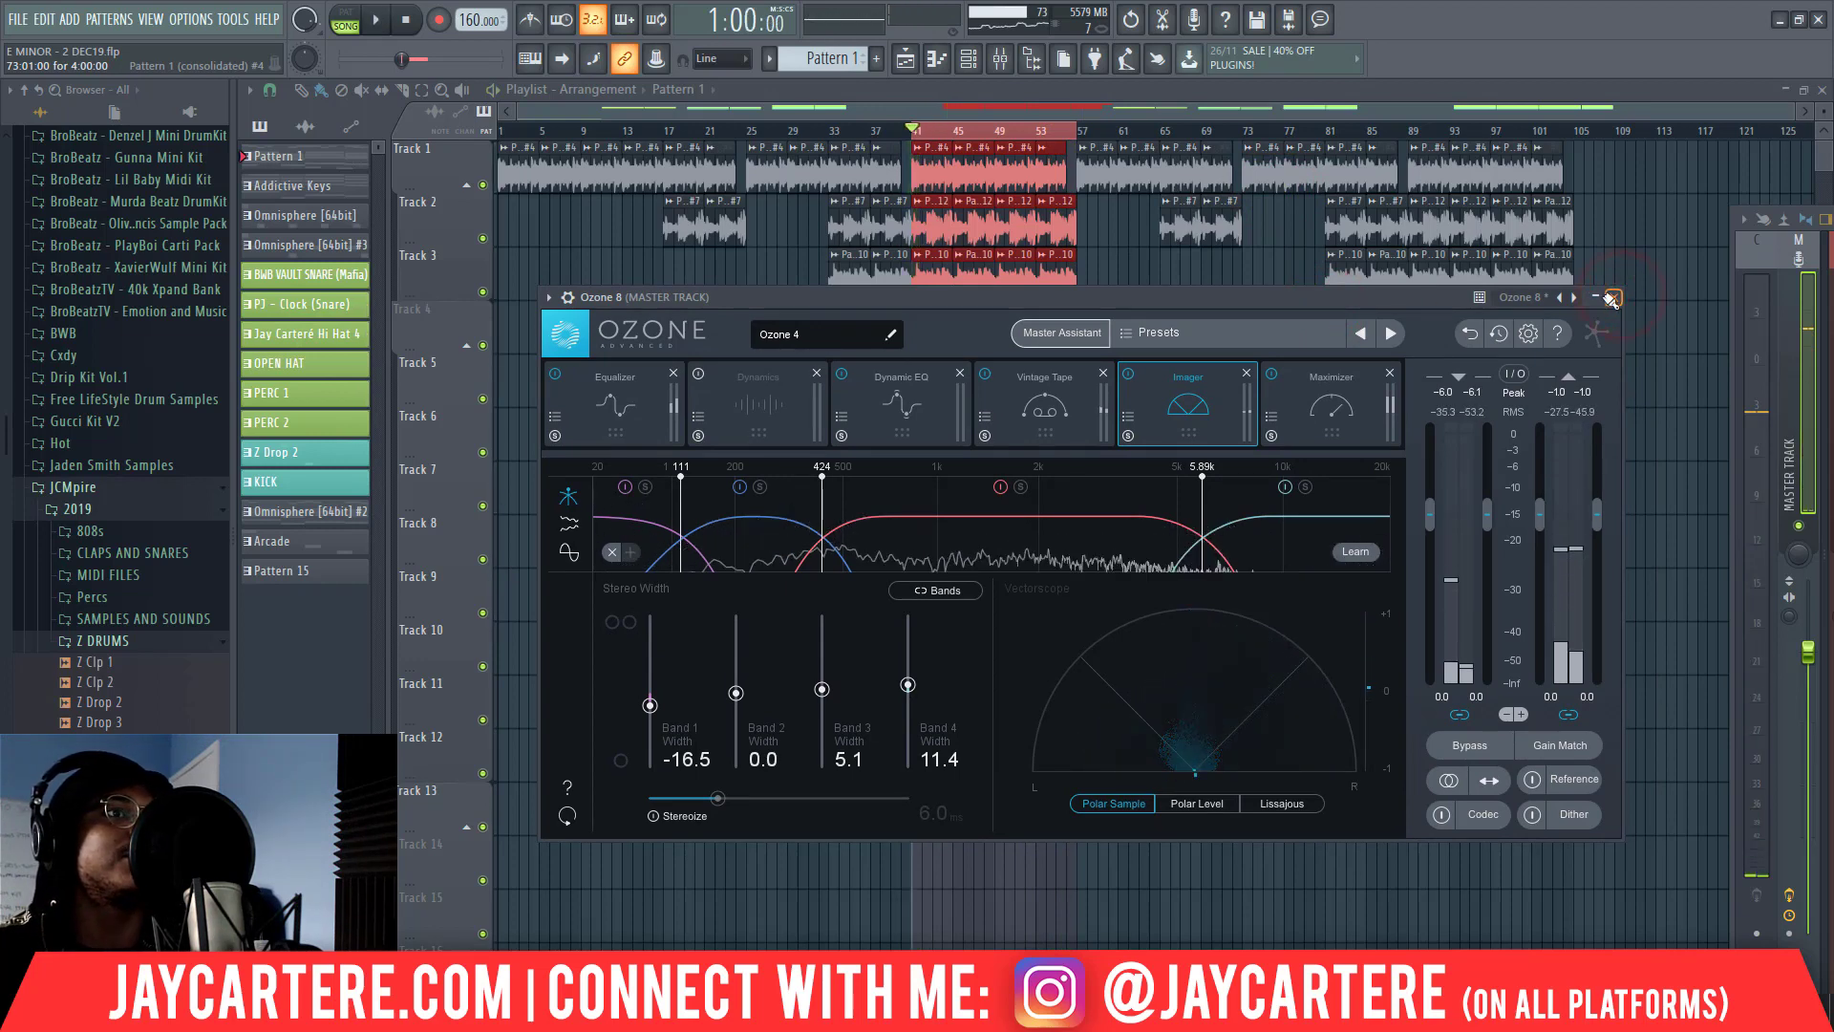
Extend the playlist selection back to bar 1, ending at bar 57, and play the beat from the beginning
left_click_drag(907, 134, 341, 119)
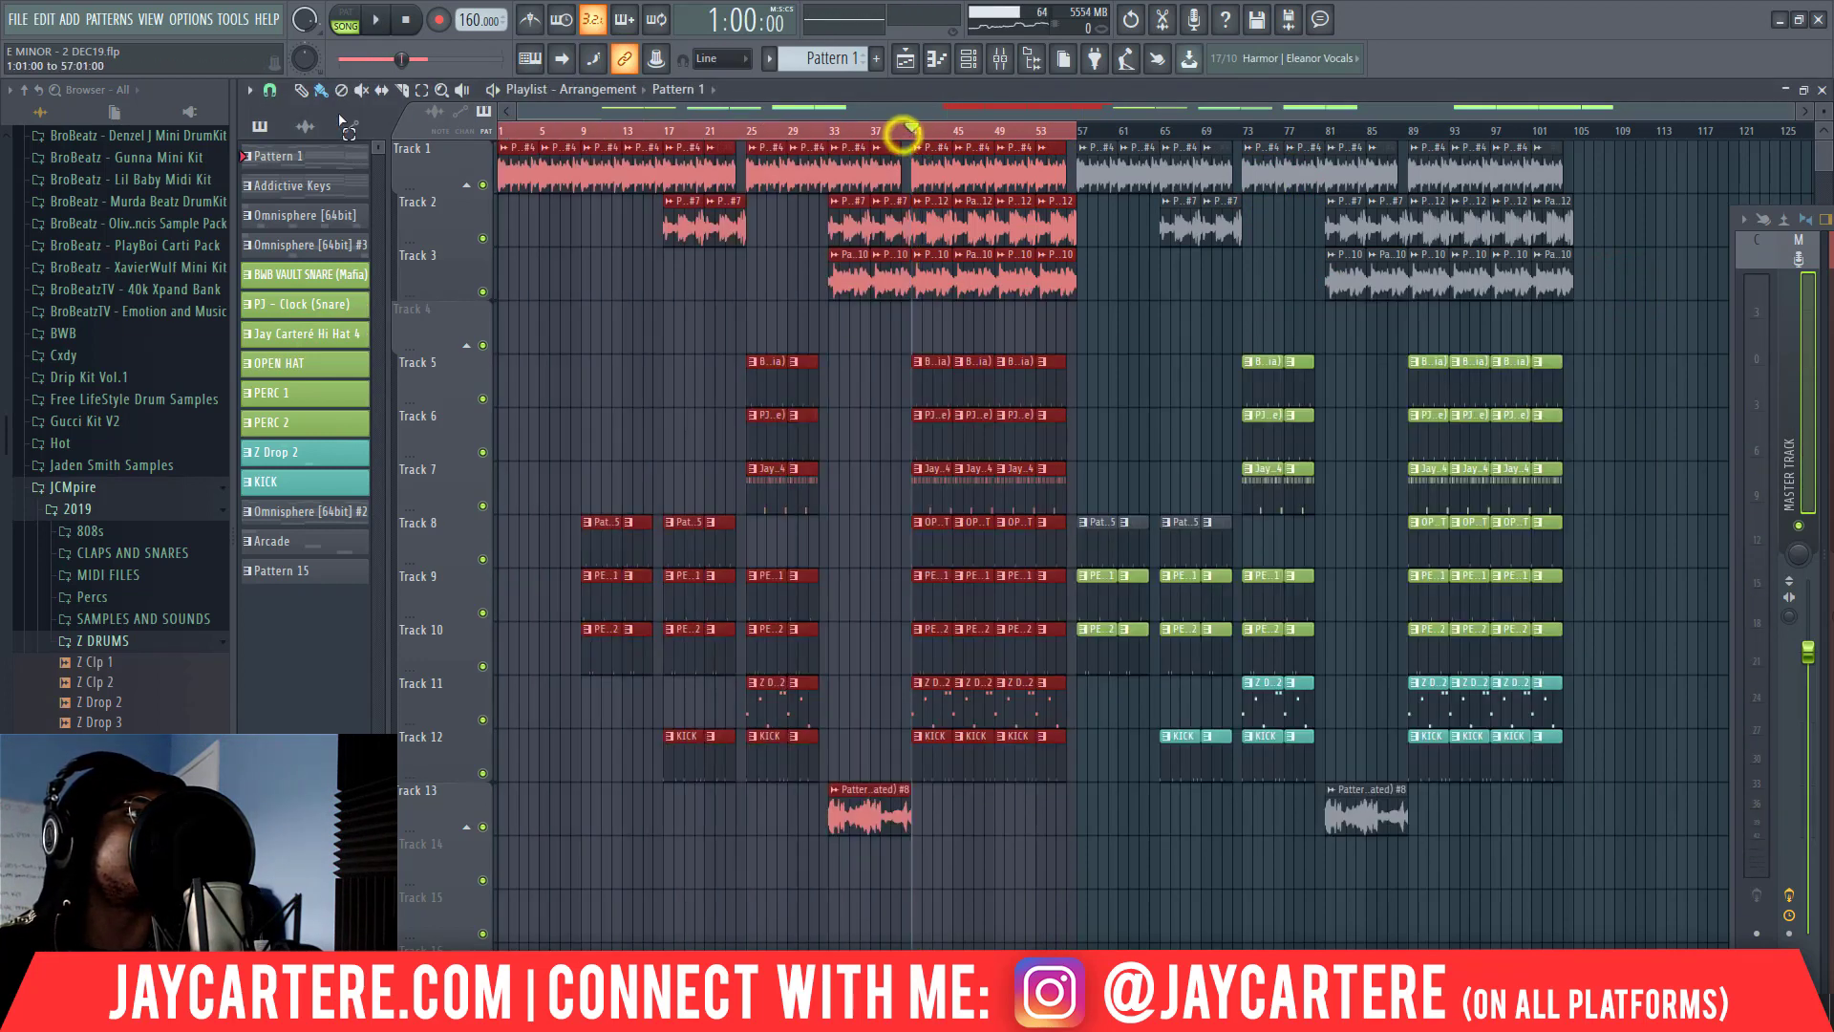
left_click_drag(913, 130, 400, 141)
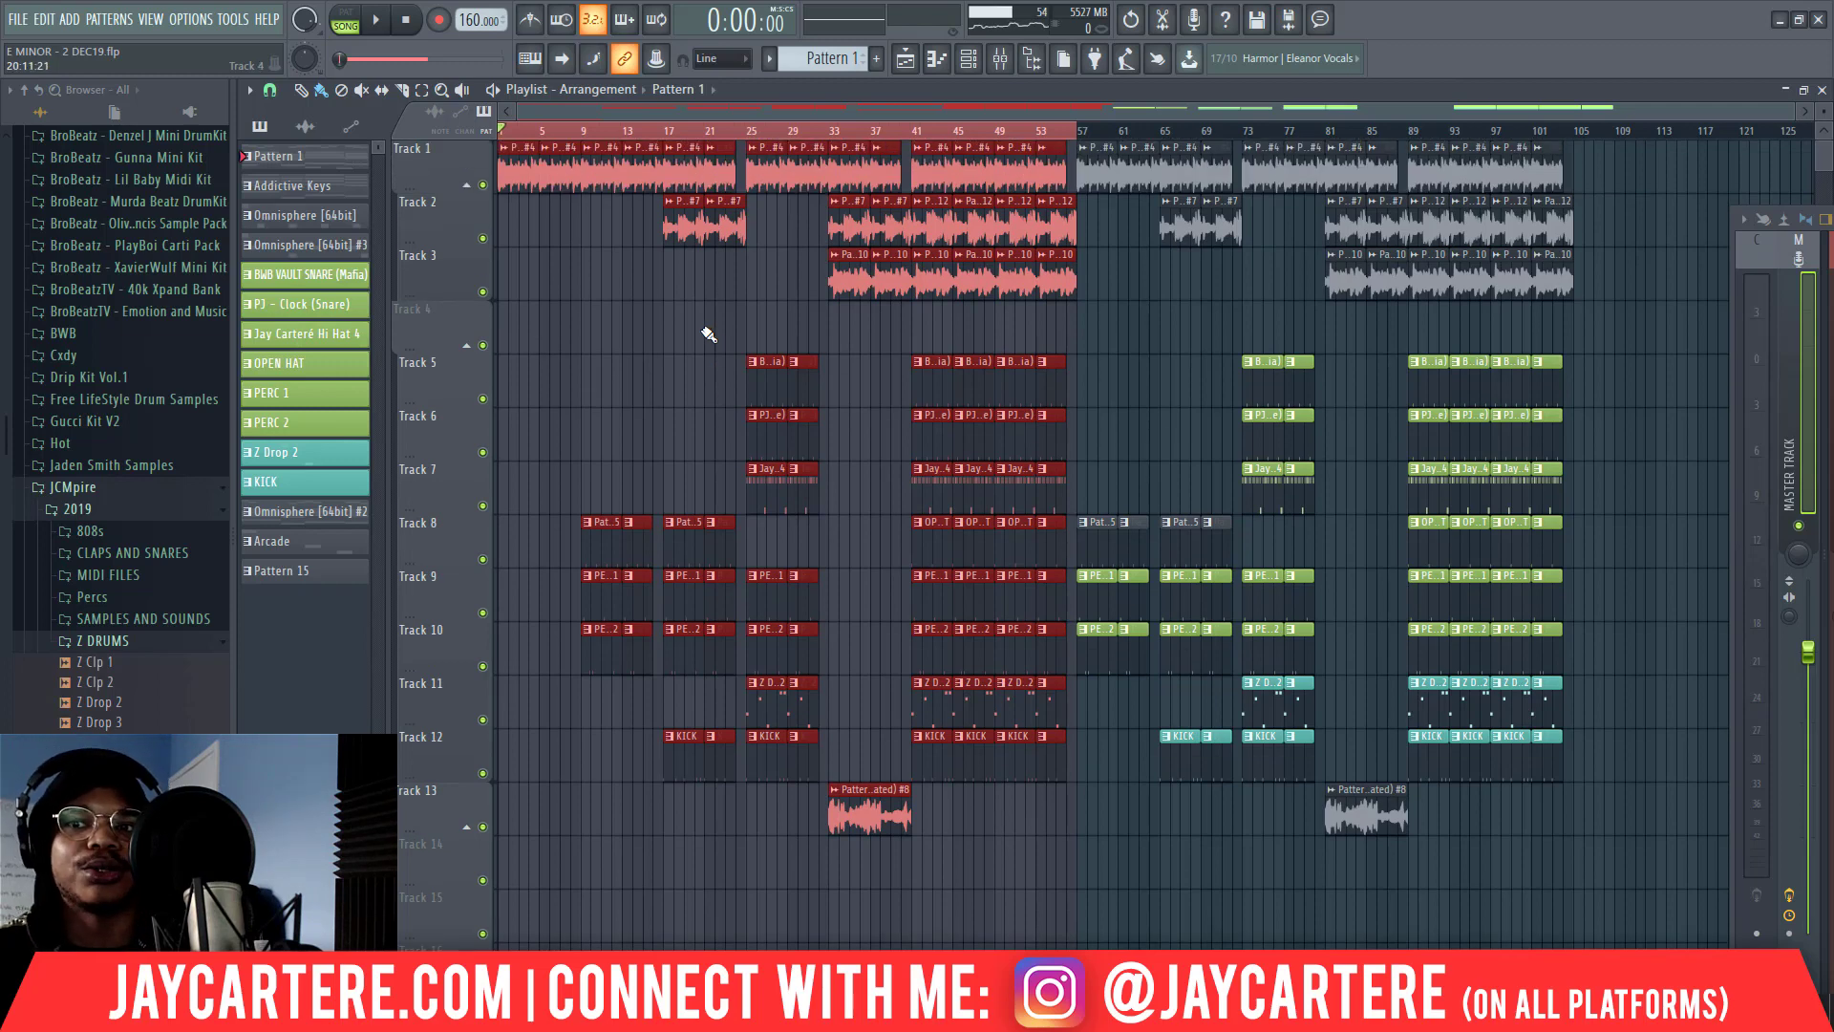
key("space")
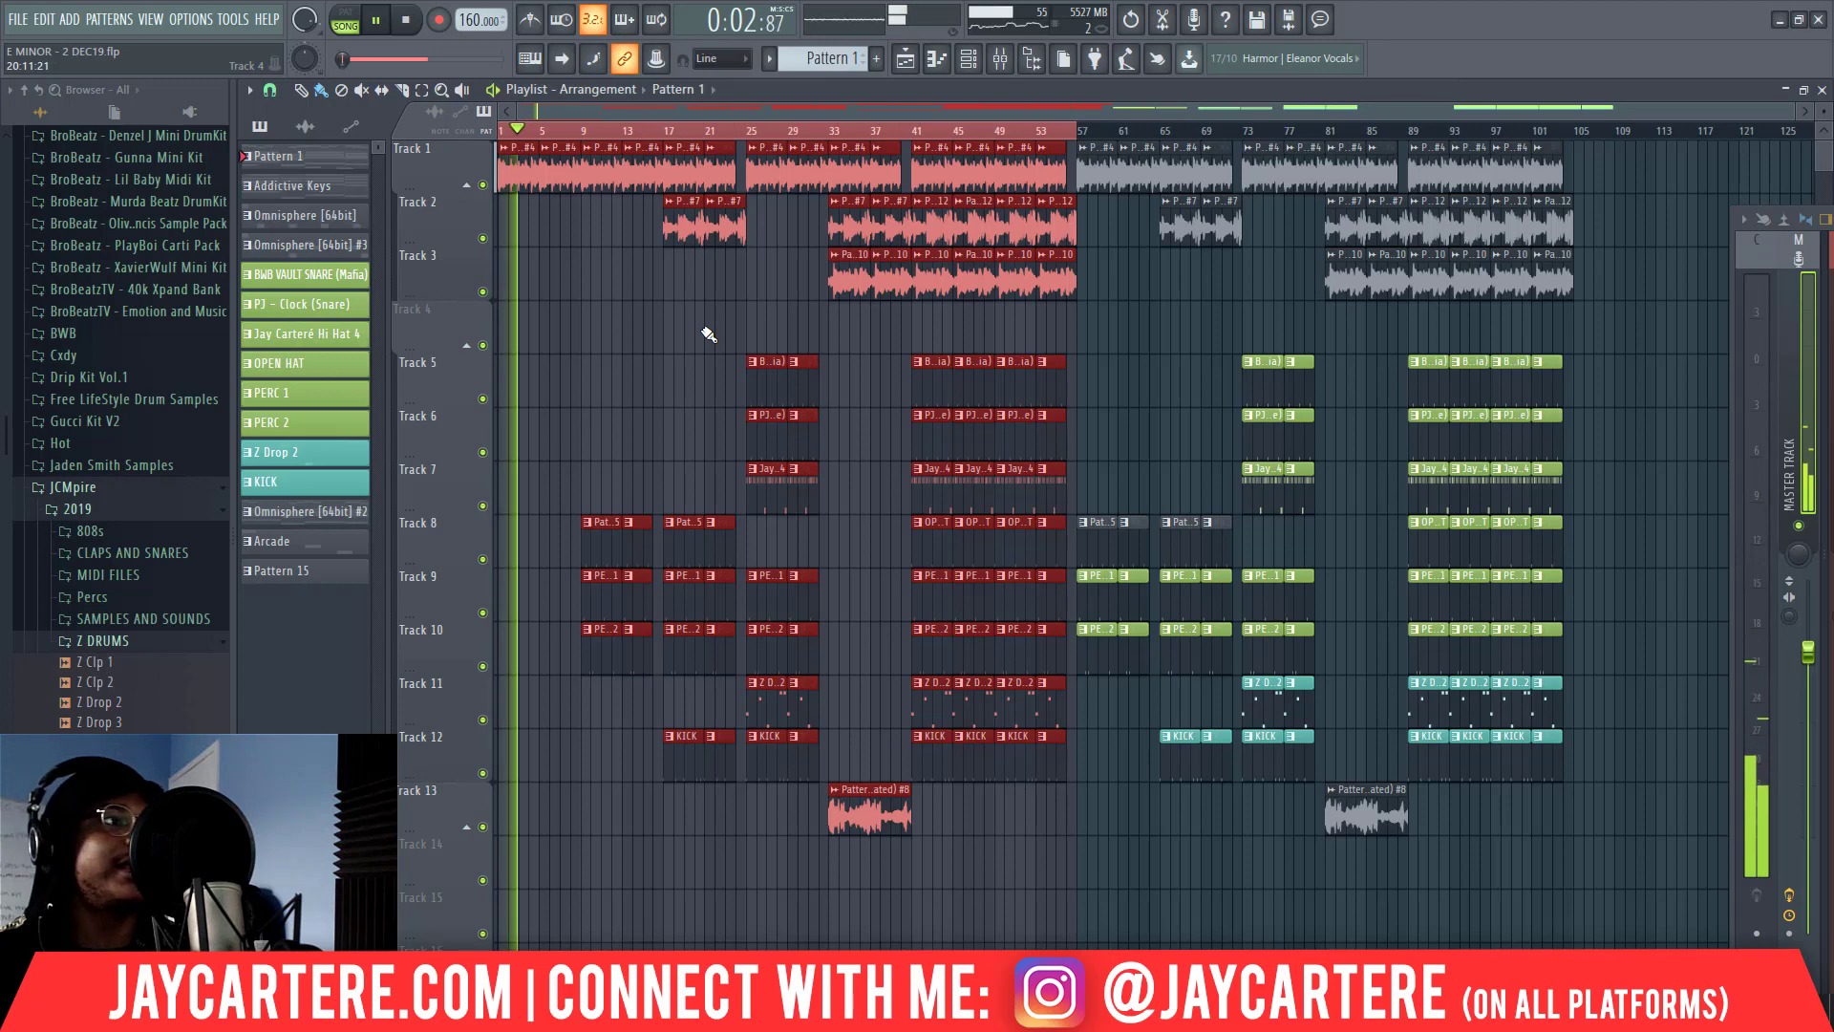
Replay the beat from bar 1, trying a playlist selection extended to bar 65, and after stopping set its end back to bar 57
key("space")
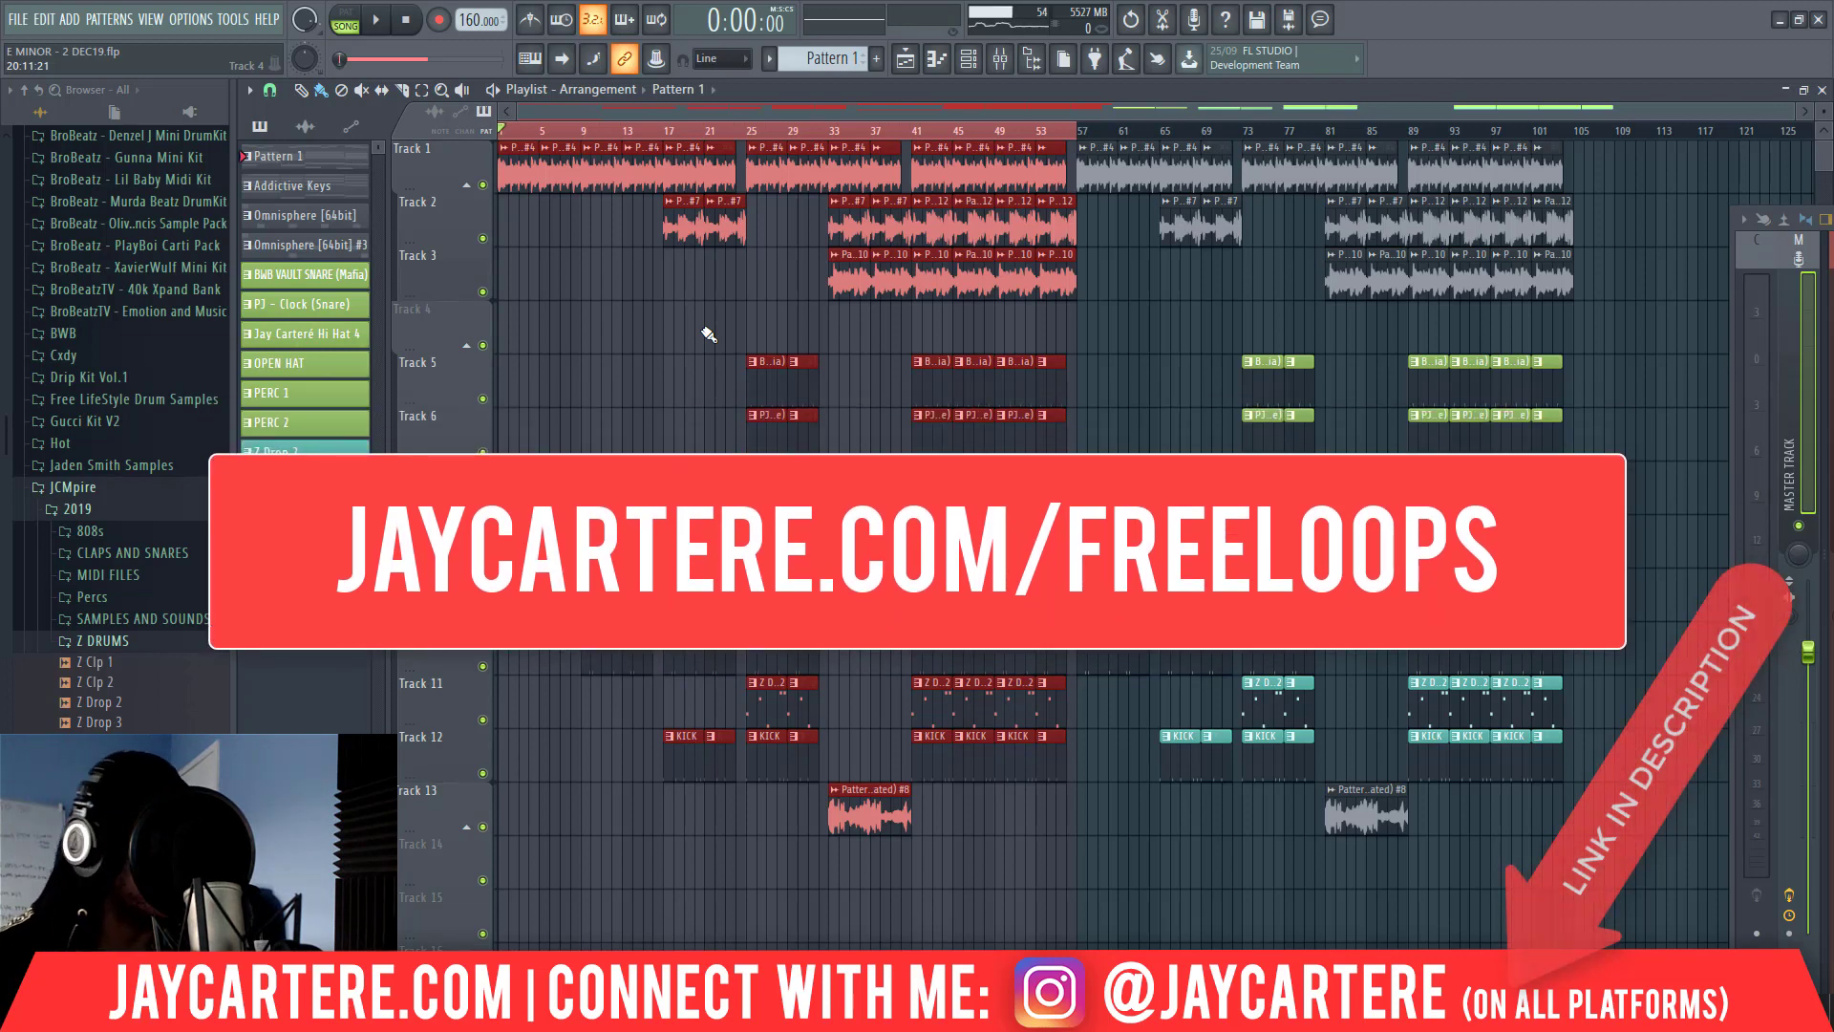
key("space")
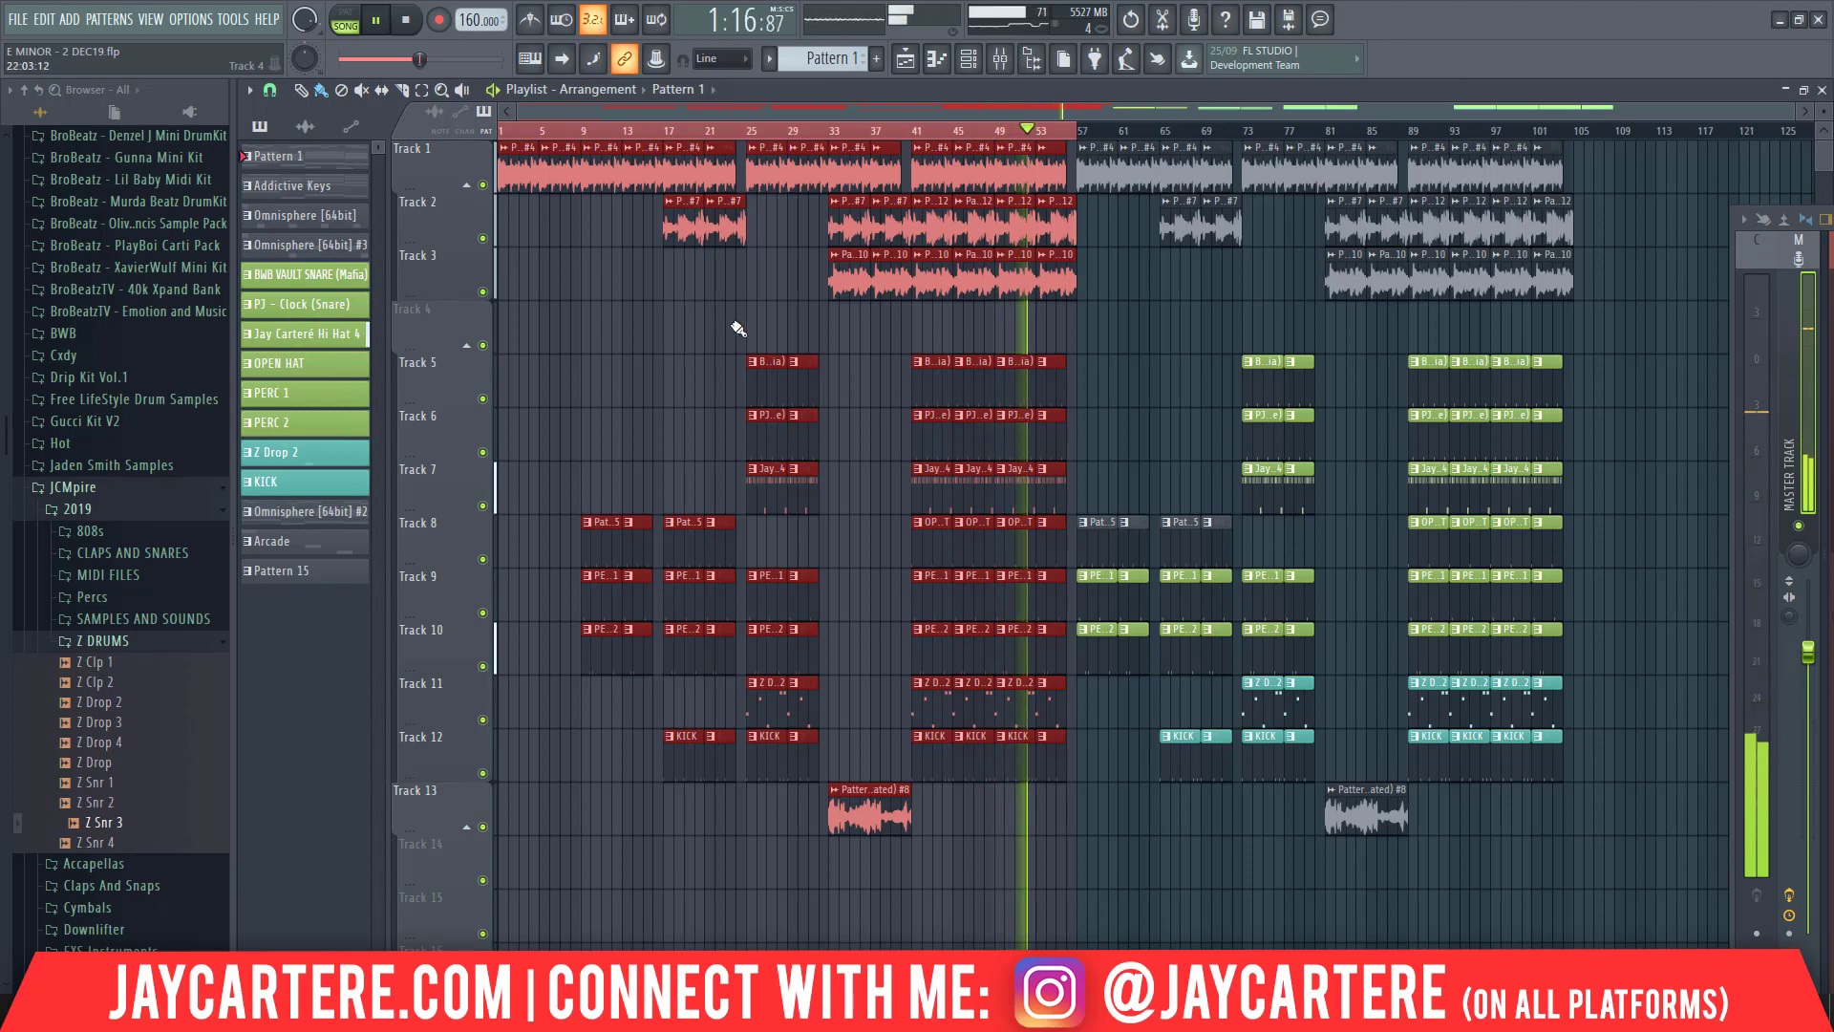
left_click_drag(1101, 127, 1152, 131)
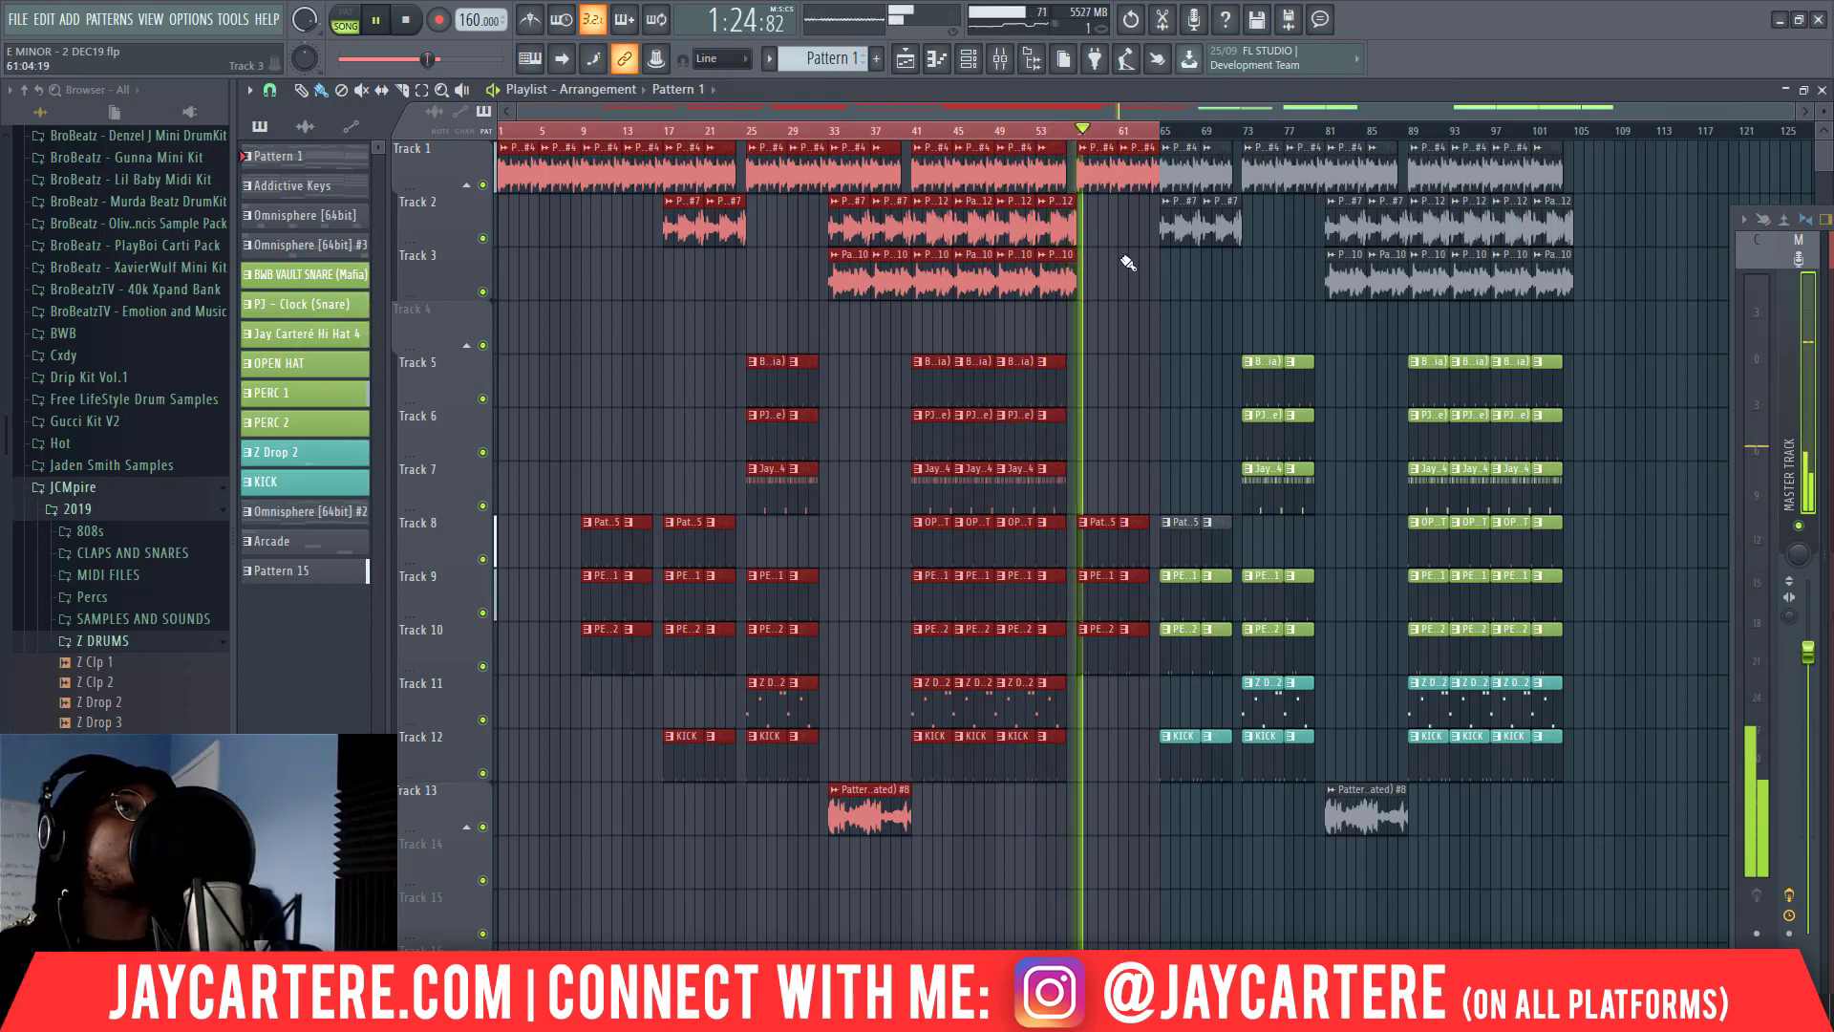
key("space")
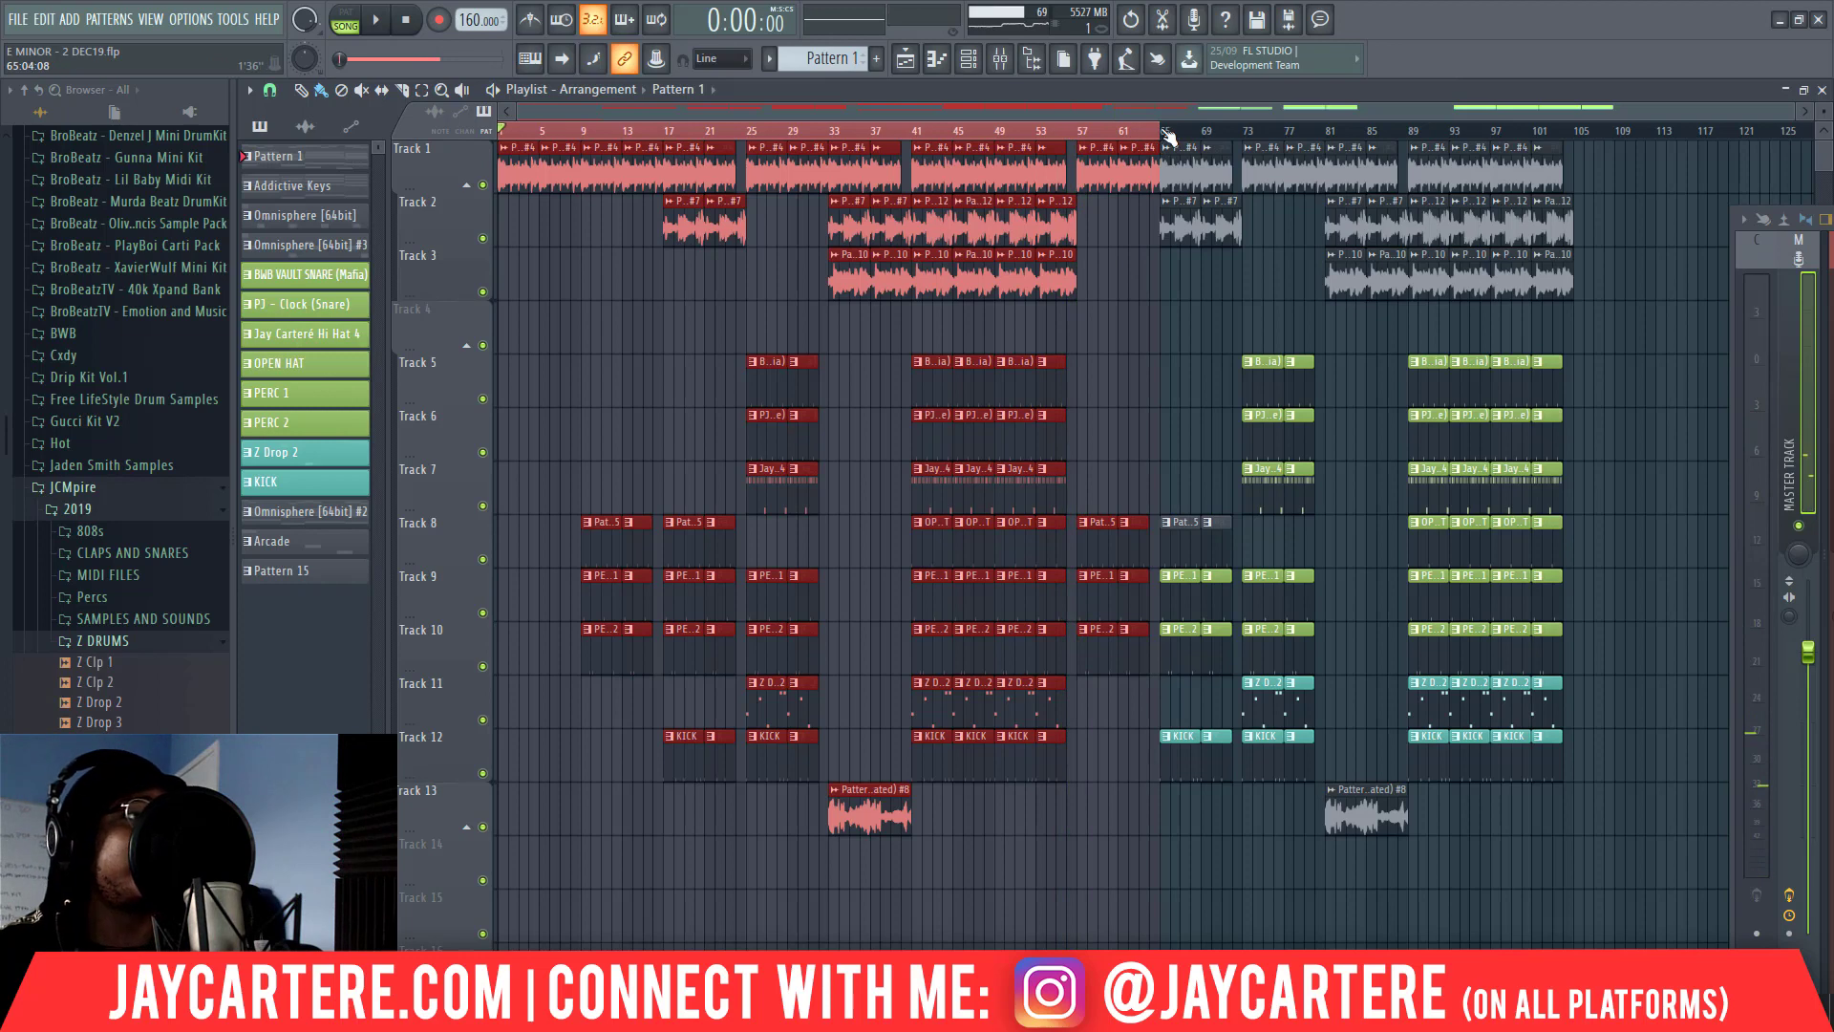
left_click_drag(1149, 131, 1085, 136)
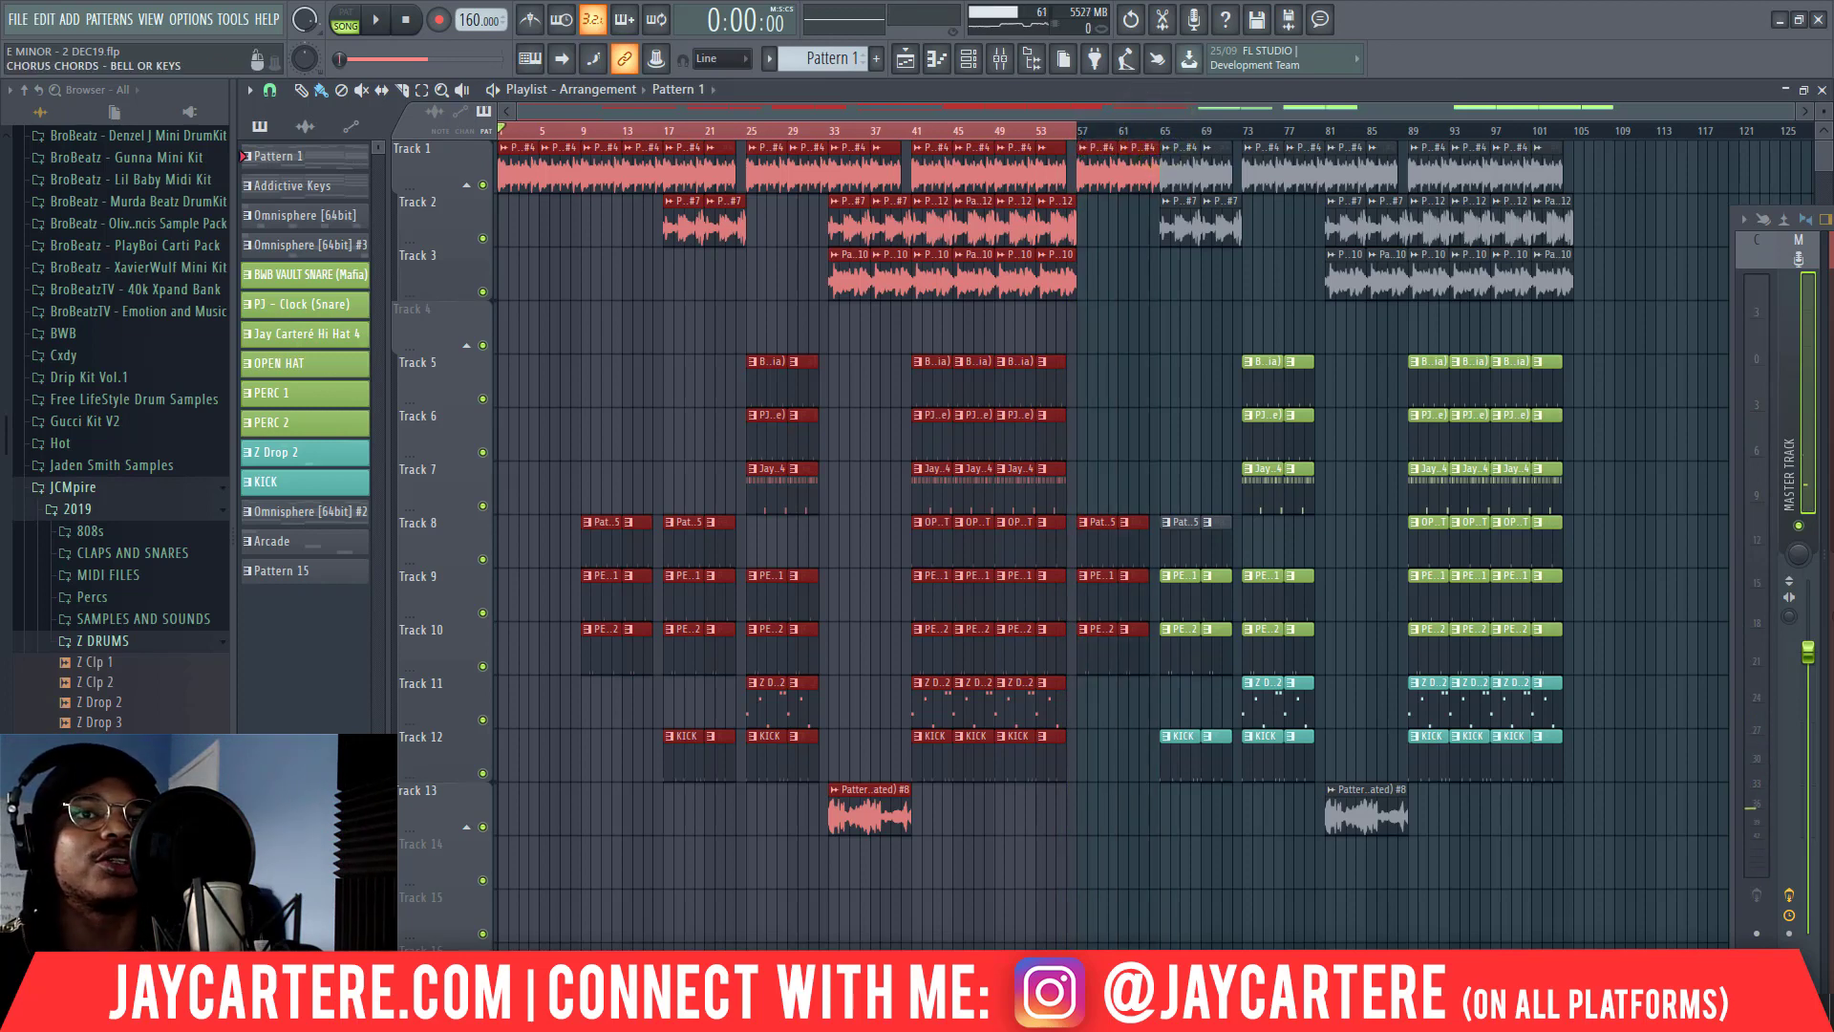
Open the mixer and inspect the effect chains of the hi-hat, clap, vocal chop and chord arp tracks, finishing on the master track
key("F9")
left_click_drag(1253, 193, 909, 145)
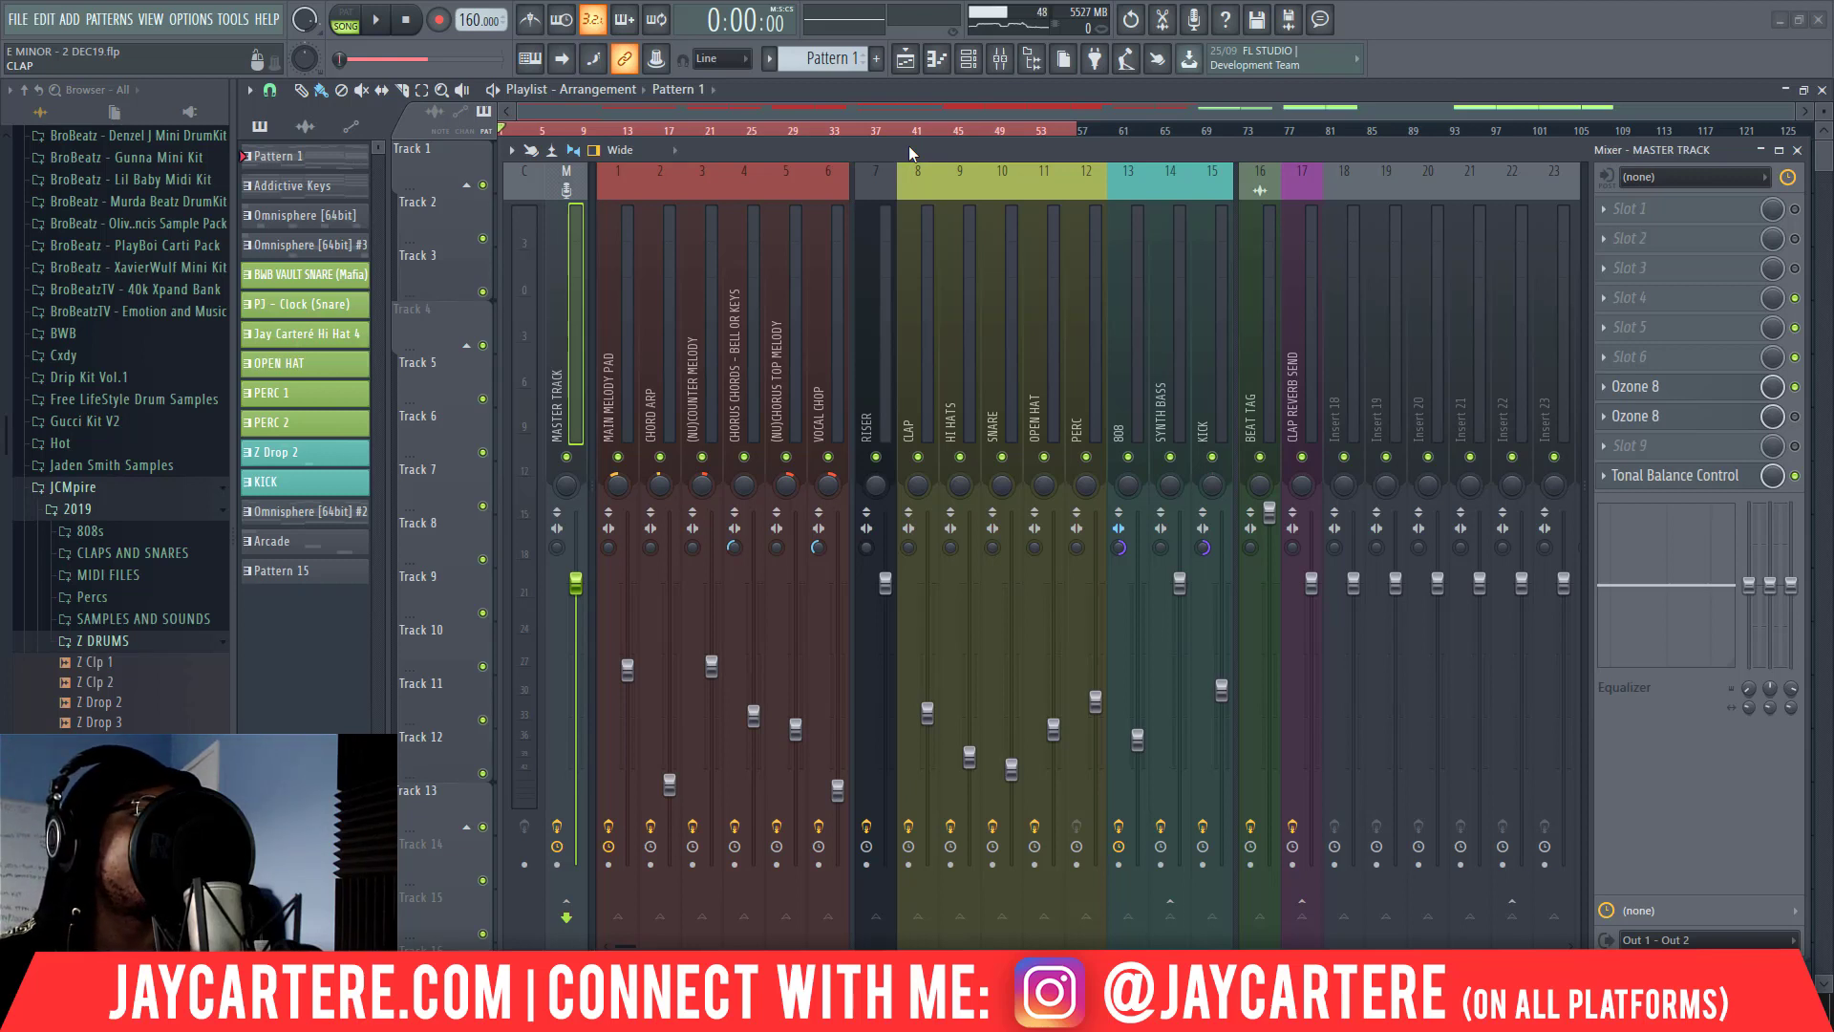
left_click(941, 258)
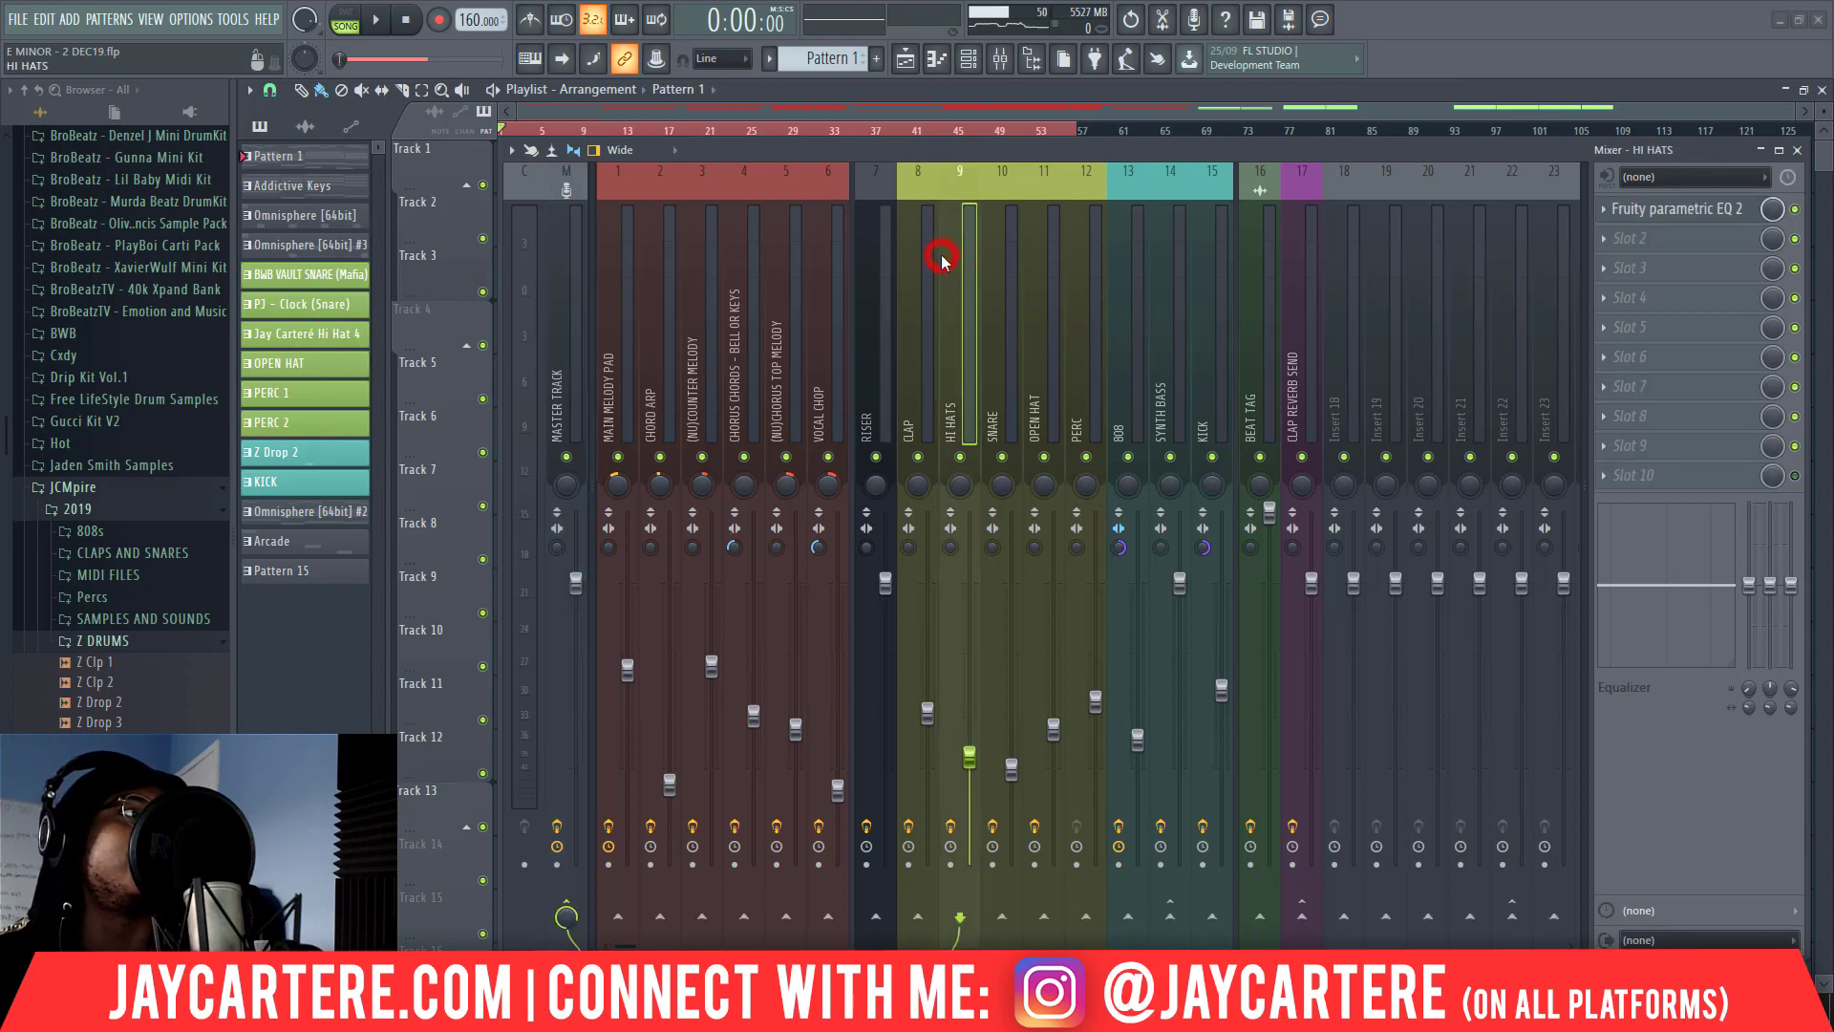
left_click(916, 272)
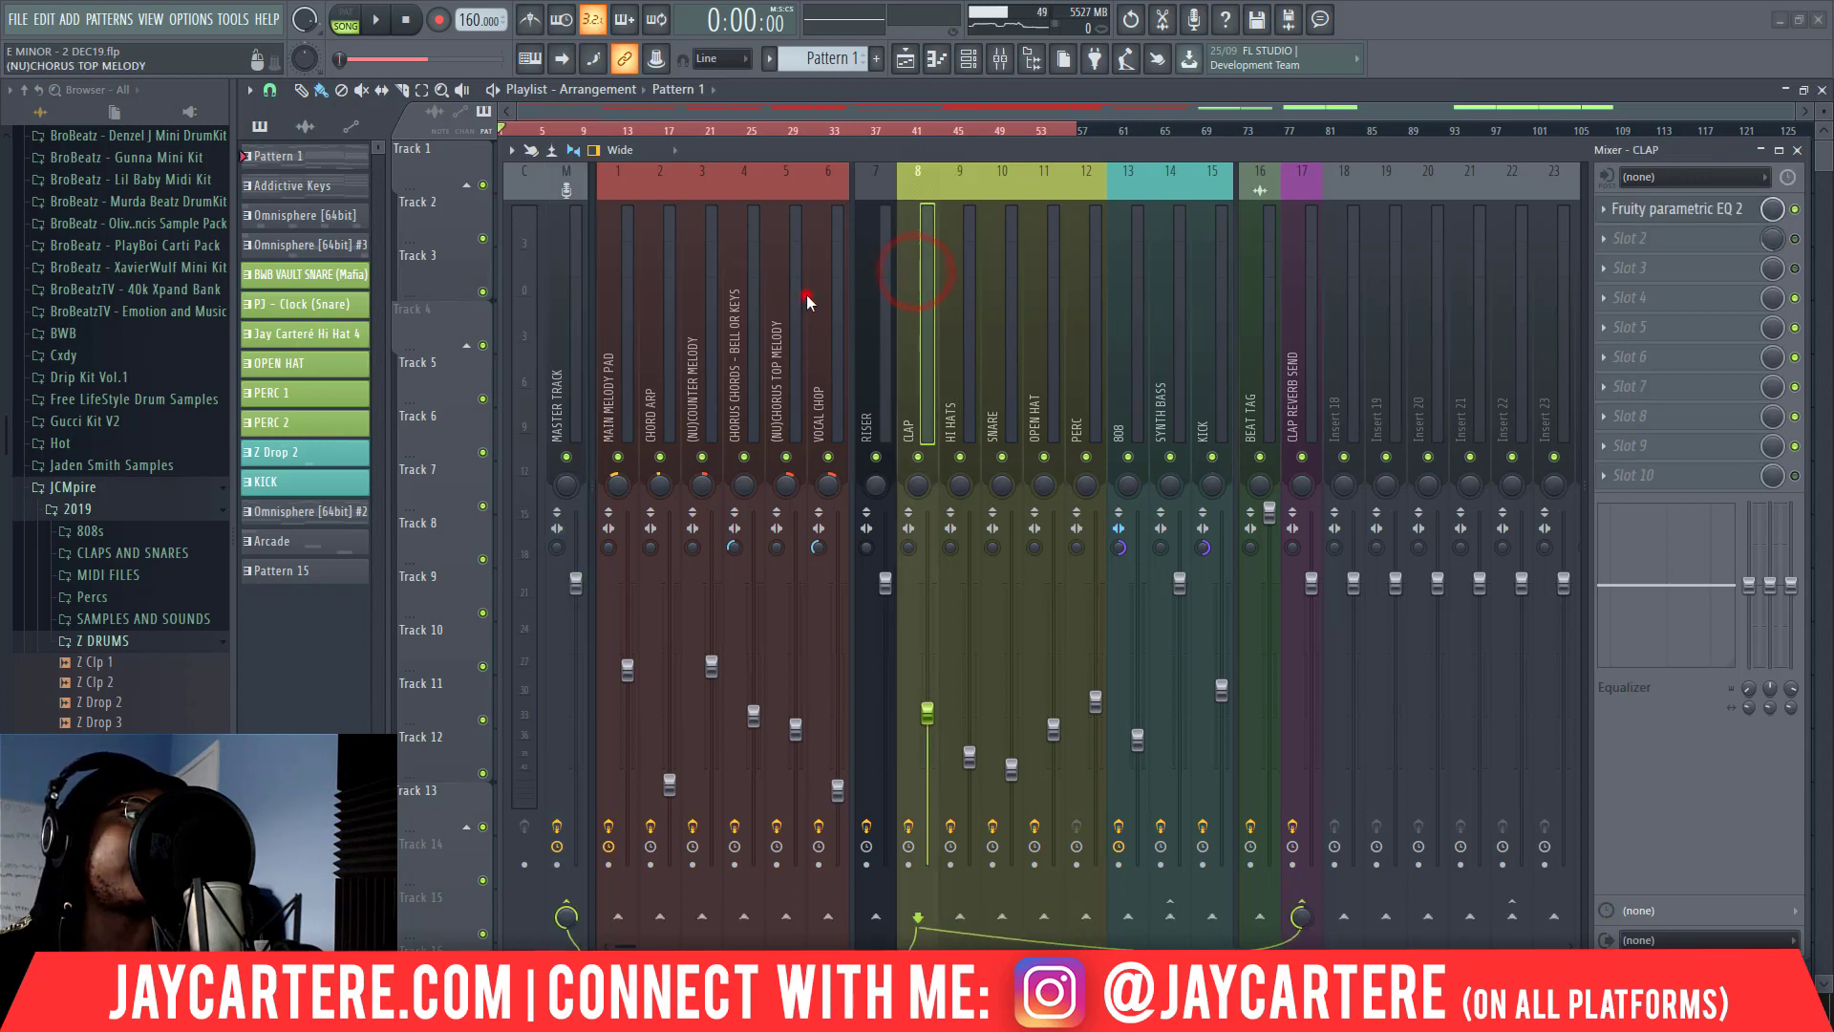
left_click(805, 292)
left_click(826, 298)
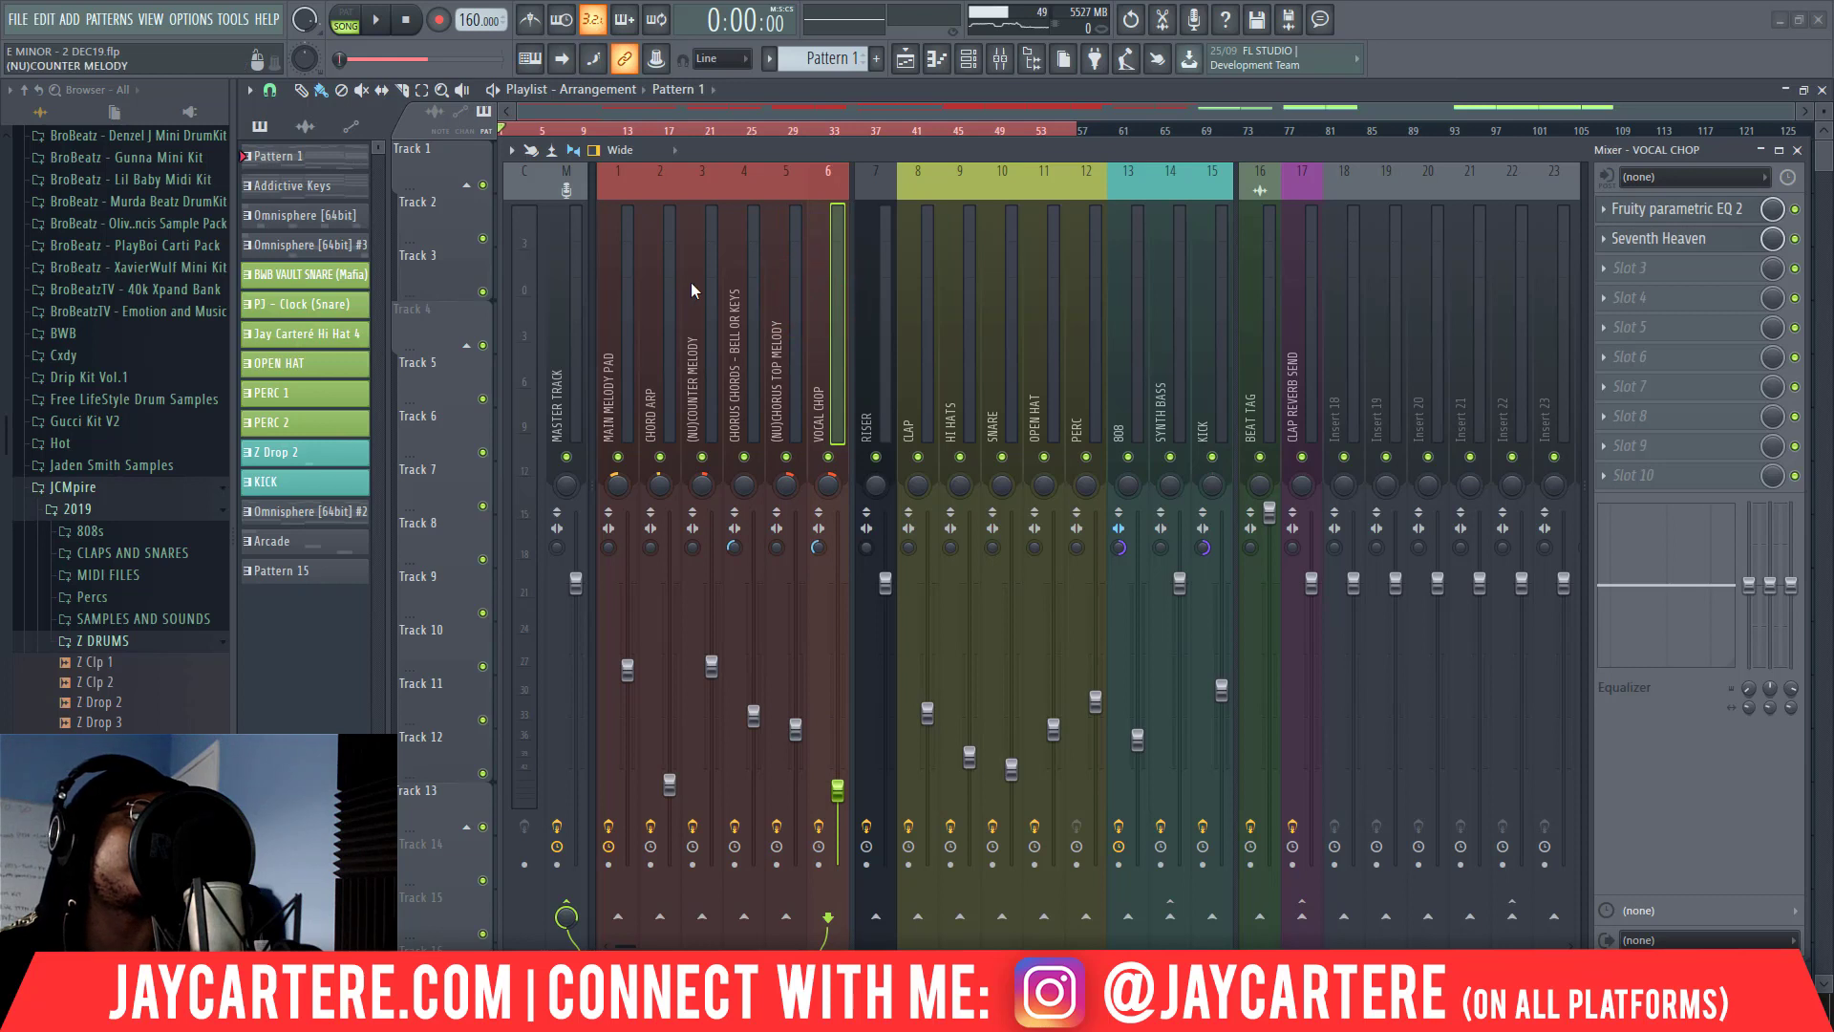
left_click(694, 284)
left_click(809, 284)
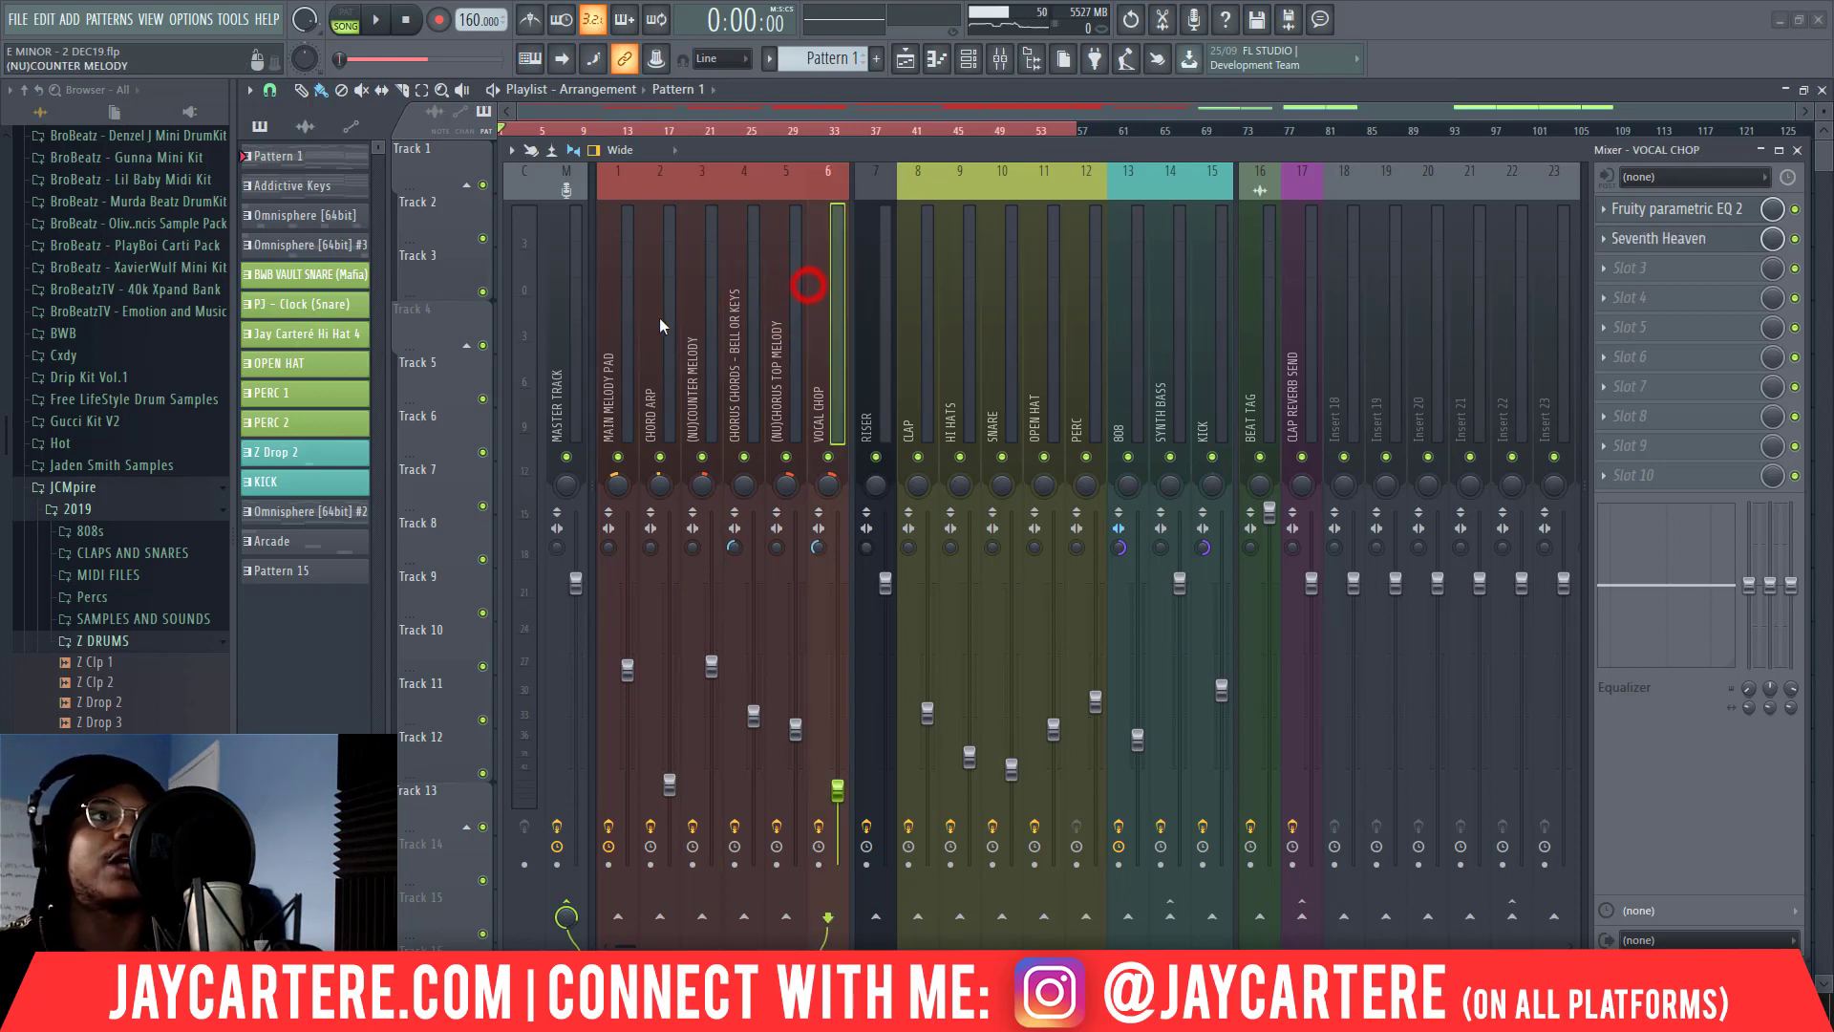
left_click(659, 317)
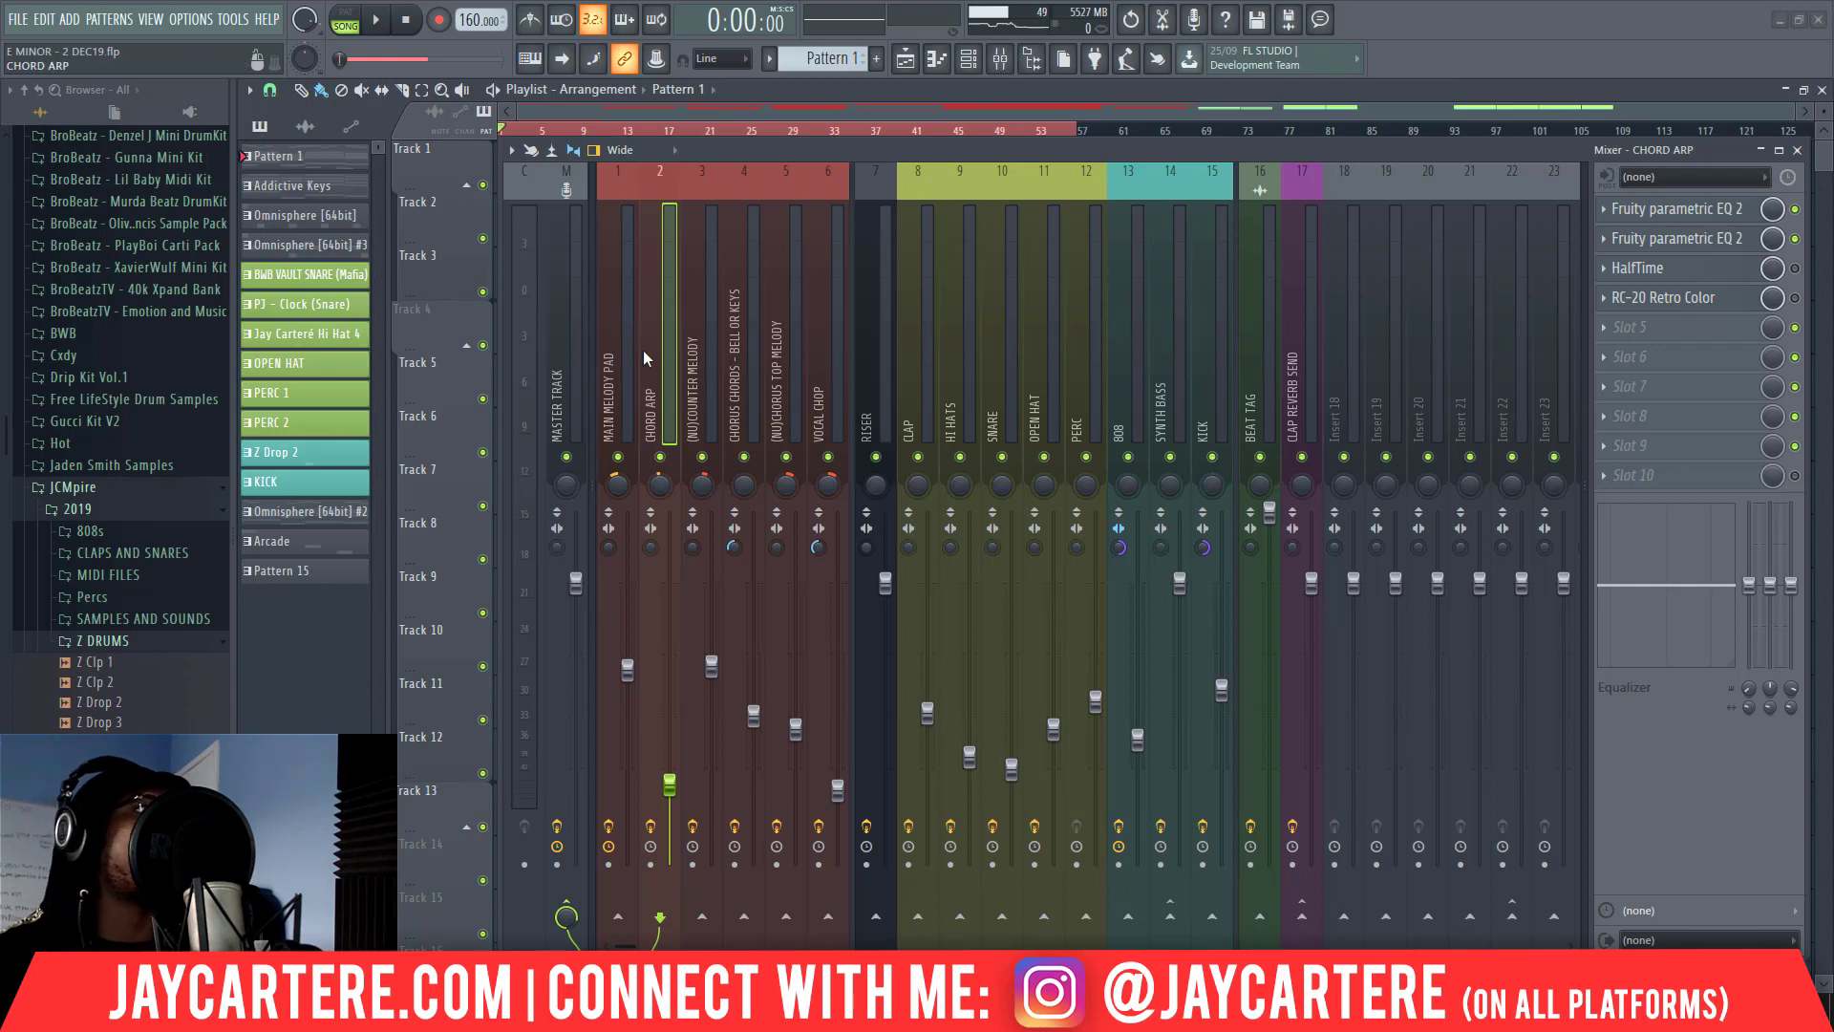
left_click(561, 336)
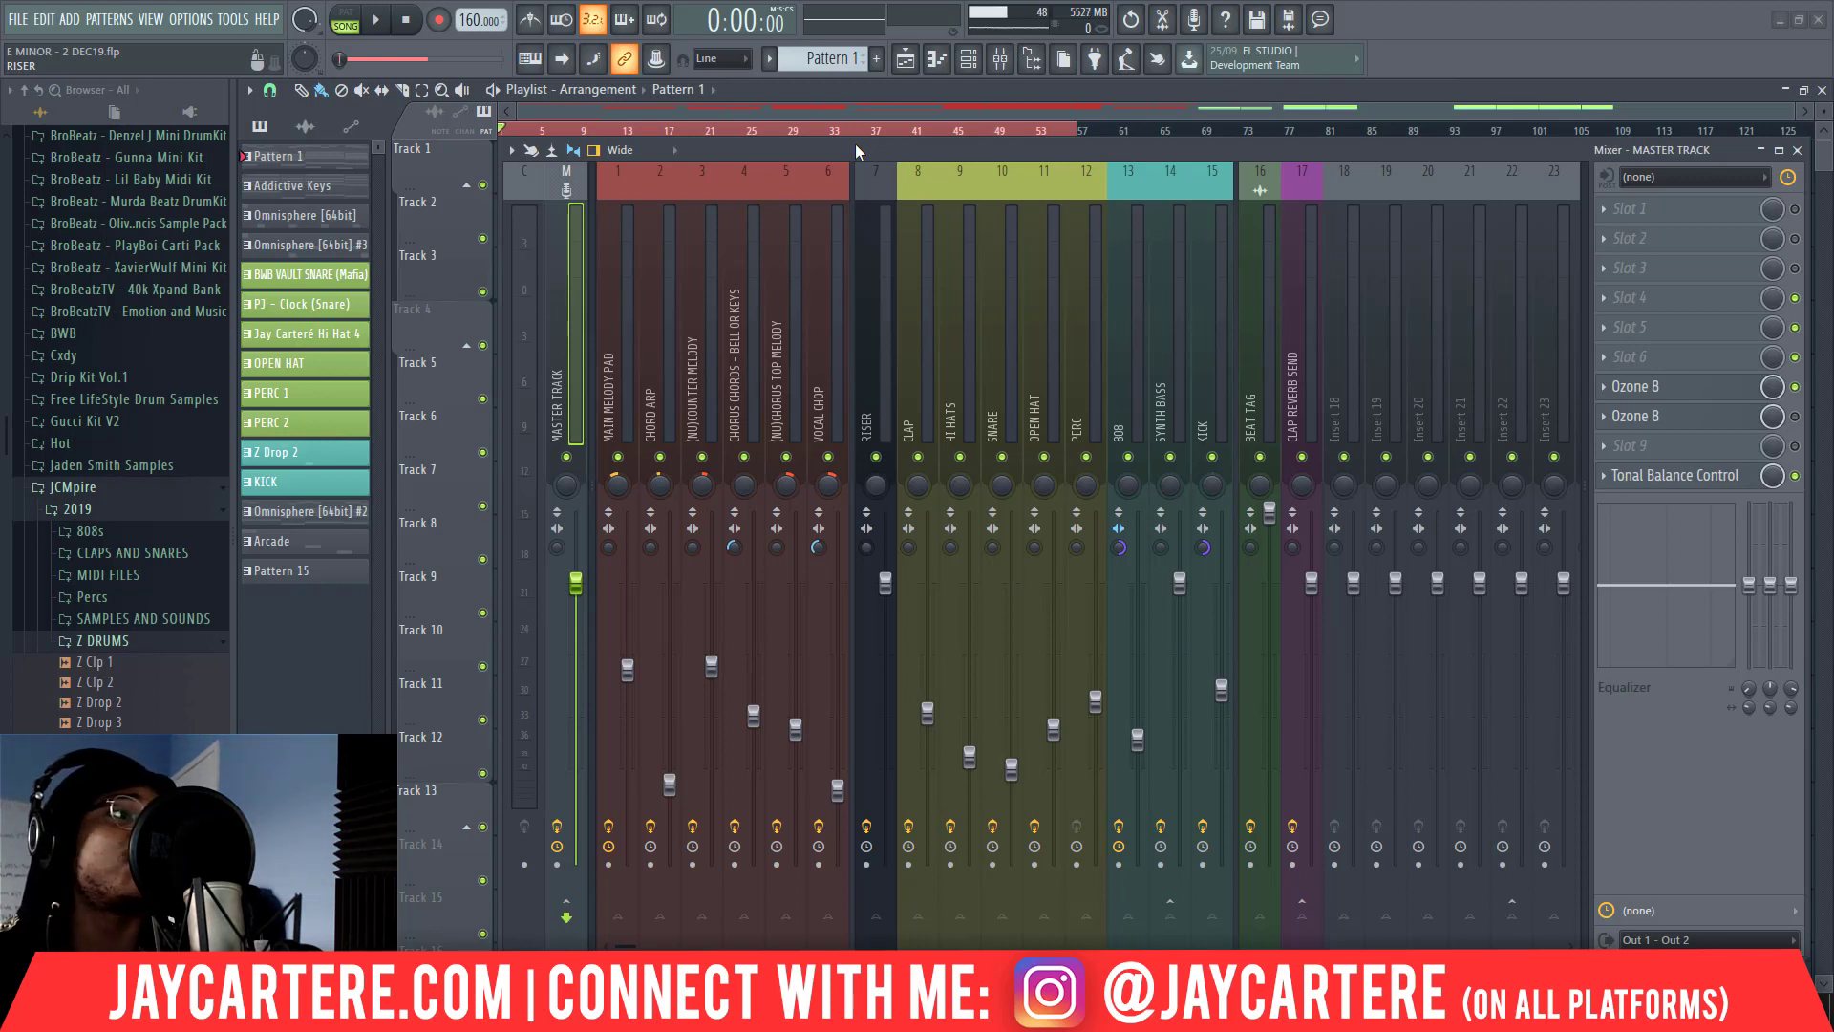
mouse_move(856, 145)
left_mouse_down()
mouse_move(853, 268)
mouse_move(889, 302)
mouse_move(841, 232)
mouse_move(834, 150)
left_mouse_up()
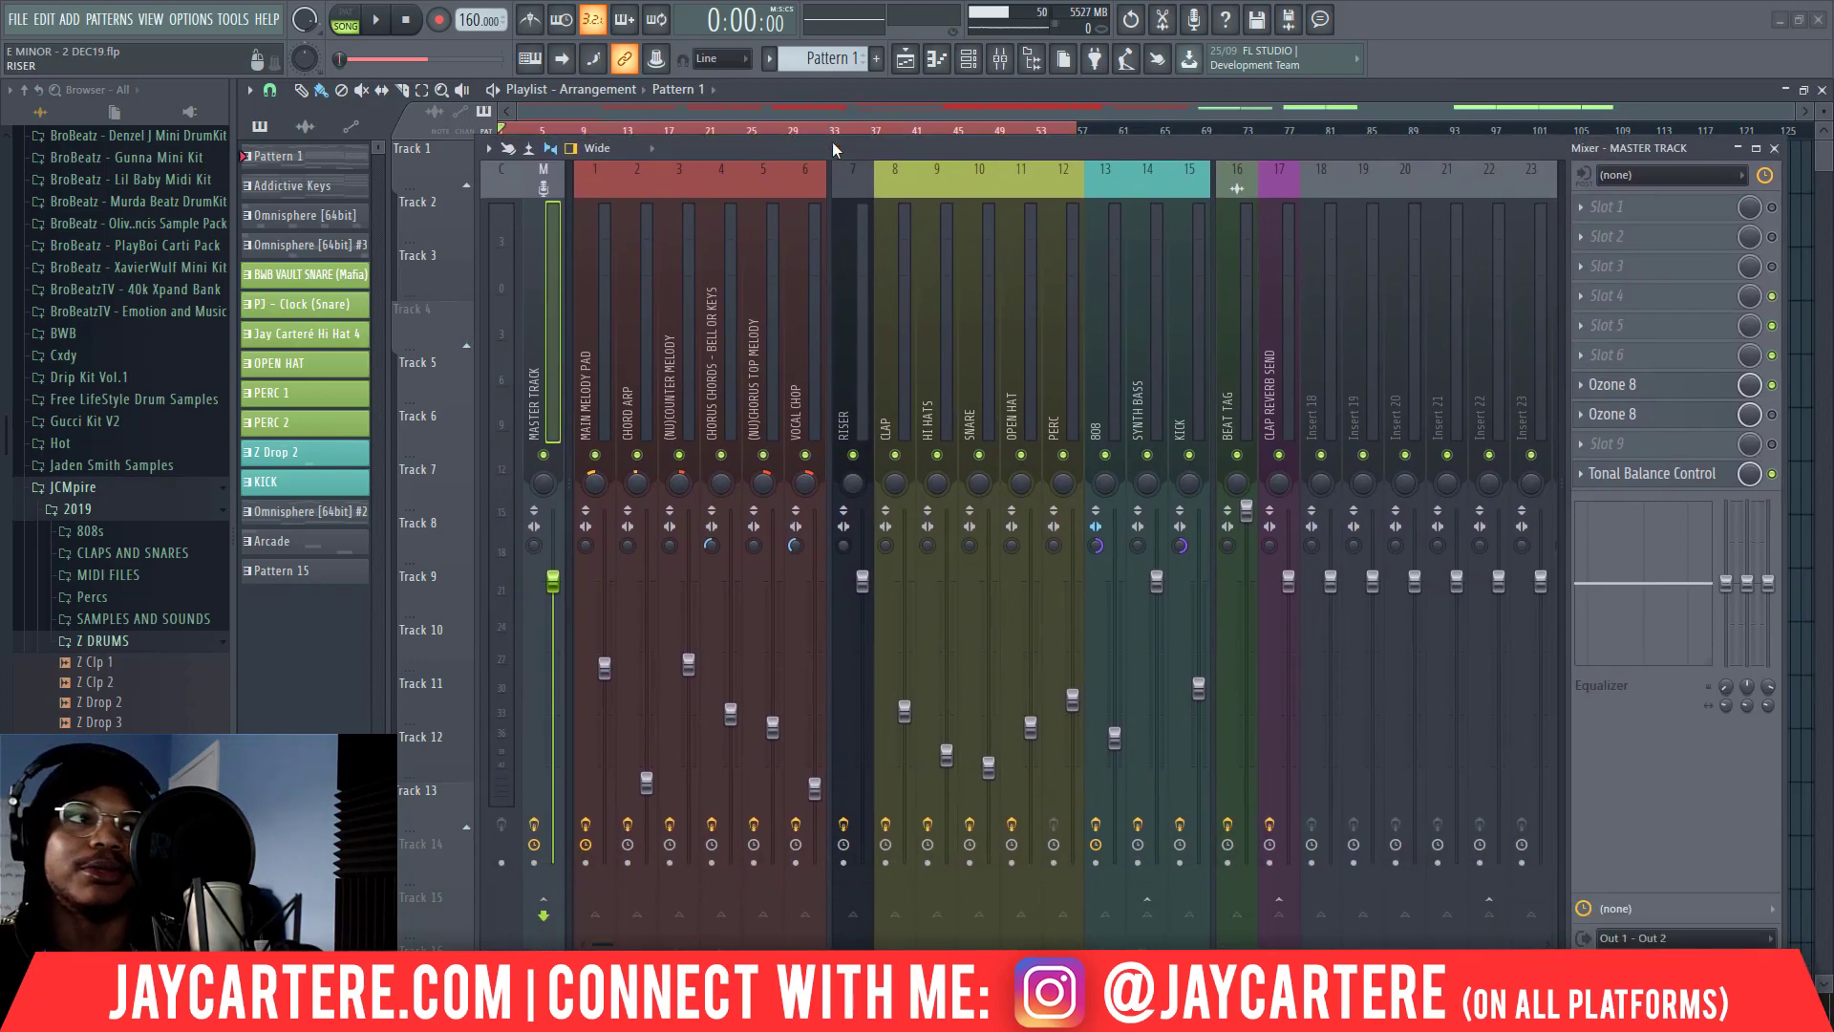
left_click(892, 150)
left_click_drag(903, 149, 918, 149)
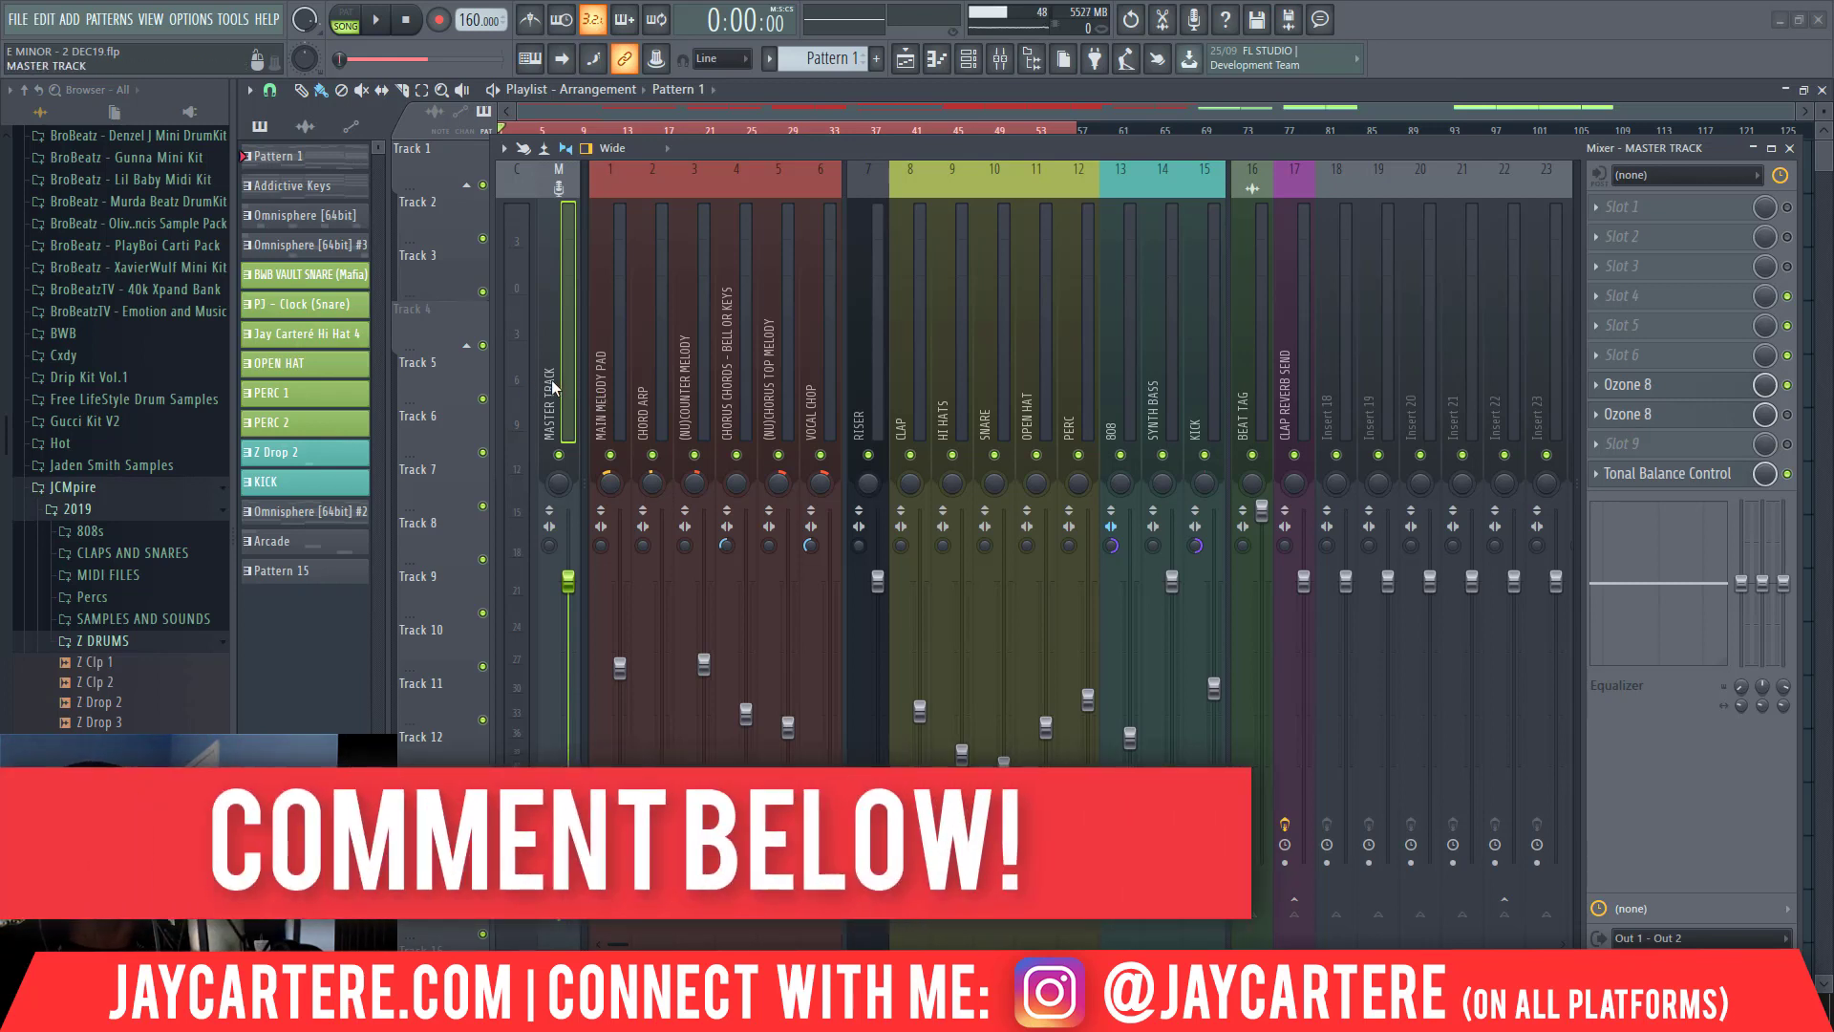
left_click(551, 384)
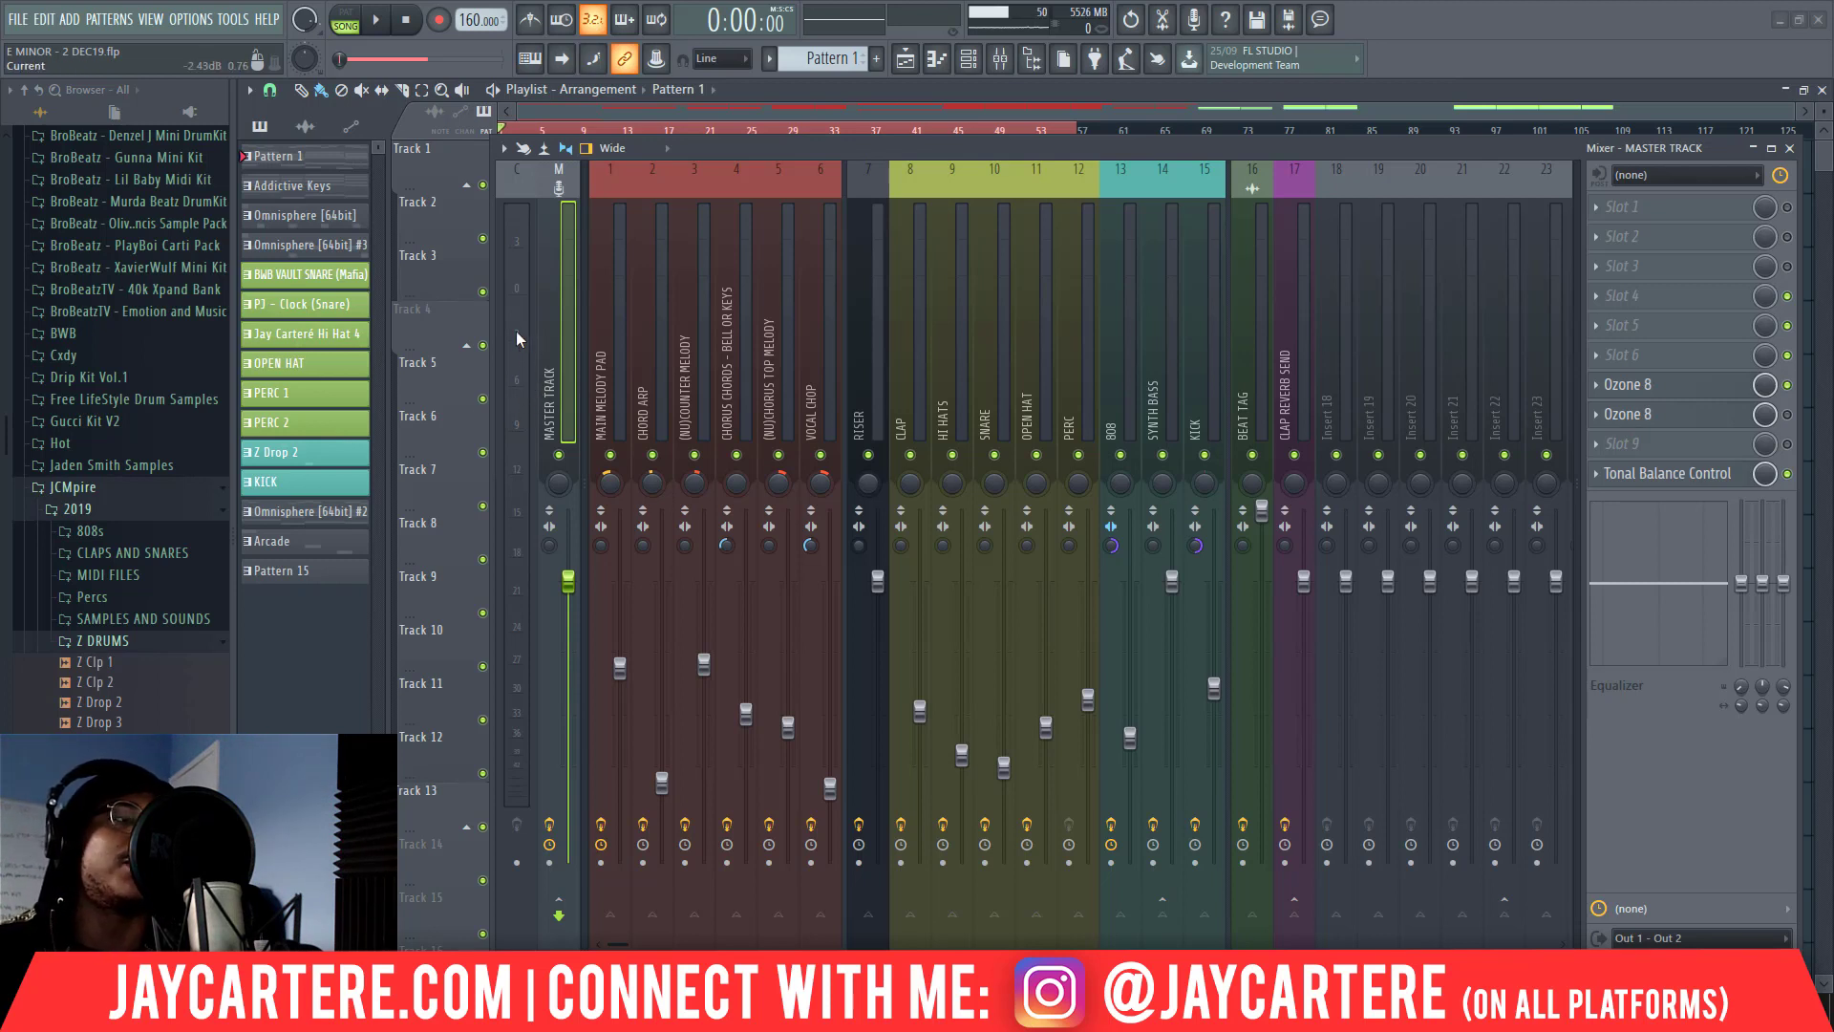
left_click_drag(762, 144, 726, 123)
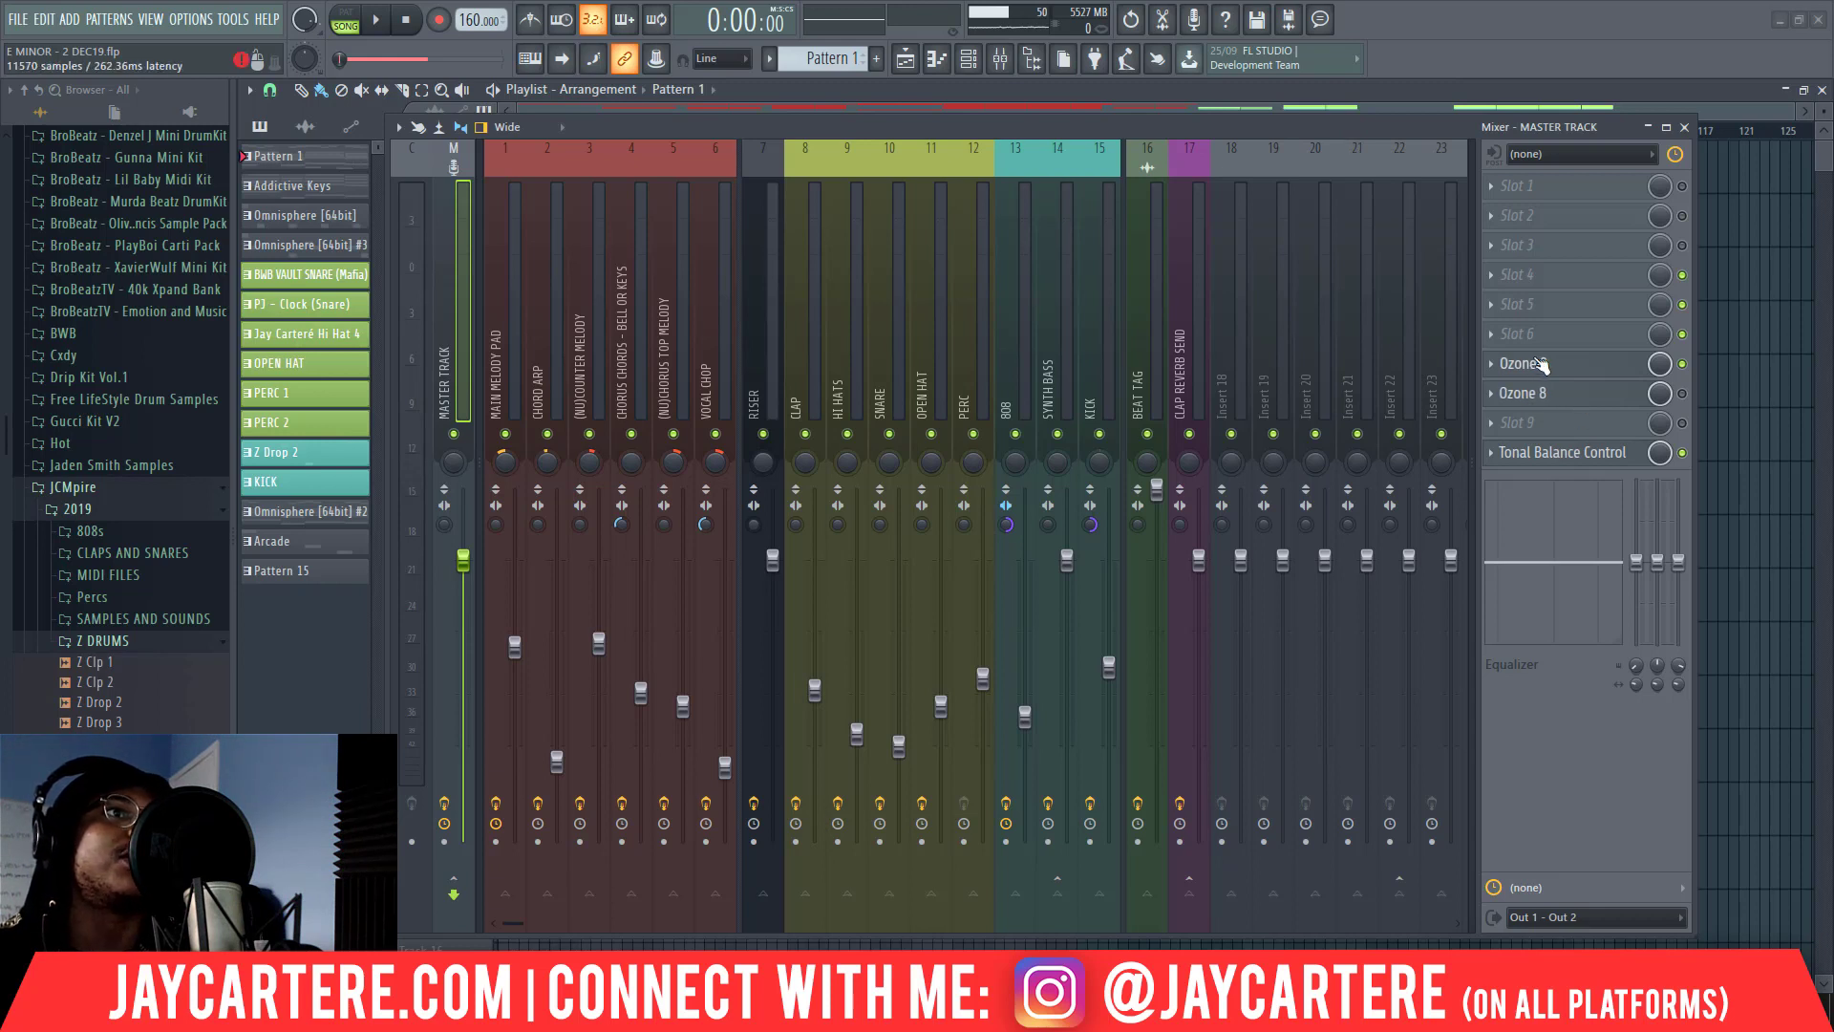
mouse_move(1385, 122)
left_mouse_down()
mouse_move(1349, 122)
mouse_move(1382, 128)
left_mouse_up()
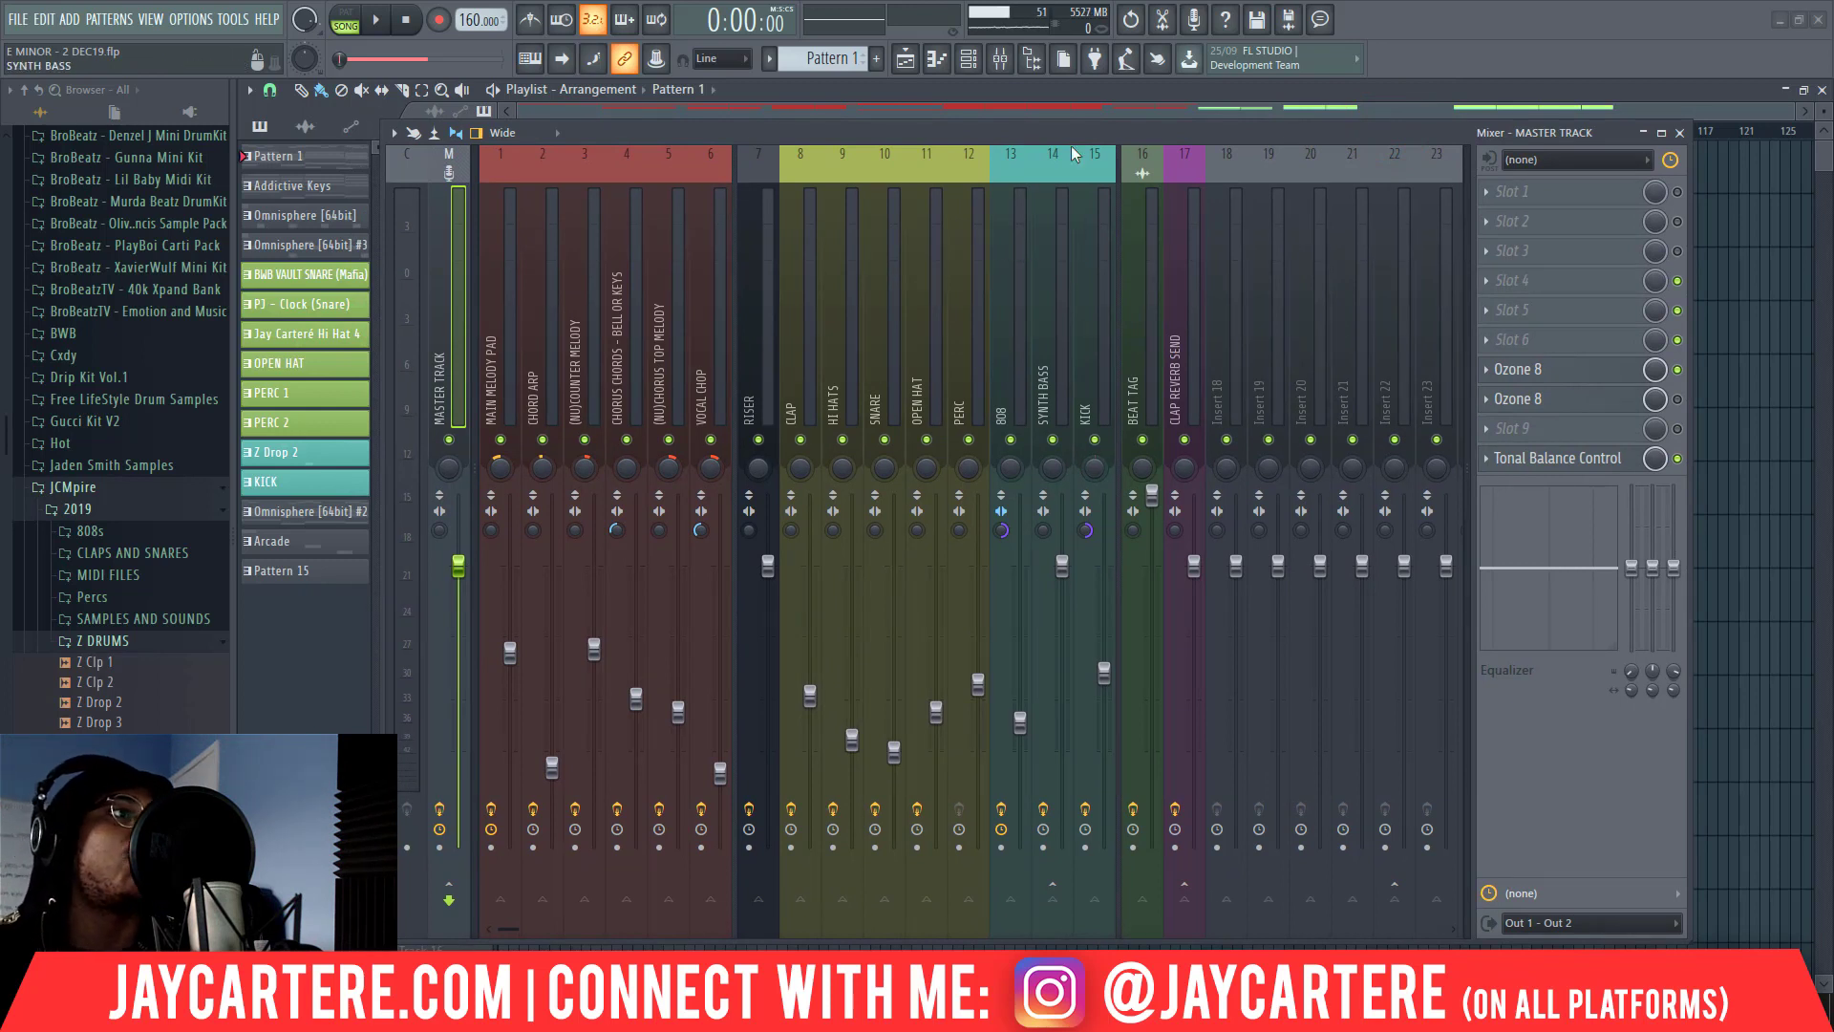
left_click_drag(1079, 126, 1086, 125)
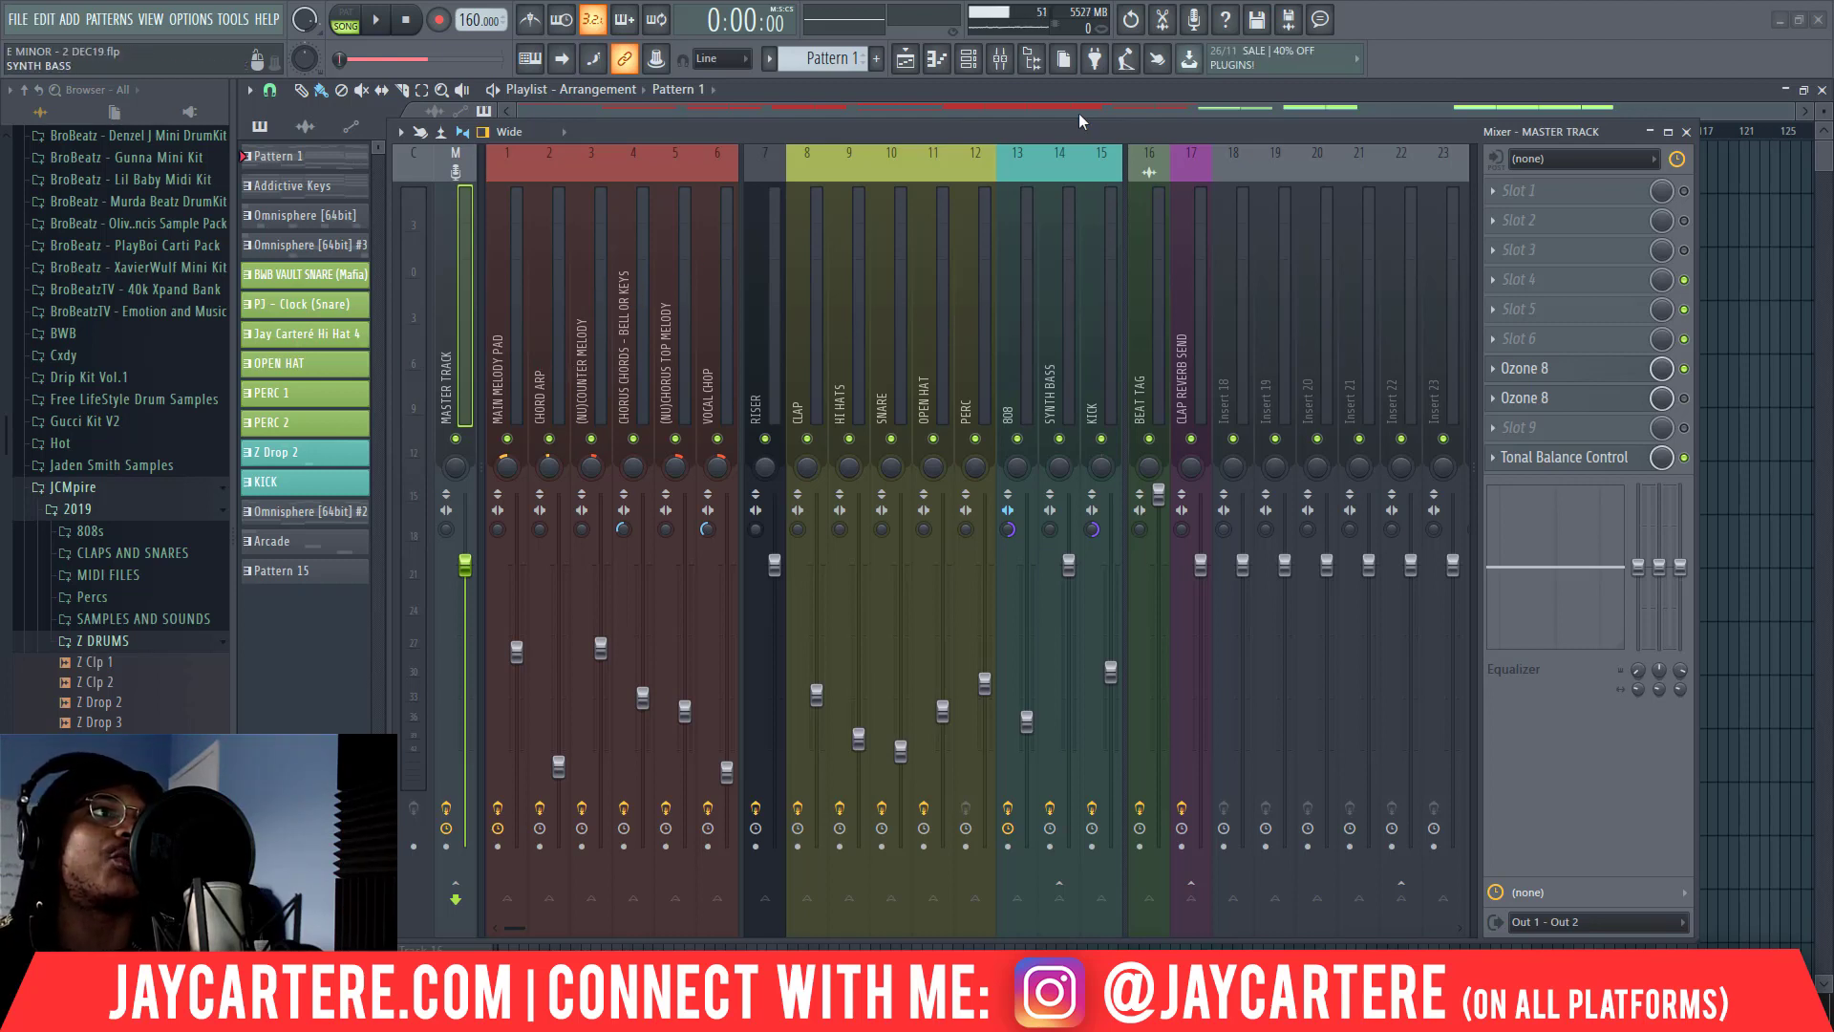
mouse_move(1069, 128)
left_mouse_down()
mouse_move(1051, 170)
mouse_move(1090, 141)
left_mouse_up()
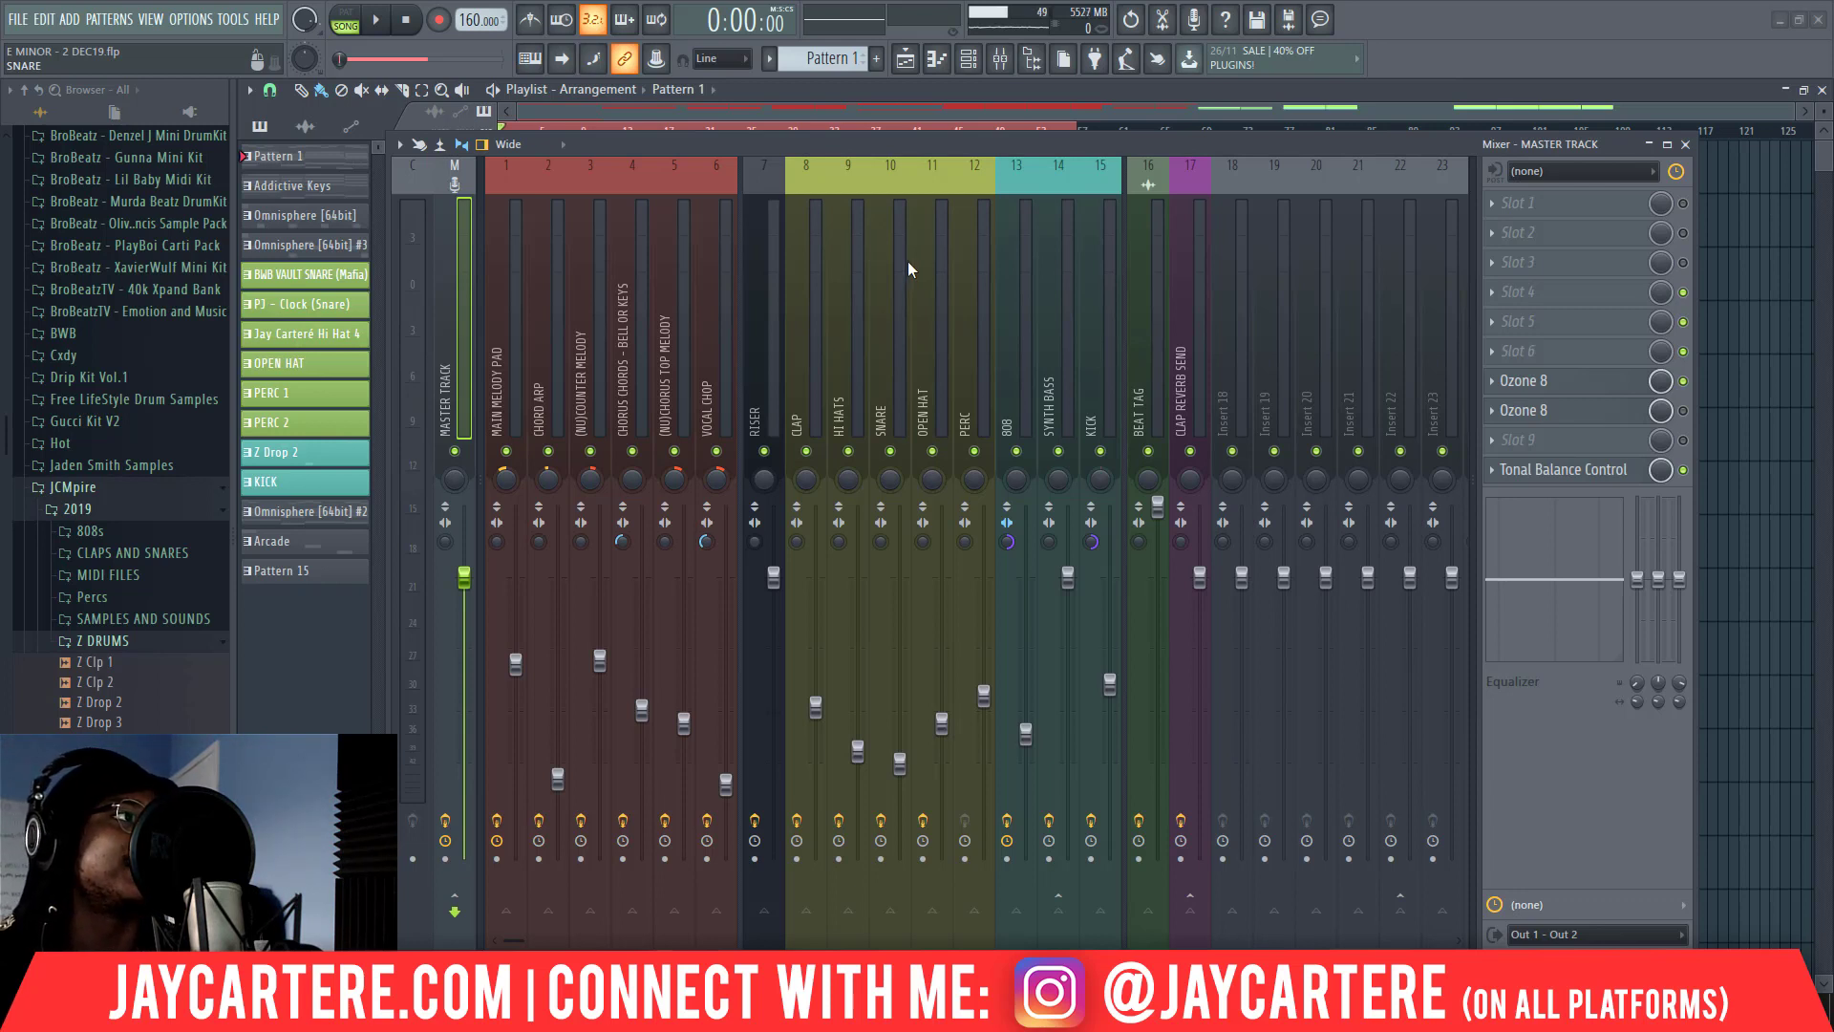
Select the Main Melody Pad mixer track and play the beat from the start, moving the mixer below the first three playlist tracks
left_click_drag(623, 140, 886, 168)
left_click(626, 341)
key("space")
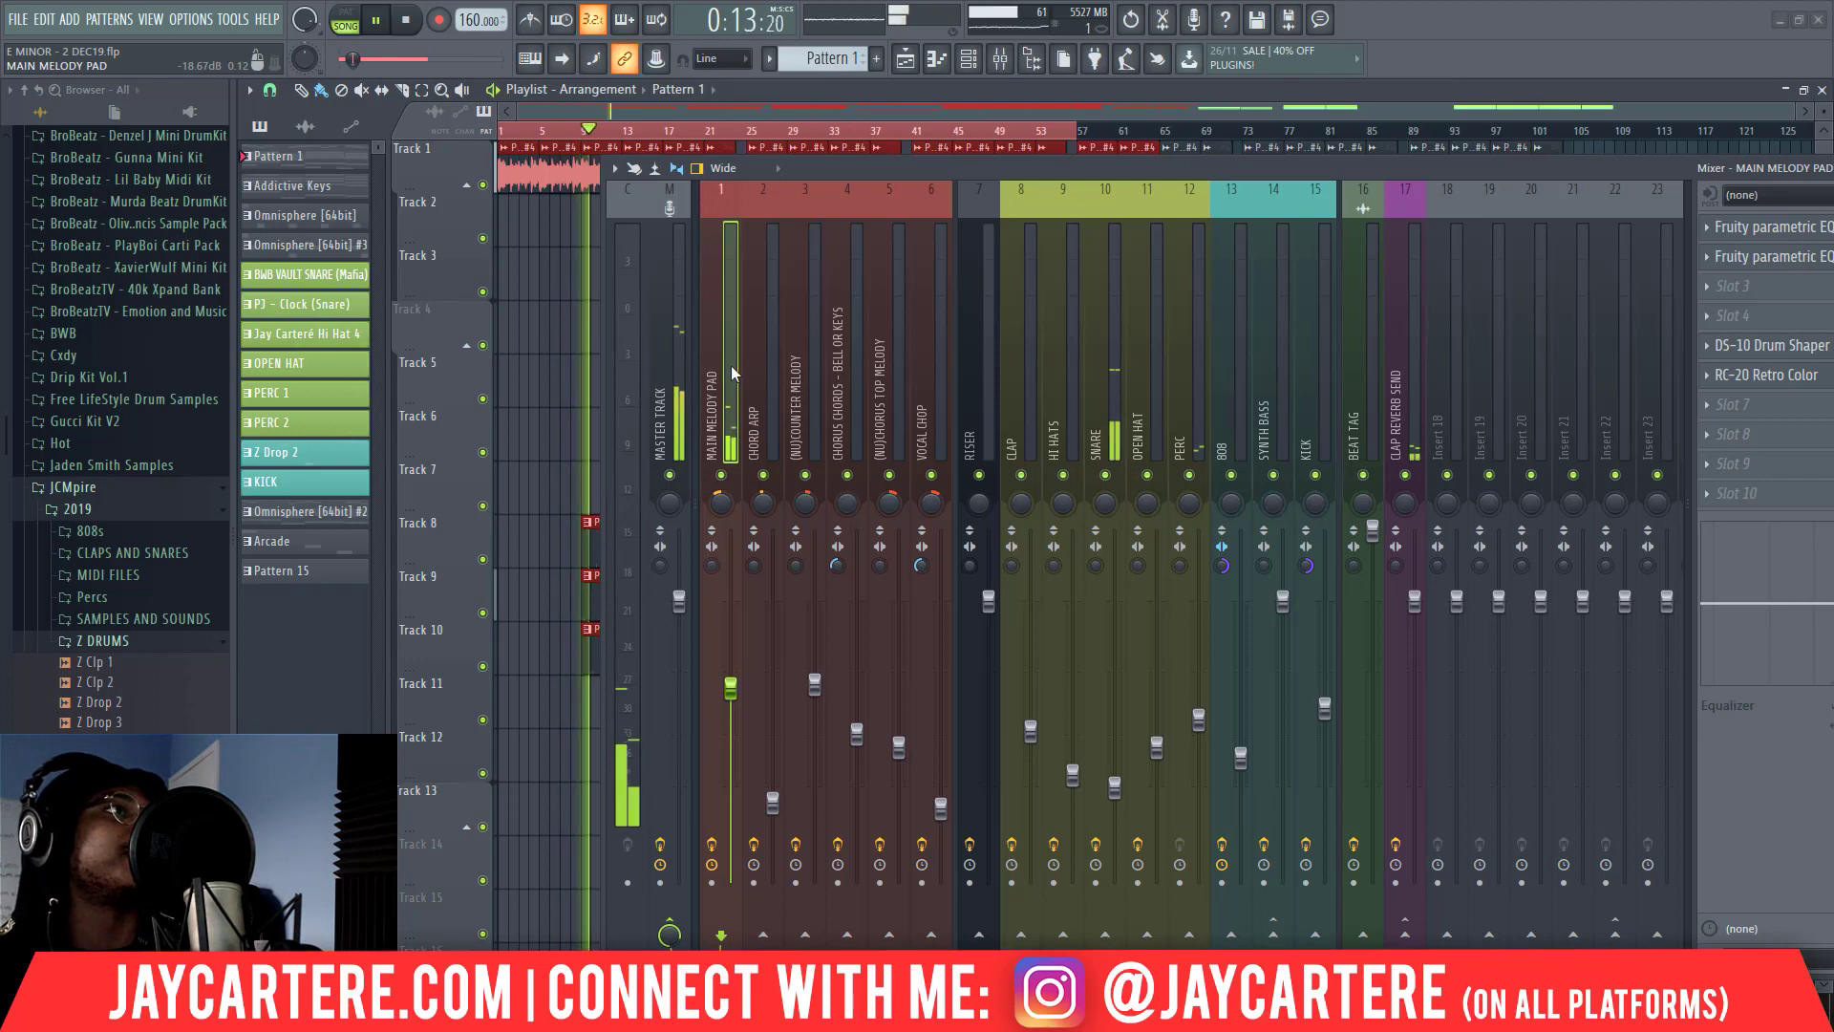
left_click_drag(840, 174, 868, 297)
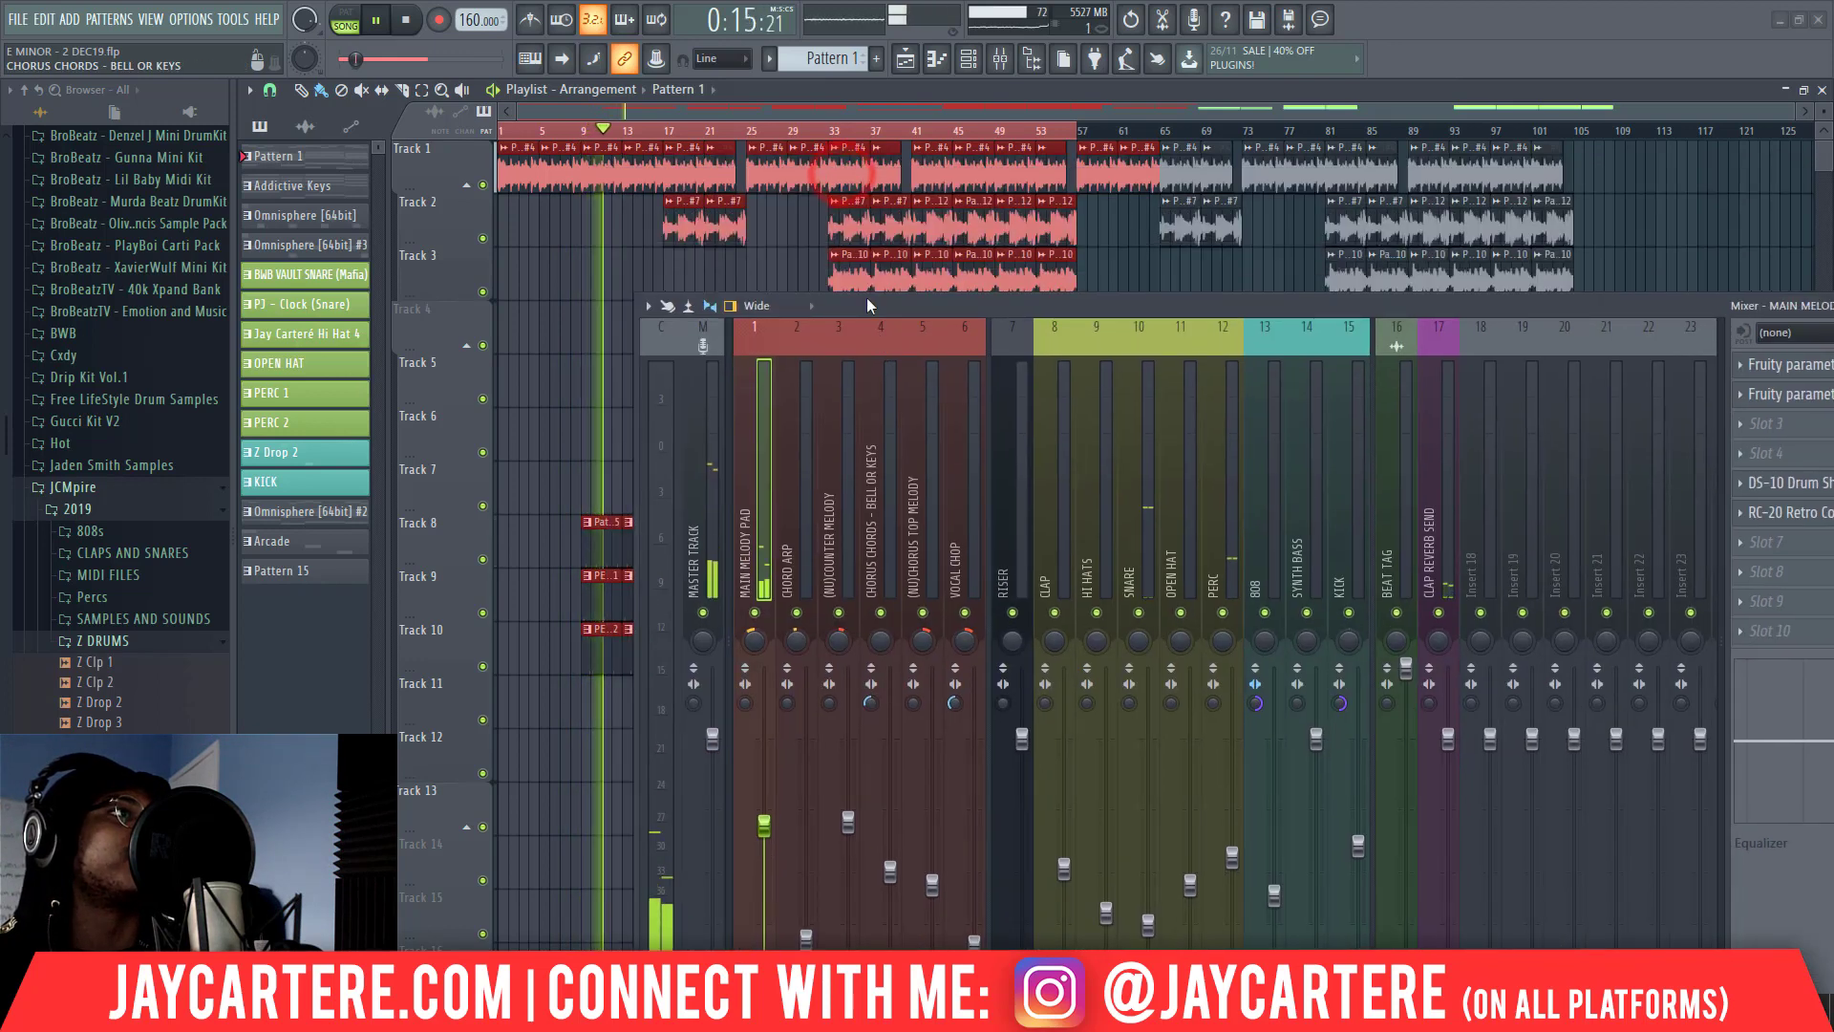
key("space")
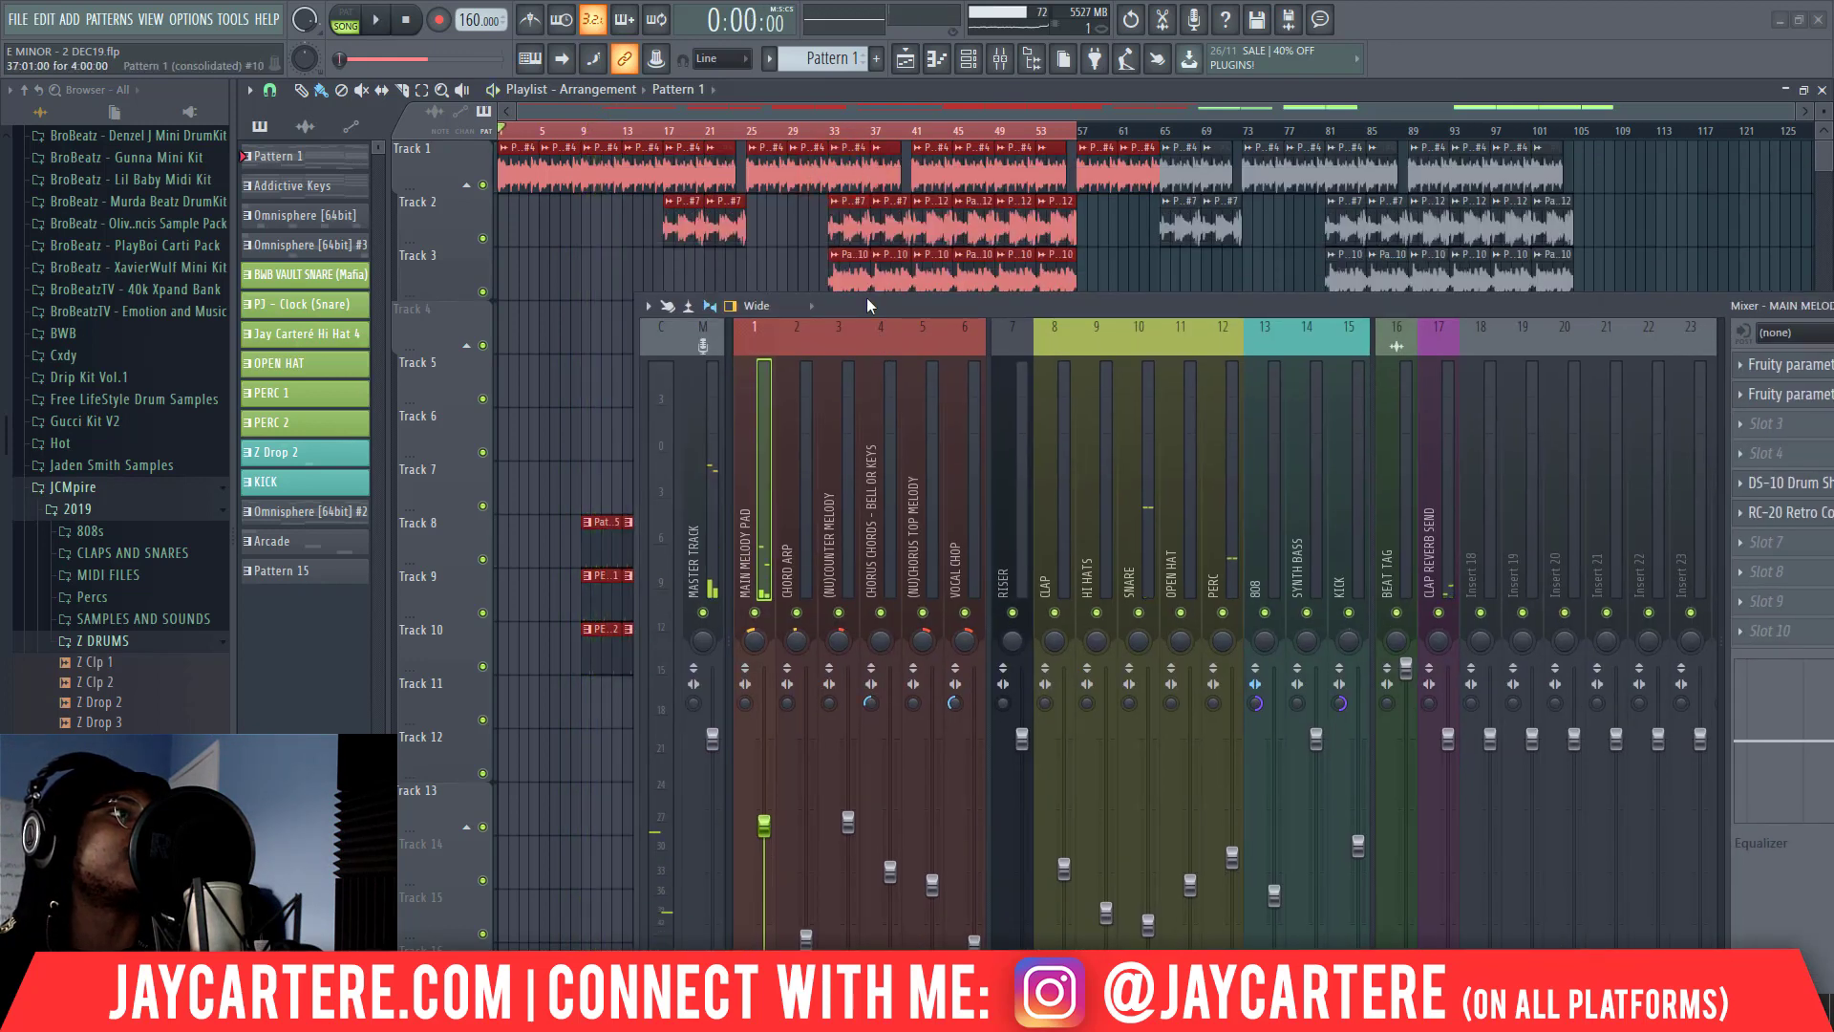
Play the beat from bar 33 and solo the counter melody mixer track to hear it alone, ending with playback stopped and the solo off
left_click(838, 131)
key("space")
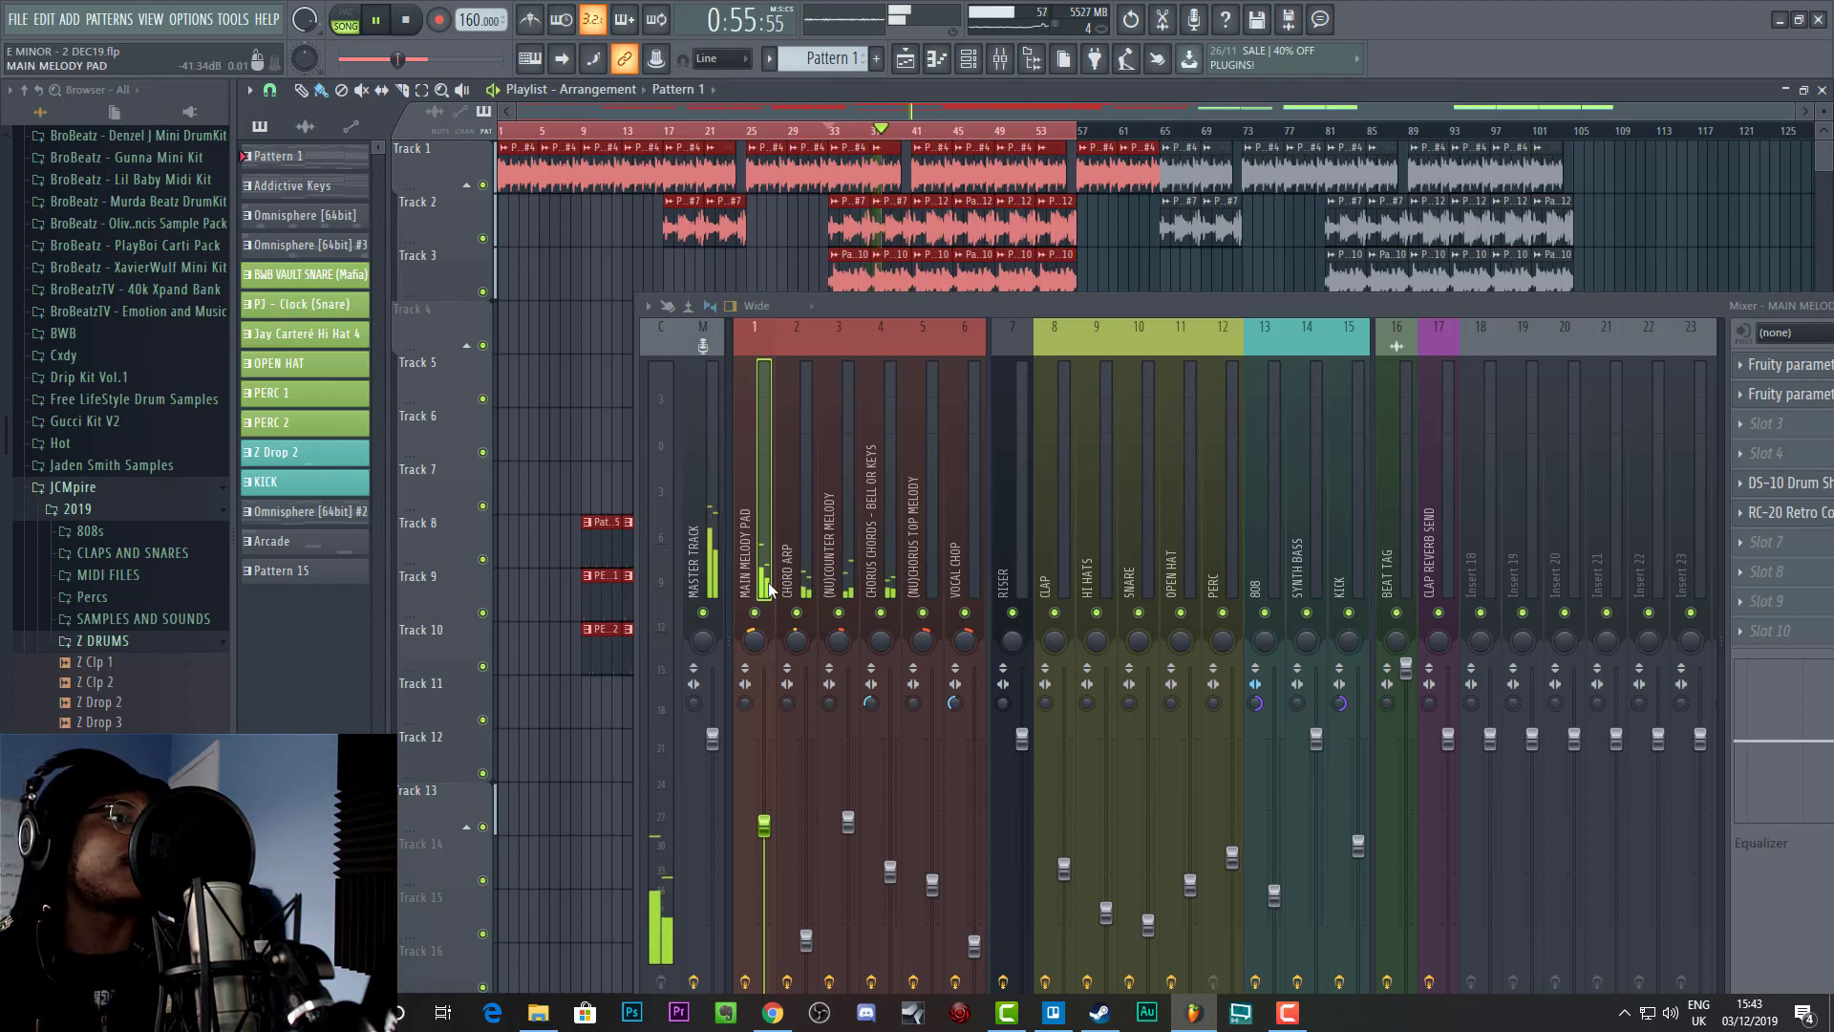
right_click(839, 612)
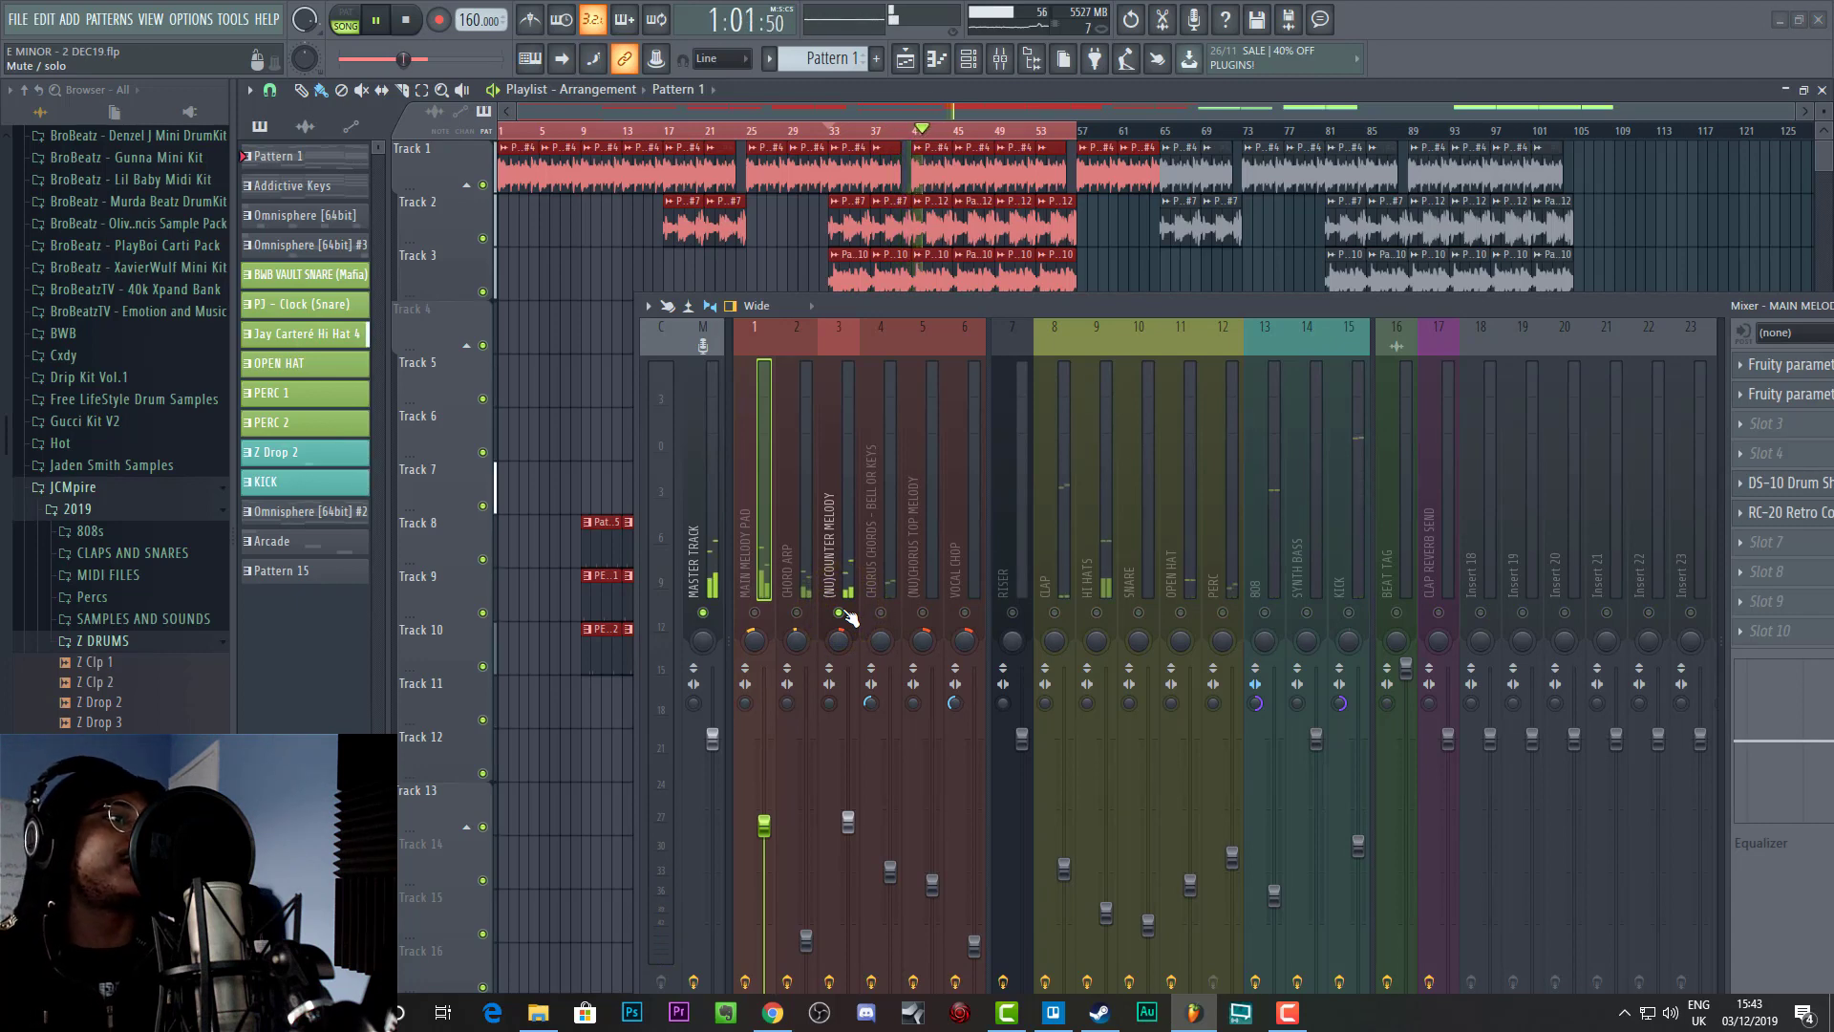
key("space")
right_click(839, 612)
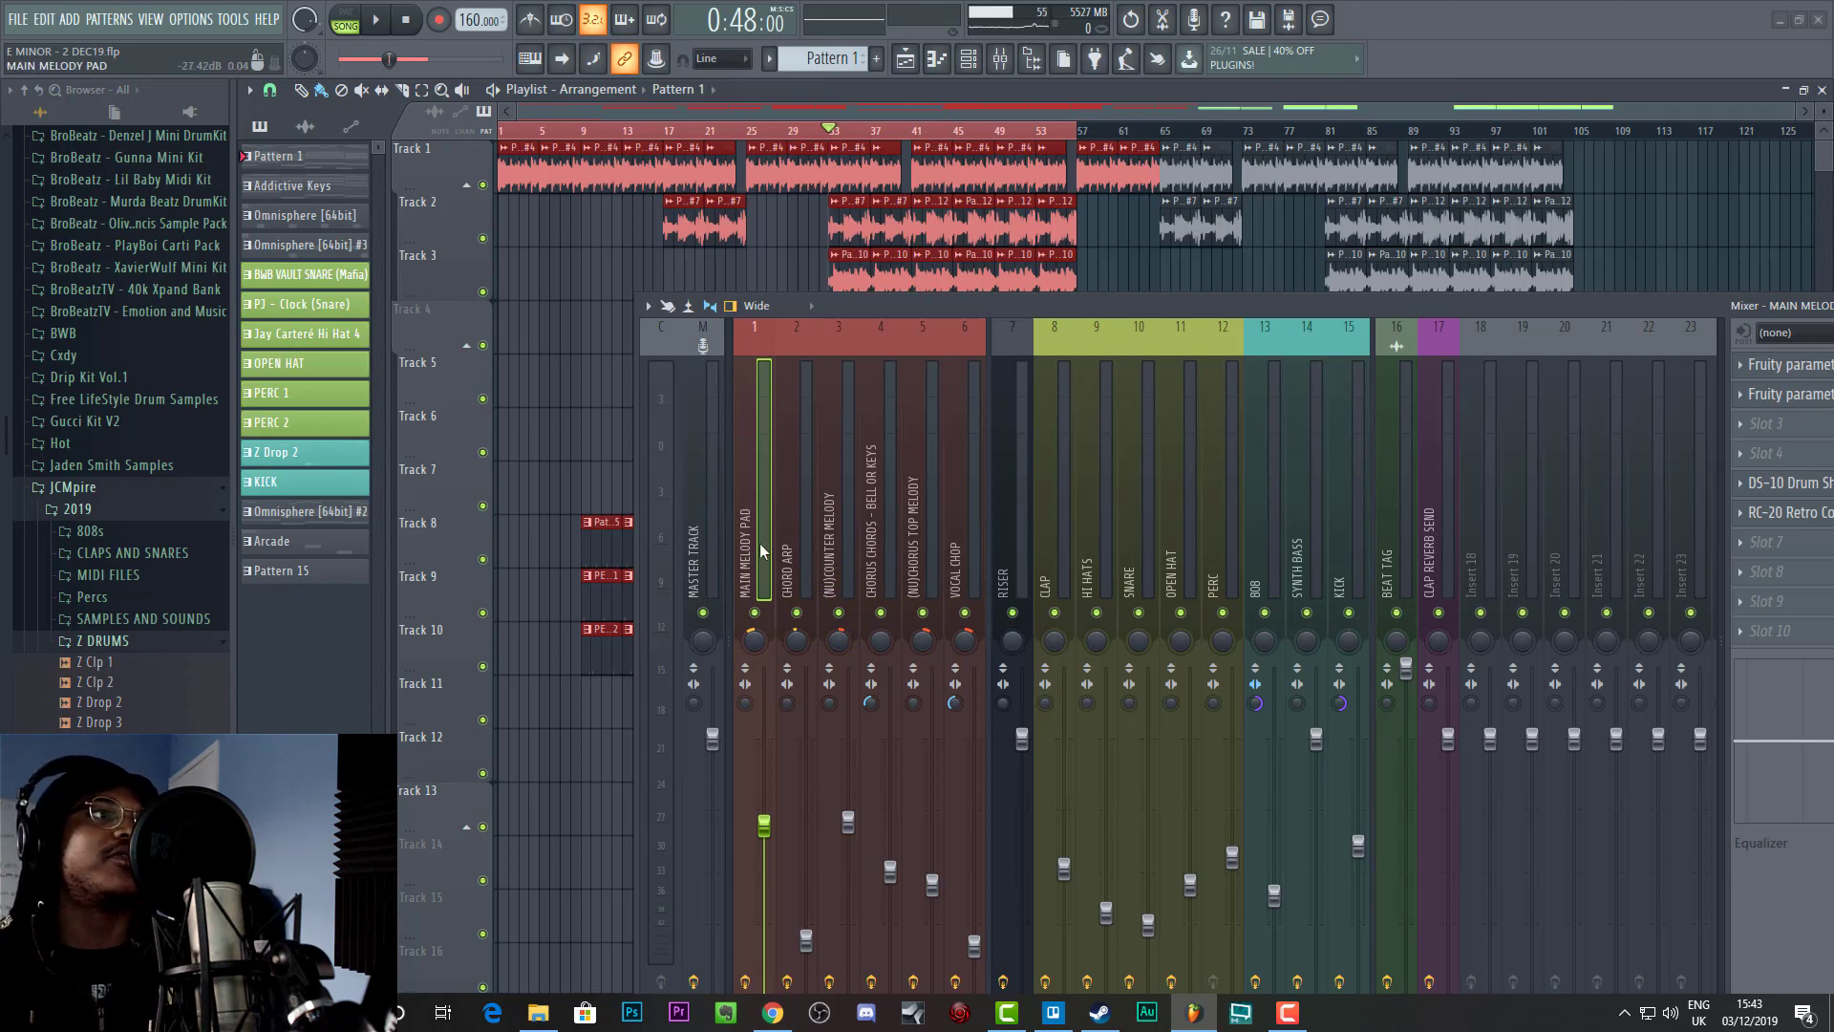
Move the mixer back up over the playlist and select the master track to review its Ozone 8 and Tonal Balance Control chain
left_click_drag(975, 305, 687, 153)
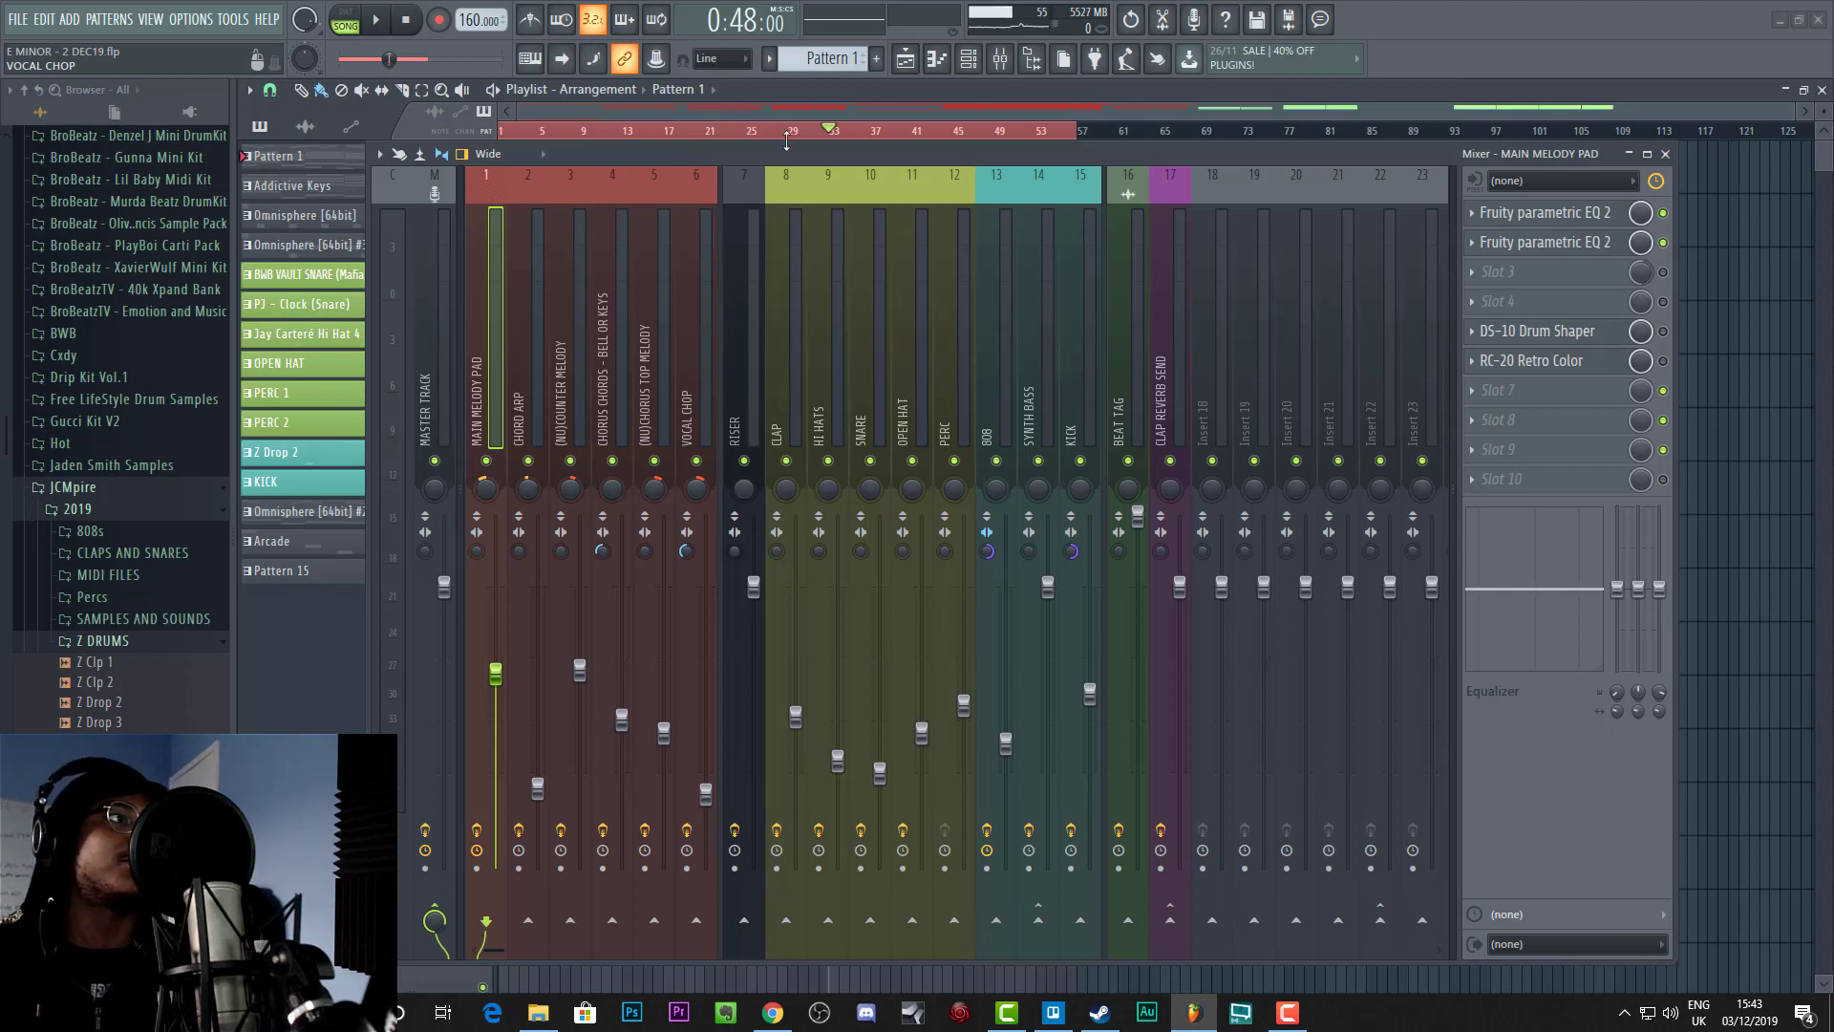
left_click_drag(782, 147, 777, 151)
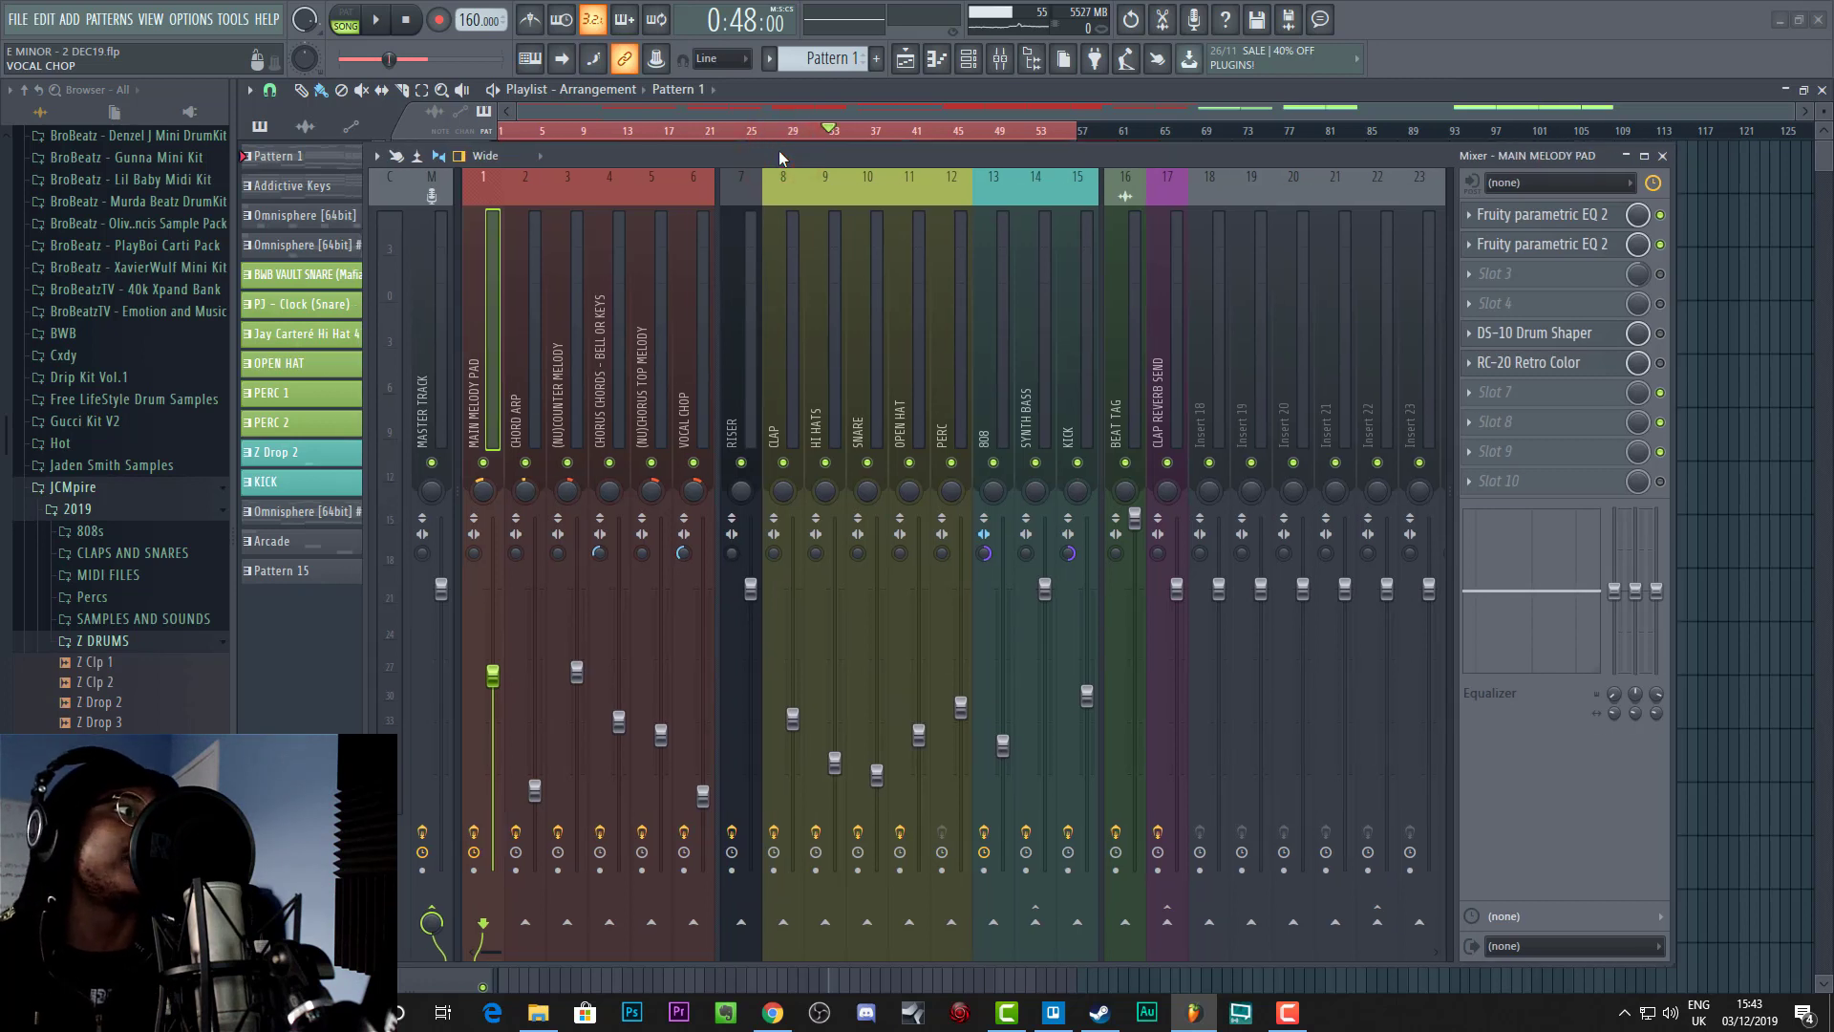
left_click(428, 342)
left_click_drag(620, 161, 619, 159)
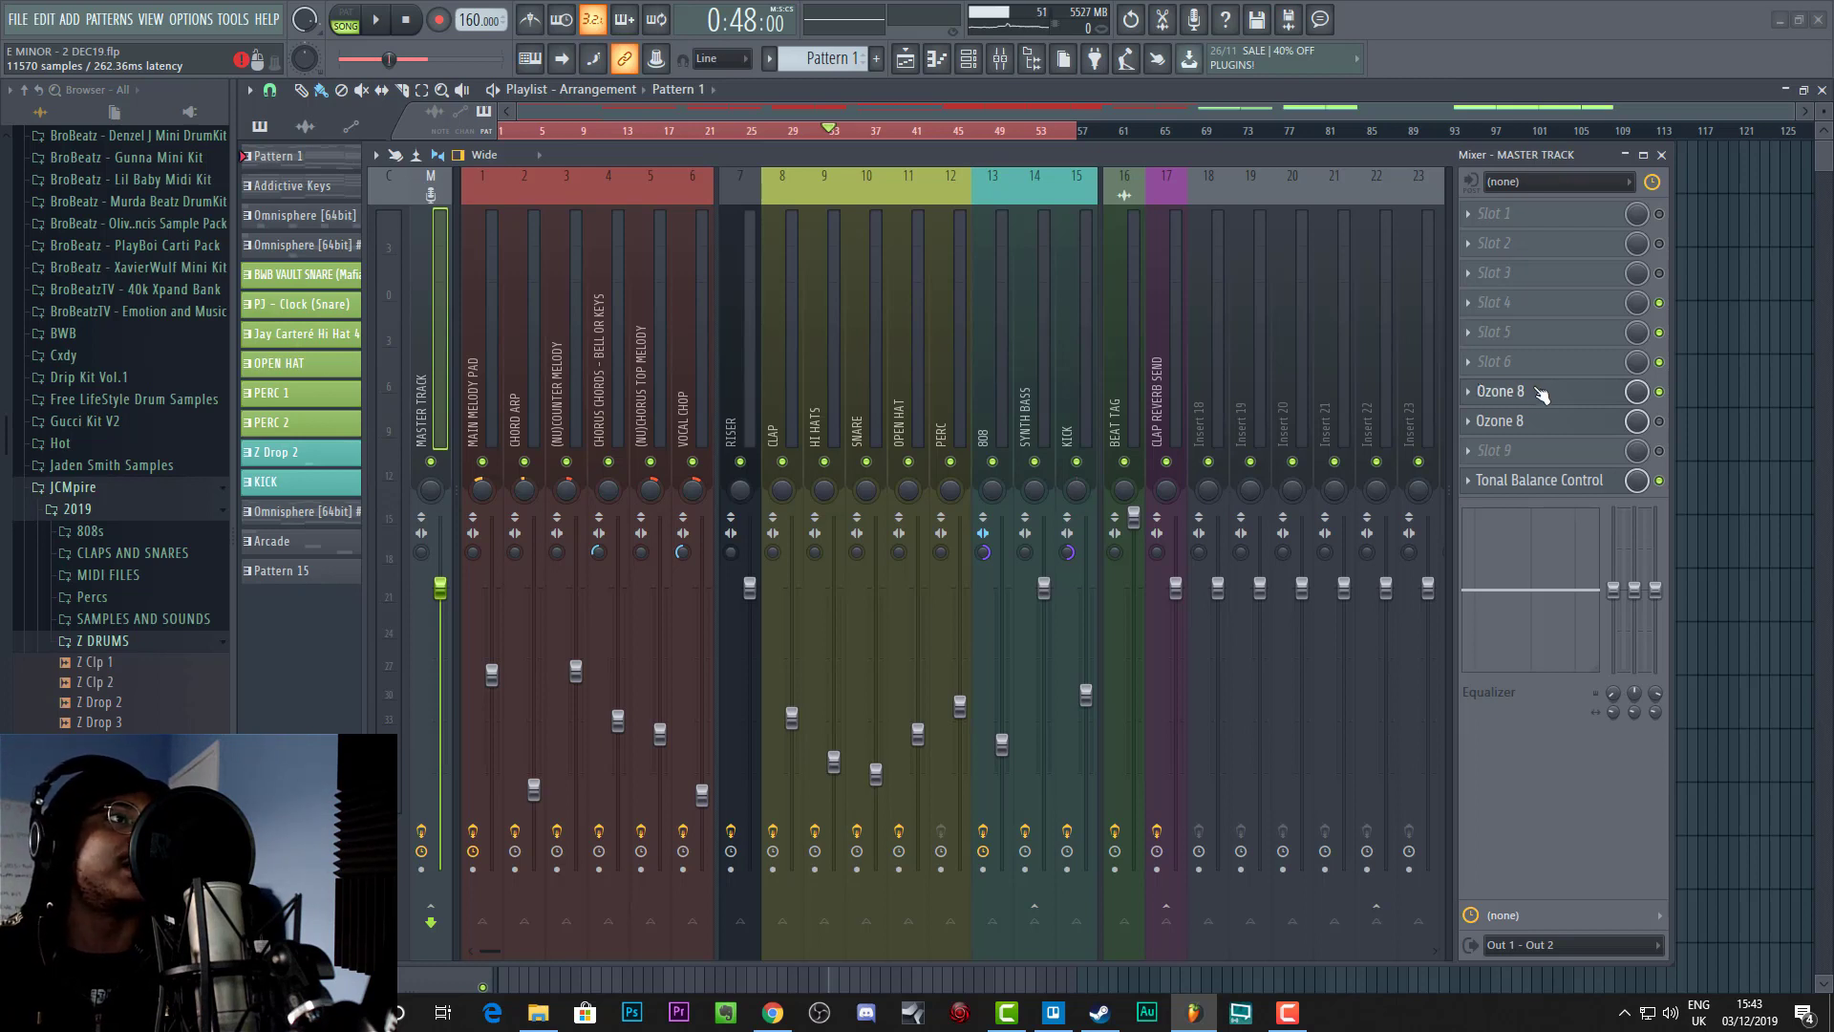
left_click_drag(1335, 155, 1373, 138)
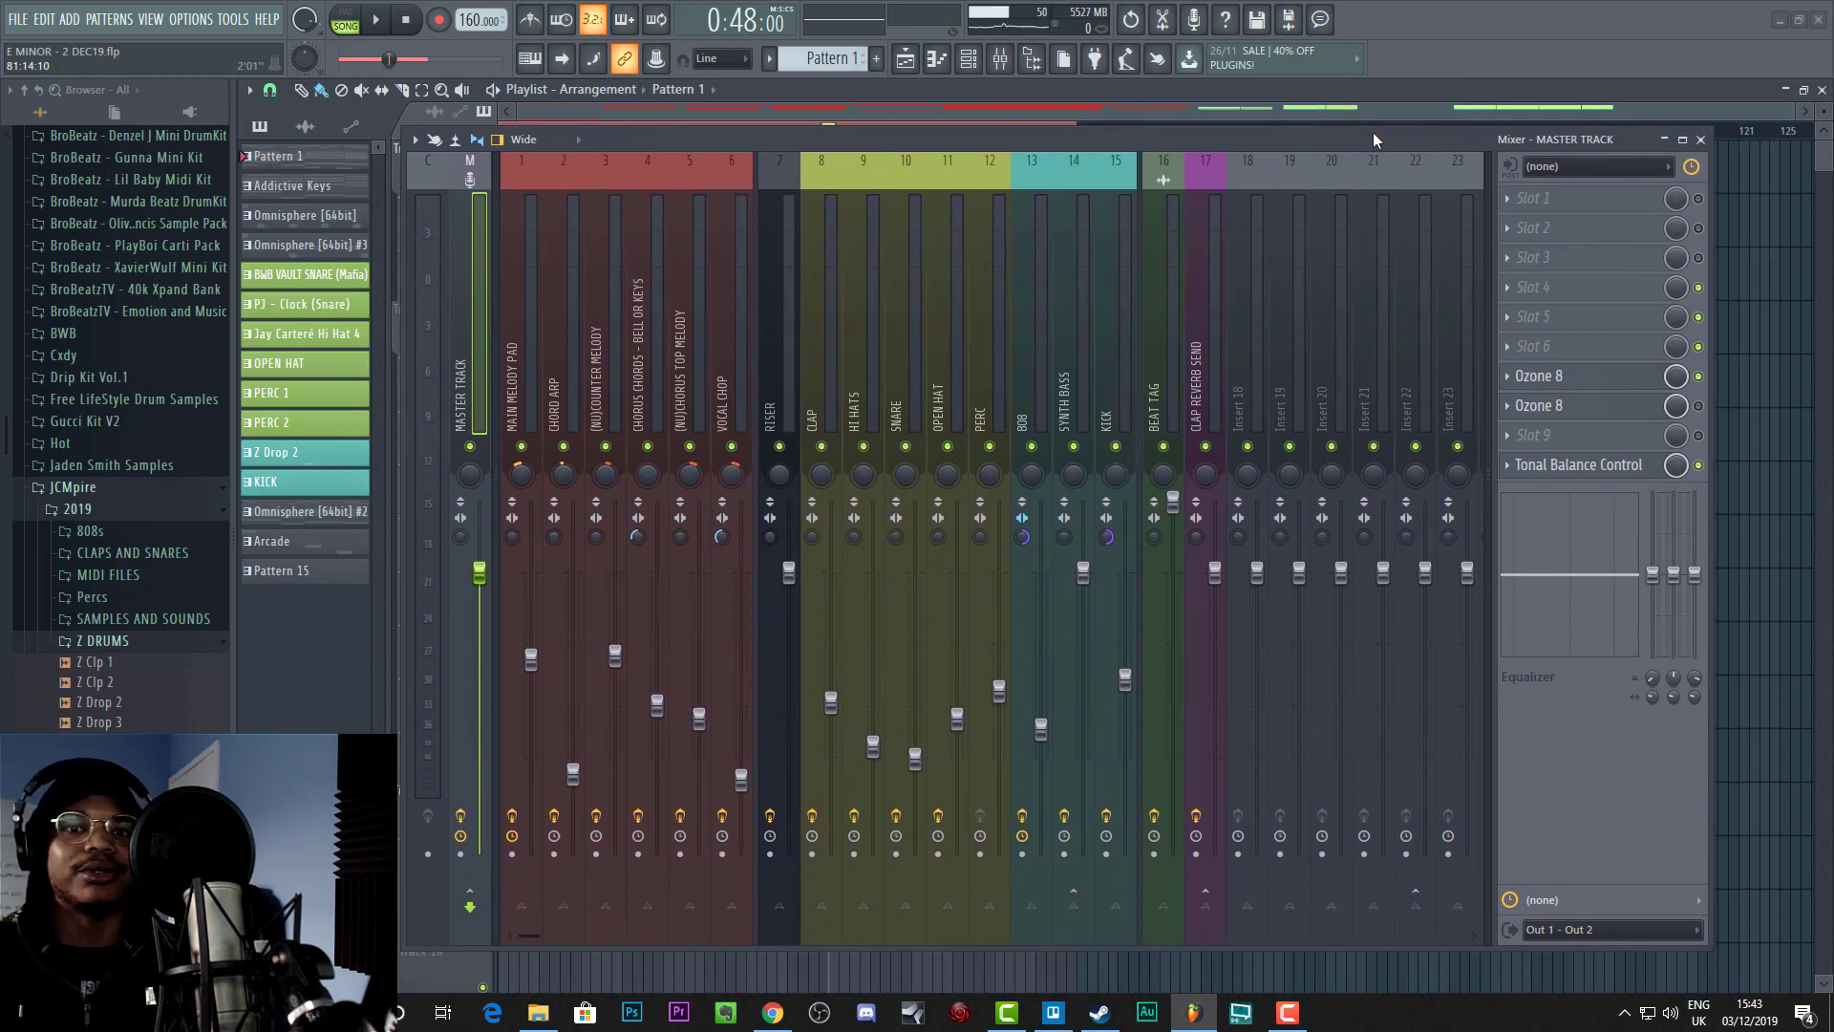